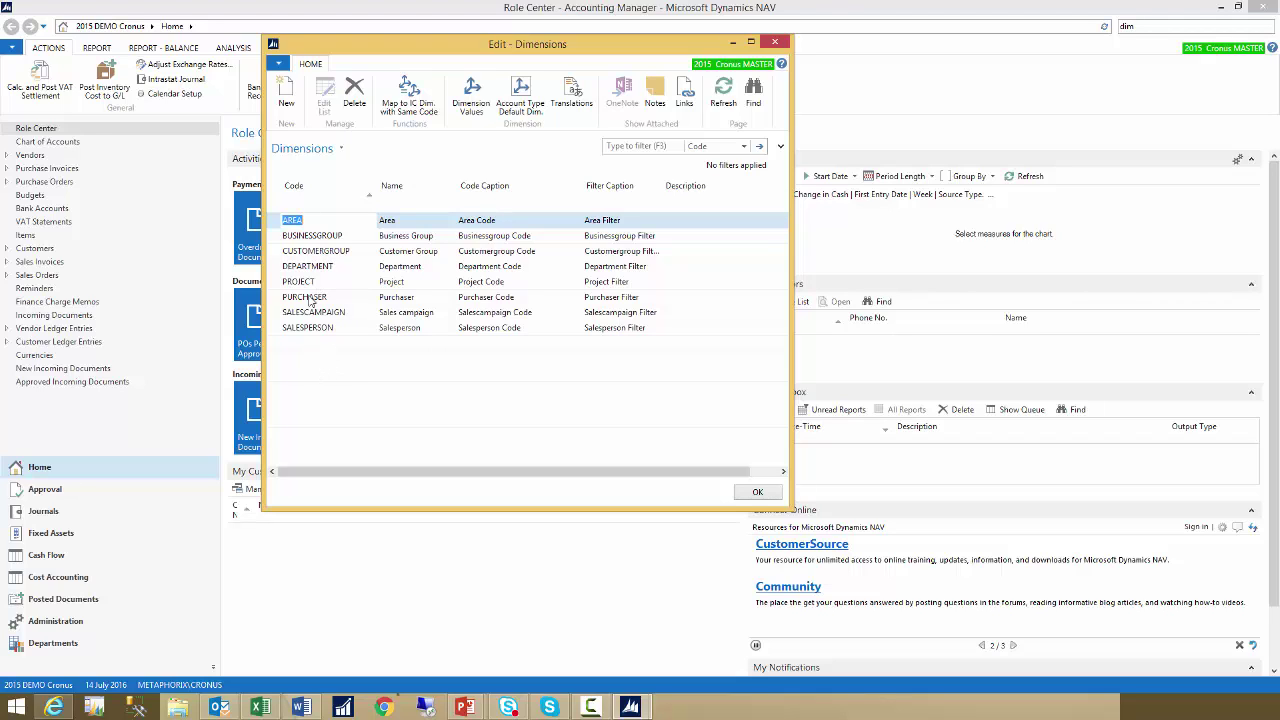
Create a new dimension with the code PRODUCT
{"action": "left_click", "coordinate": [286, 95]}
{"action": "type", "text": "produc"}
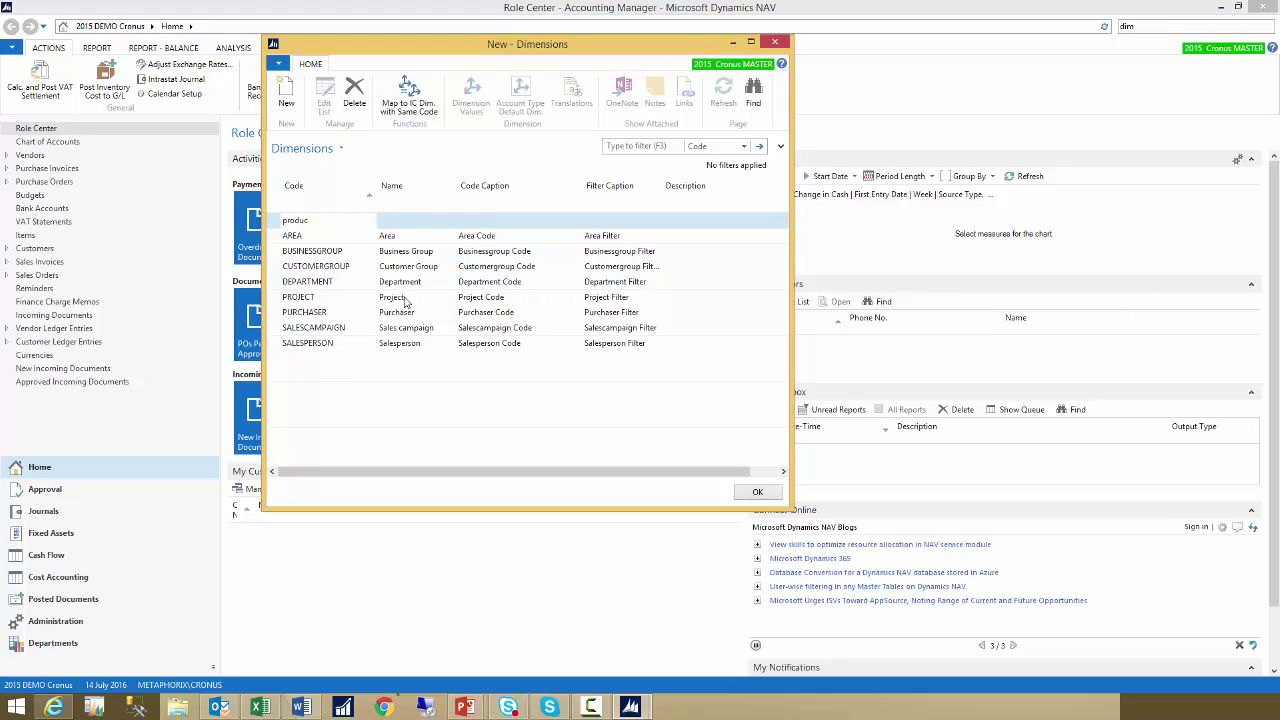
{"action": "type", "text": "t"}
{"action": "key", "text": "Tab"}
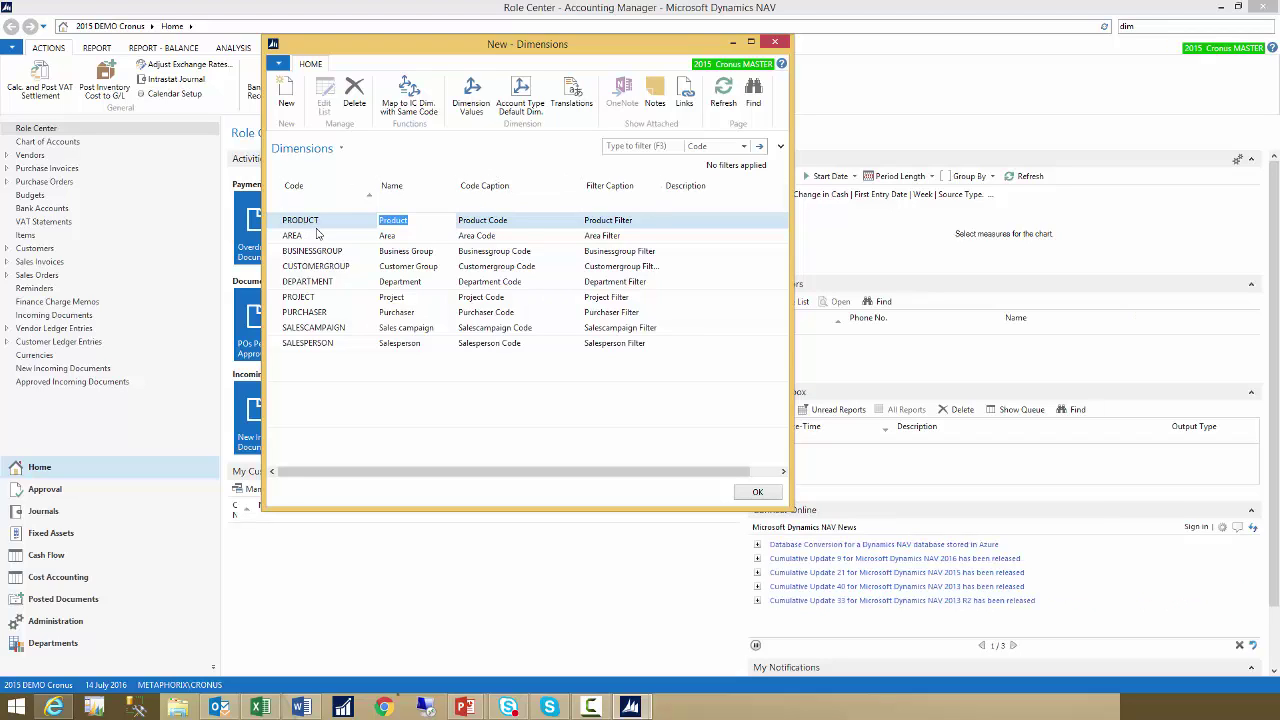
Add a standard dimension value to the PRODUCT dimension with code WHEELS and name Wheels, and close the dimension values
{"action": "left_click", "coordinate": [468, 94]}
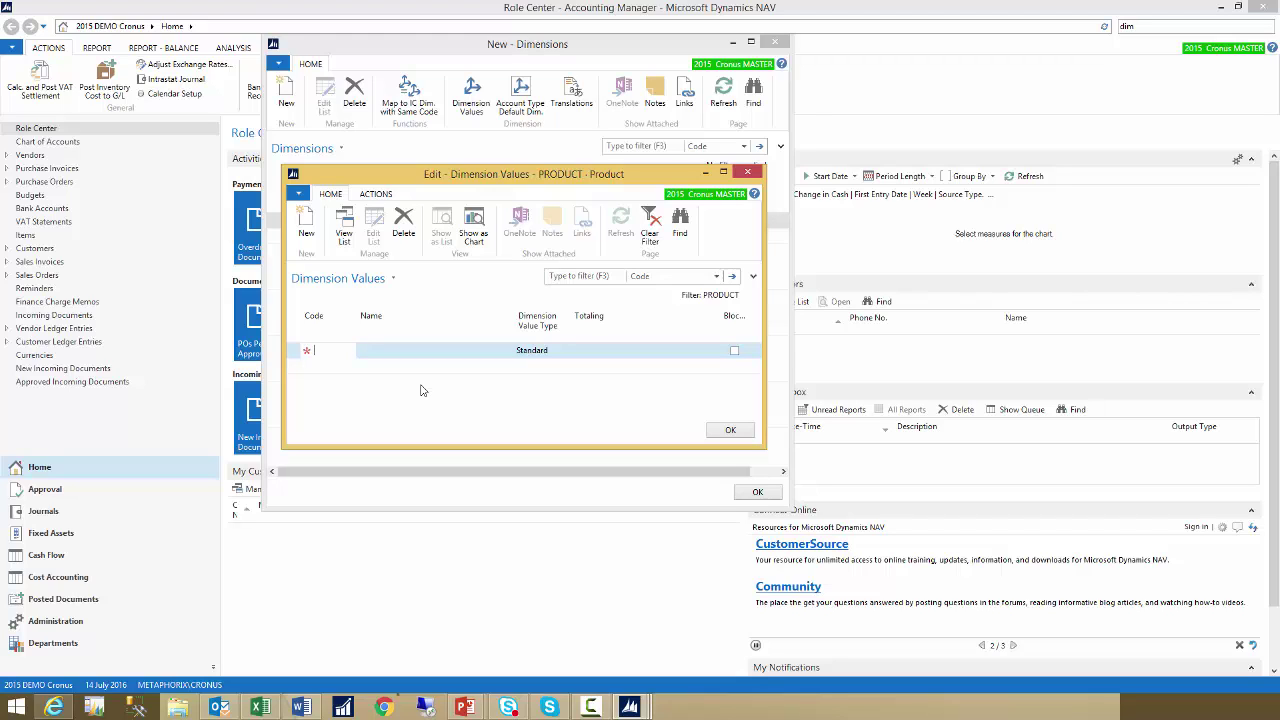
{"action": "type", "text": "whel"}
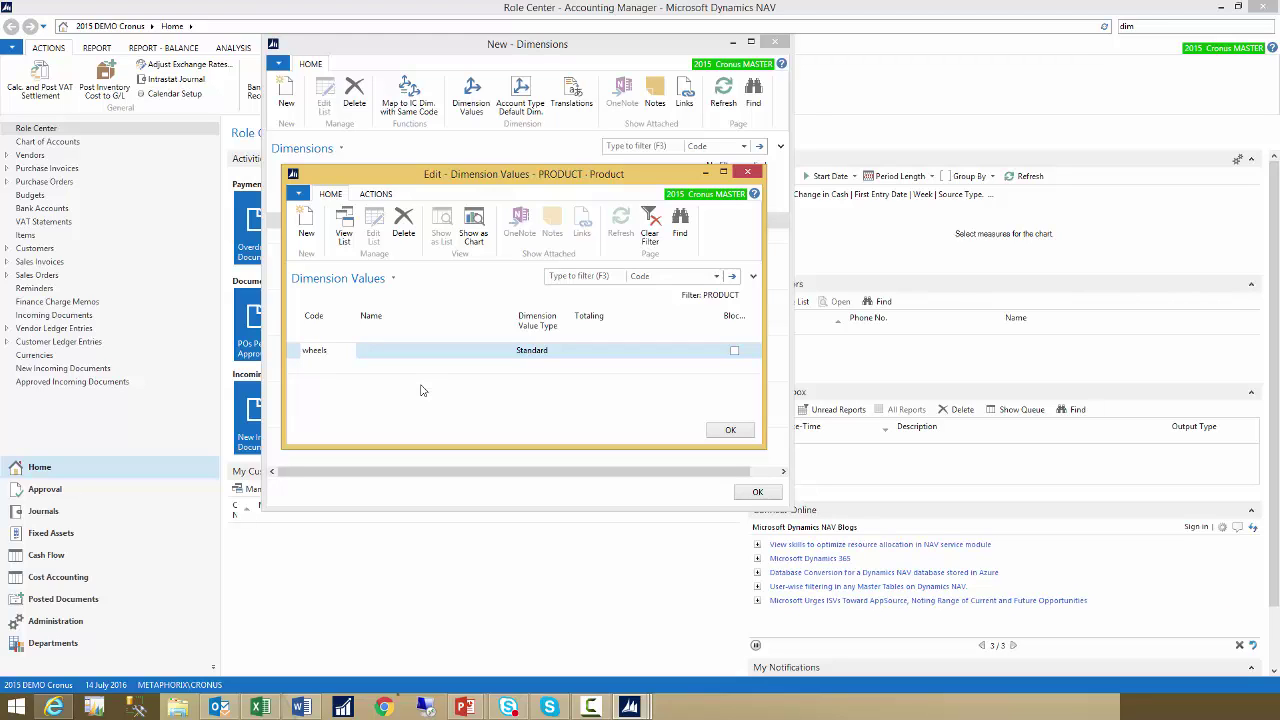
{"action": "key", "text": "Tab"}
{"action": "type", "text": "W"}
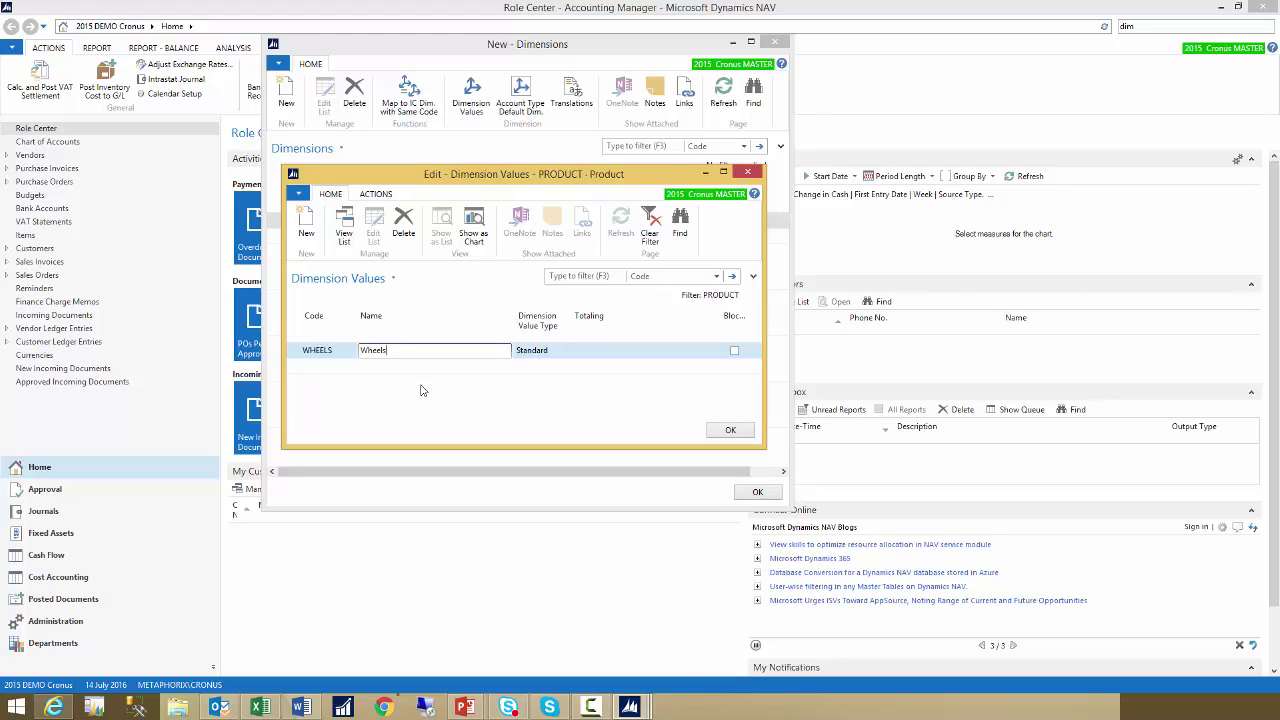
{"action": "key", "text": "Tab"}
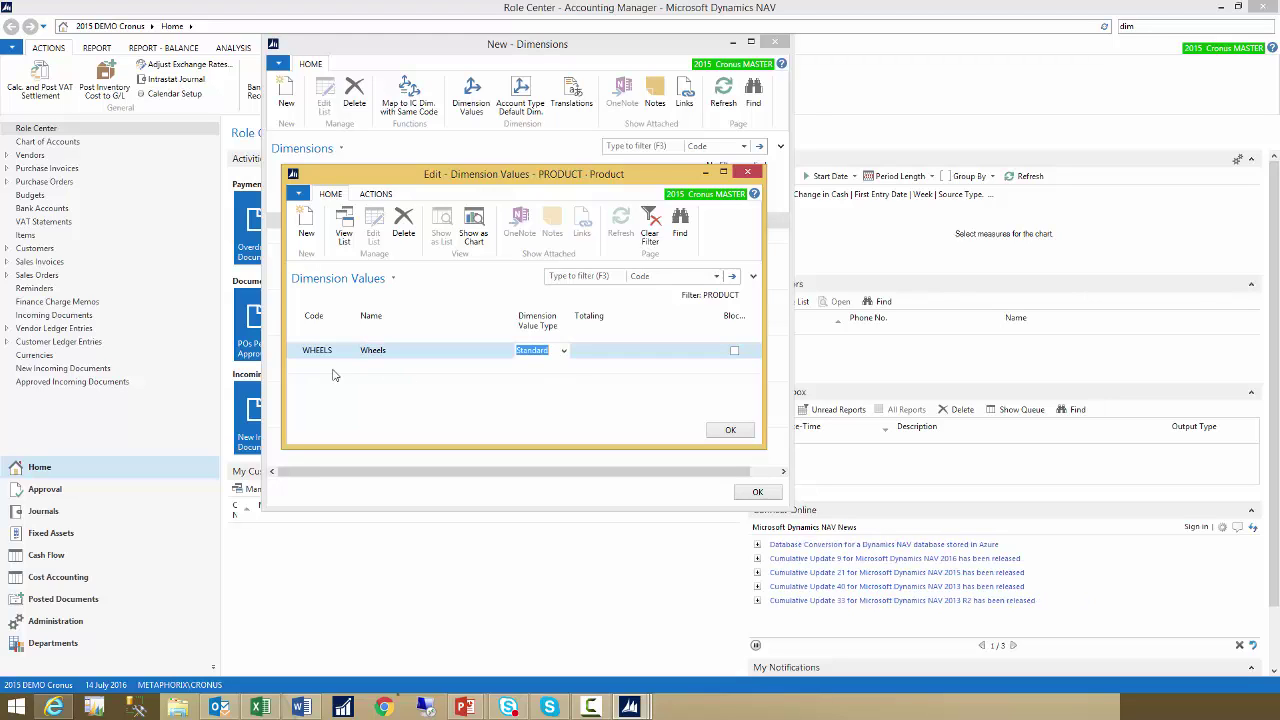
{"action": "left_click", "coordinate": [314, 371]}
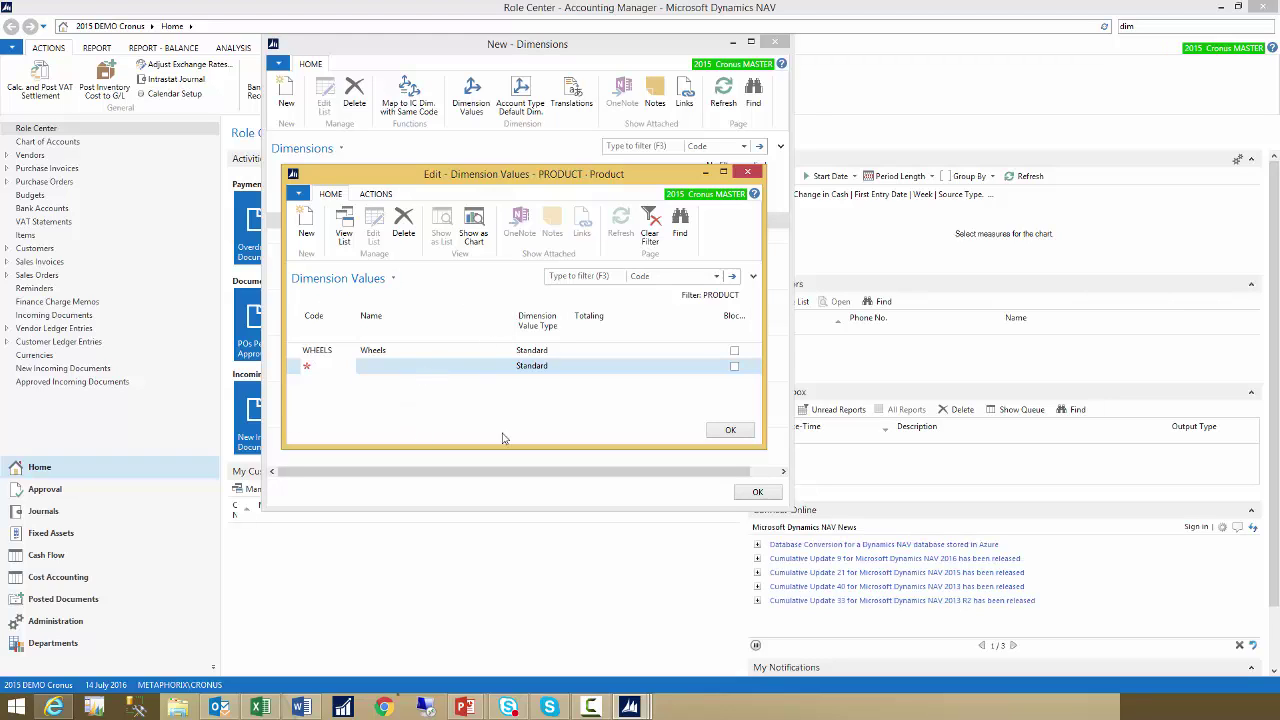
{"action": "left_click", "coordinate": [730, 431]}
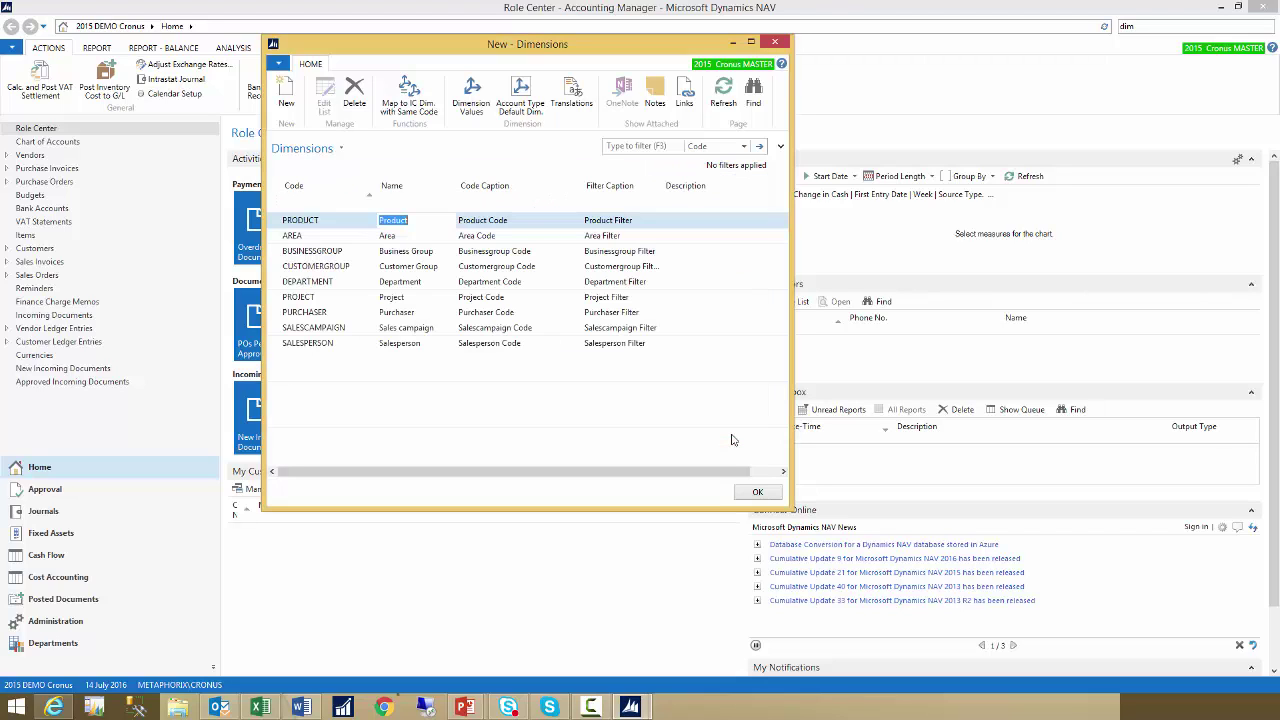
Close the dimensions list, search for "gen led set" and open General Ledger Setup
{"action": "left_click", "coordinate": [757, 493]}
{"action": "left_click_drag", "start_coordinate": [1152, 26], "coordinate": [1057, 15]}
{"action": "type", "text": "g"}
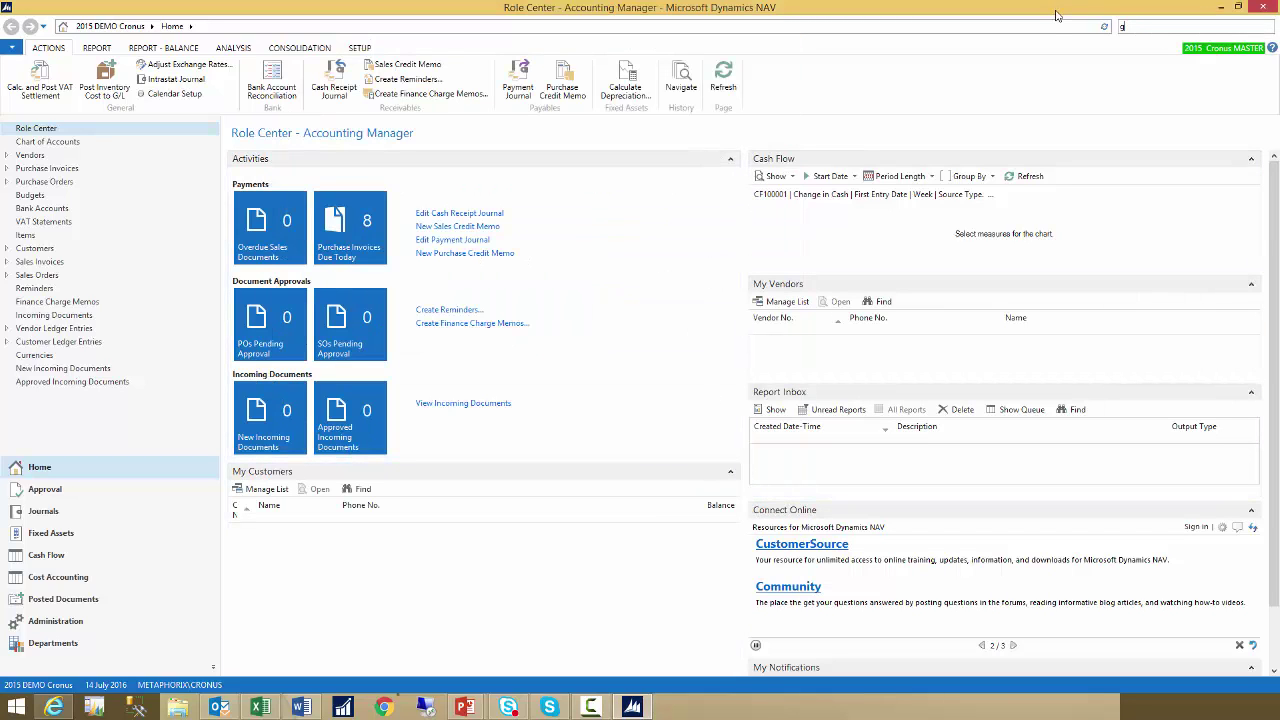
{"action": "type", "text": "en led set"}
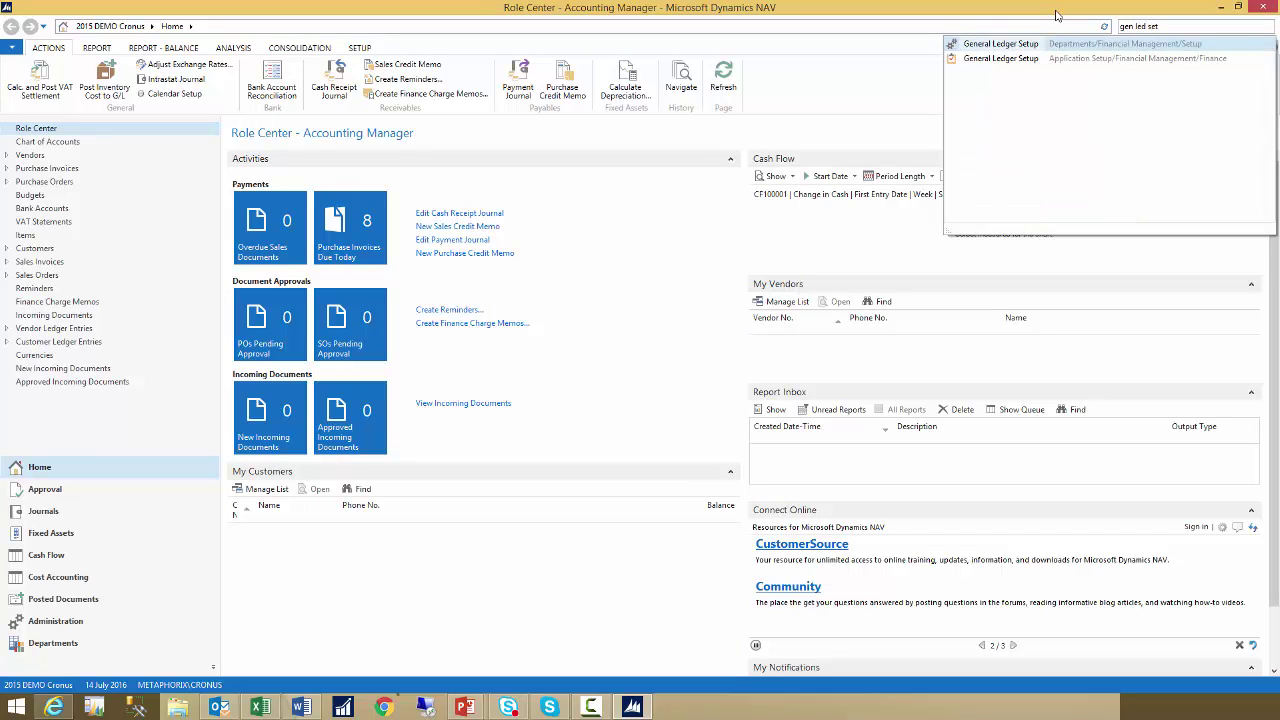
{"action": "left_click", "coordinate": [1001, 44]}
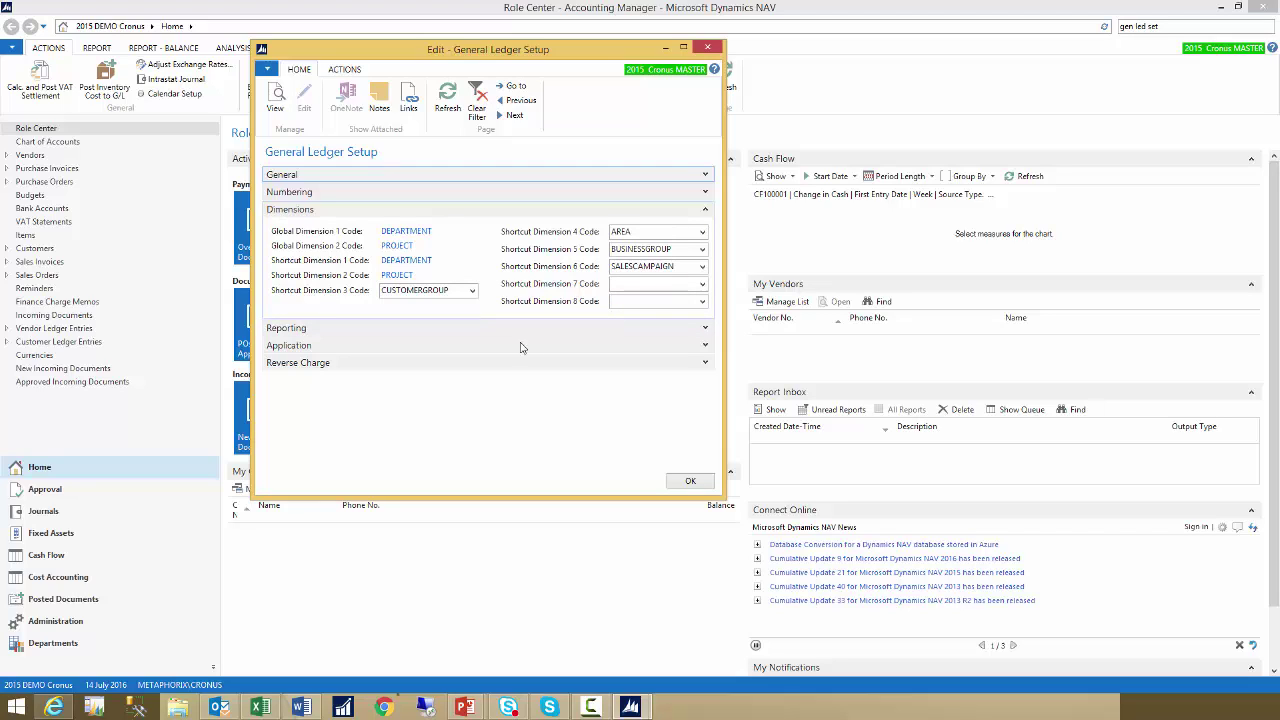
Assign PRODUCT as Shortcut Dimension 7 Code and close the General Ledger Setup
{"action": "left_click", "coordinate": [703, 285]}
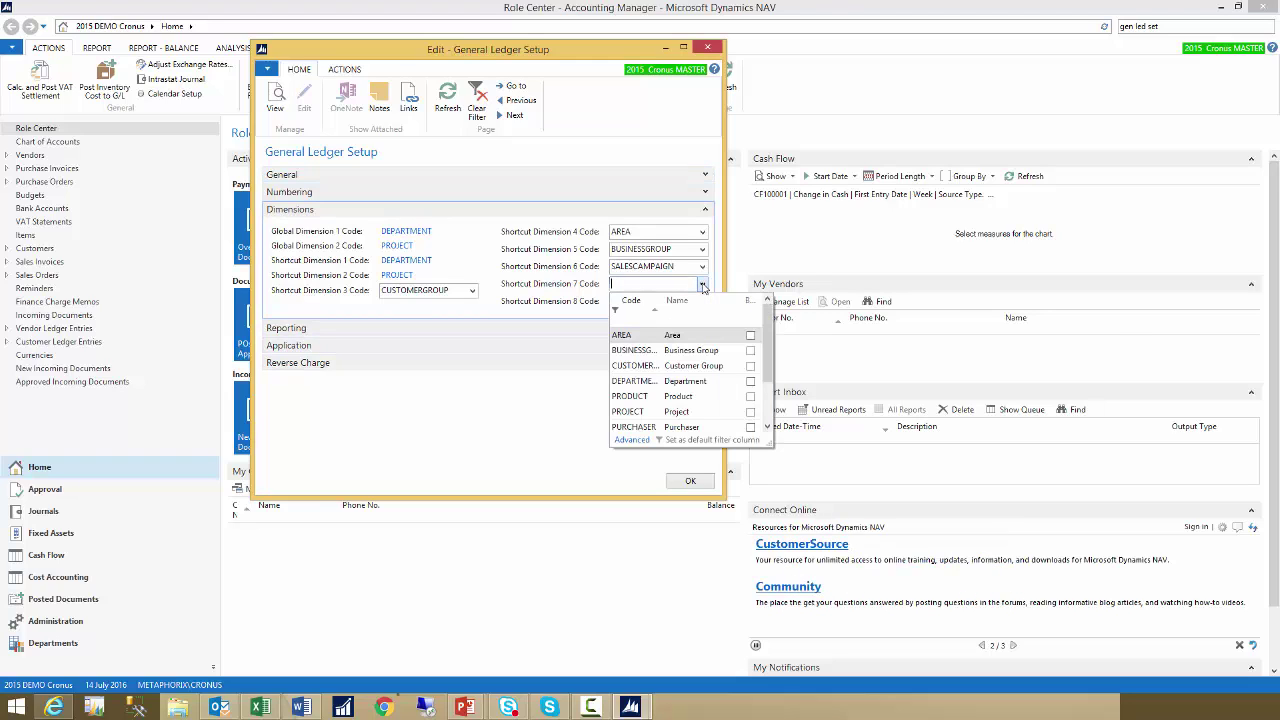
{"action": "left_click", "coordinate": [638, 400]}
{"action": "key", "text": "Tab"}
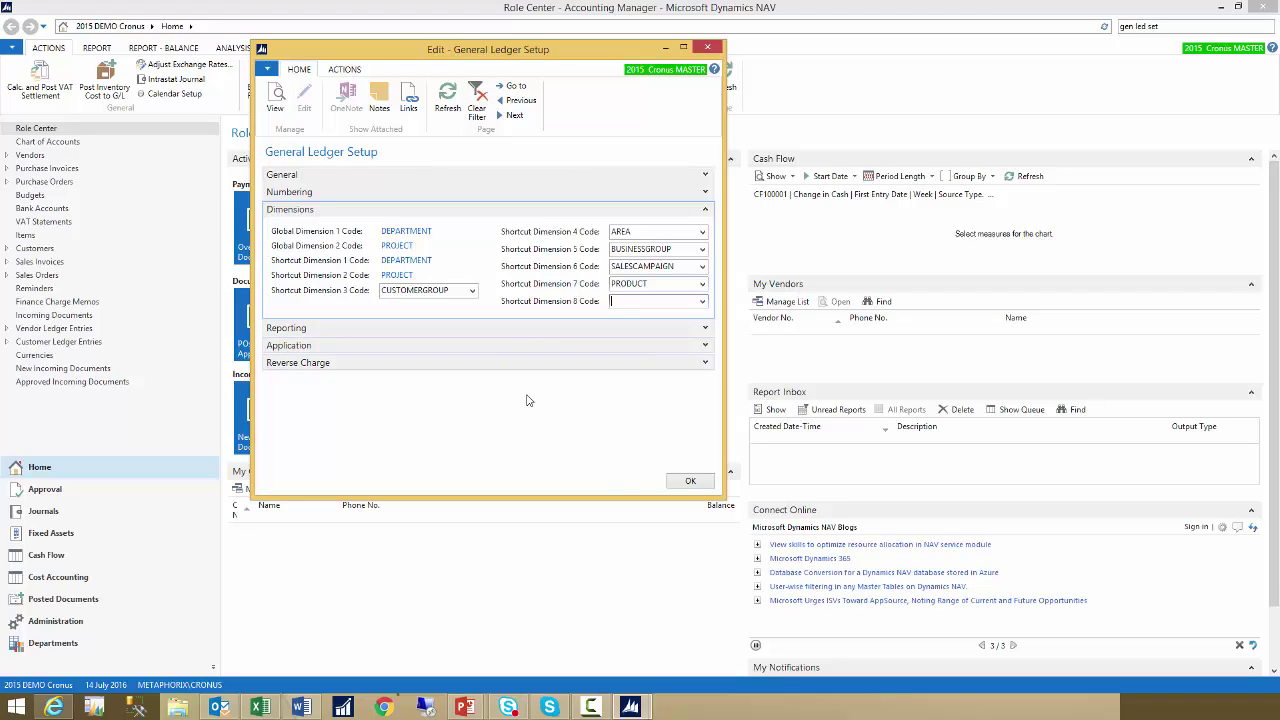
{"action": "left_click", "coordinate": [690, 482]}
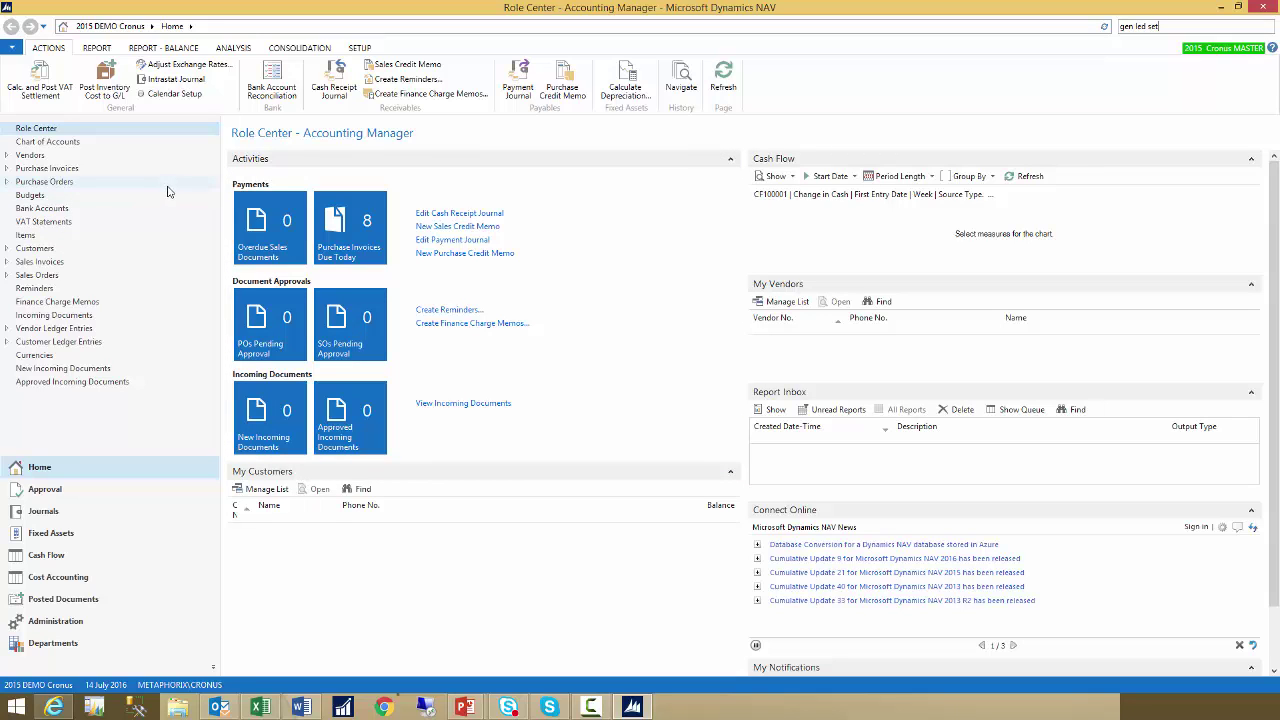
Open the single-account default dimensions for G/L account 6110, Sales, Retail - Dom., in the Chart of Accounts
{"action": "left_click", "coordinate": [75, 146]}
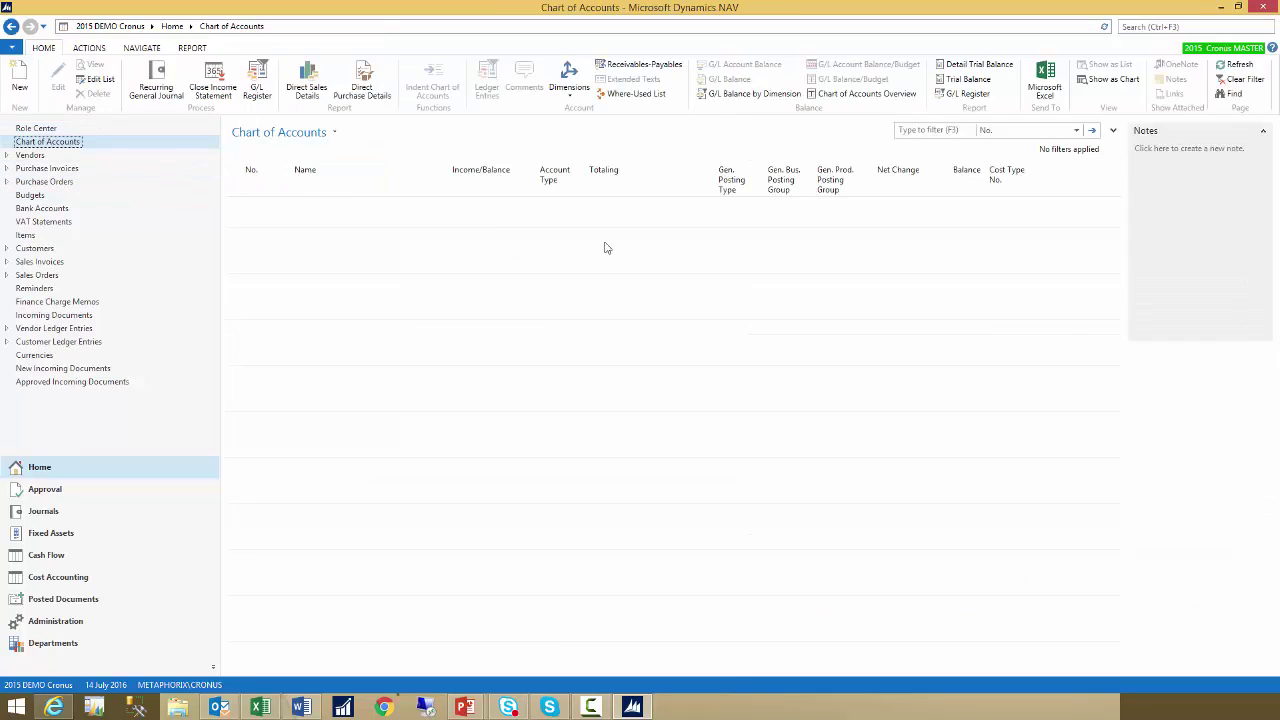
{"action": "scroll", "coordinate": [468, 396], "scroll_direction": "down", "scroll_amount": 12}
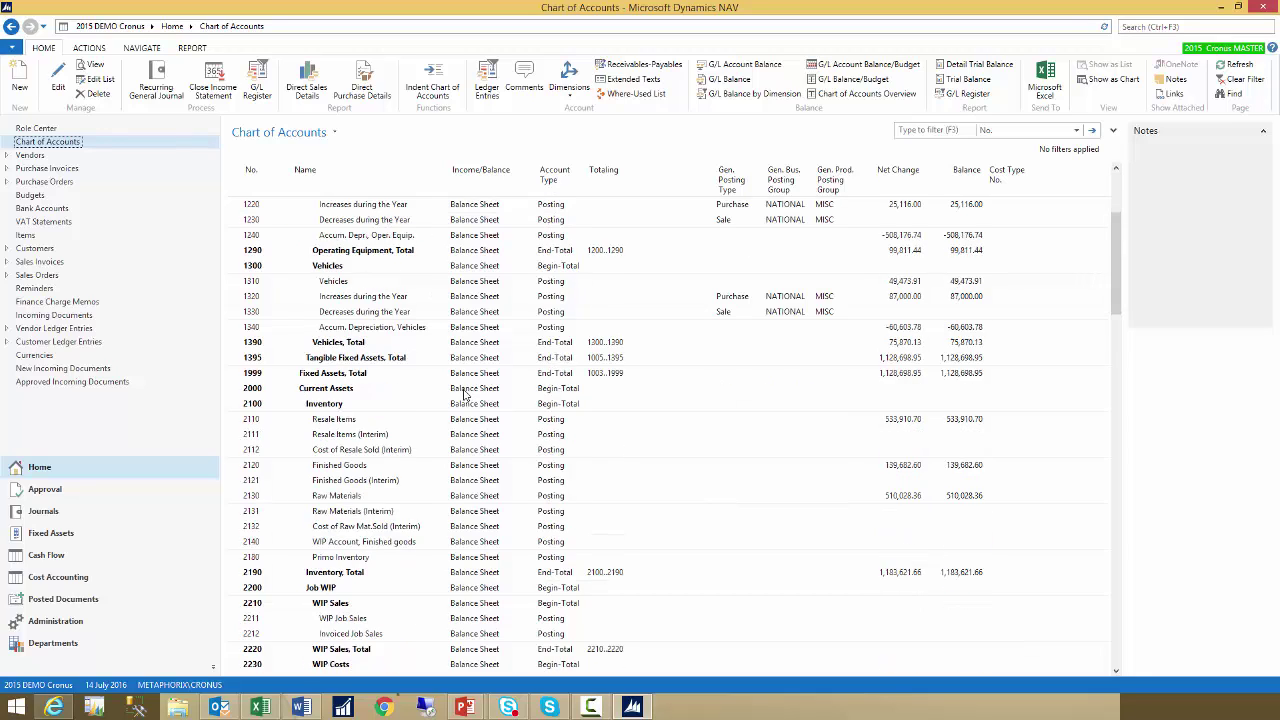
{"action": "scroll", "coordinate": [476, 396], "scroll_direction": "down", "scroll_amount": 20}
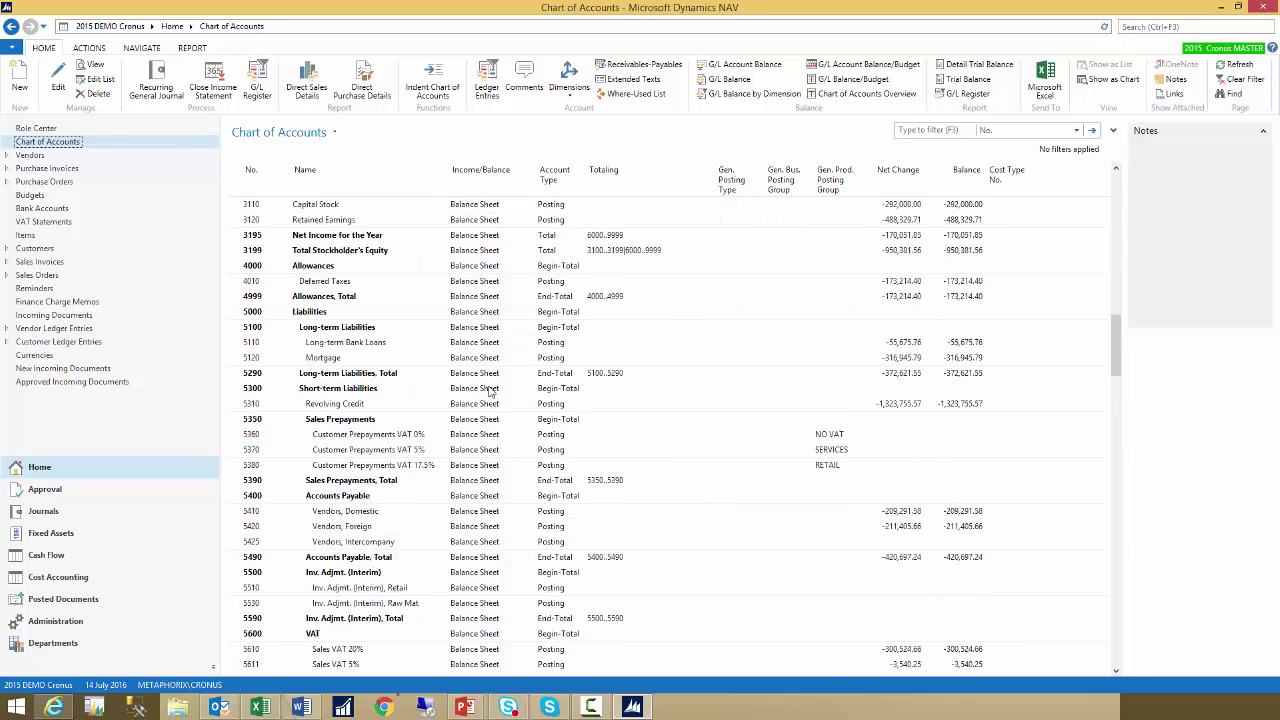
{"action": "scroll", "coordinate": [491, 392], "scroll_direction": "down", "scroll_amount": 10}
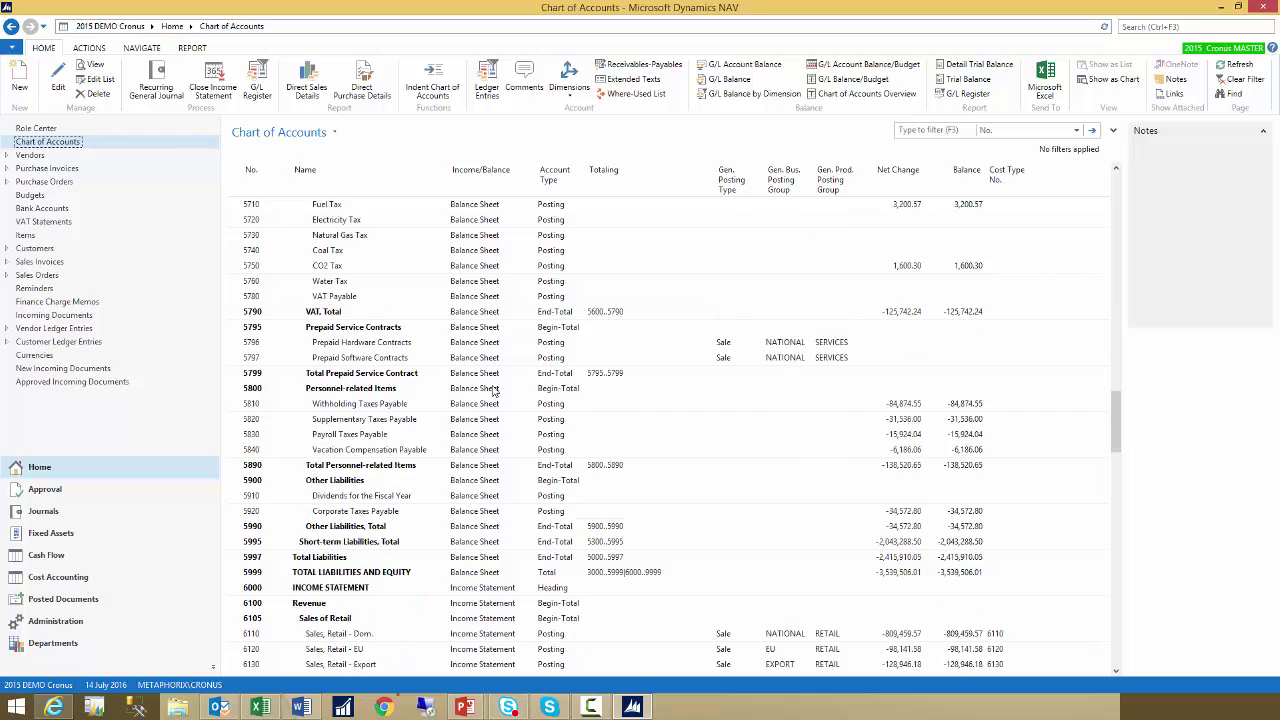
{"action": "scroll", "coordinate": [493, 392], "scroll_direction": "down", "scroll_amount": 3}
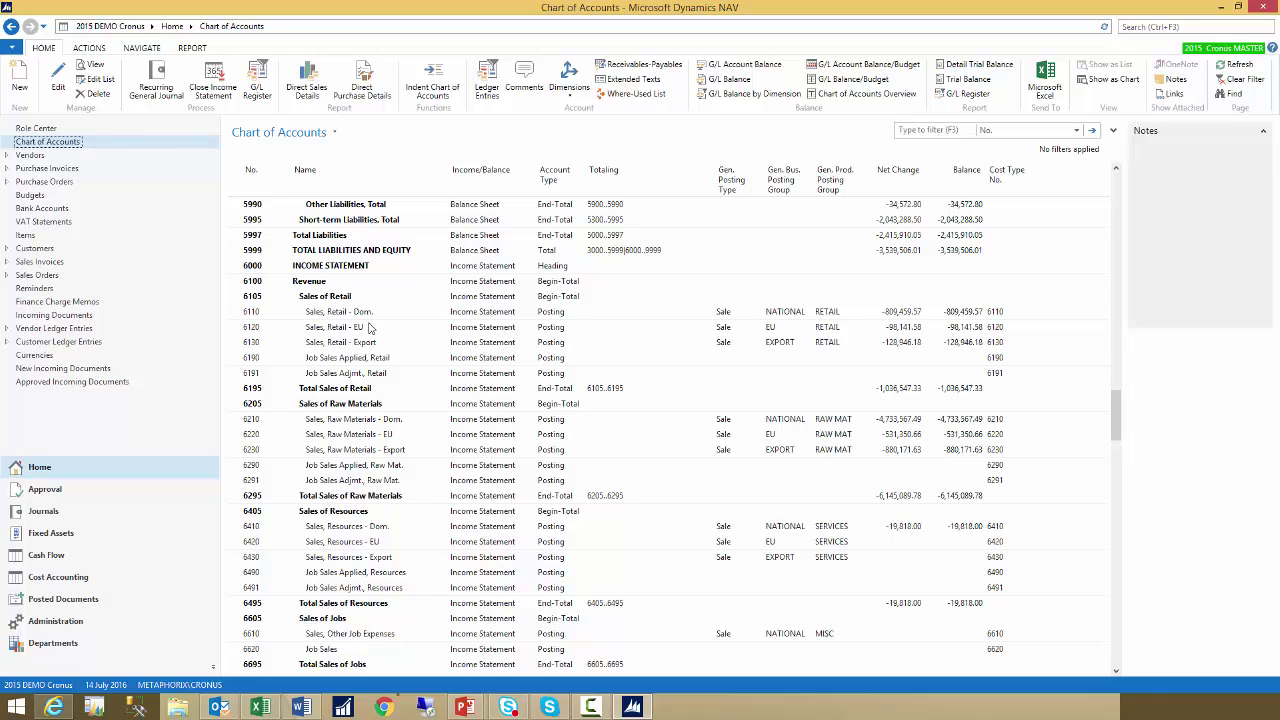
{"action": "left_click", "coordinate": [233, 318]}
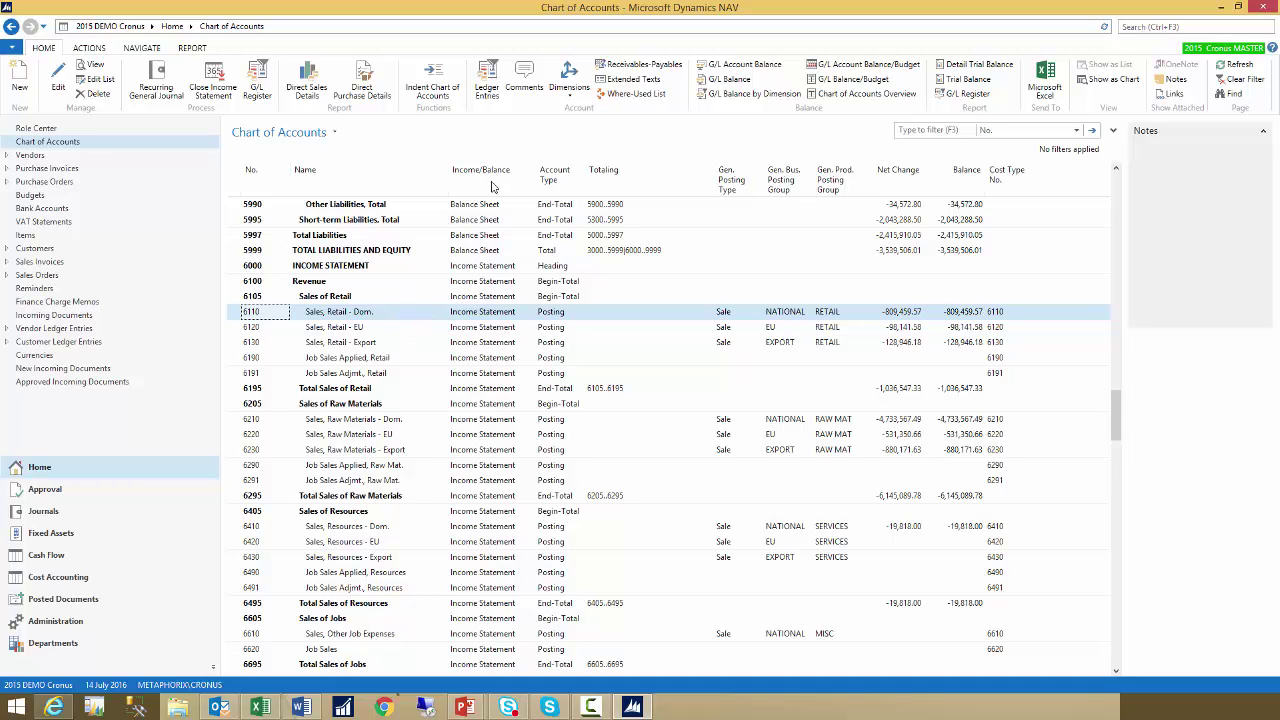
{"action": "left_click", "coordinate": [570, 97]}
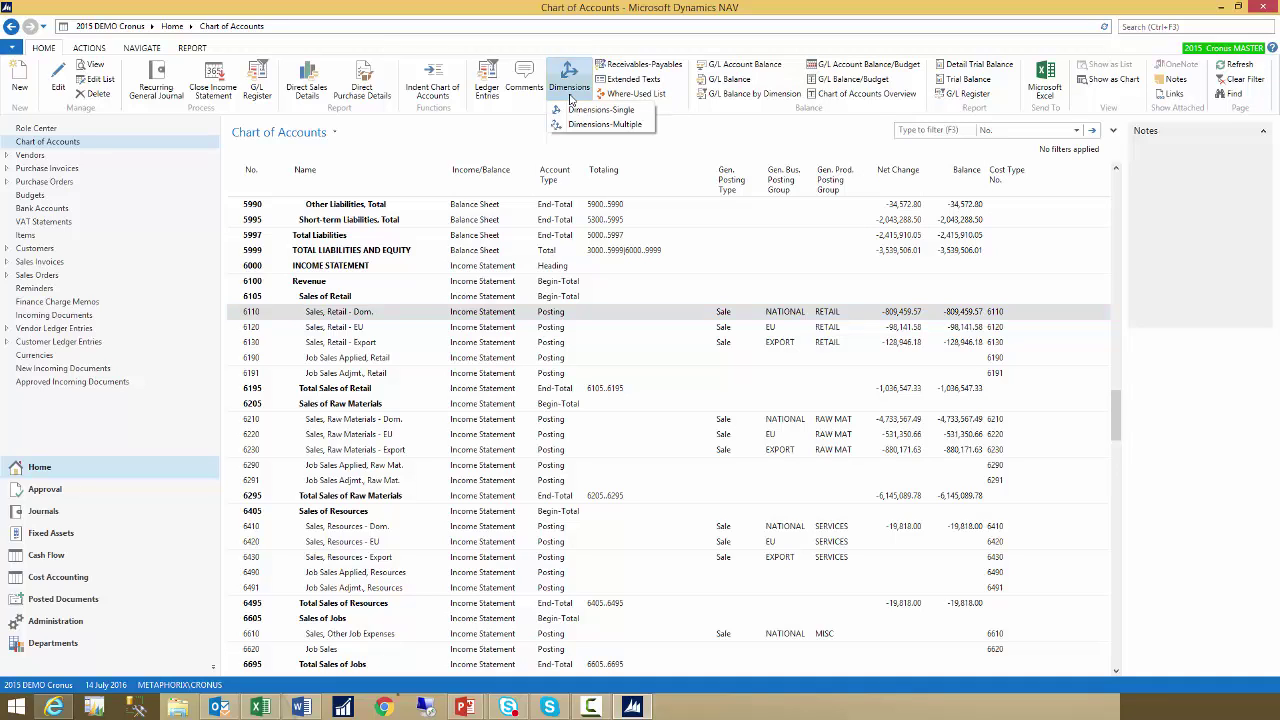
{"action": "left_click", "coordinate": [597, 111]}
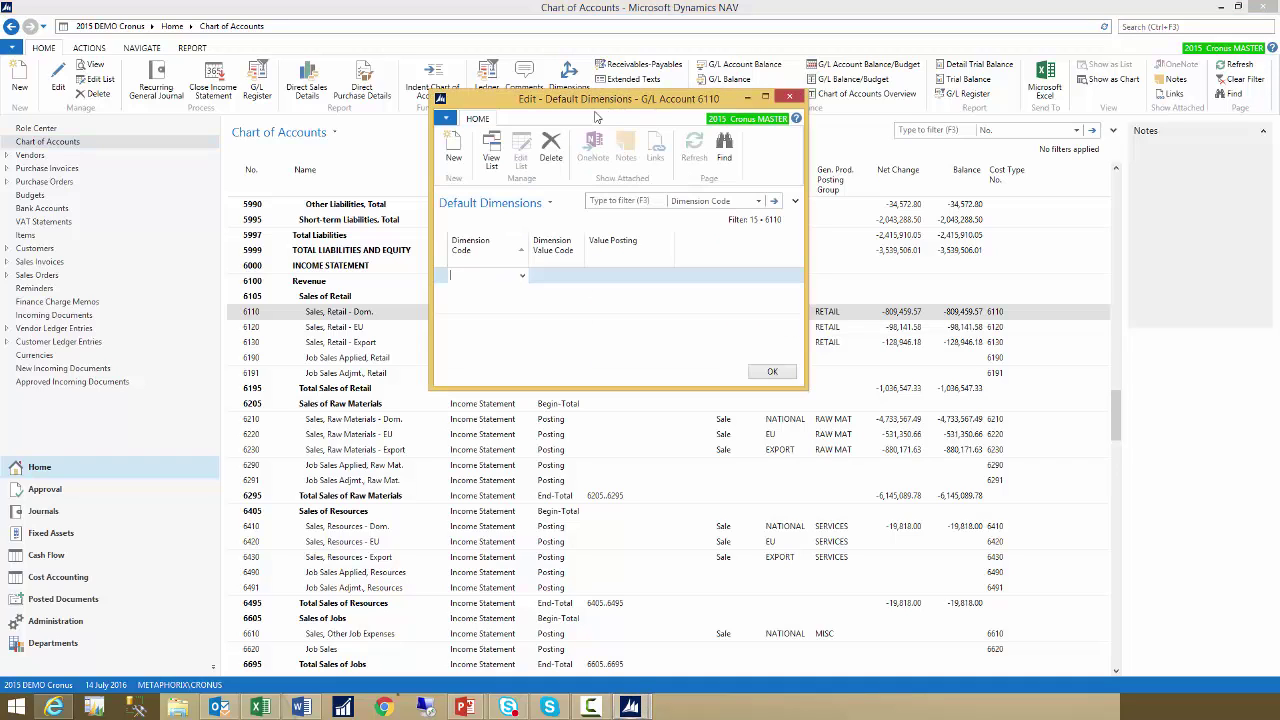
Add PRODUCT as a default dimension for account 6110 with Value Posting set to Code Mandatory and no dimension value code
{"action": "left_click", "coordinate": [523, 277]}
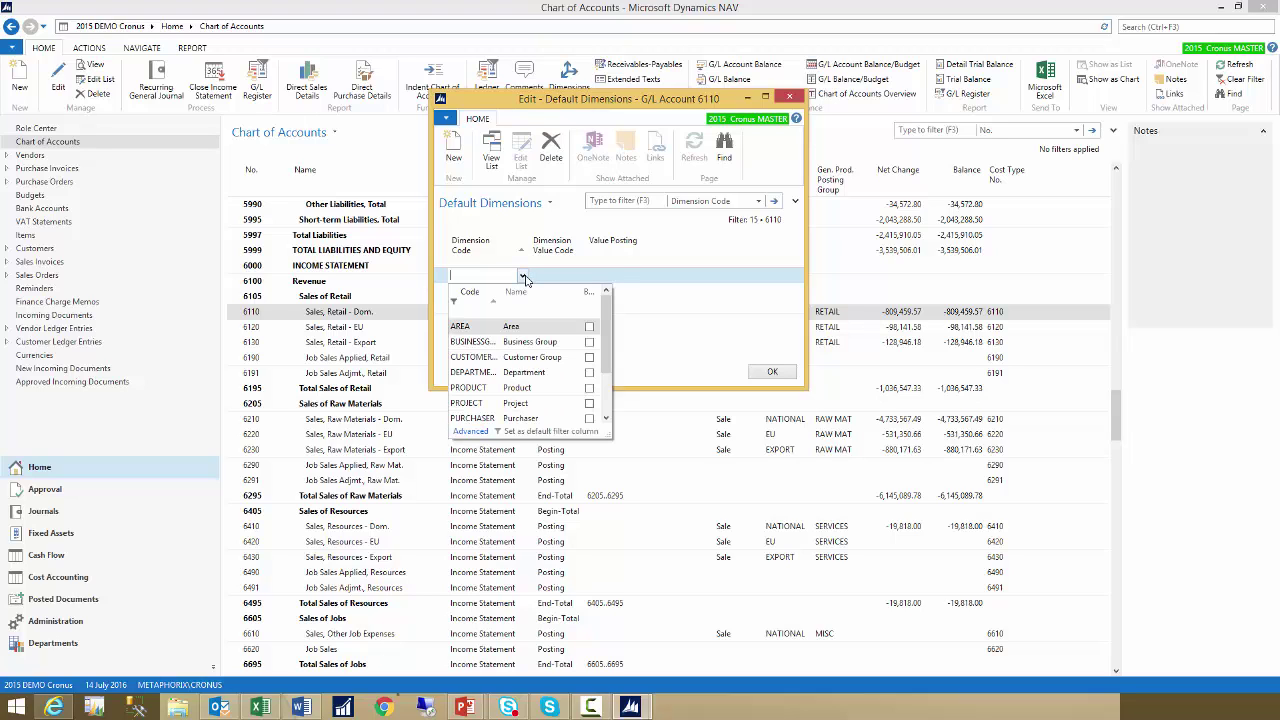
{"action": "left_click", "coordinate": [467, 388]}
{"action": "left_click", "coordinate": [551, 277]}
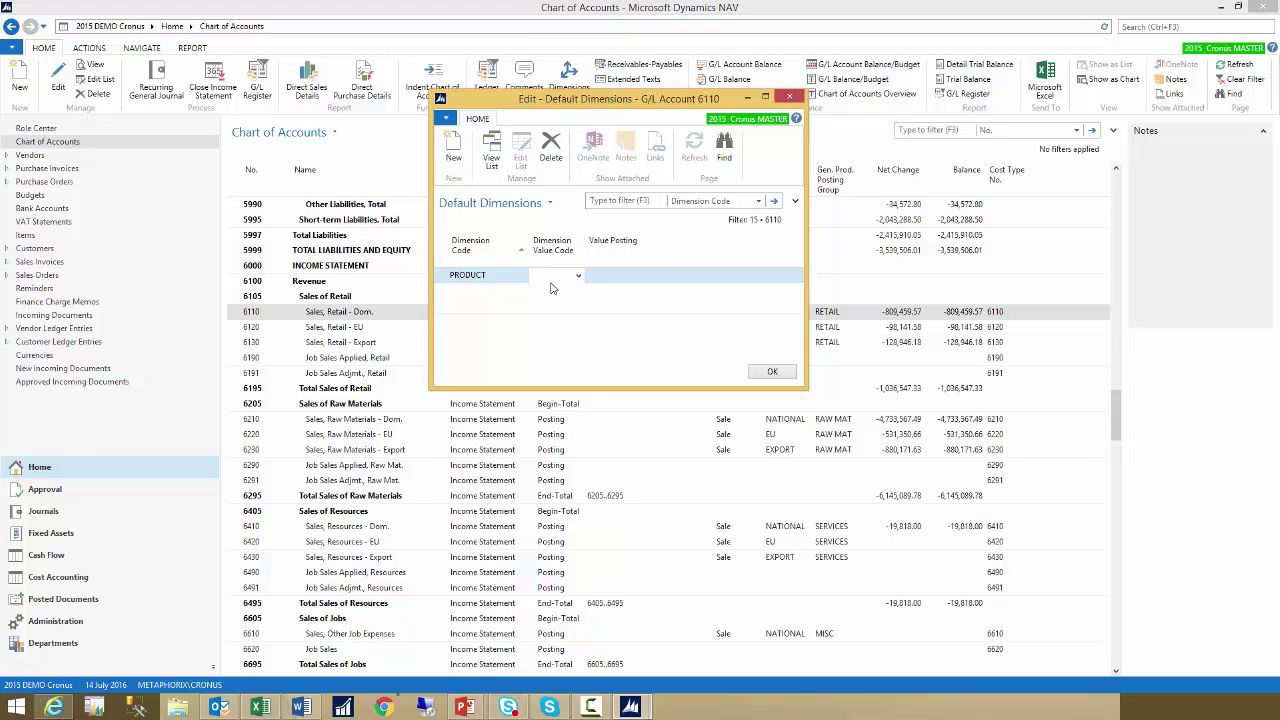
{"action": "left_click", "coordinate": [622, 280]}
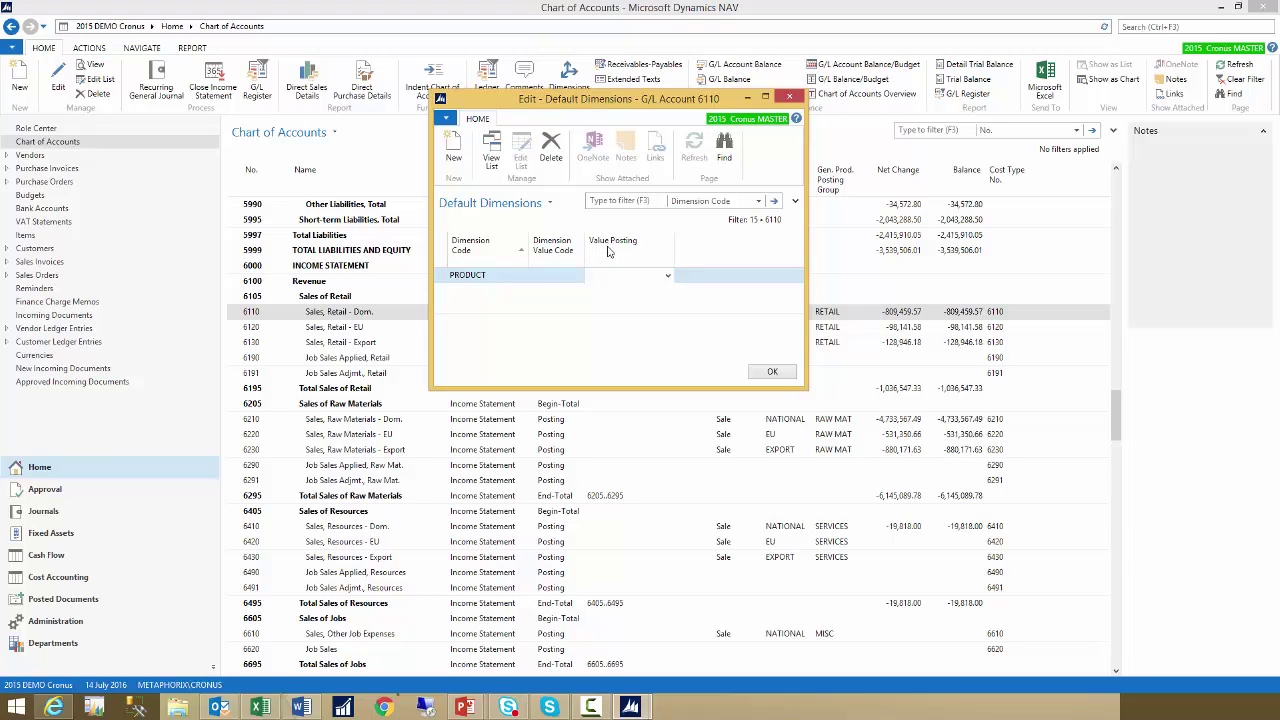
{"action": "left_click", "coordinate": [668, 276]}
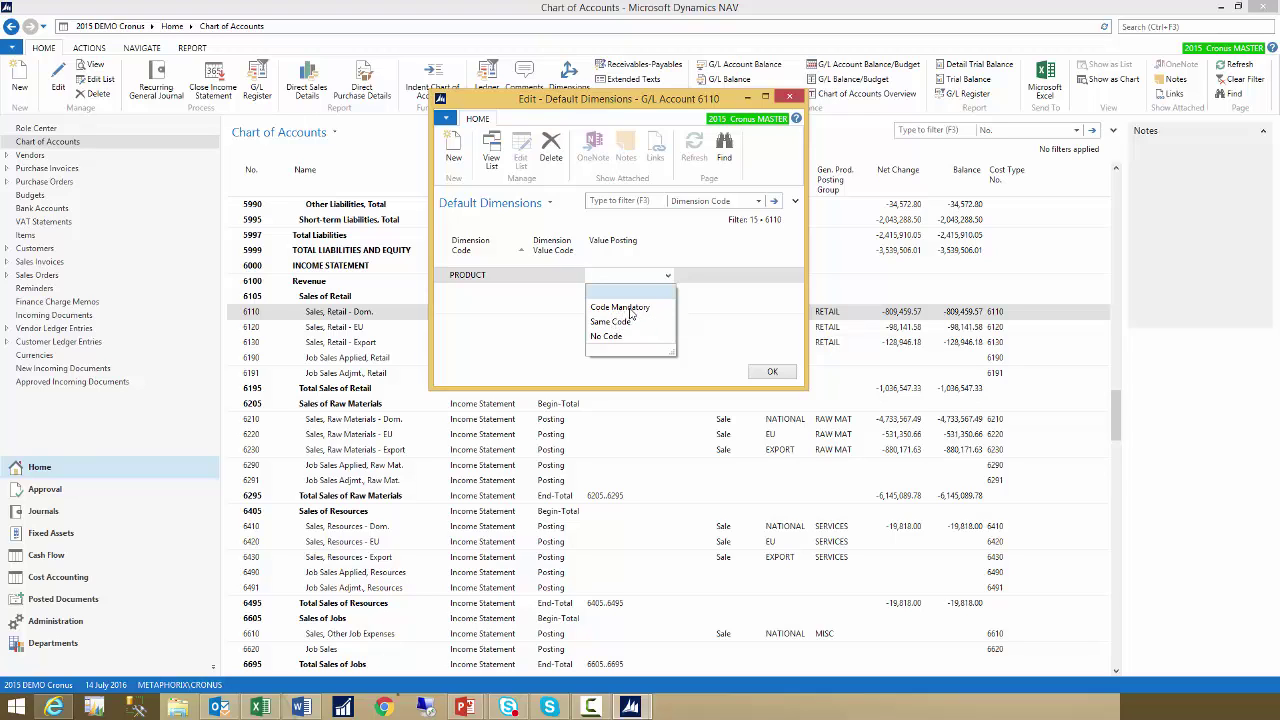
{"action": "left_click", "coordinate": [628, 311]}
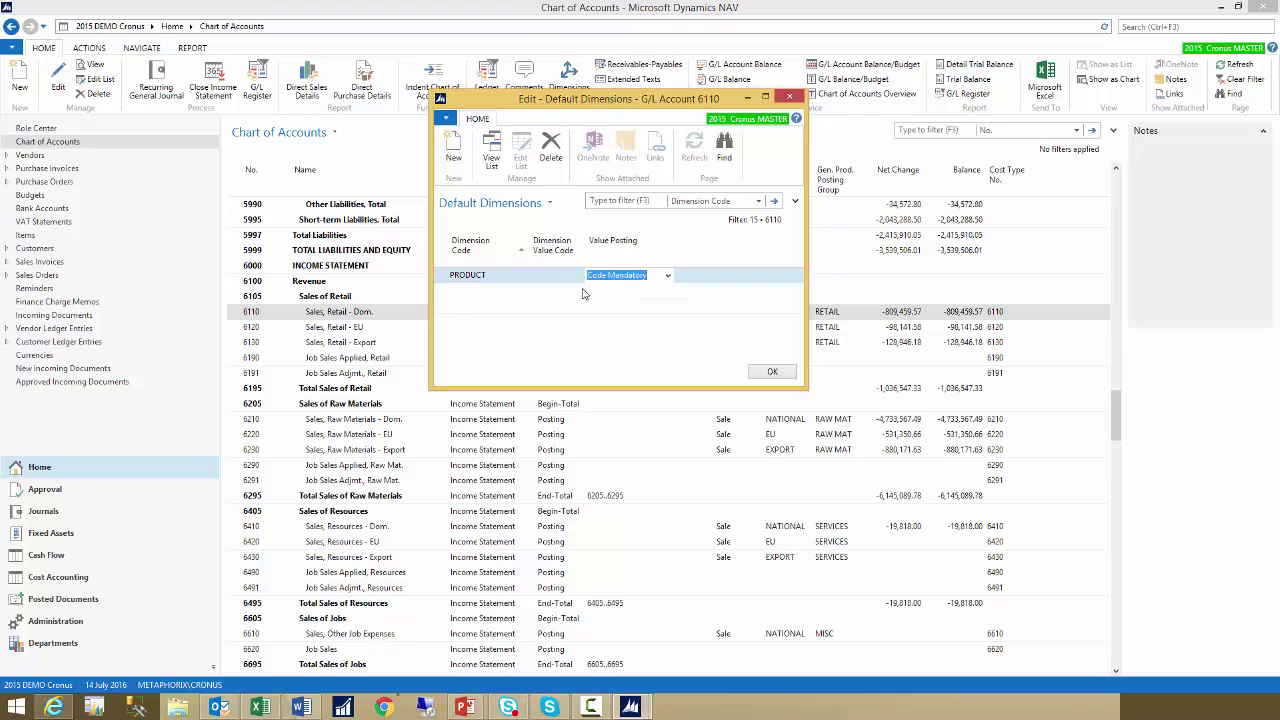
{"action": "left_click", "coordinate": [547, 277]}
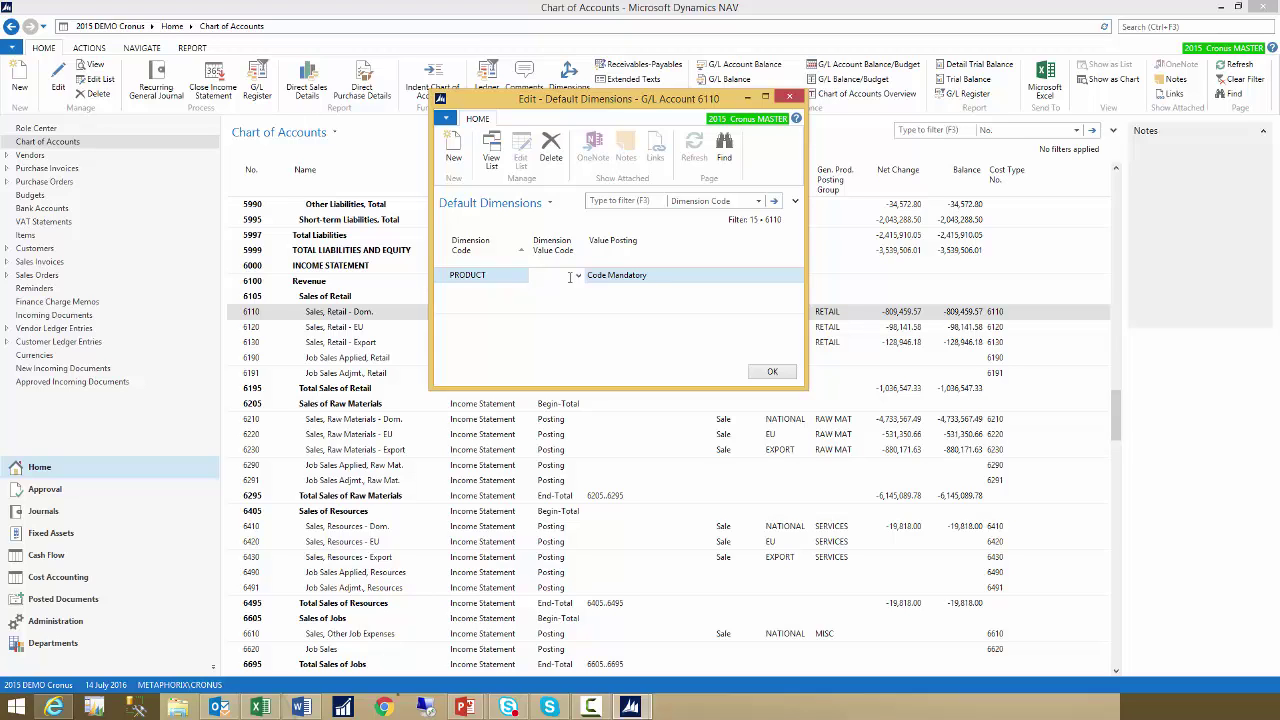
Add BUSINESSGROUP as a second default dimension and list its available value codes, widening the Code column to read them
{"action": "left_click", "coordinate": [459, 295]}
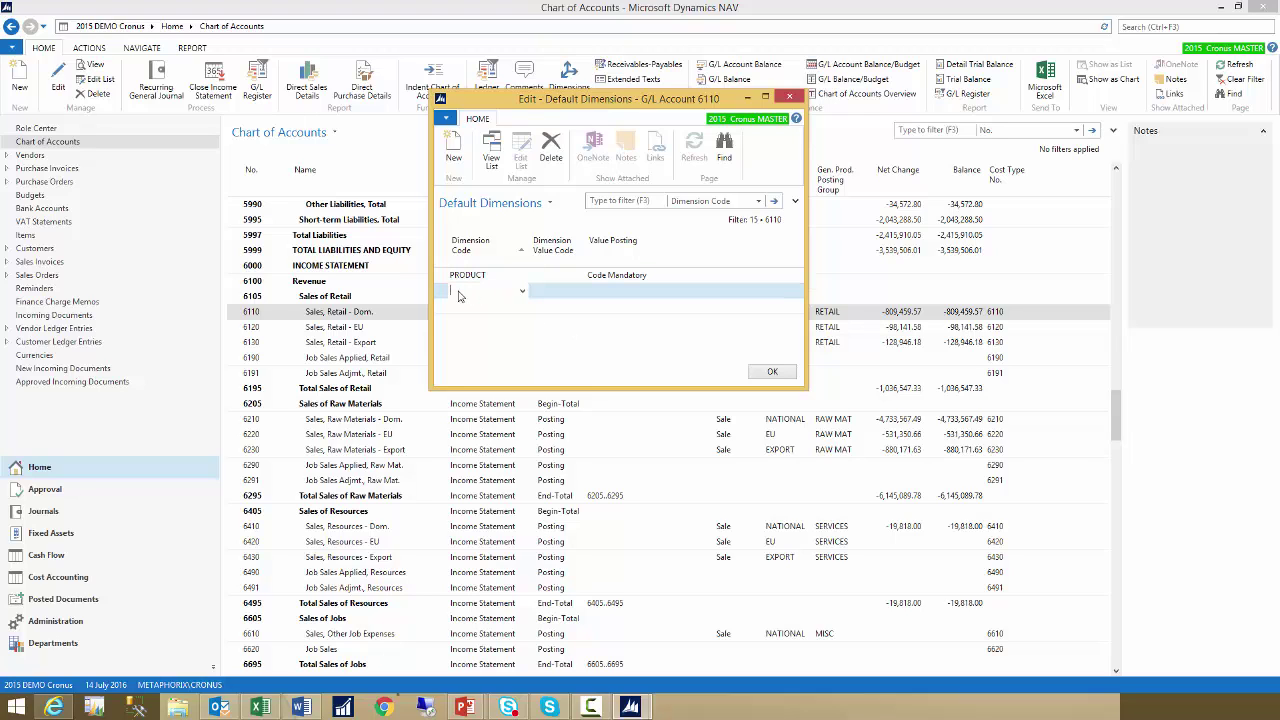
{"action": "left_click", "coordinate": [522, 291]}
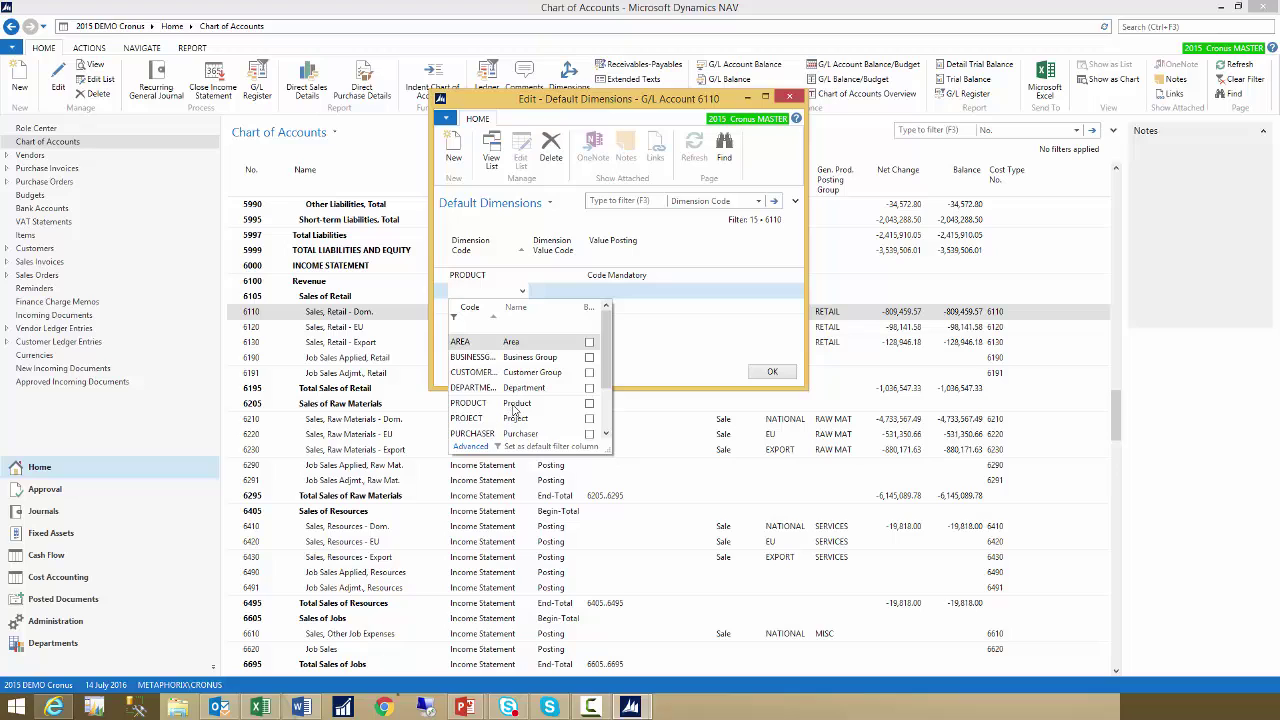
{"action": "left_click", "coordinate": [485, 358]}
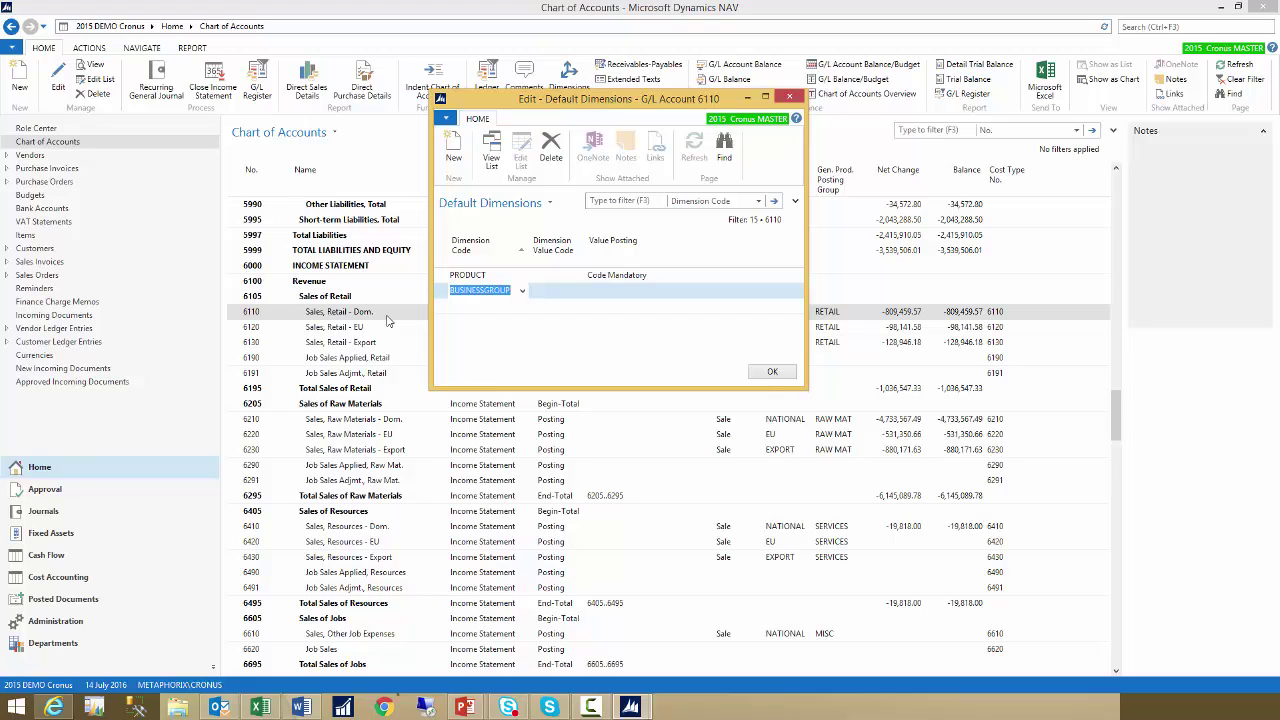
{"action": "left_click", "coordinate": [568, 291]}
{"action": "left_click", "coordinate": [578, 292]}
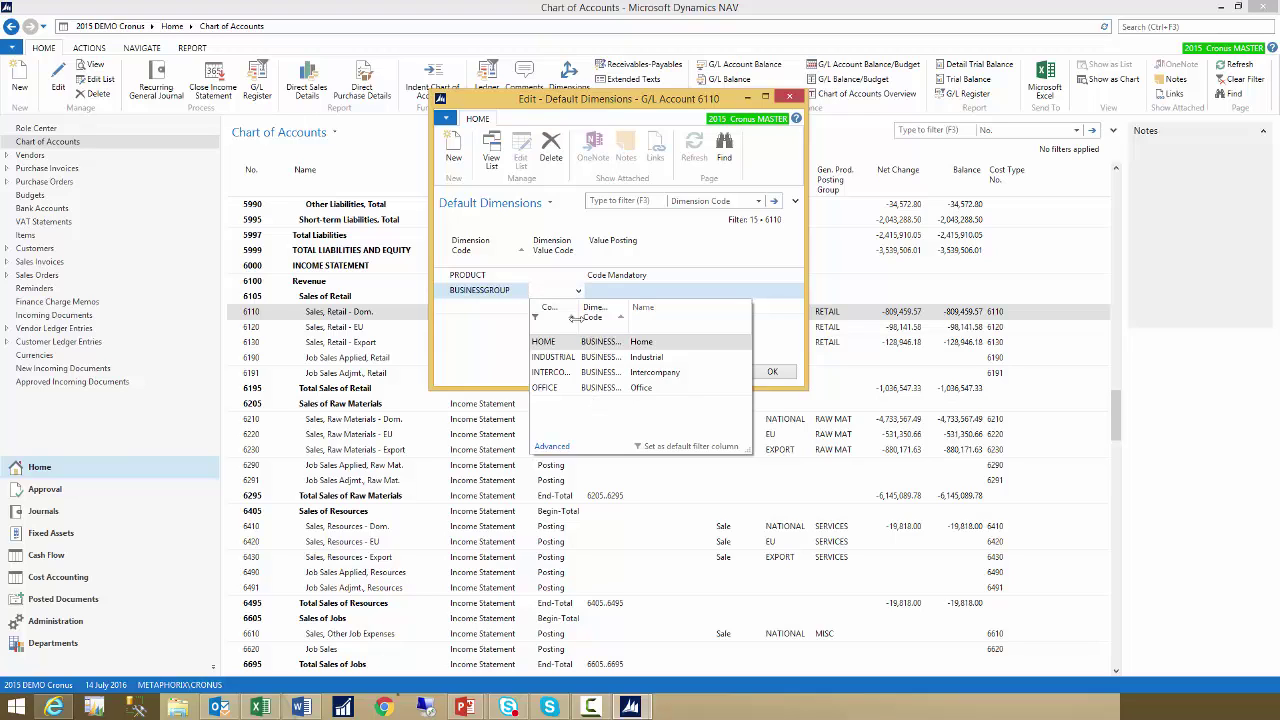
{"action": "left_click_drag", "start_coordinate": [576, 318], "coordinate": [610, 318]}
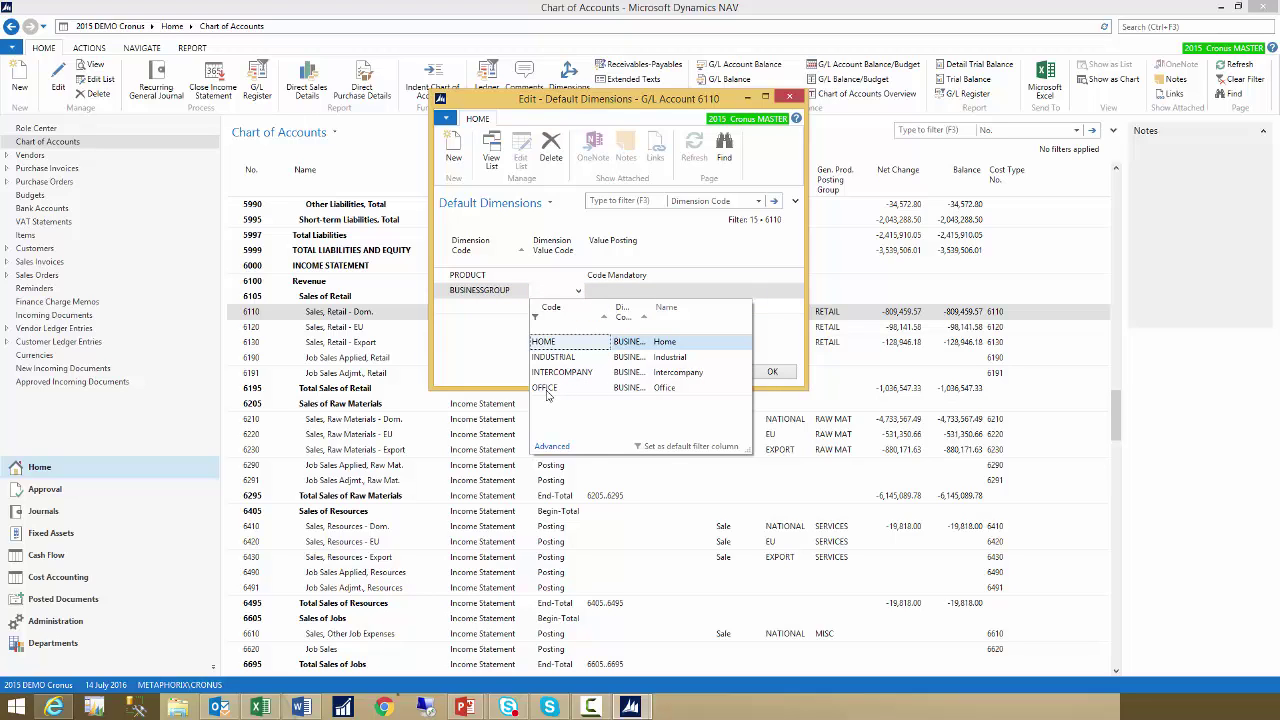
Change the second default dimension of account 6110 to CUSTOMERGROUP with dimension value code LARGE
{"action": "left_click", "coordinate": [488, 292]}
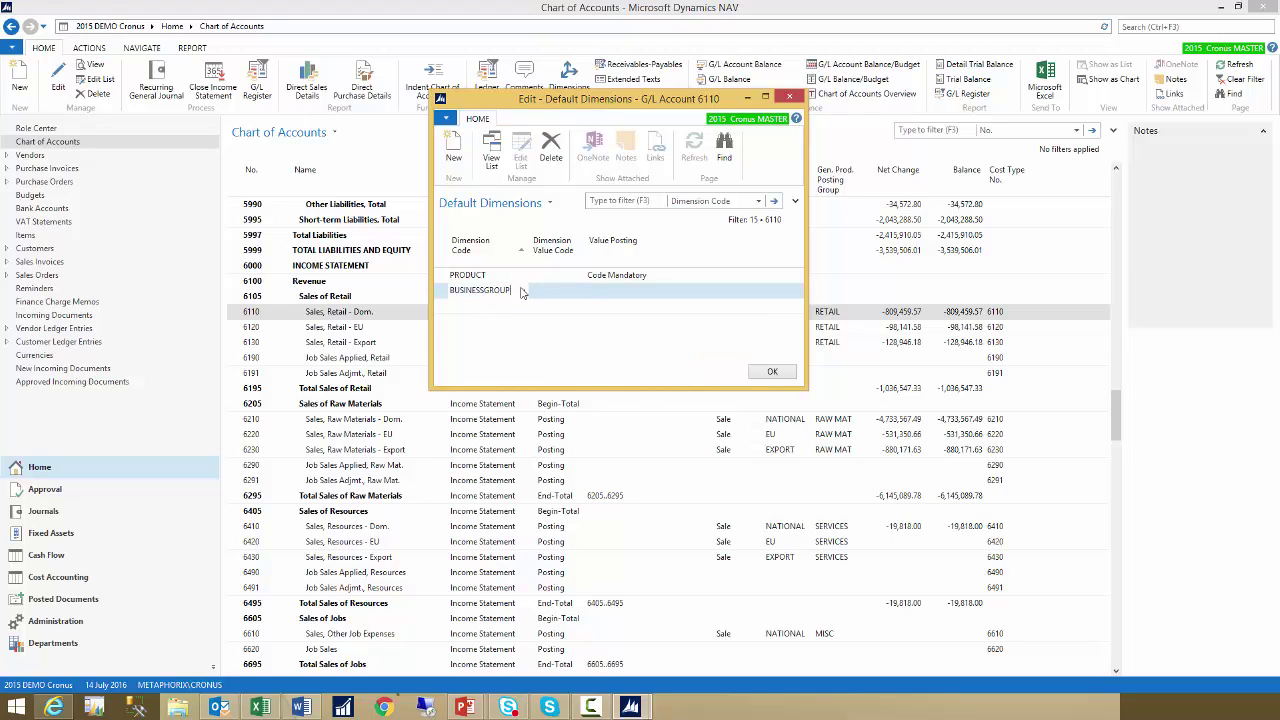
{"action": "left_click", "coordinate": [522, 291]}
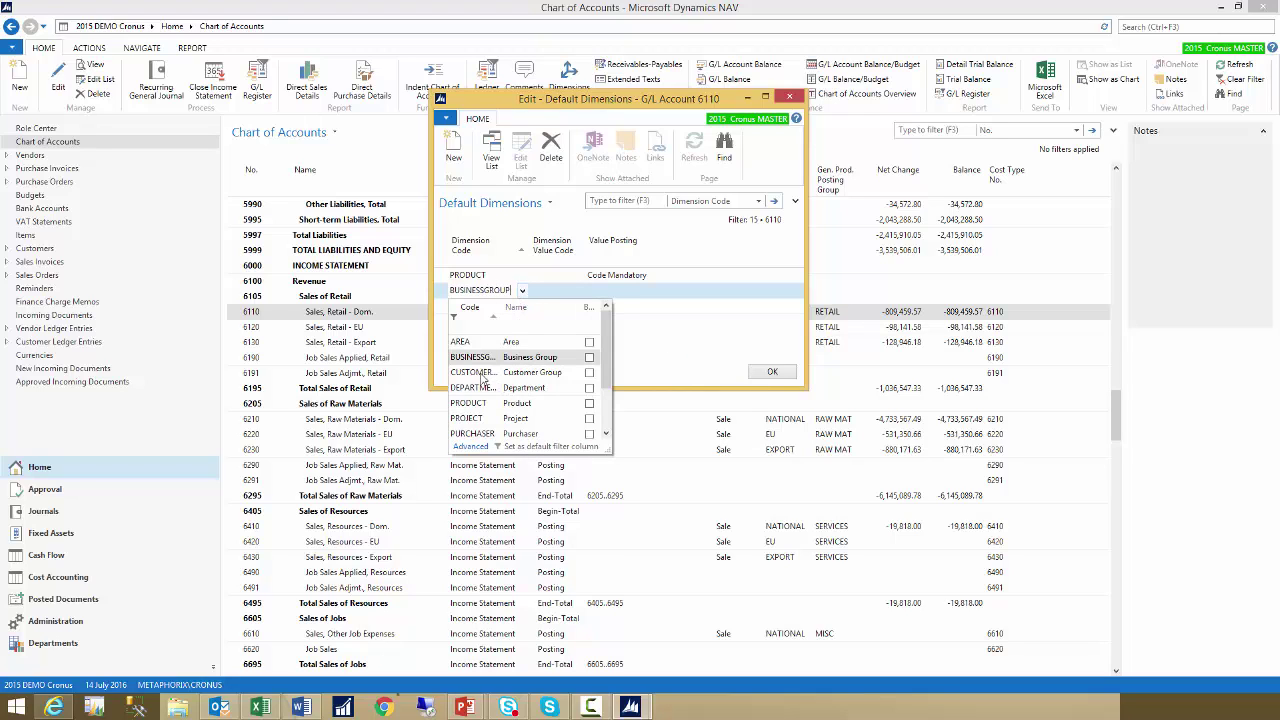
{"action": "left_click", "coordinate": [508, 368]}
{"action": "left_click", "coordinate": [560, 291]}
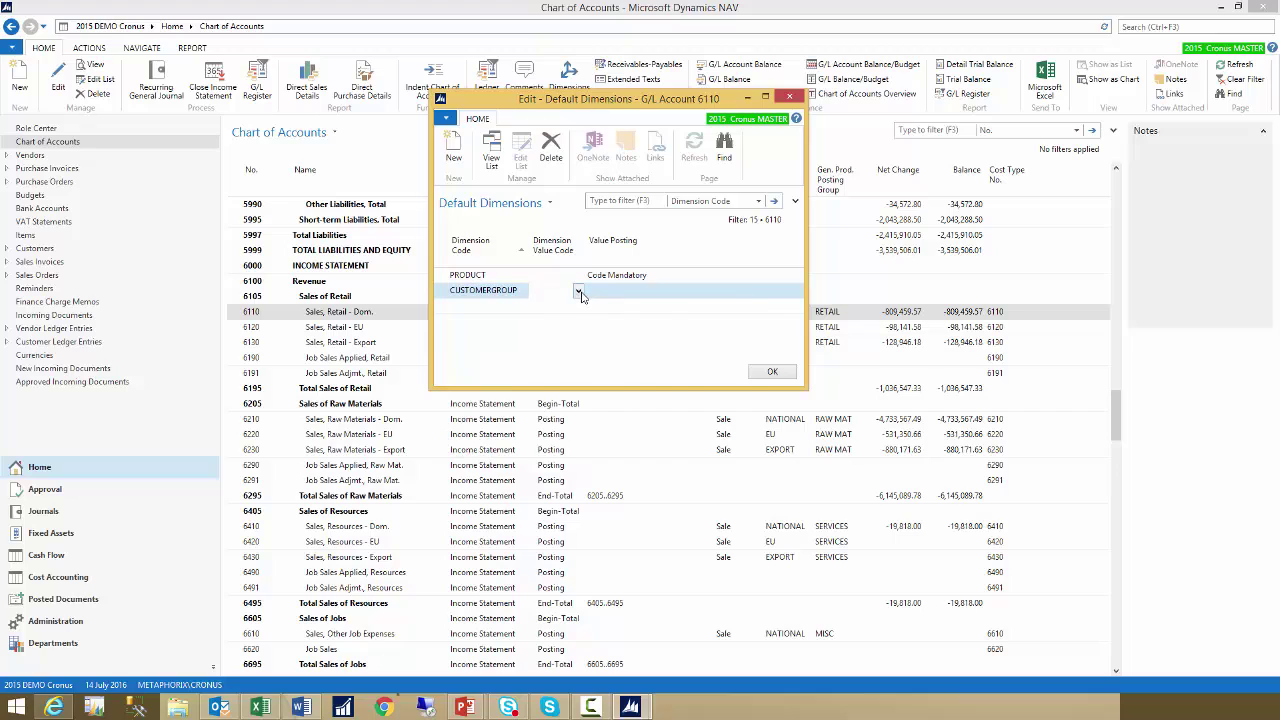
{"action": "left_click", "coordinate": [581, 292]}
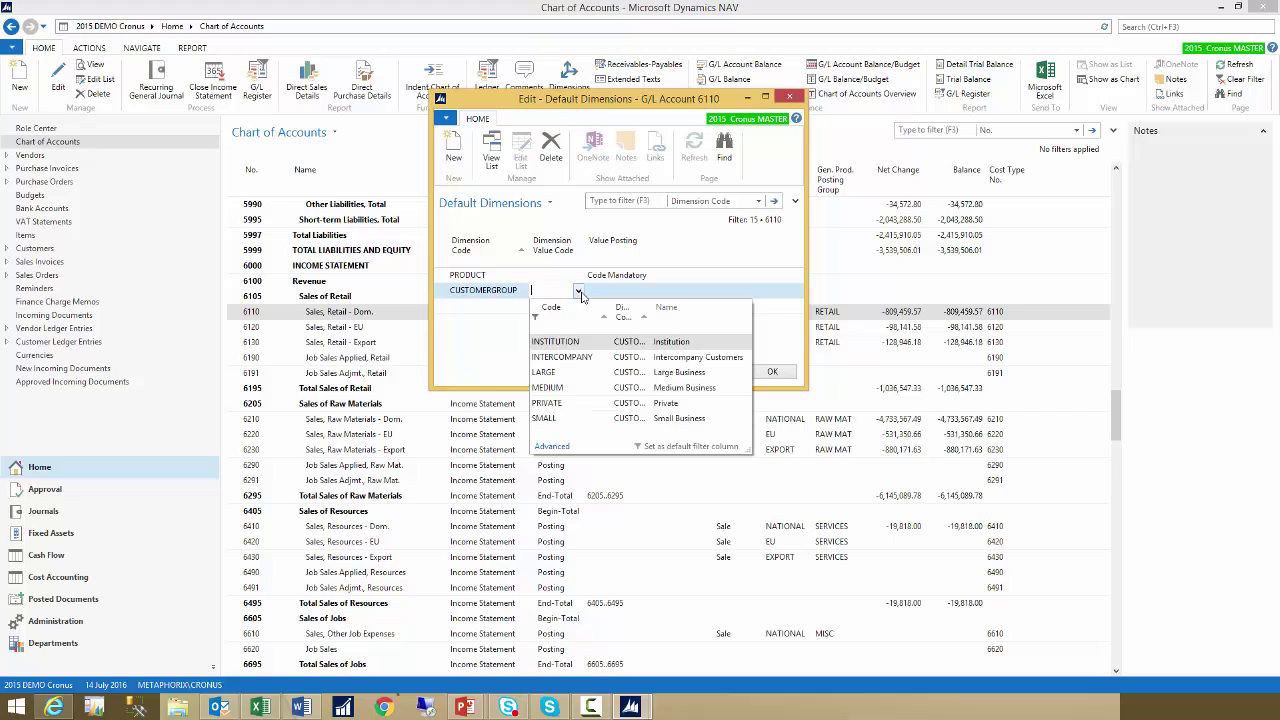
{"action": "left_click", "coordinate": [545, 372]}
Set Value Posting for the CUSTOMERGROUP line to Same Code and close the default dimensions of account 6110
{"action": "left_click", "coordinate": [612, 292]}
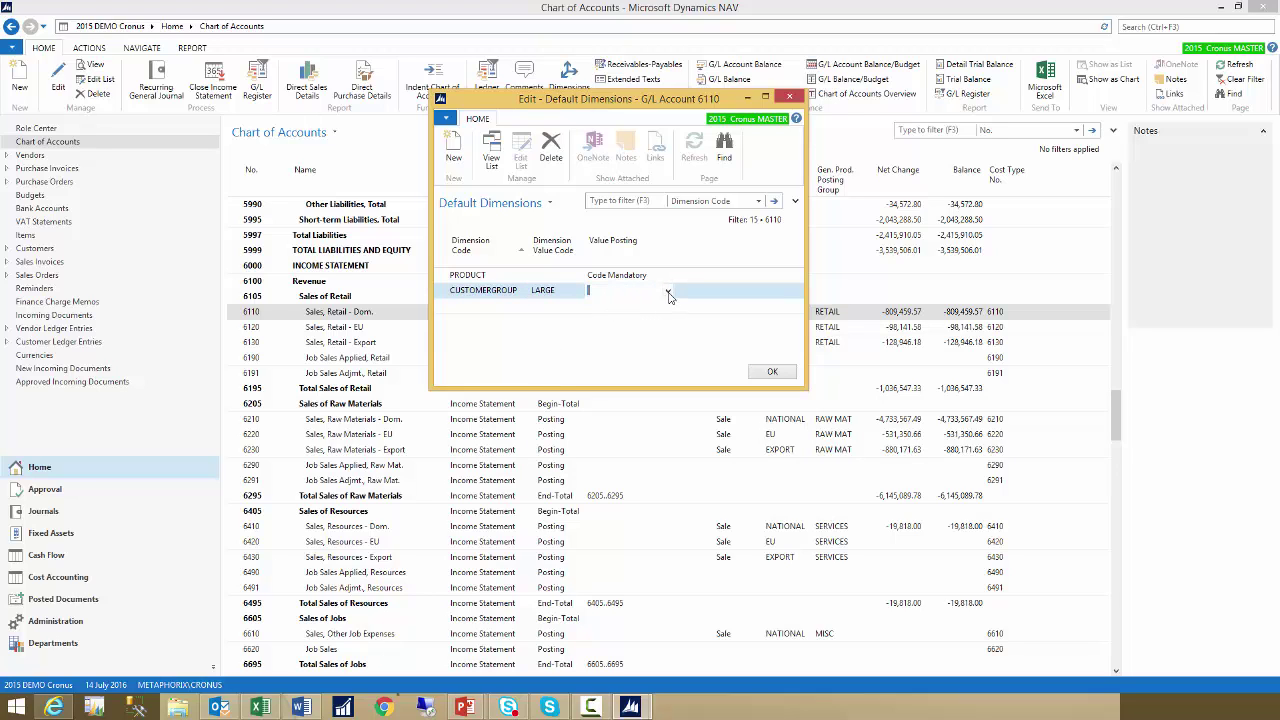
{"action": "left_click", "coordinate": [668, 292]}
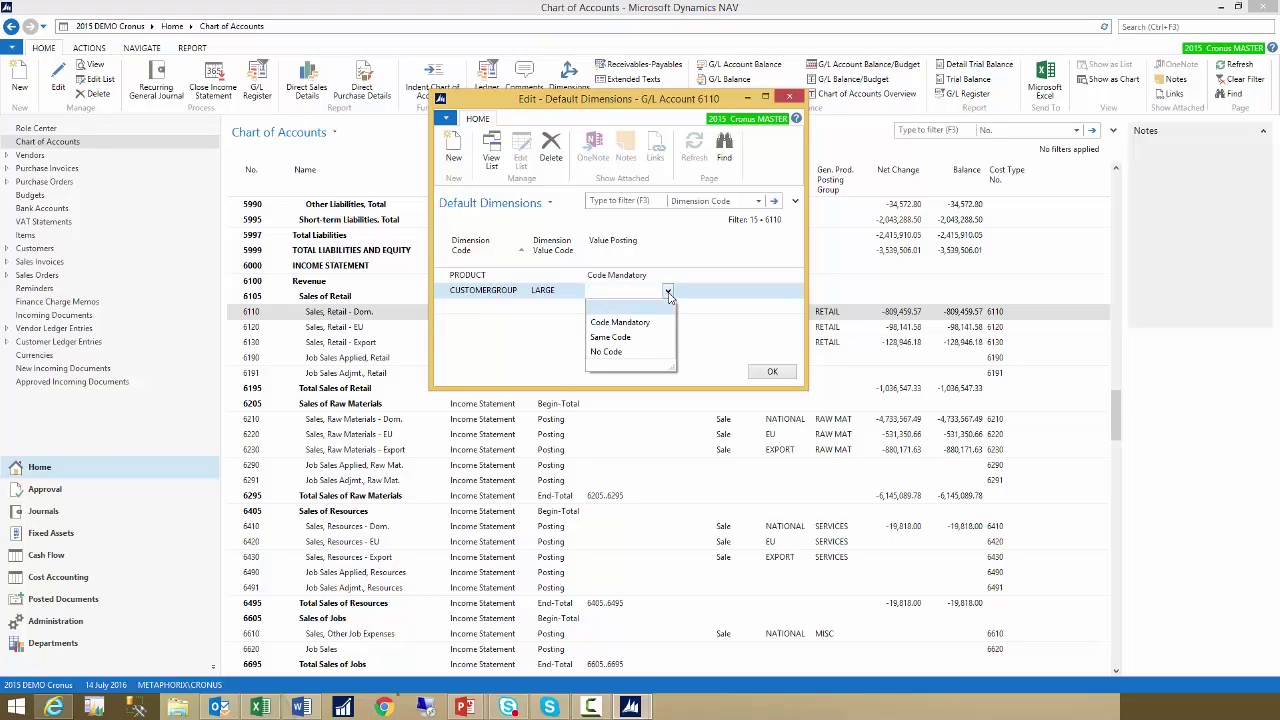
{"action": "left_click", "coordinate": [615, 338]}
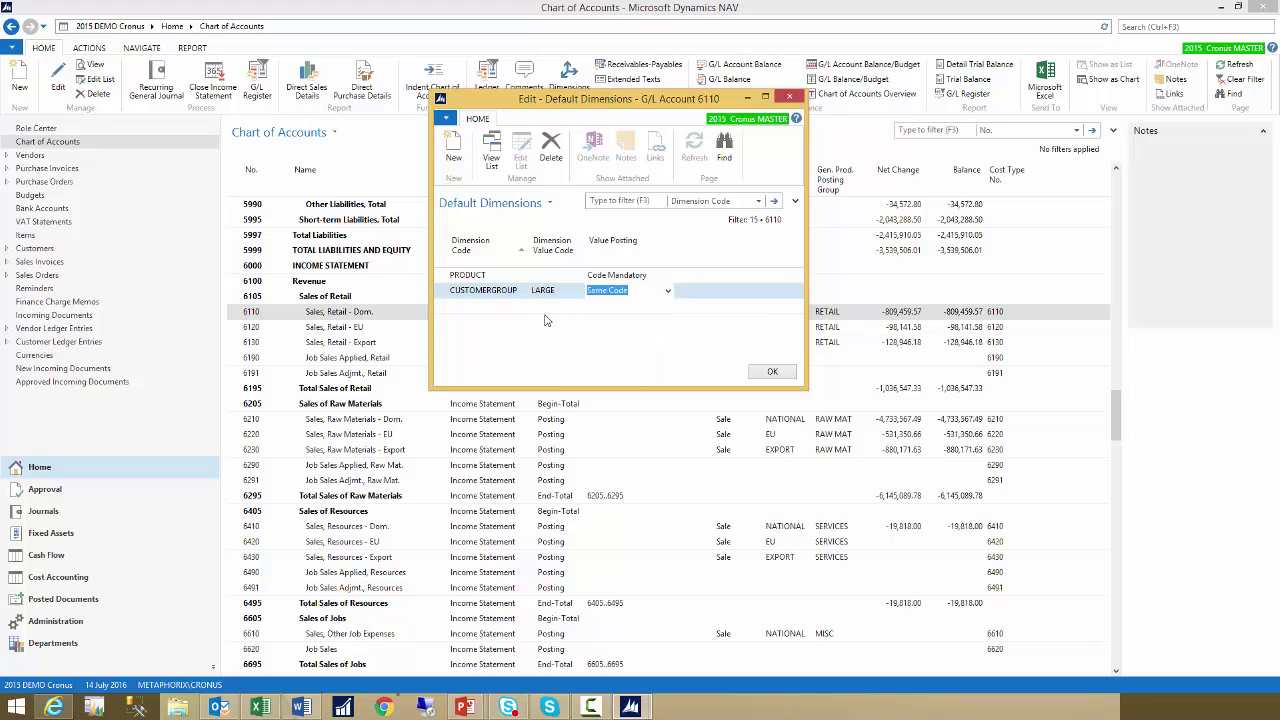
{"action": "left_click", "coordinate": [470, 310]}
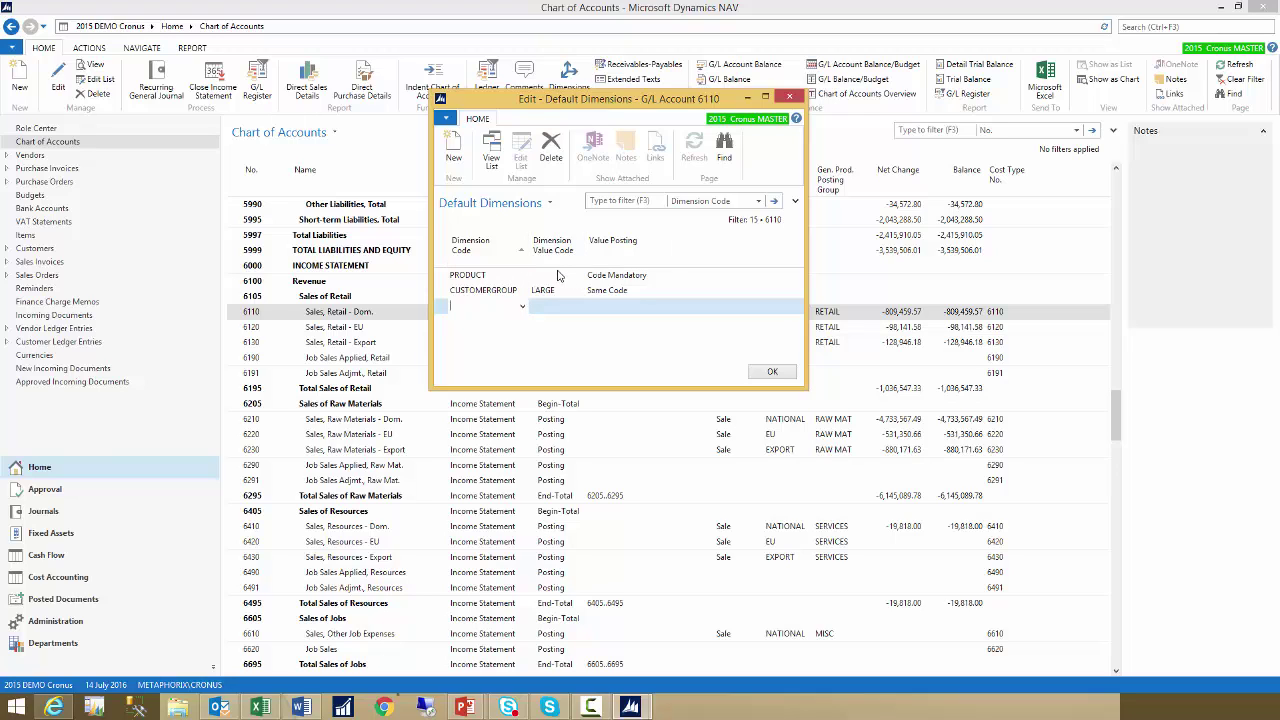
{"action": "left_click", "coordinate": [474, 290]}
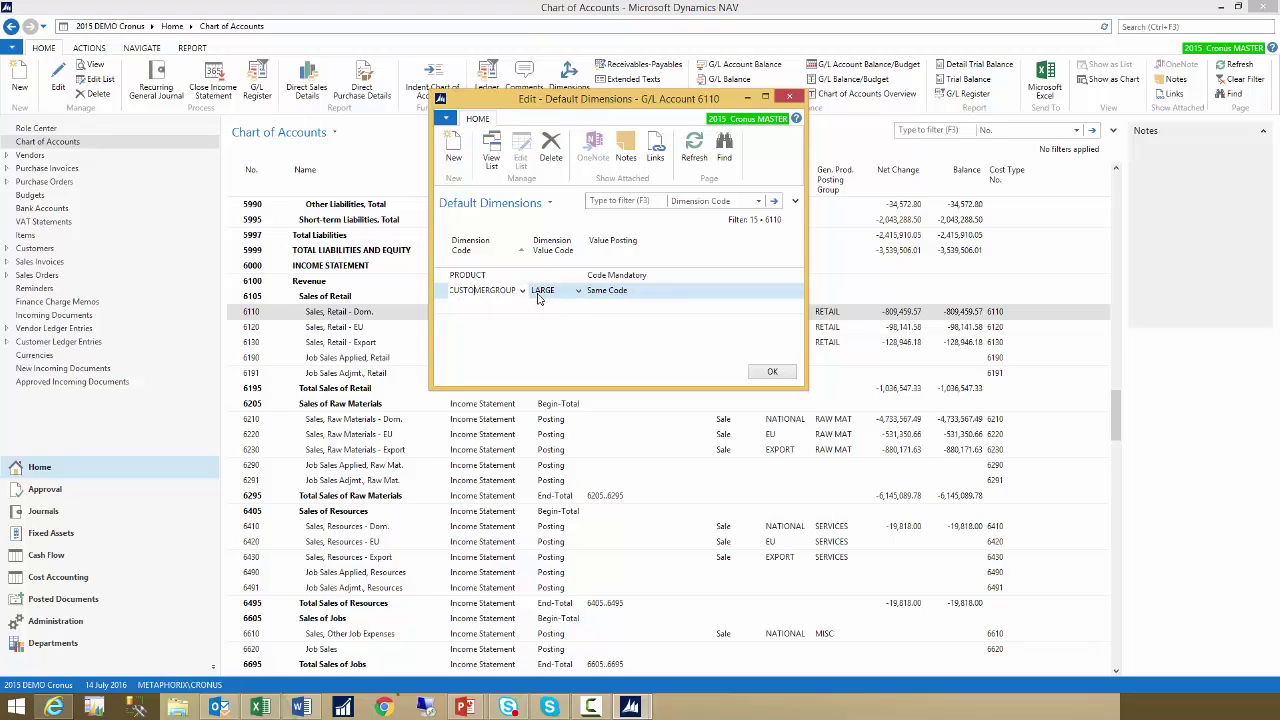
{"action": "left_click", "coordinate": [772, 371]}
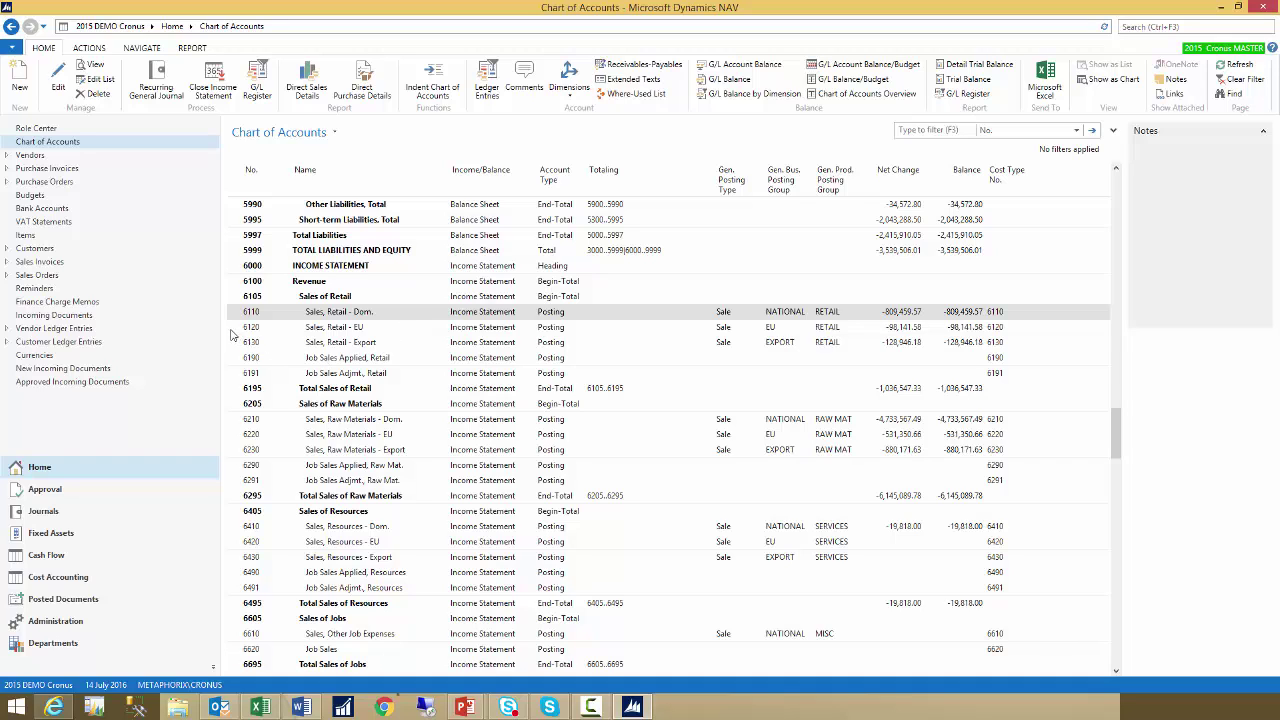
Select G/L accounts 6120 through 6191 and open their default dimensions for multiple accounts
{"action": "left_click_drag", "start_coordinate": [231, 333], "coordinate": [229, 371]}
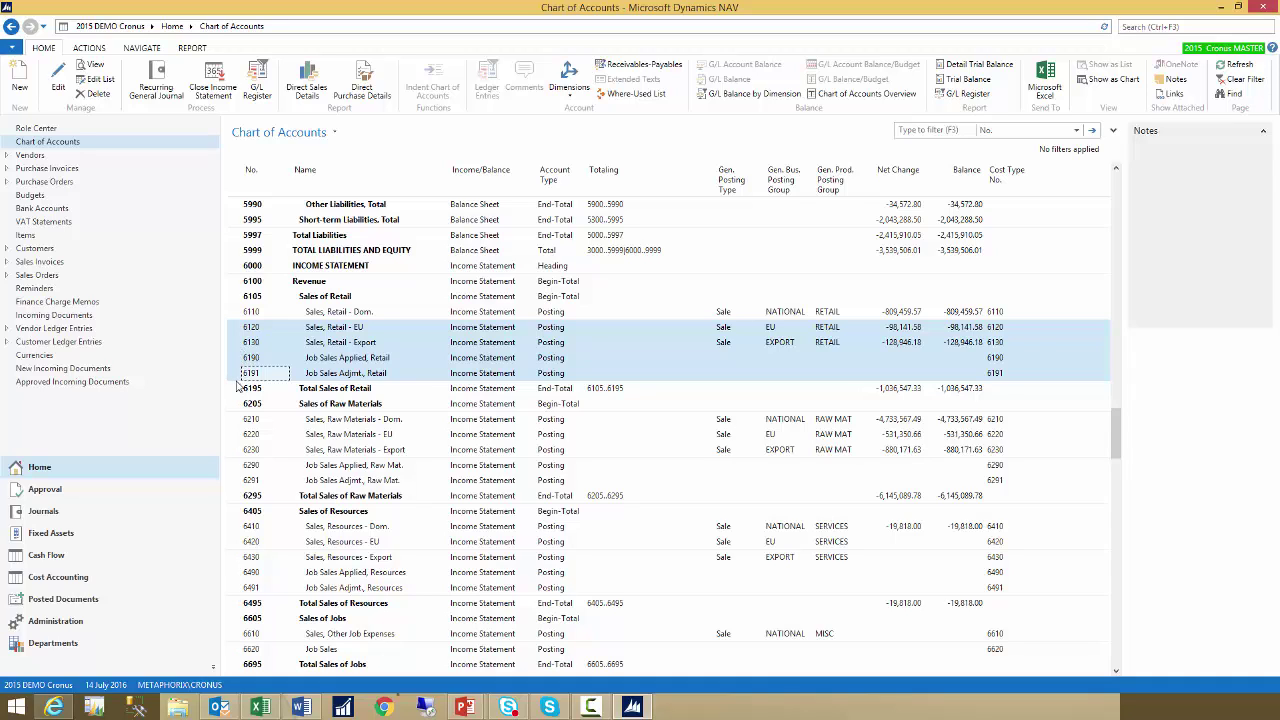
{"action": "left_click", "coordinate": [575, 97]}
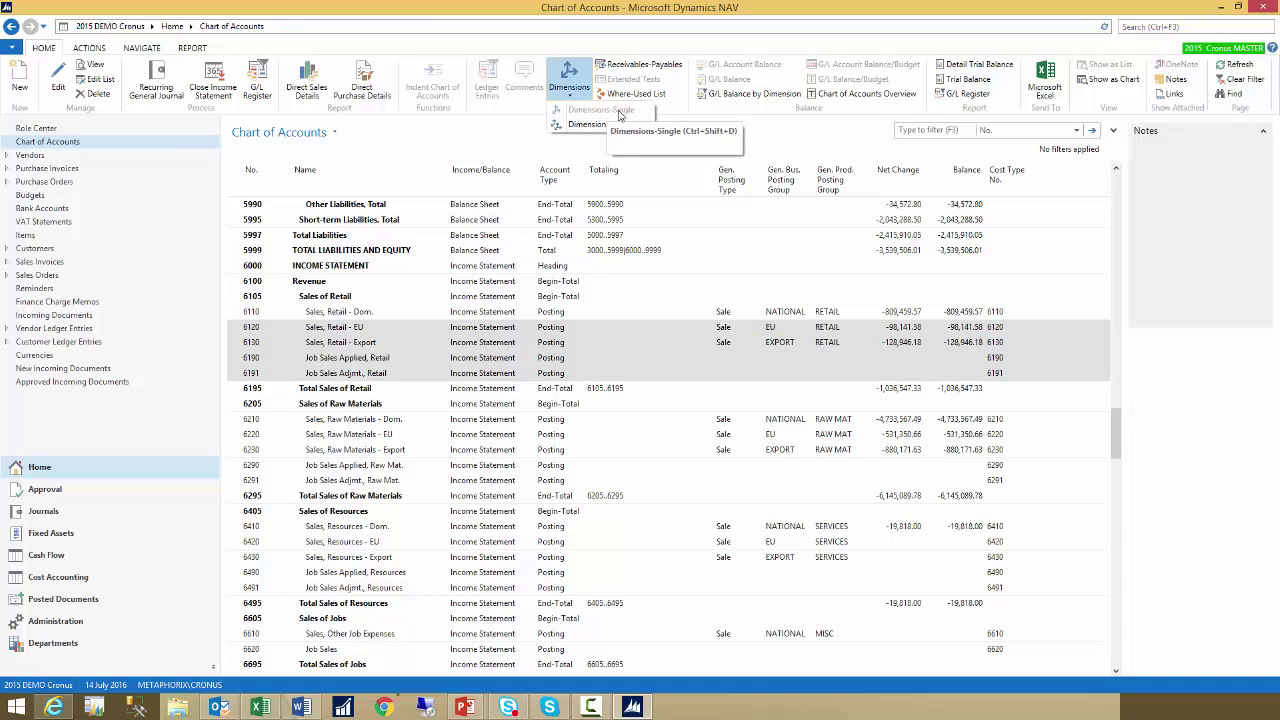
{"action": "left_click", "coordinate": [603, 126]}
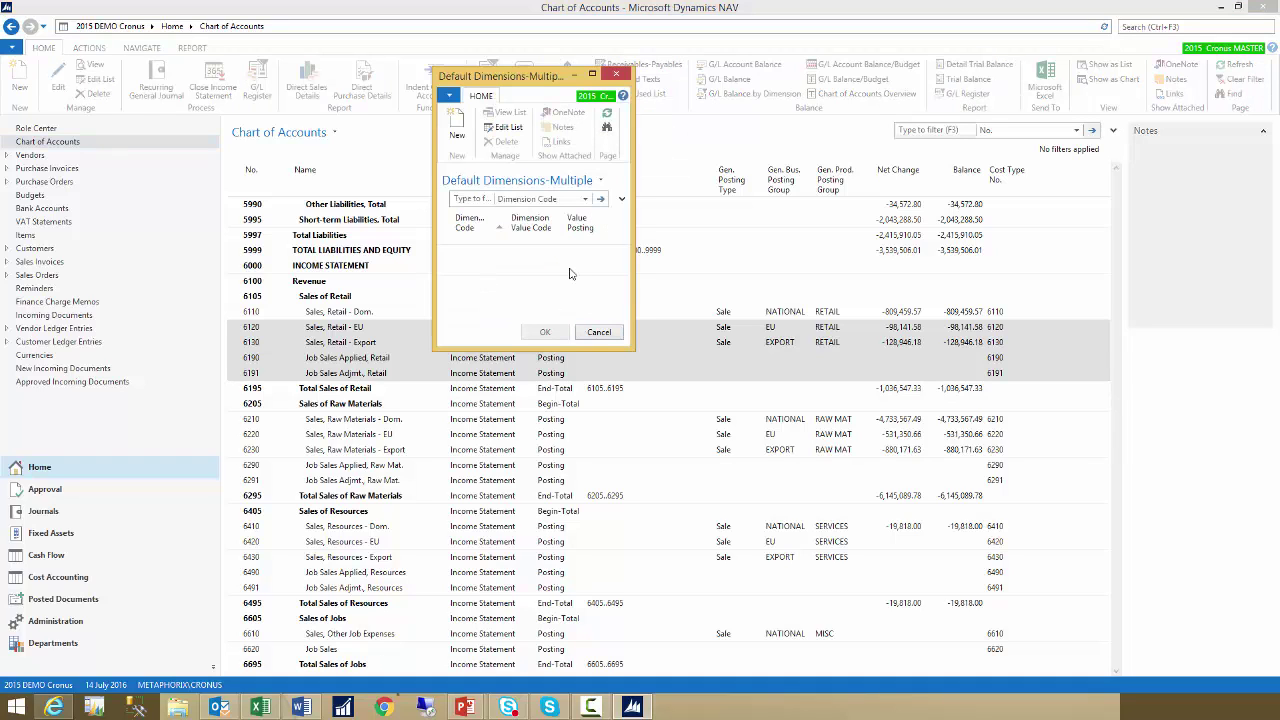
Add PRODUCT as a default dimension for the selected accounts with Value Posting set to Code Mandatory
{"action": "left_click", "coordinate": [456, 122]}
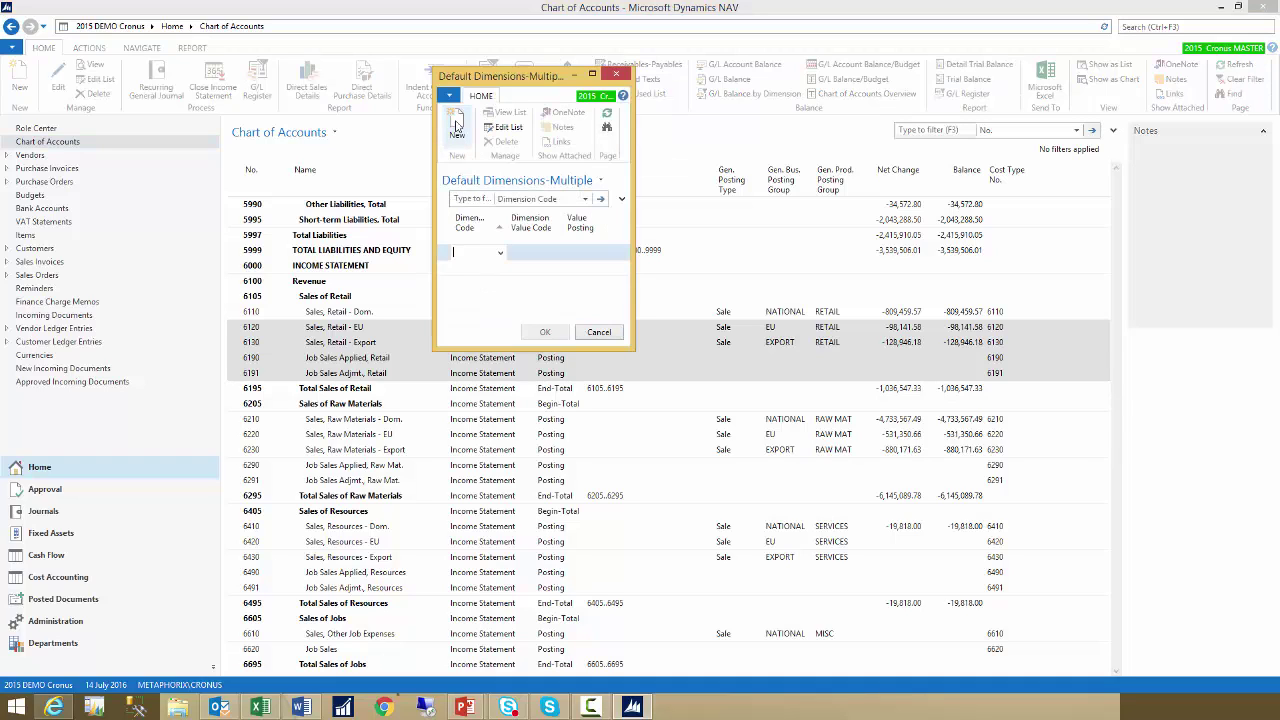
{"action": "left_click", "coordinate": [500, 252]}
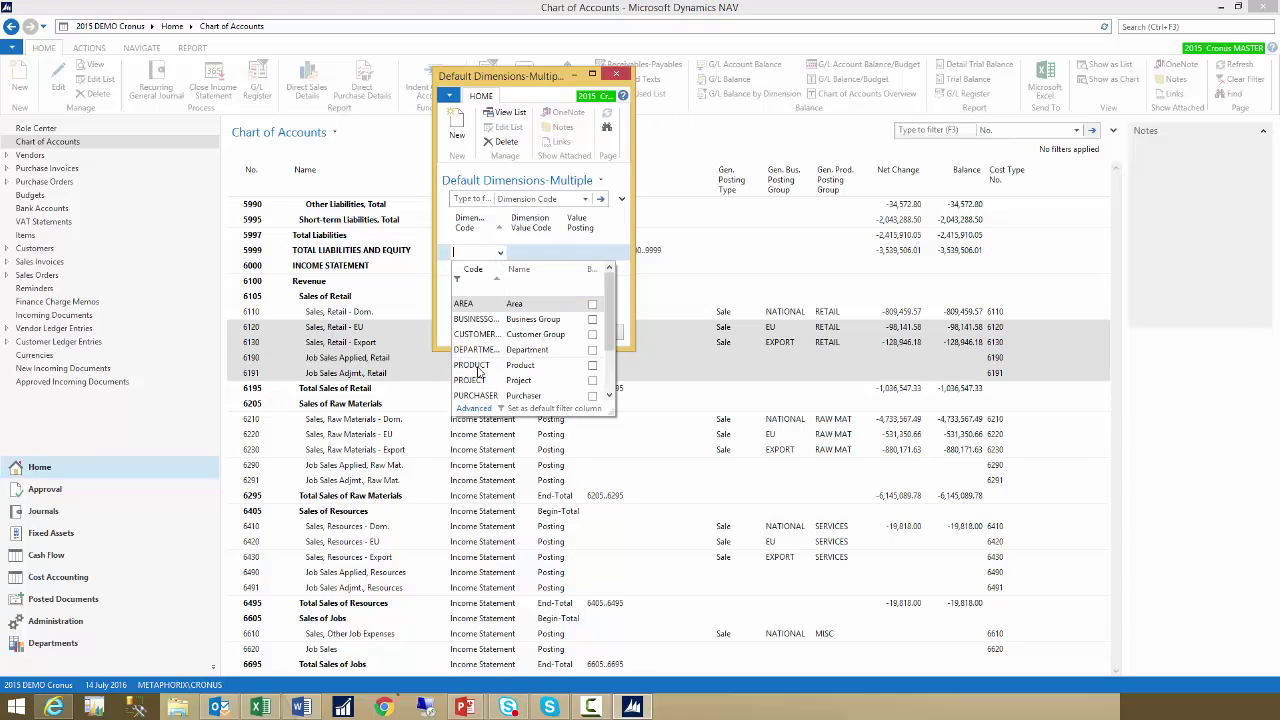
{"action": "left_click", "coordinate": [480, 366]}
{"action": "left_click", "coordinate": [587, 251]}
{"action": "left_click", "coordinate": [611, 254]}
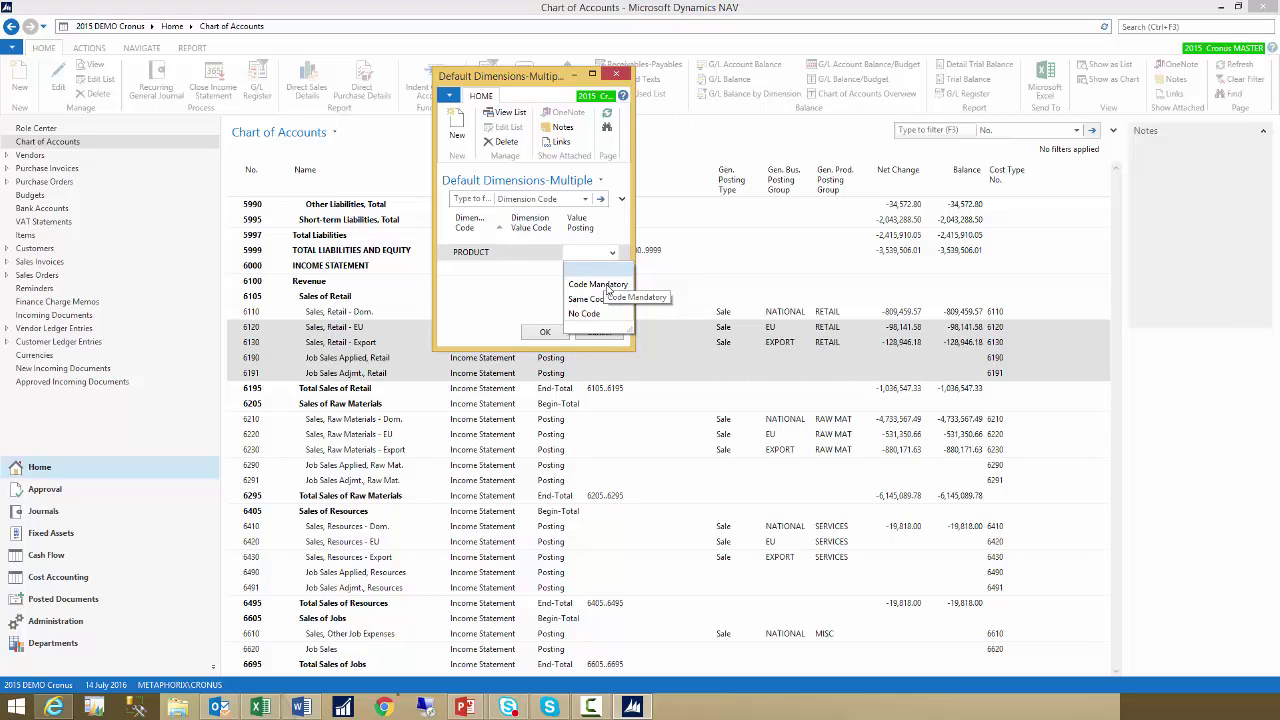
{"action": "left_click", "coordinate": [600, 284]}
Add CUSTOMERGROUP with a blank value code and Code Mandatory posting, and apply the default dimensions to the selected accounts
{"action": "left_click", "coordinate": [491, 268]}
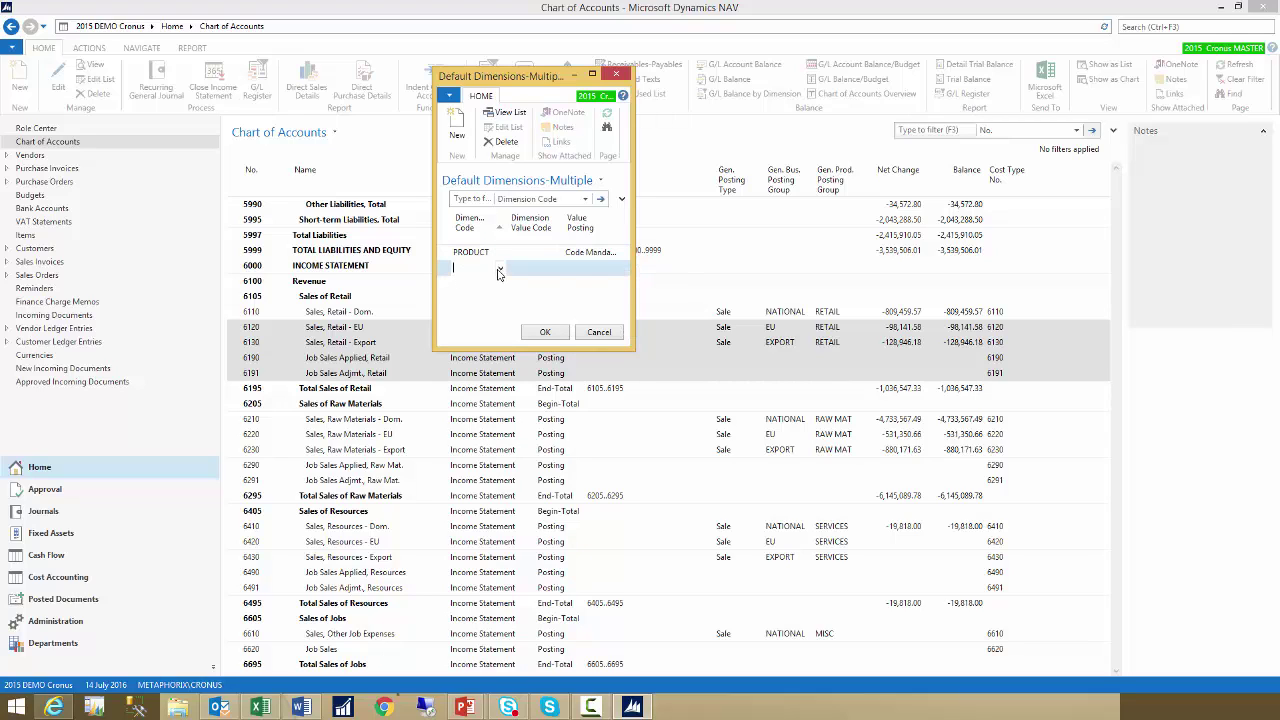
{"action": "left_click", "coordinate": [499, 270]}
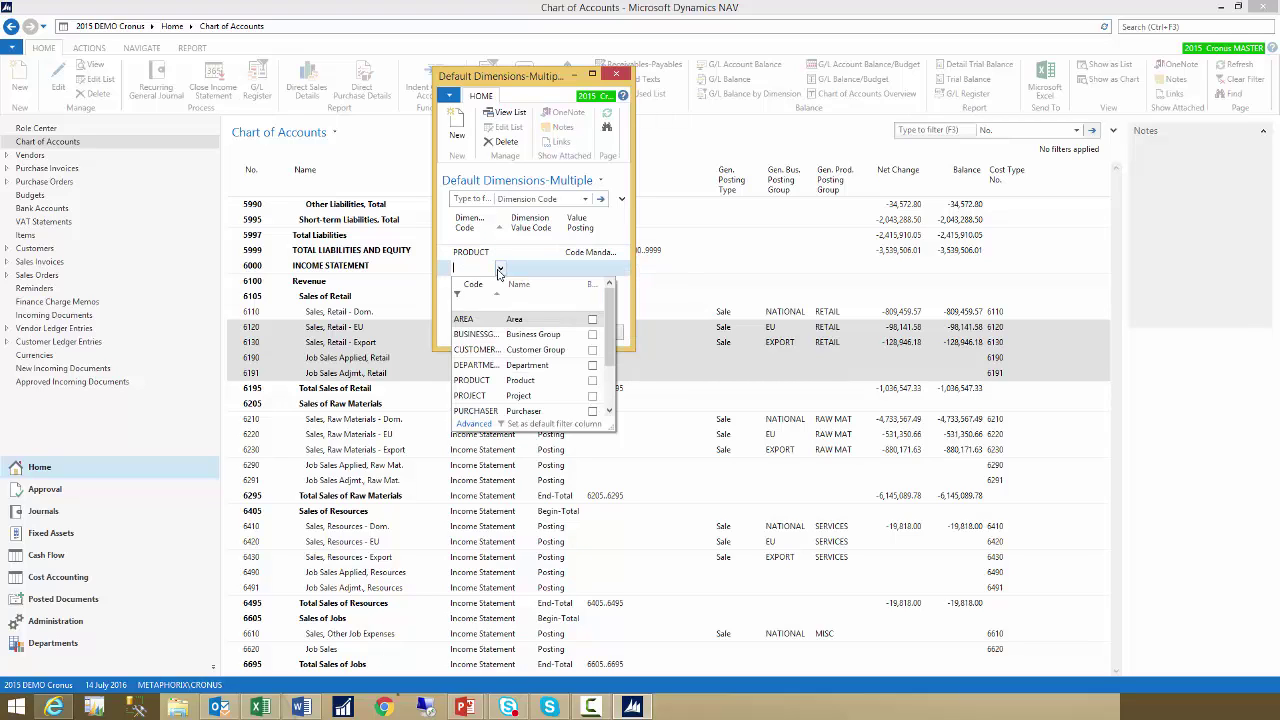
{"action": "left_click", "coordinate": [477, 352]}
{"action": "left_click", "coordinate": [538, 271]}
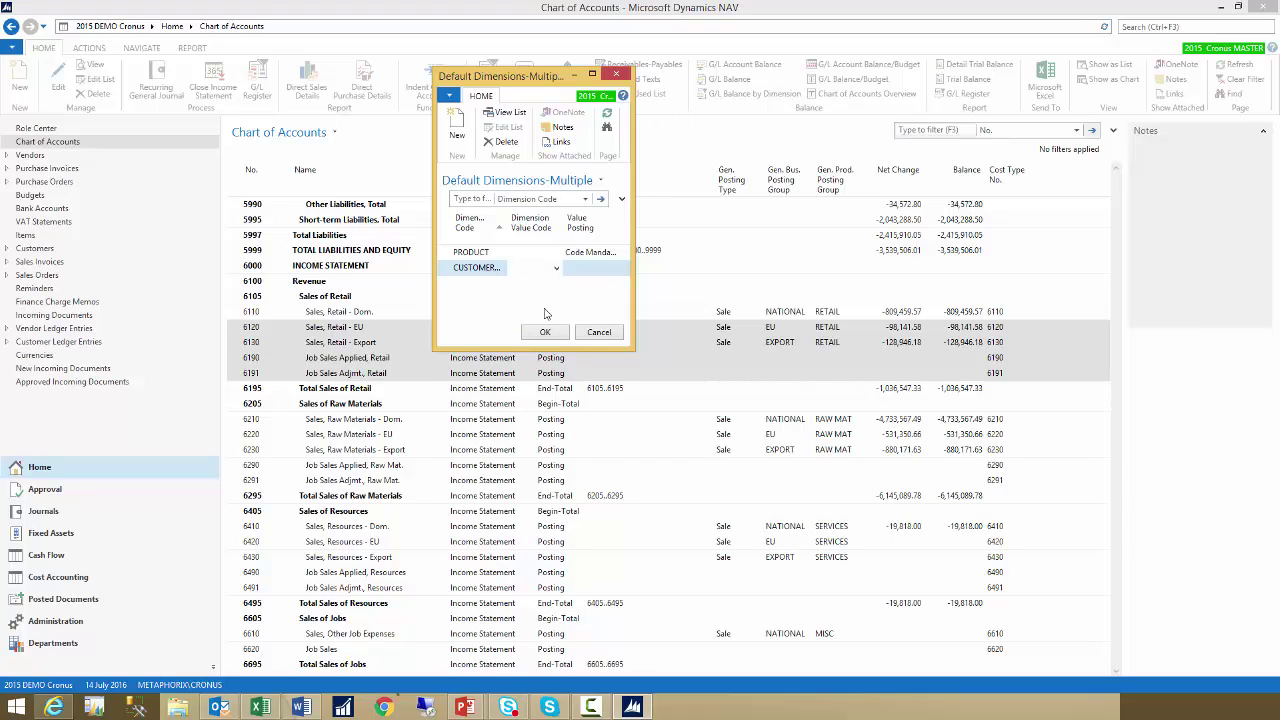
{"action": "left_click", "coordinate": [596, 274]}
{"action": "left_click", "coordinate": [613, 270]}
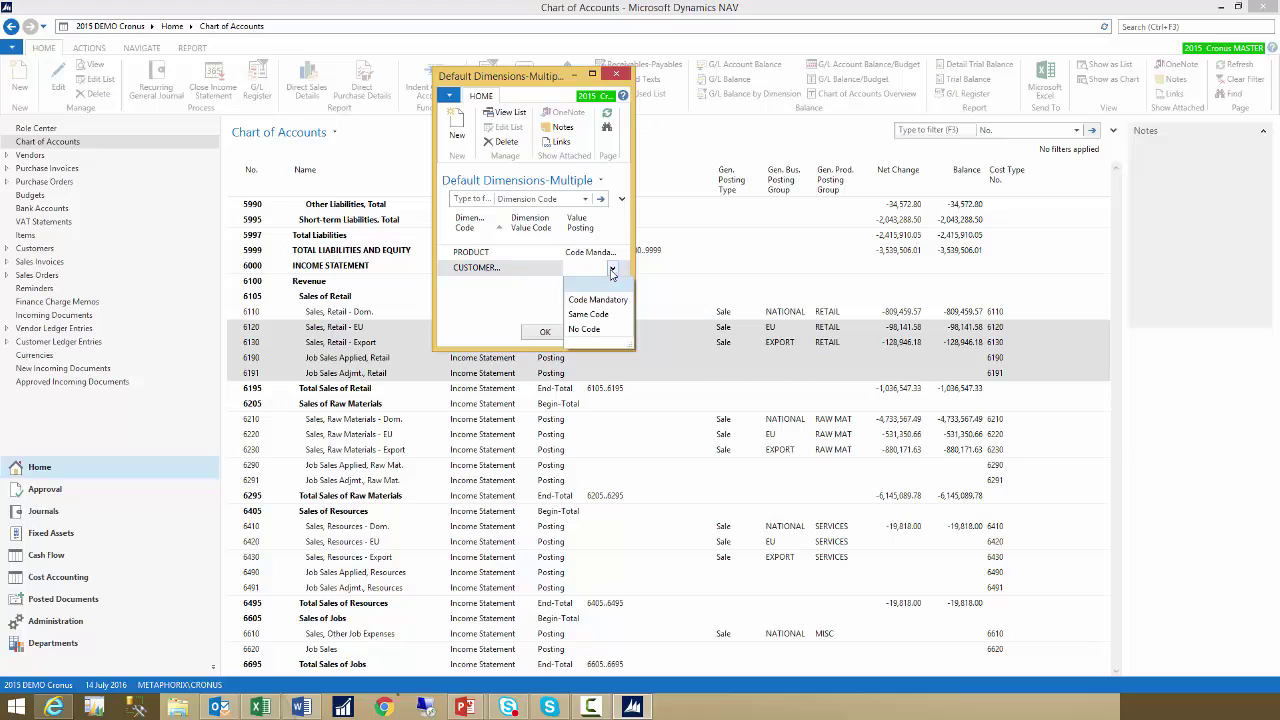
{"action": "left_click", "coordinate": [604, 300]}
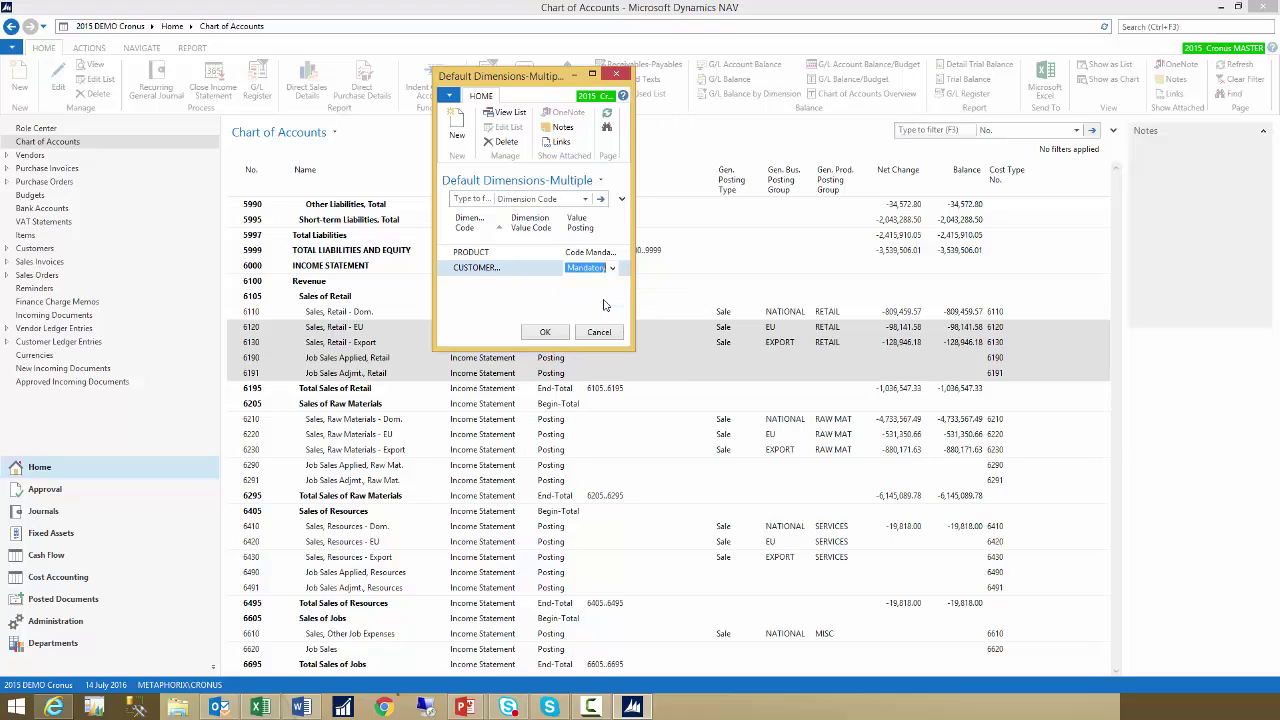
{"action": "left_click", "coordinate": [514, 268]}
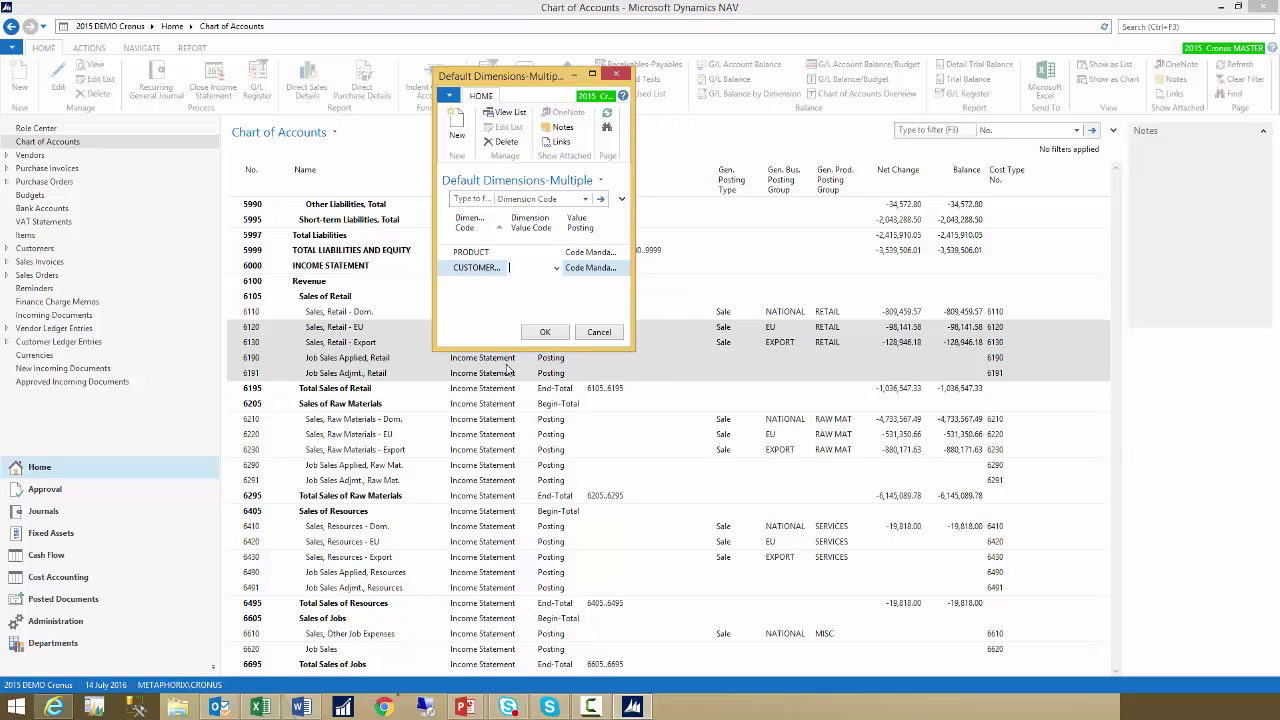
{"action": "left_click", "coordinate": [546, 333]}
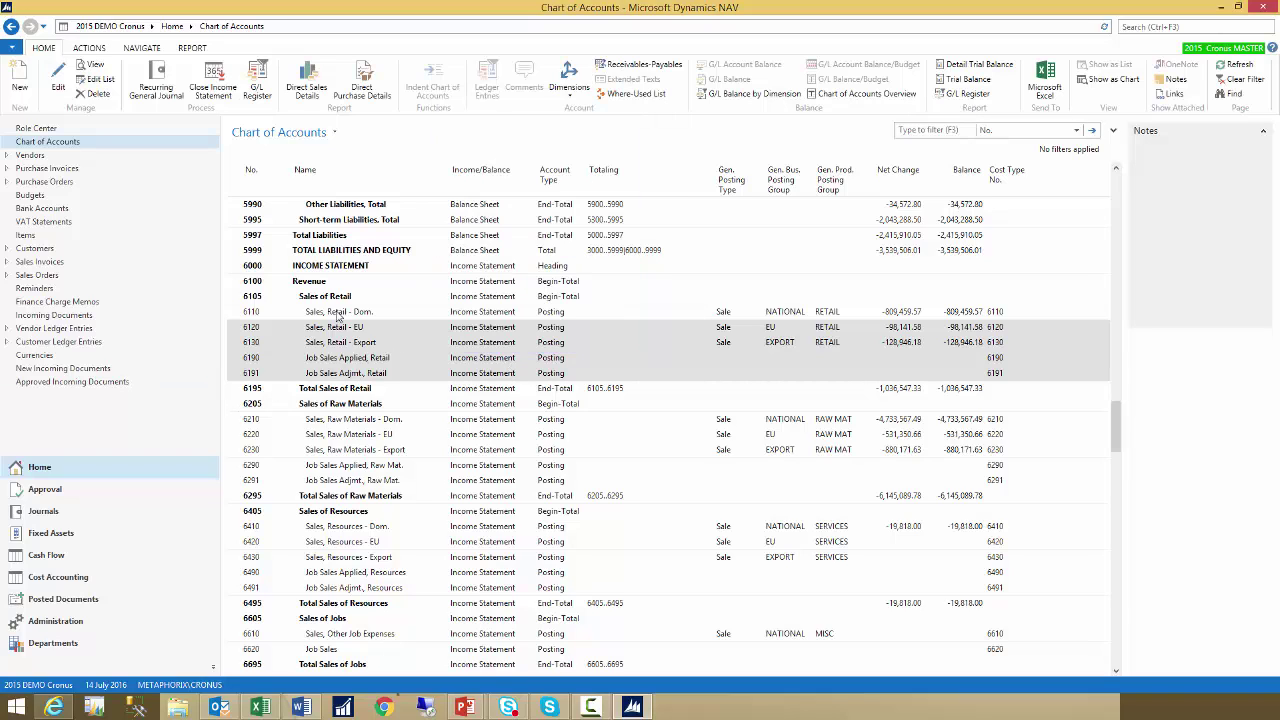
Check the single-account default dimensions of G/L accounts 6120 and 6190, closing each window after viewing
{"action": "left_click", "coordinate": [254, 331]}
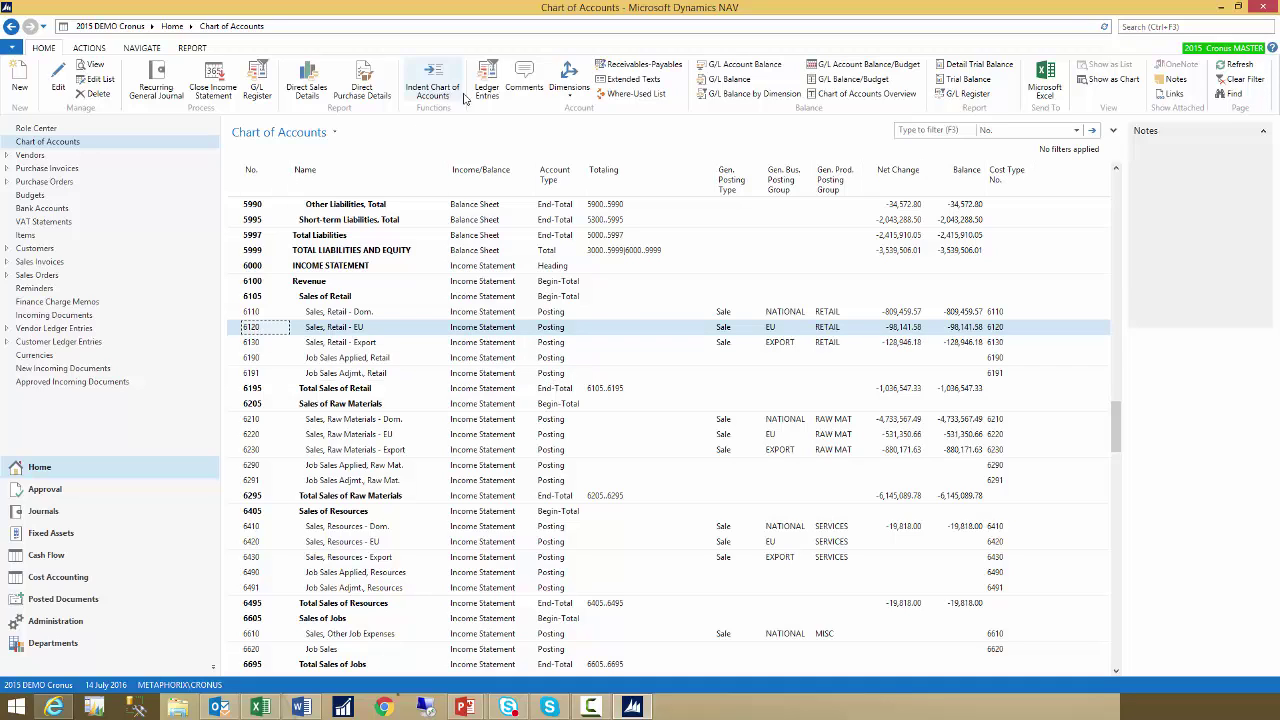
{"action": "left_click", "coordinate": [570, 92]}
{"action": "left_click", "coordinate": [600, 110]}
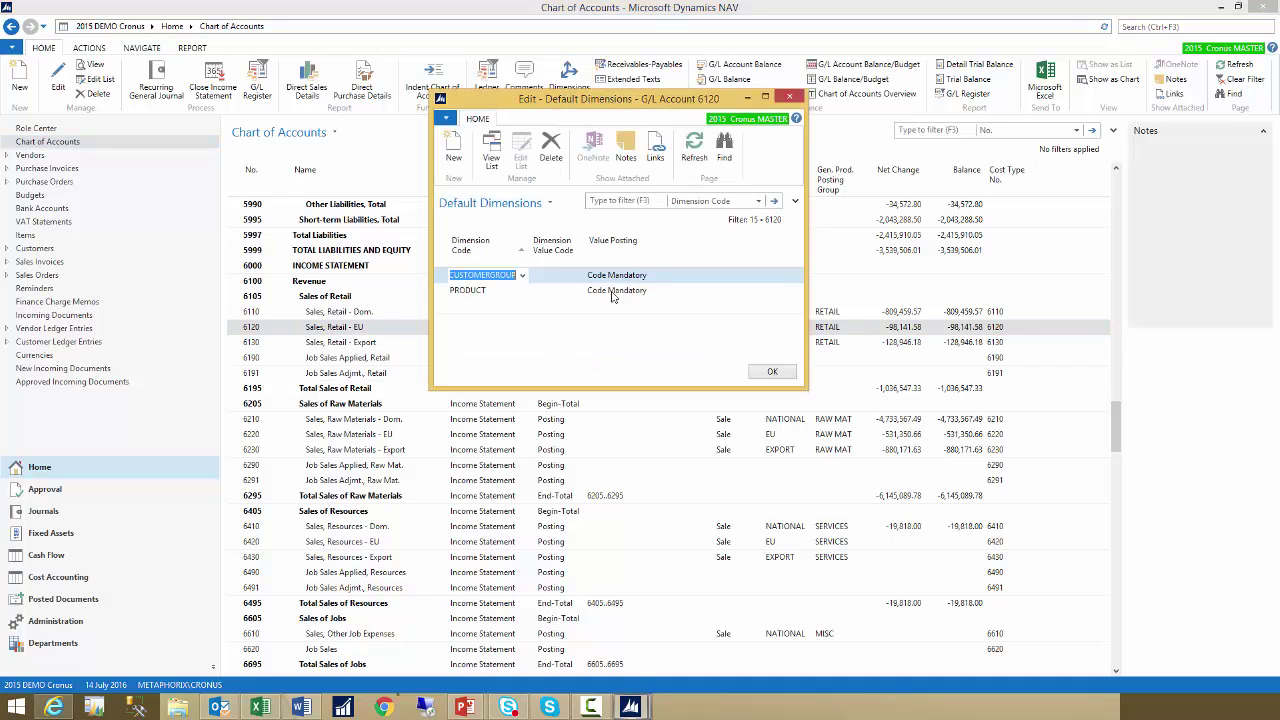
{"action": "left_click", "coordinate": [771, 372]}
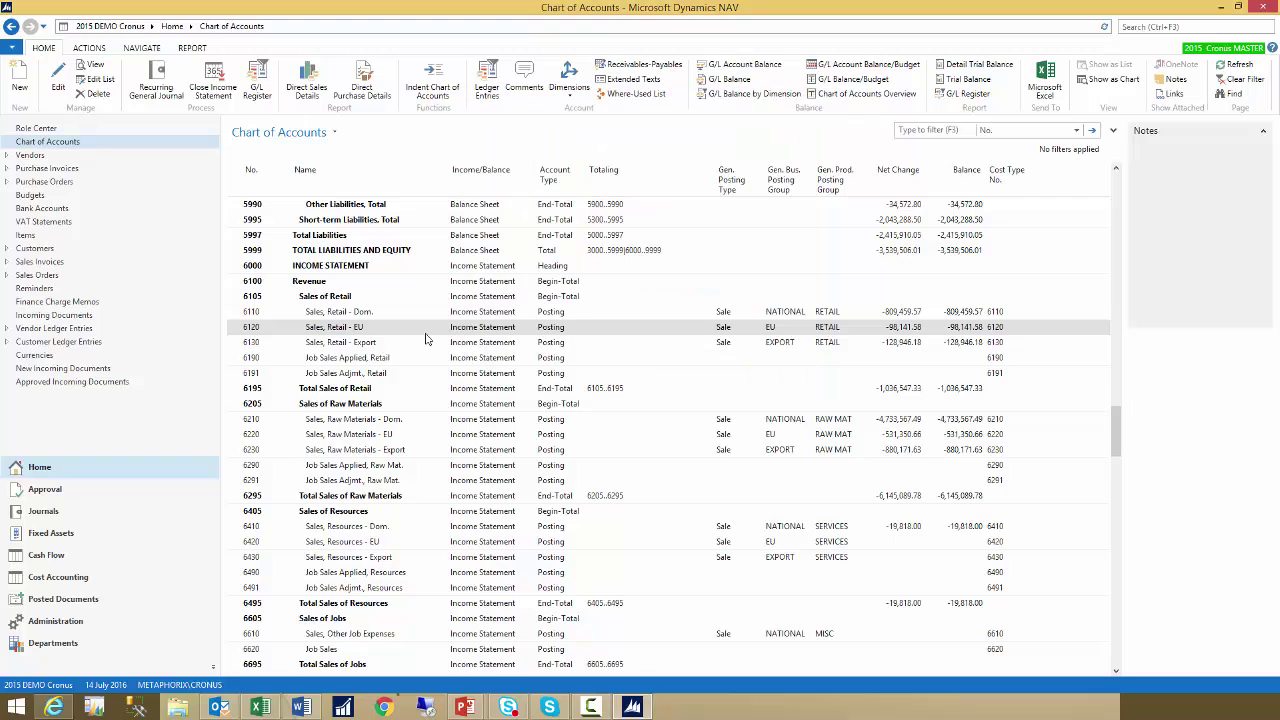
{"action": "left_click", "coordinate": [253, 360]}
{"action": "left_click", "coordinate": [569, 92]}
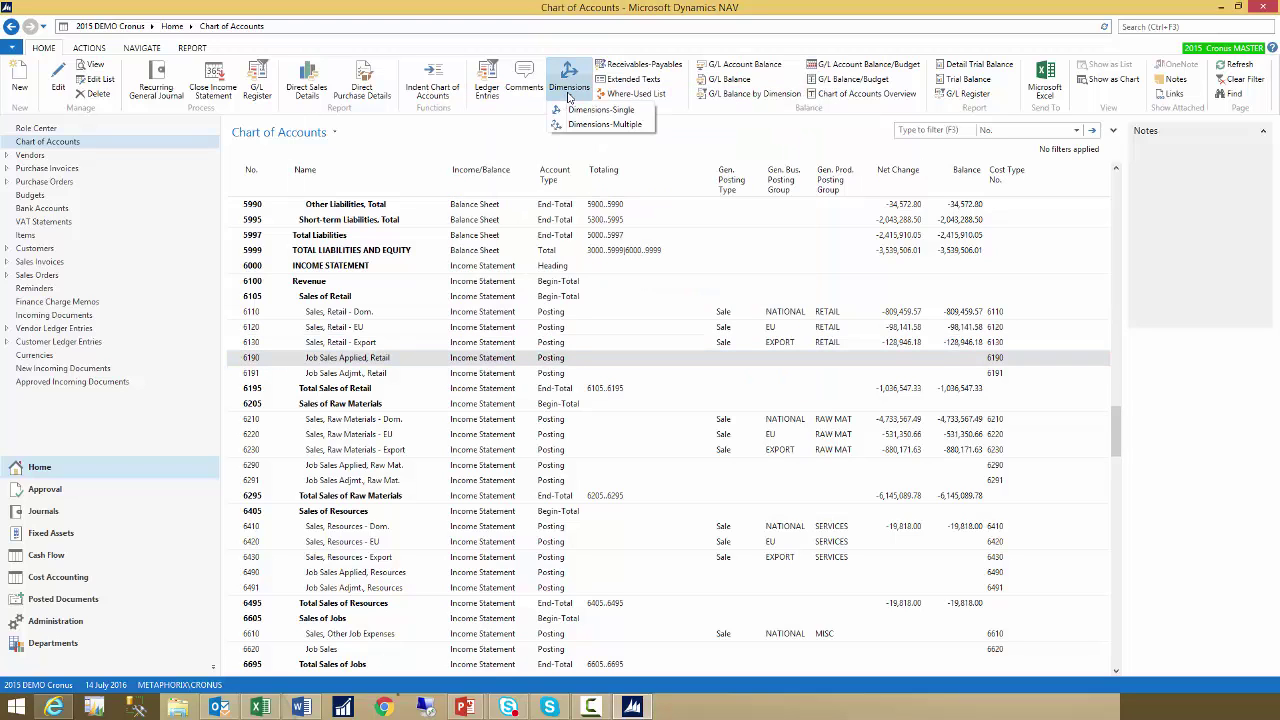
{"action": "left_click", "coordinate": [590, 109]}
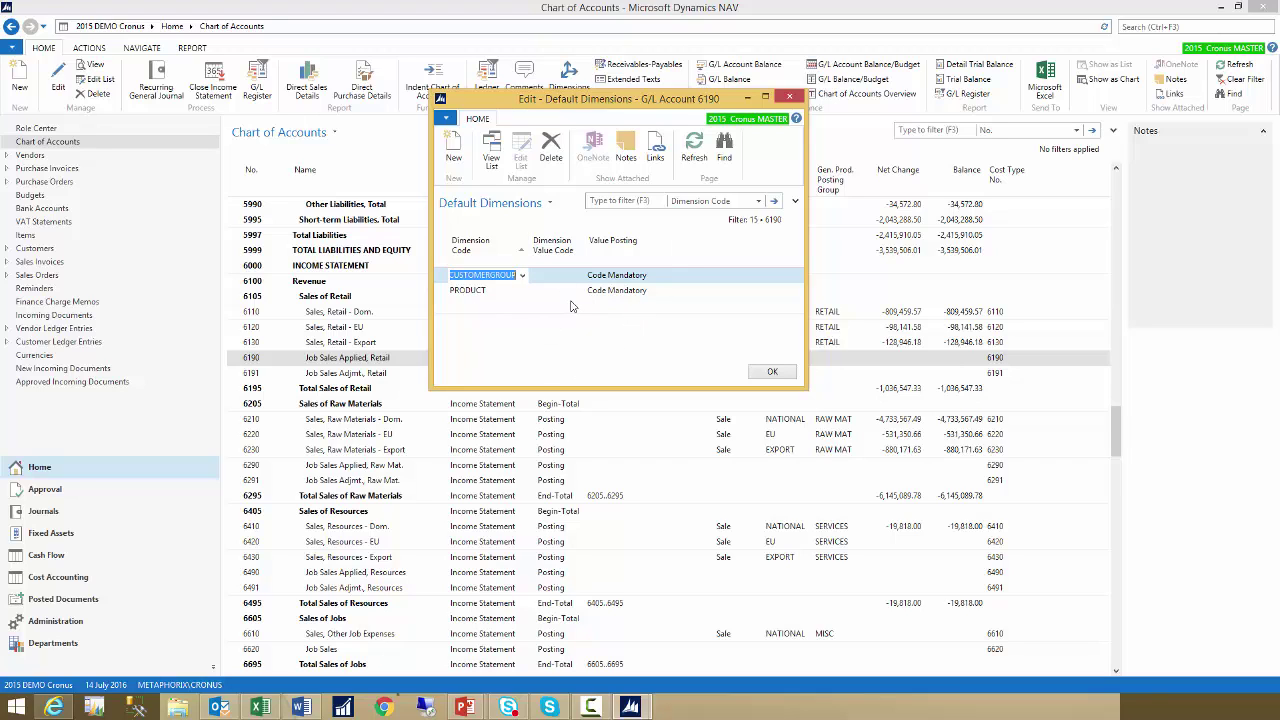
{"action": "key", "text": "Escape"}
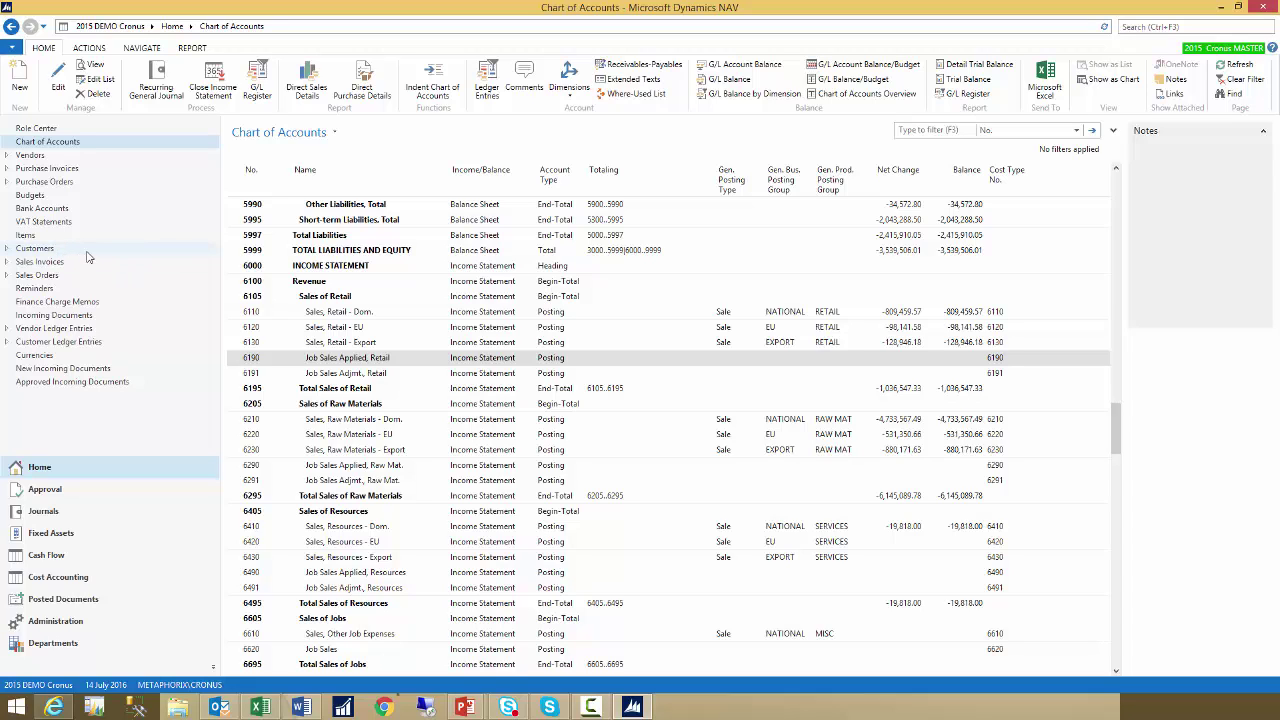
Open the single-record default dimensions of The Cannon Group PLC from the customer list
{"action": "left_click", "coordinate": [35, 249]}
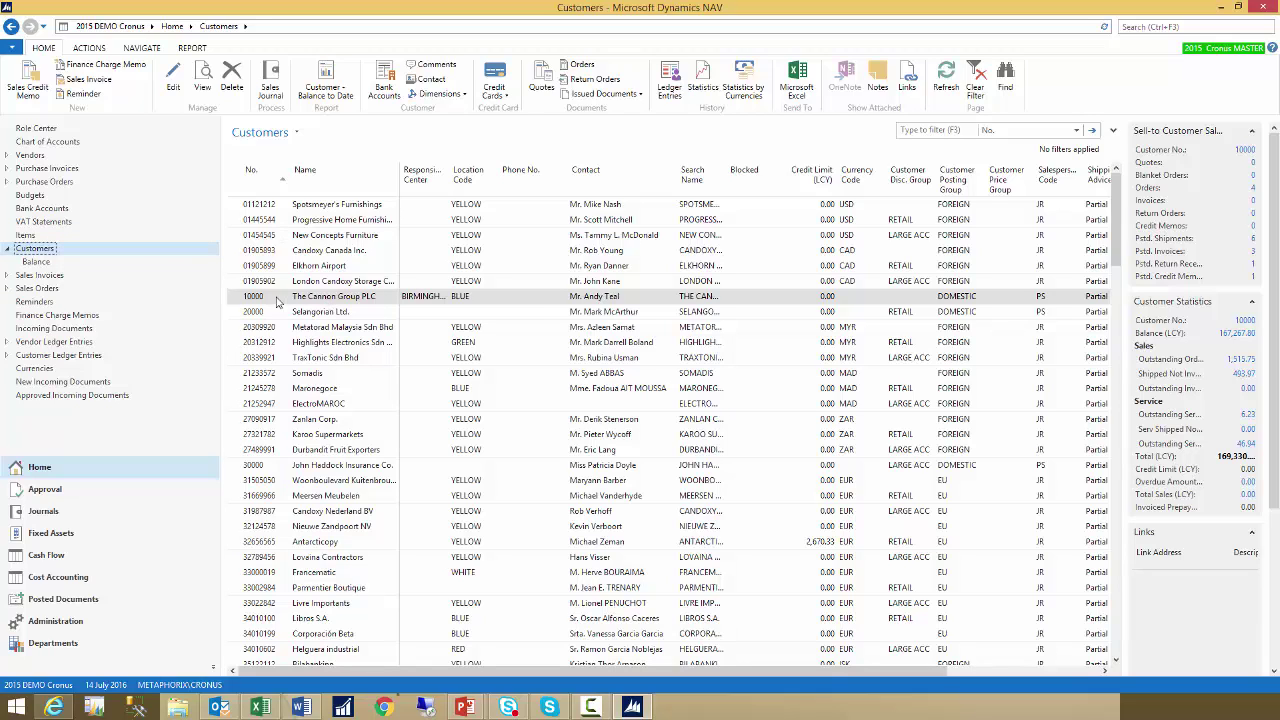
{"action": "left_click", "coordinate": [338, 299]}
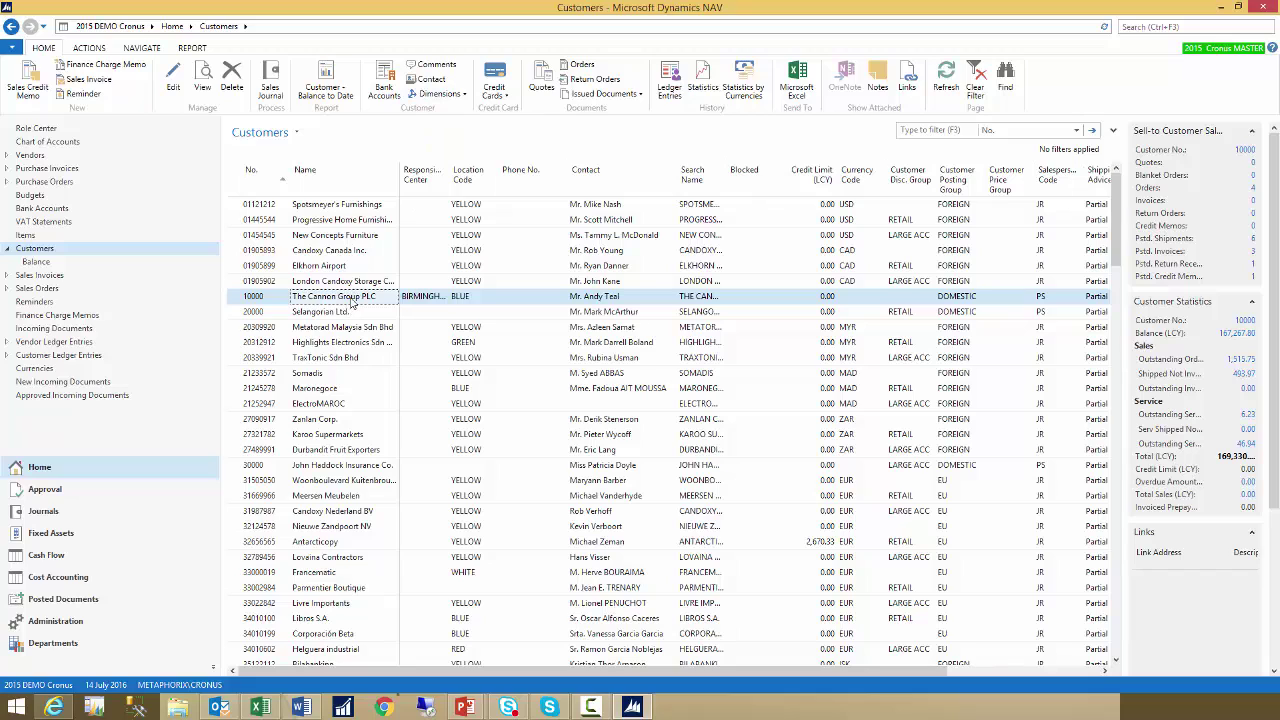
{"action": "left_click", "coordinate": [462, 95]}
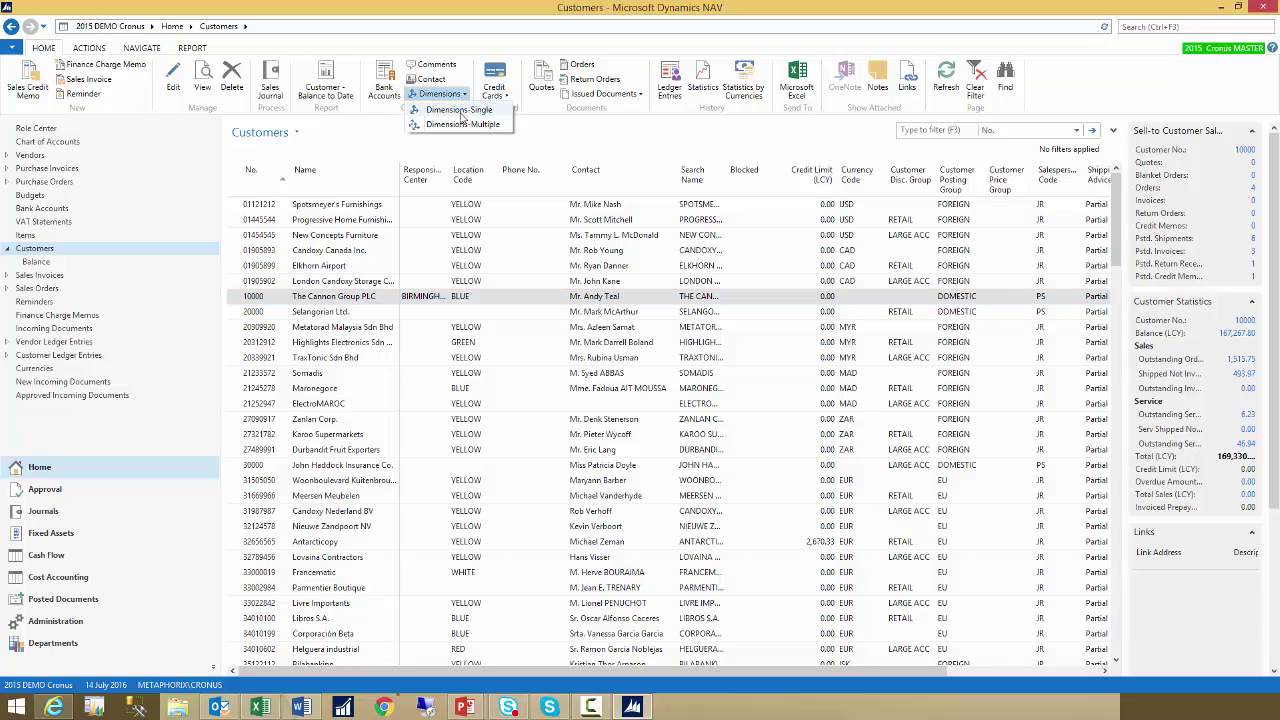
{"action": "left_click", "coordinate": [460, 110]}
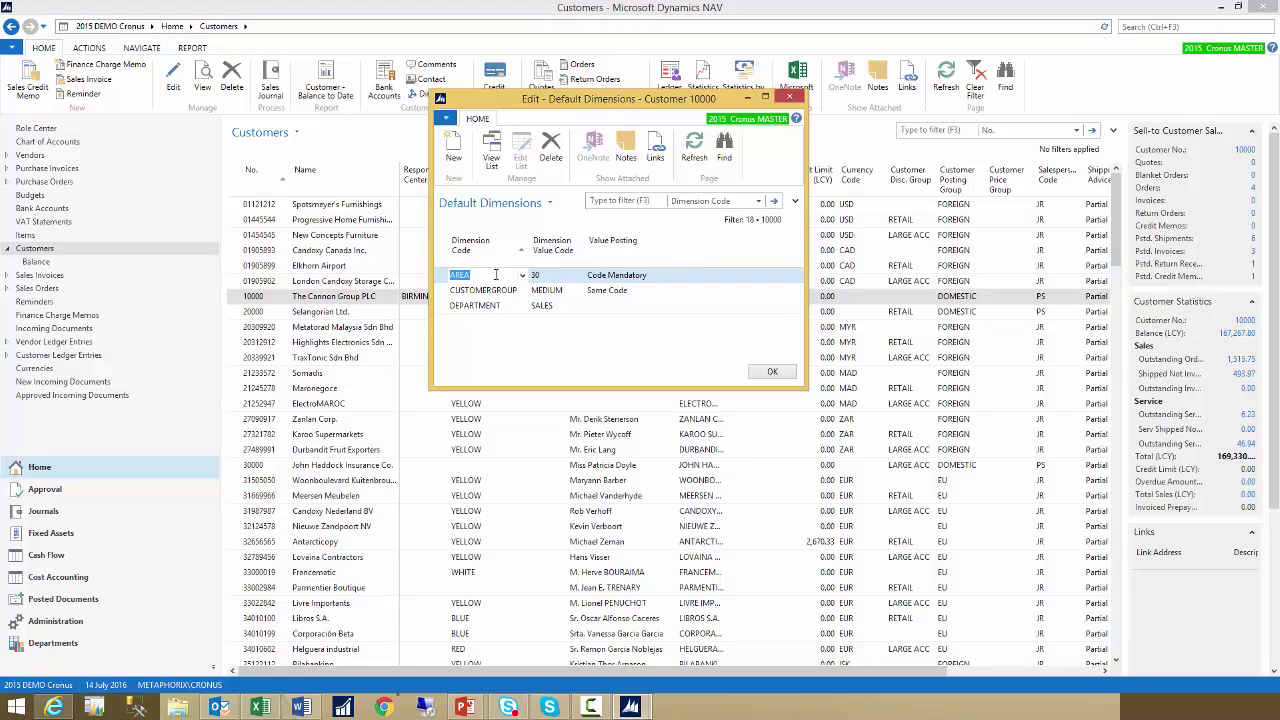
Review the available AREA and CUSTOMERGROUP dimension values in the customer's default dimensions and close them without changes
{"action": "left_click", "coordinate": [572, 274]}
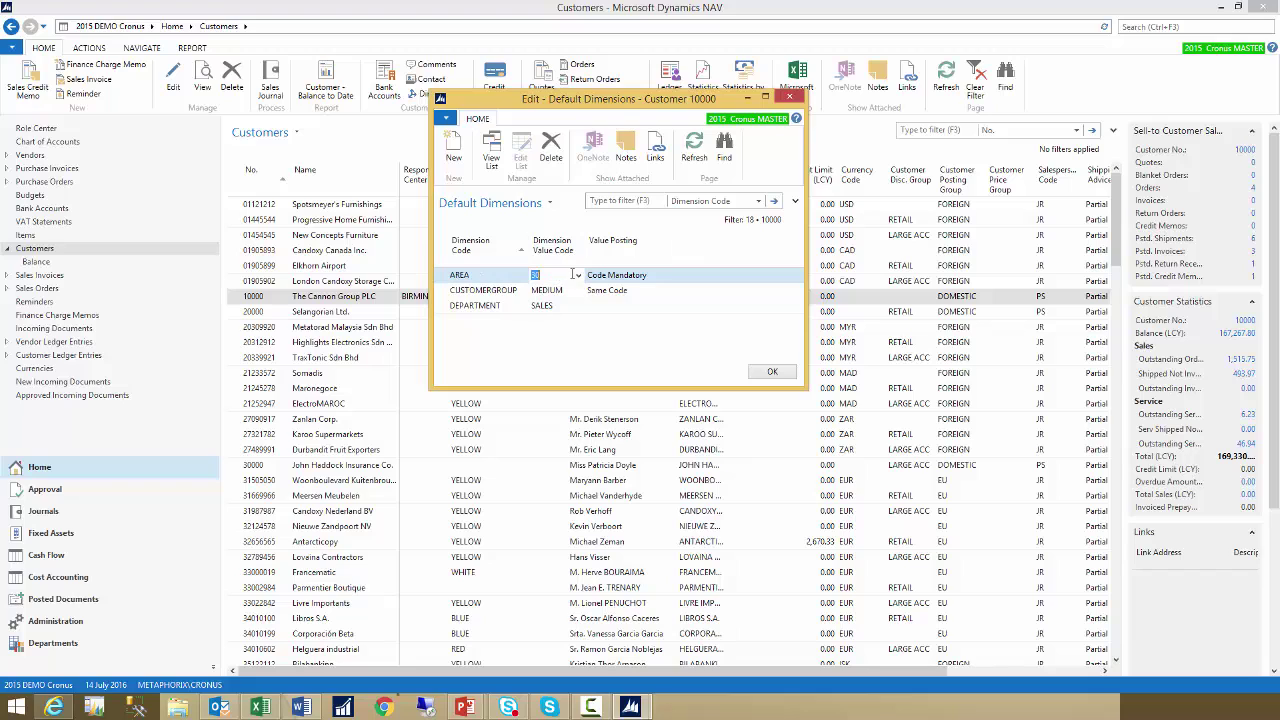
{"action": "left_click", "coordinate": [579, 279]}
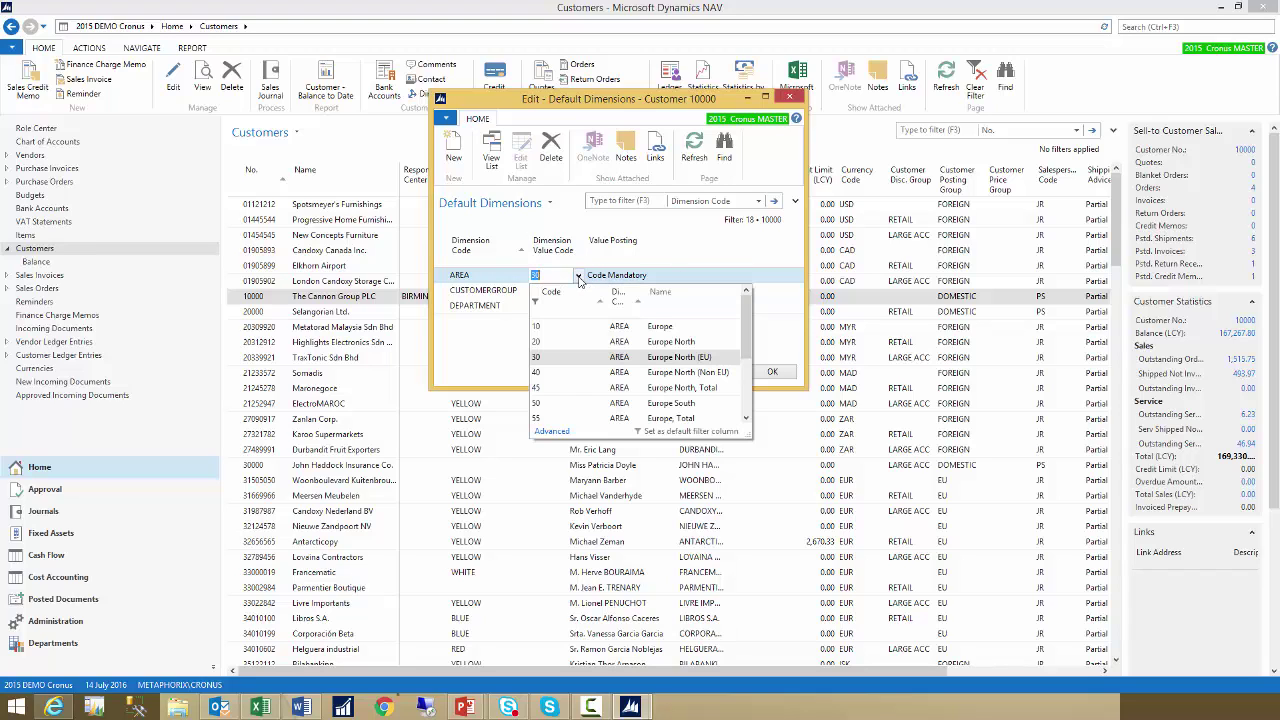
{"action": "left_click", "coordinate": [667, 362]}
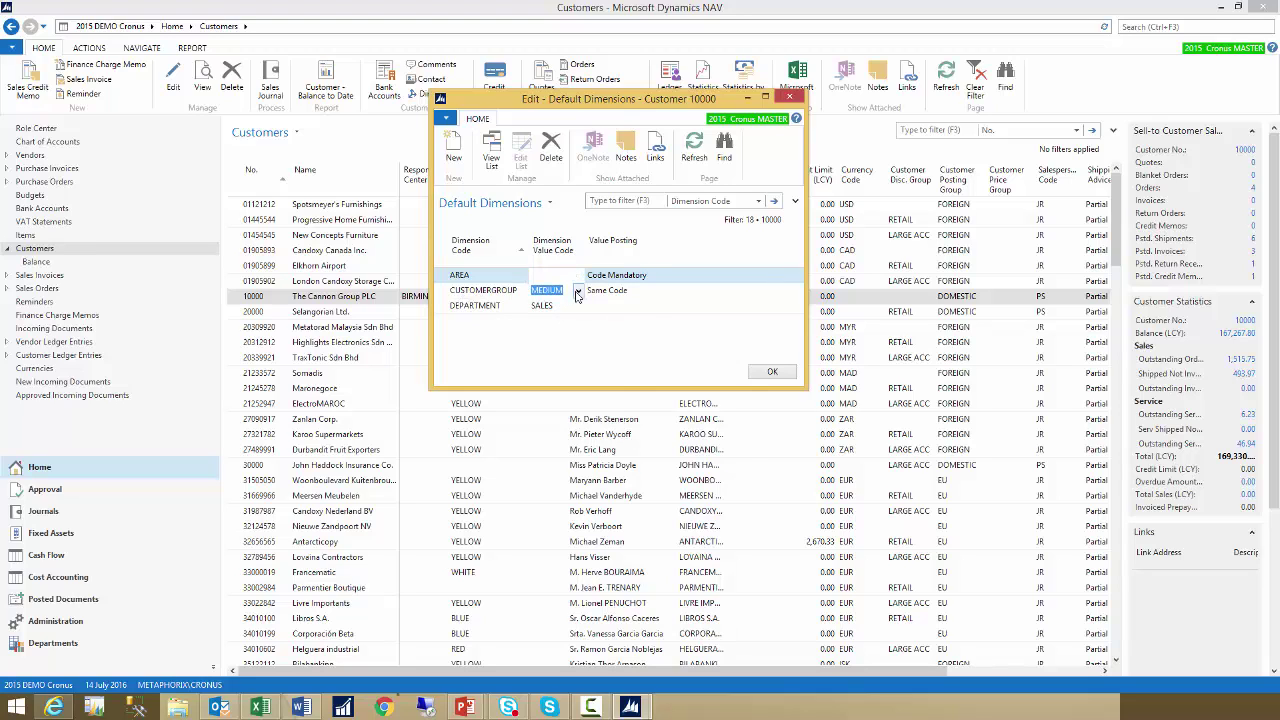
{"action": "left_click", "coordinate": [578, 290]}
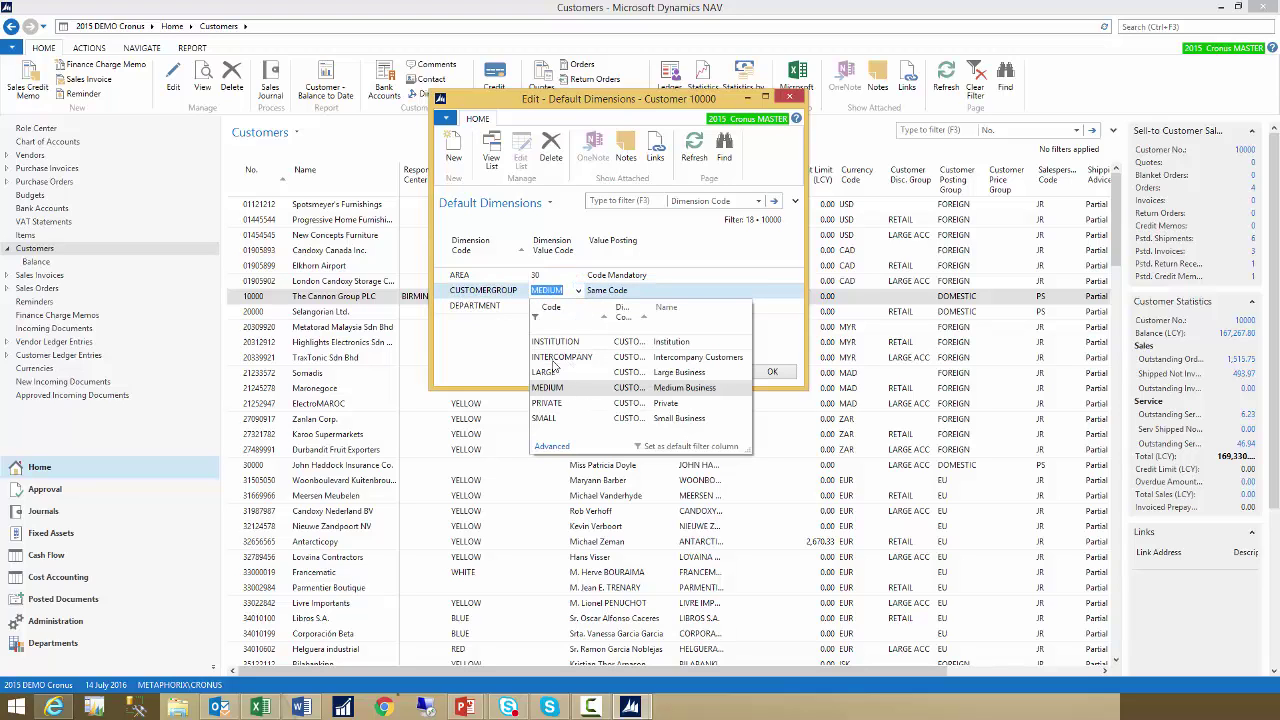
{"action": "key", "text": "Escape"}
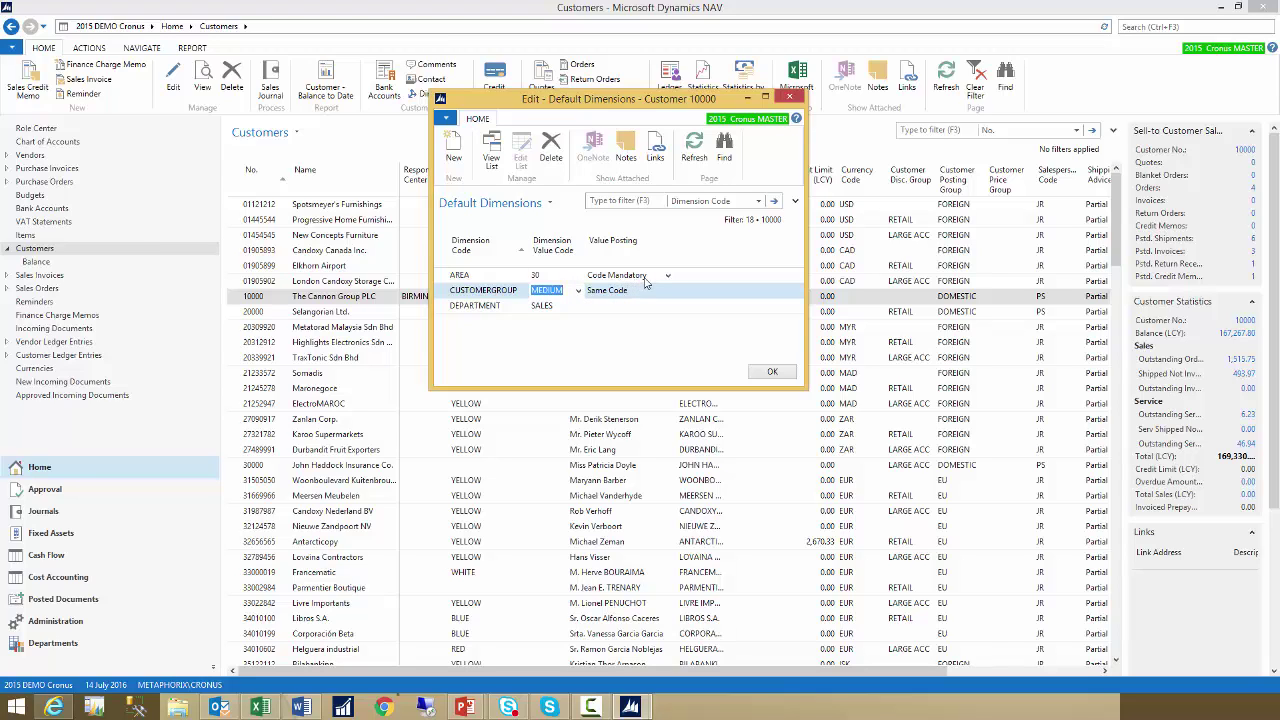
{"action": "left_click", "coordinate": [558, 276]}
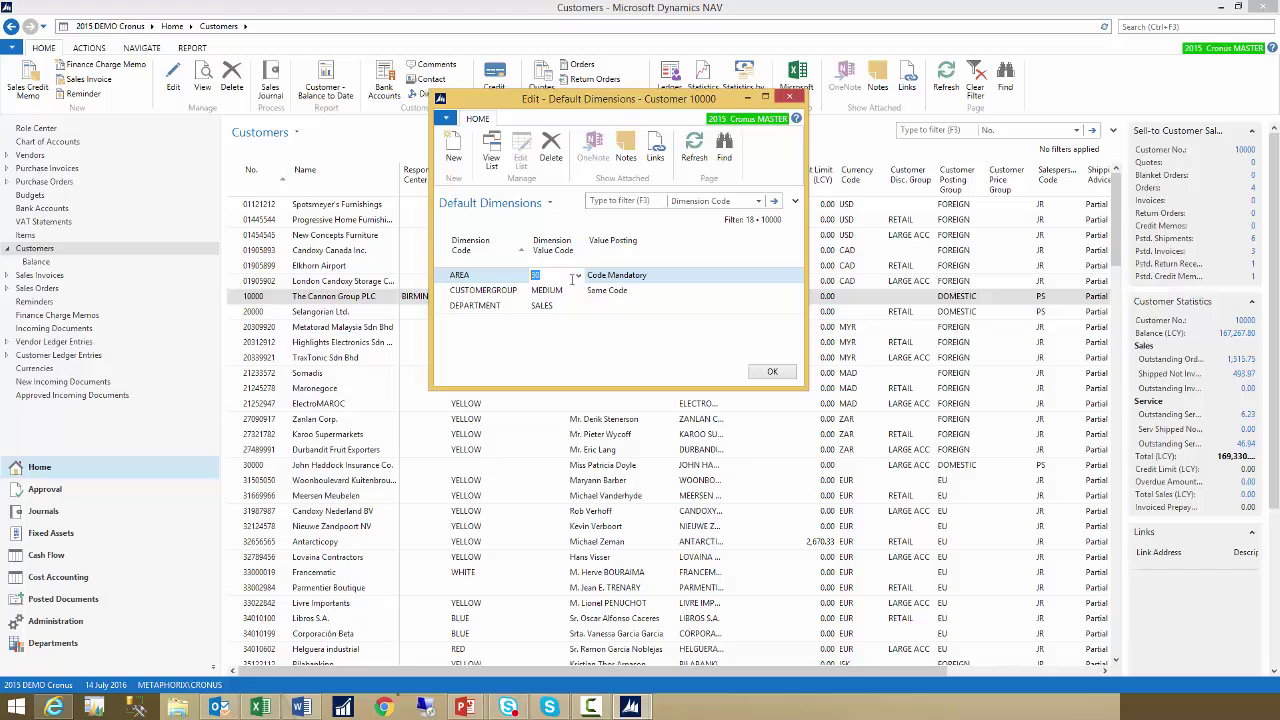
{"action": "left_click", "coordinate": [572, 295]}
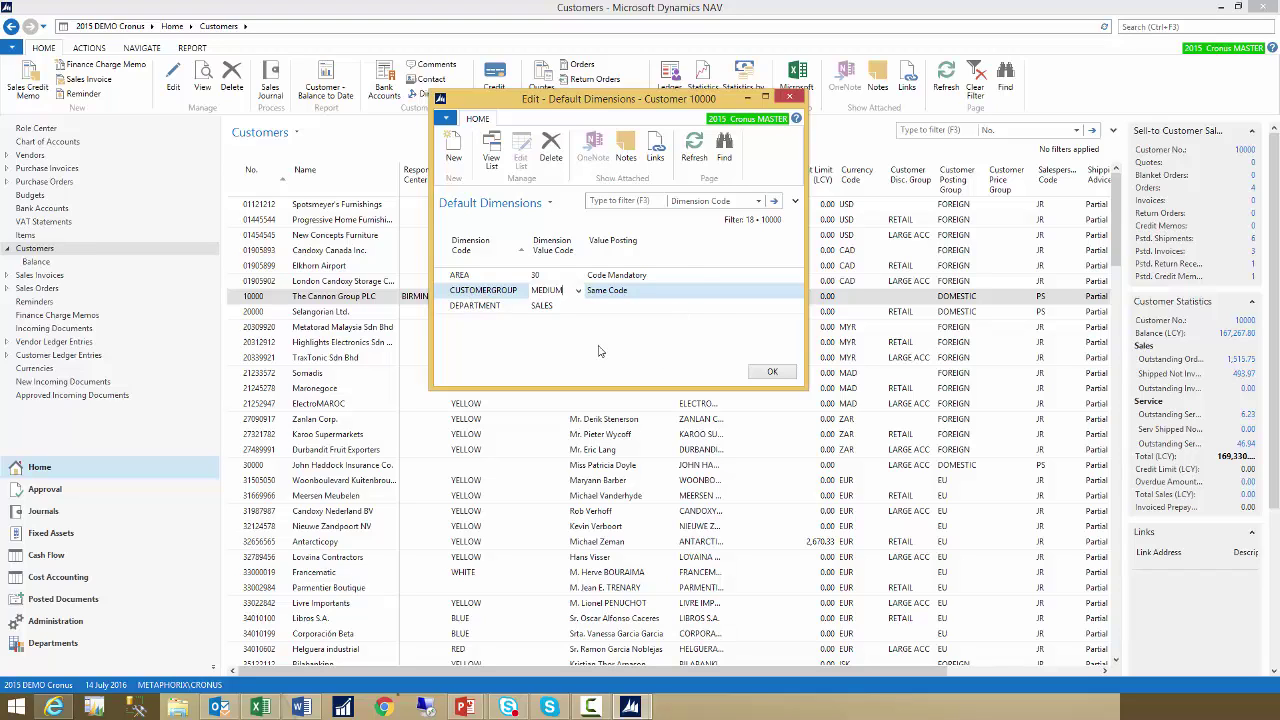
{"action": "key", "text": "Escape"}
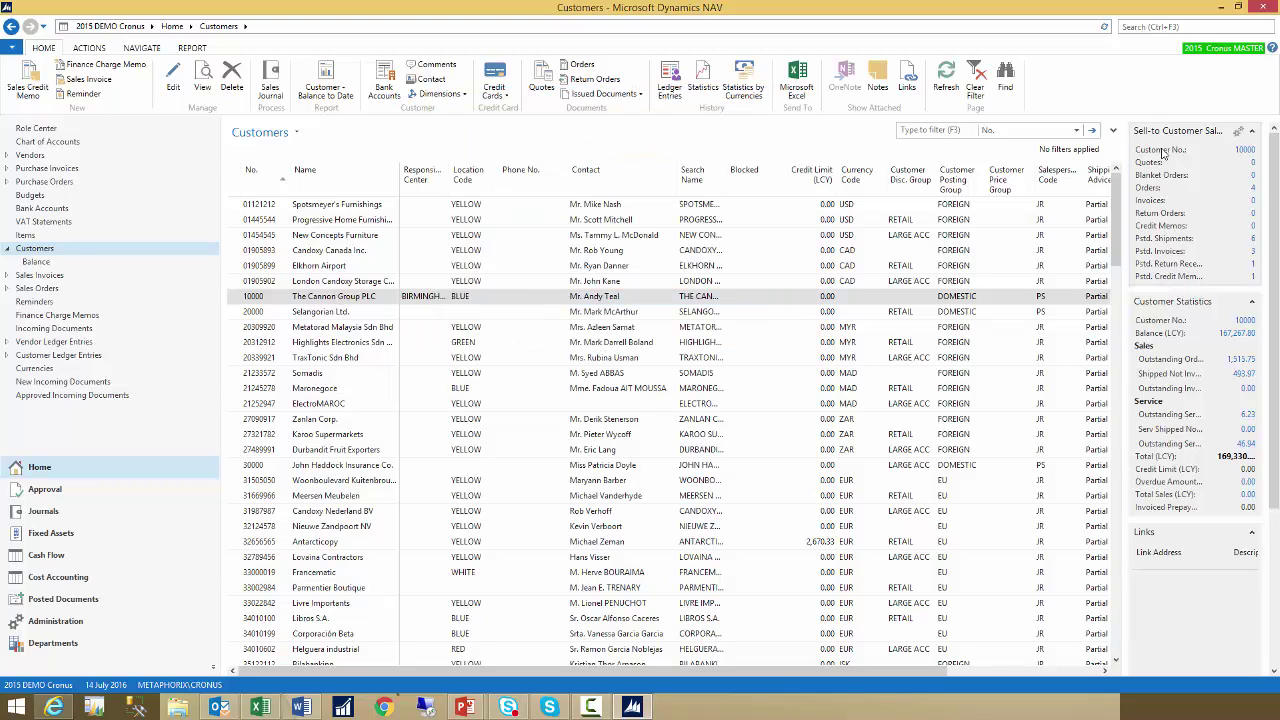
View The Cannon Group PLC's customer card and bring up the full salespeople list from its Salesperson Code
{"action": "key", "text": "Return"}
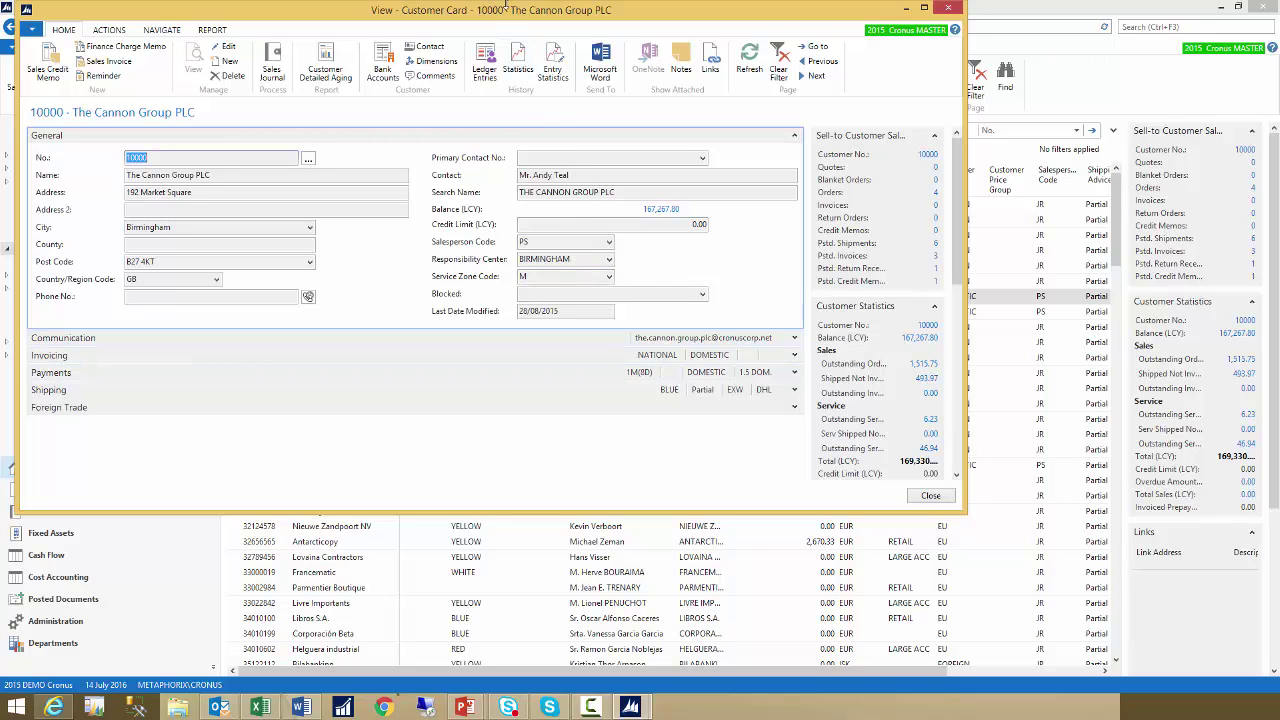
{"action": "left_click_drag", "start_coordinate": [506, 8], "coordinate": [592, 34]}
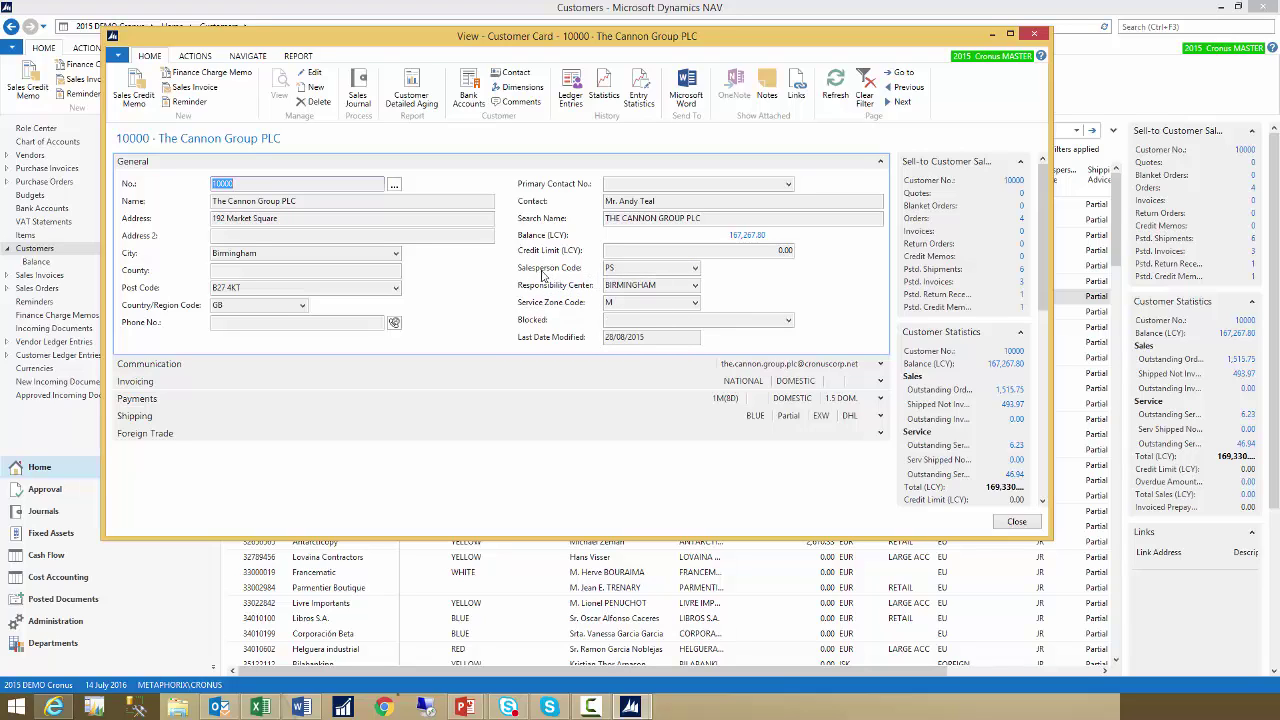
{"action": "left_click", "coordinate": [655, 267]}
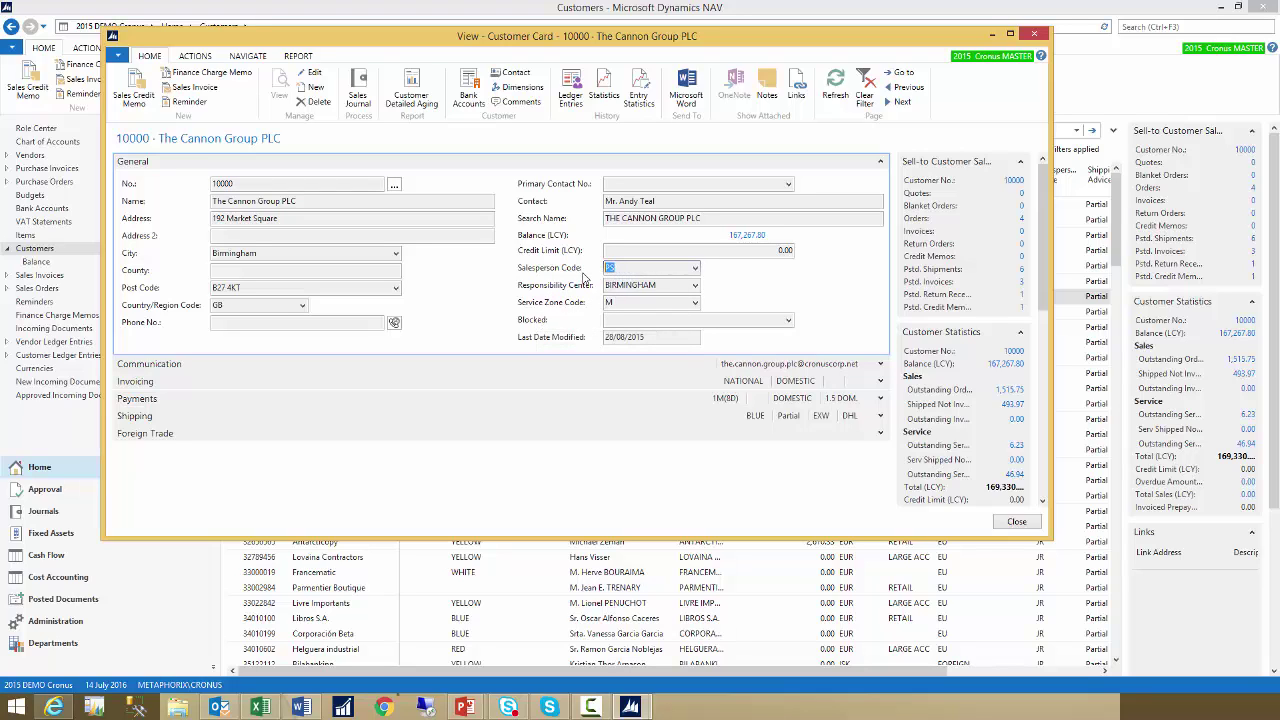
{"action": "left_click", "coordinate": [695, 270]}
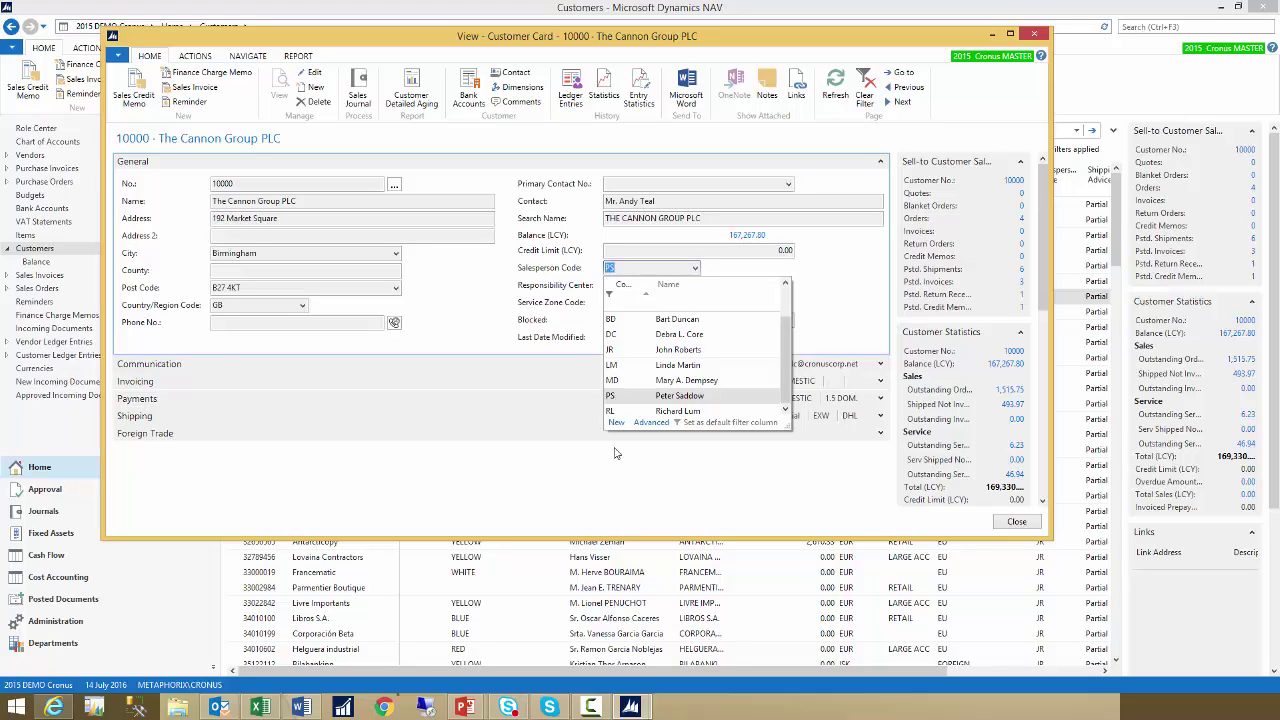
{"action": "left_click", "coordinate": [651, 423]}
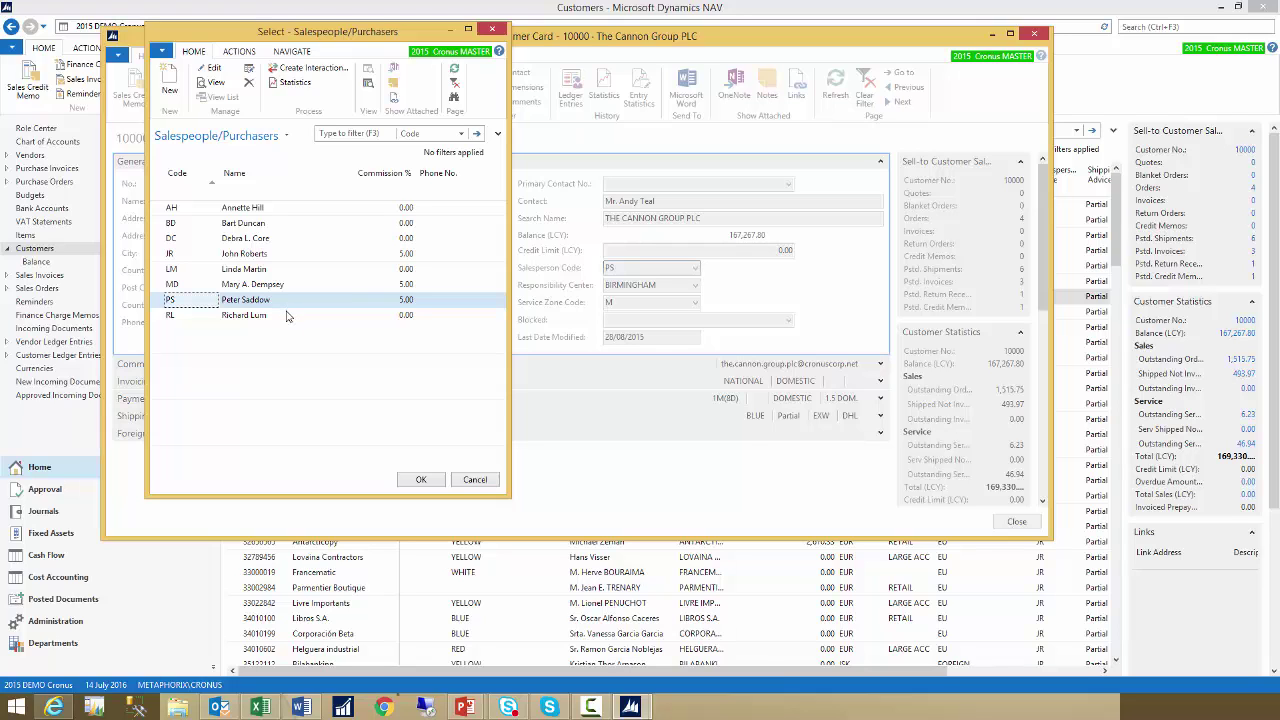
Check the default dimensions of salesperson PS, closing them along with the salespeople list and customer card
{"action": "left_click", "coordinate": [294, 51]}
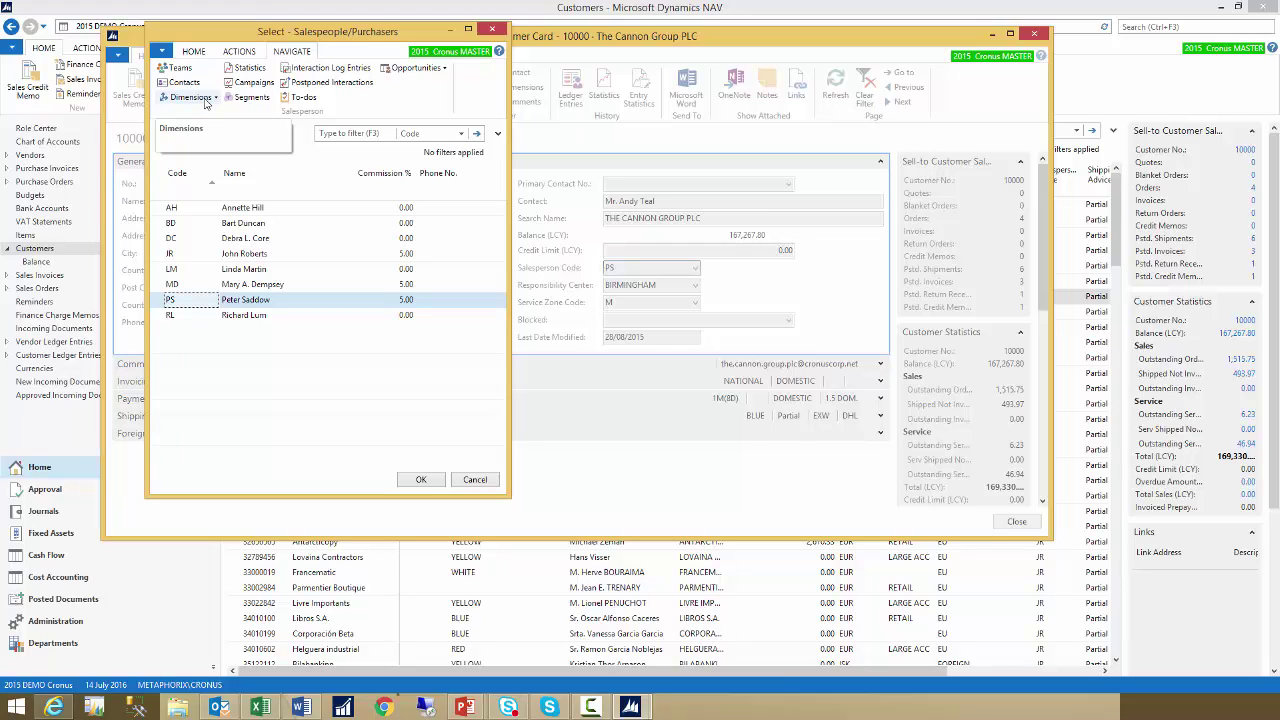
{"action": "left_click", "coordinate": [205, 100]}
{"action": "left_click", "coordinate": [205, 112]}
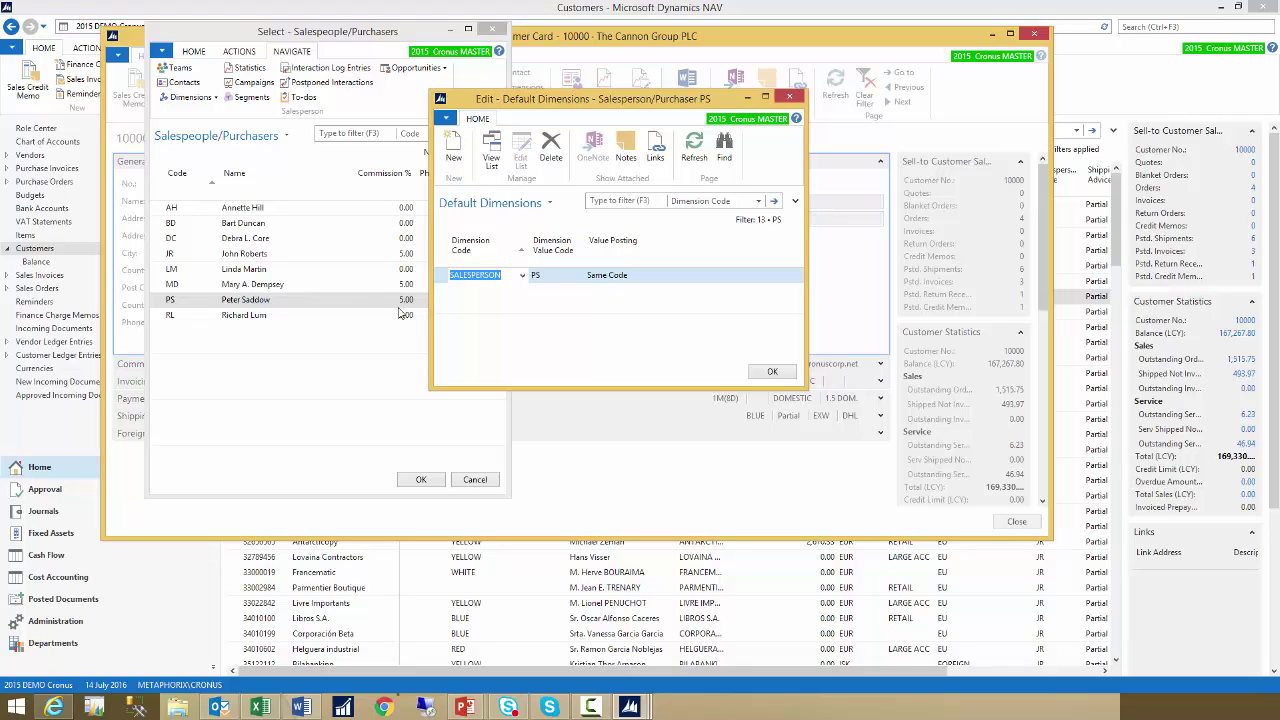
{"action": "key", "text": "Escape"}
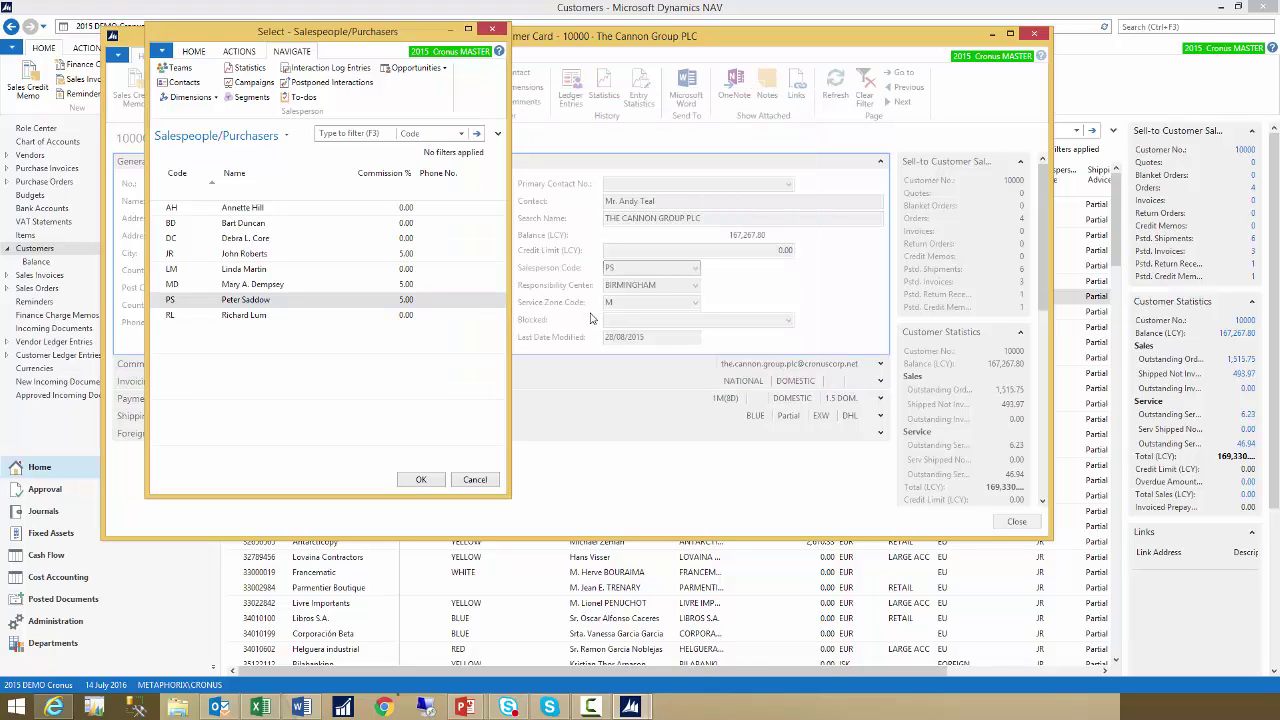
{"action": "key", "text": "Escape"}
{"action": "key", "text": "Escape"}
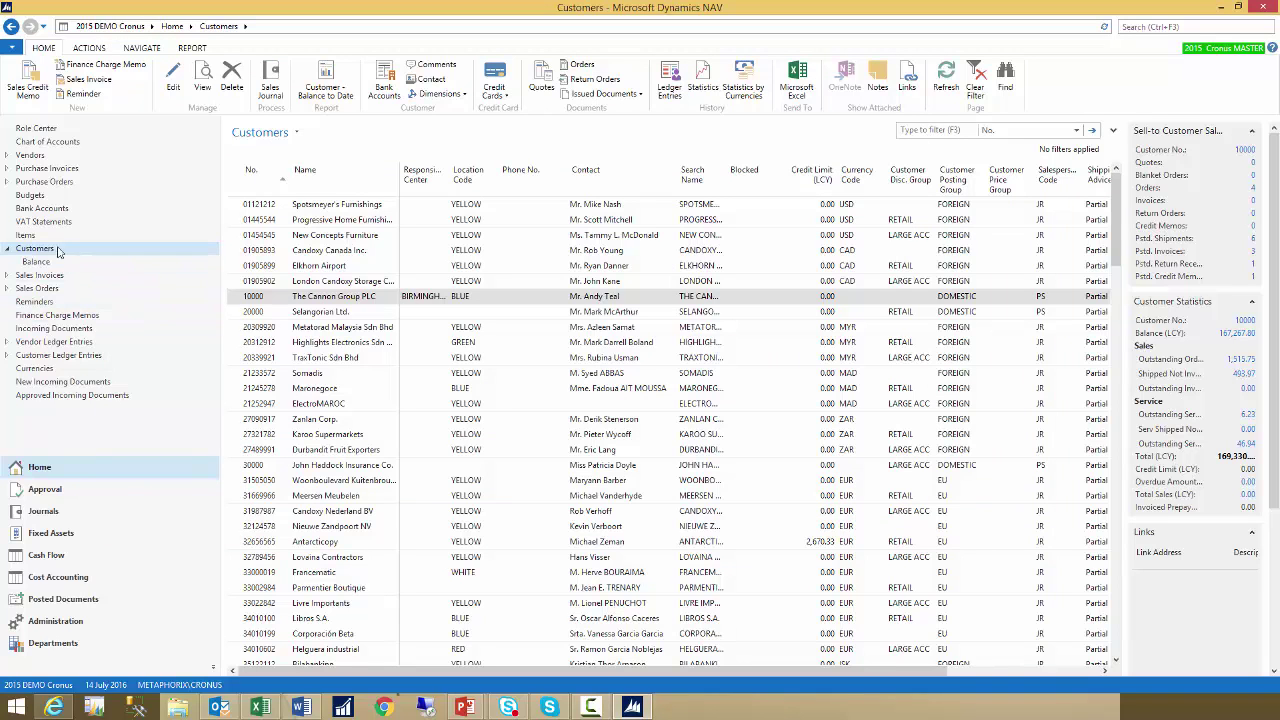
Open the single-record default dimensions of item 1100 Front Wheel from the item list
{"action": "left_click", "coordinate": [26, 236]}
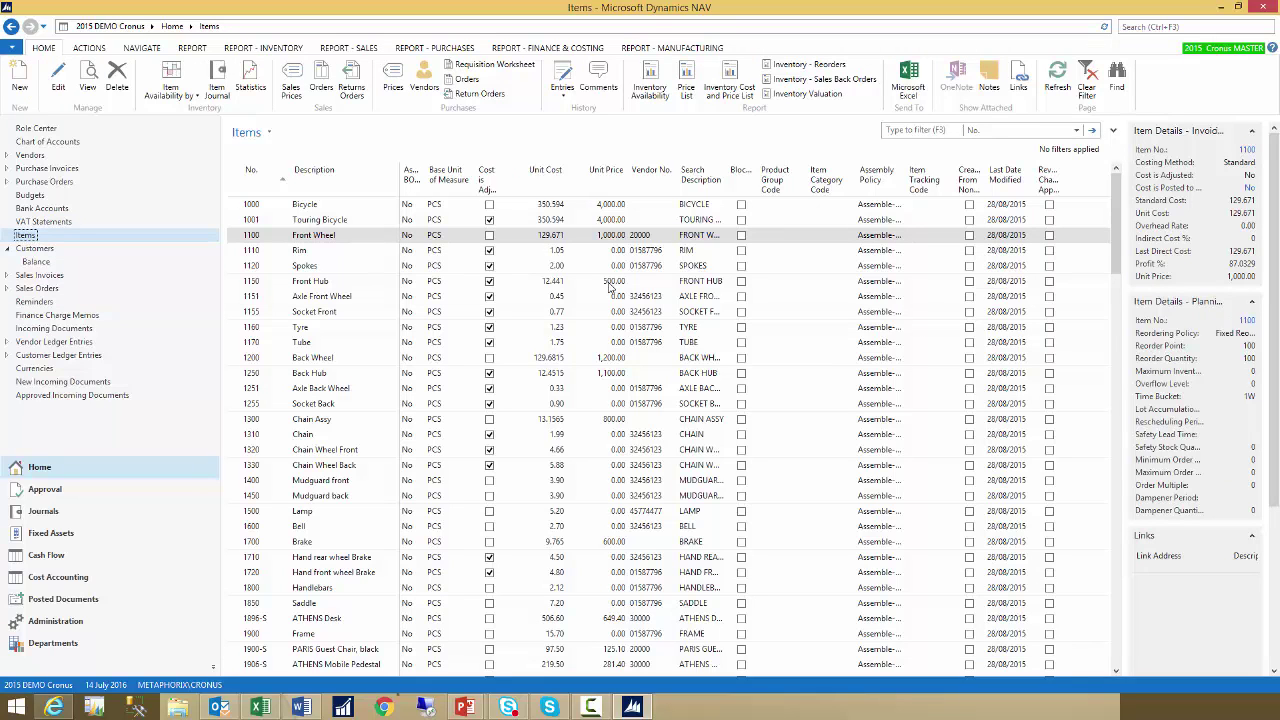
{"action": "left_click", "coordinate": [346, 238]}
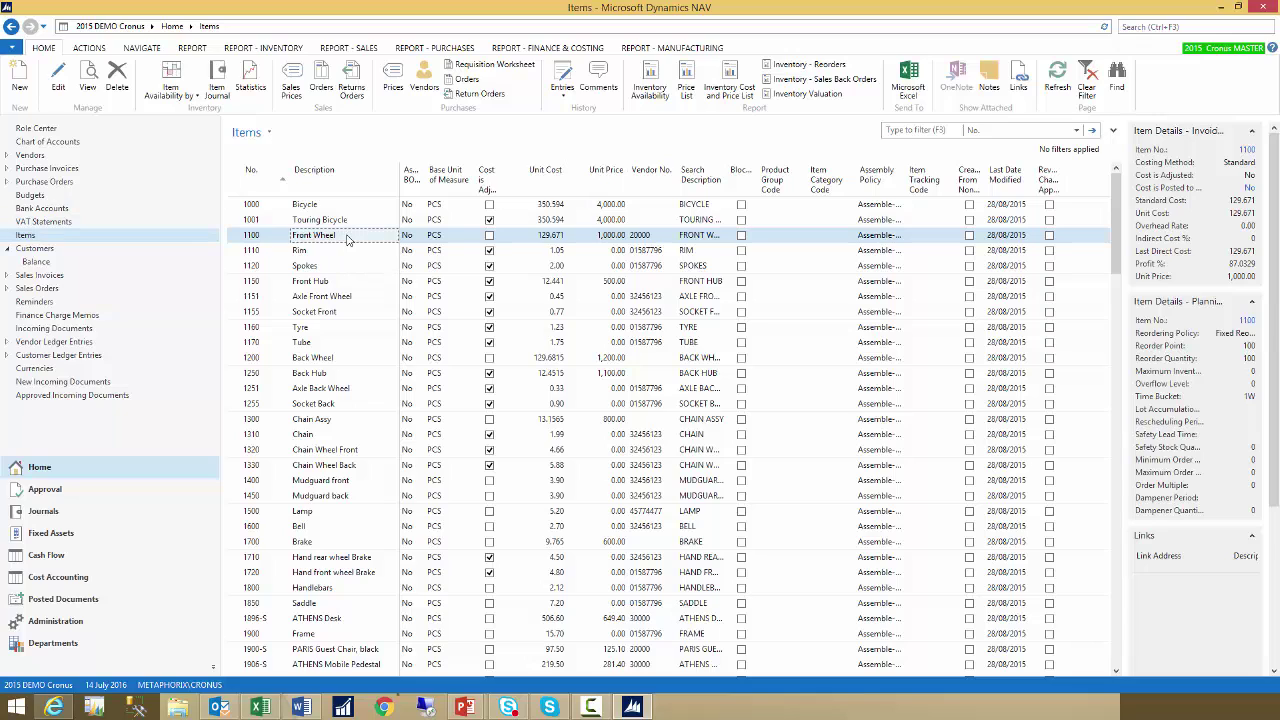
{"action": "left_click", "coordinate": [134, 49]}
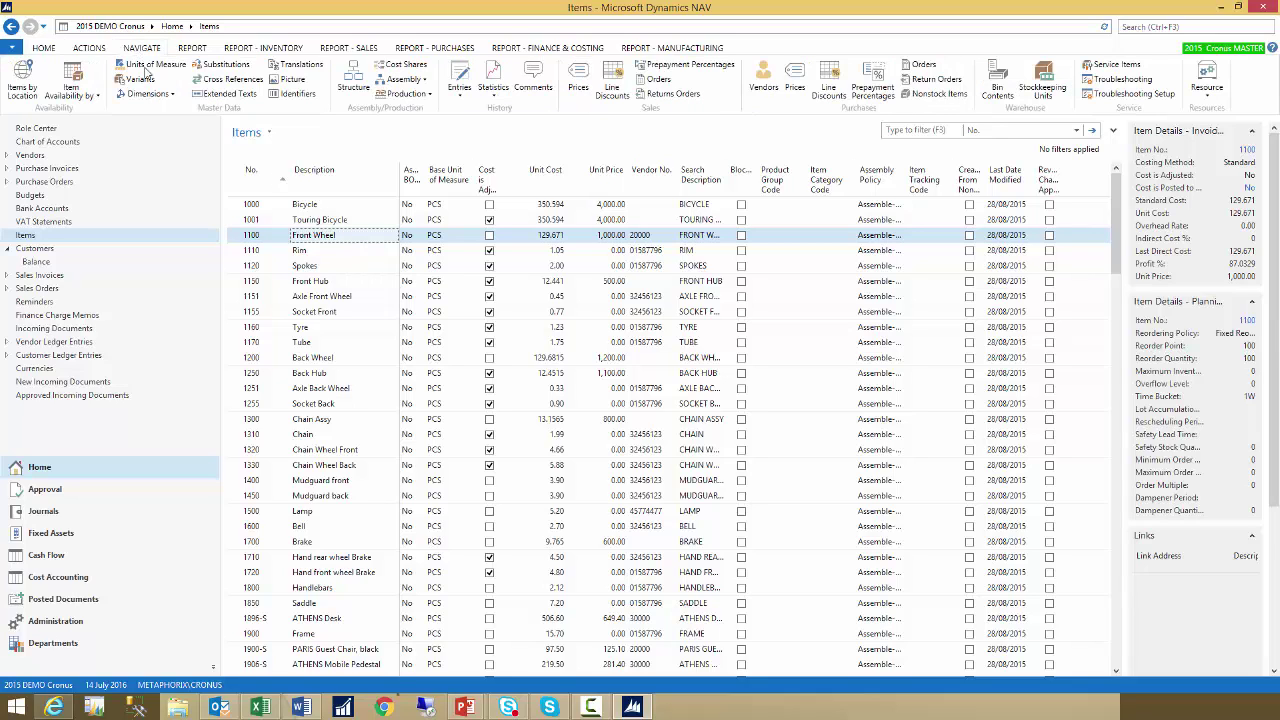
{"action": "left_click", "coordinate": [150, 94]}
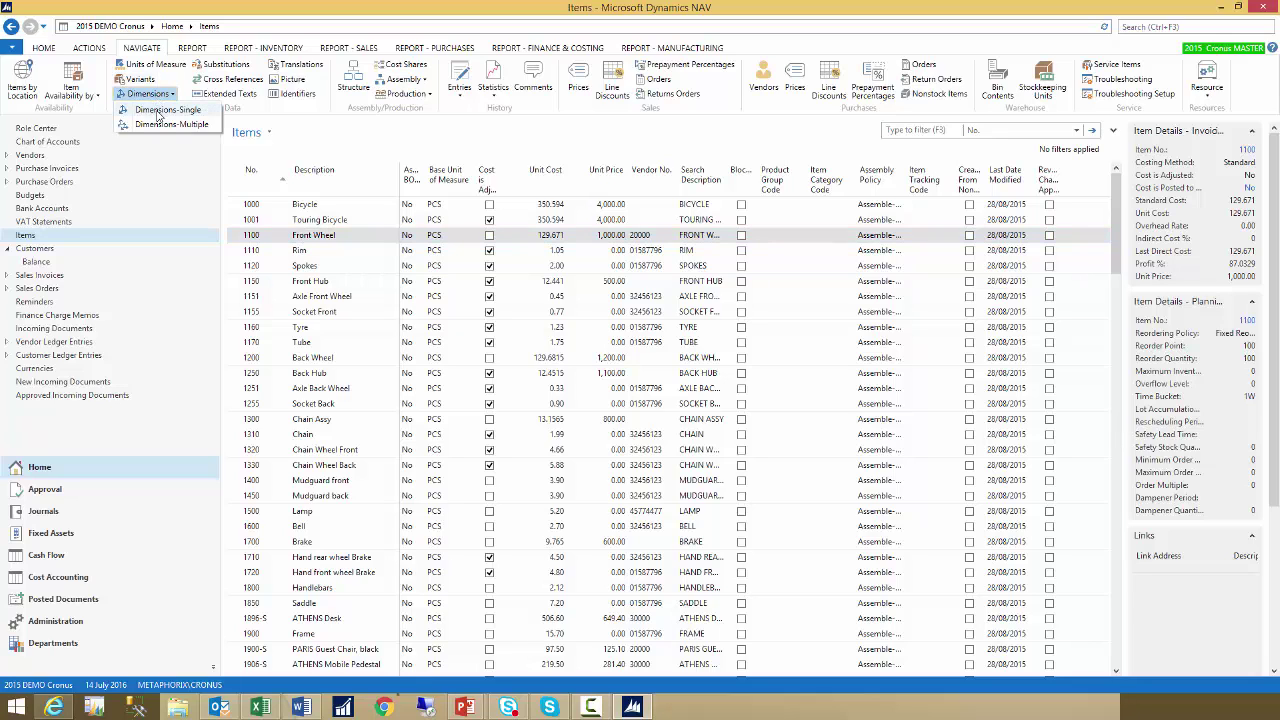
{"action": "left_click", "coordinate": [157, 112]}
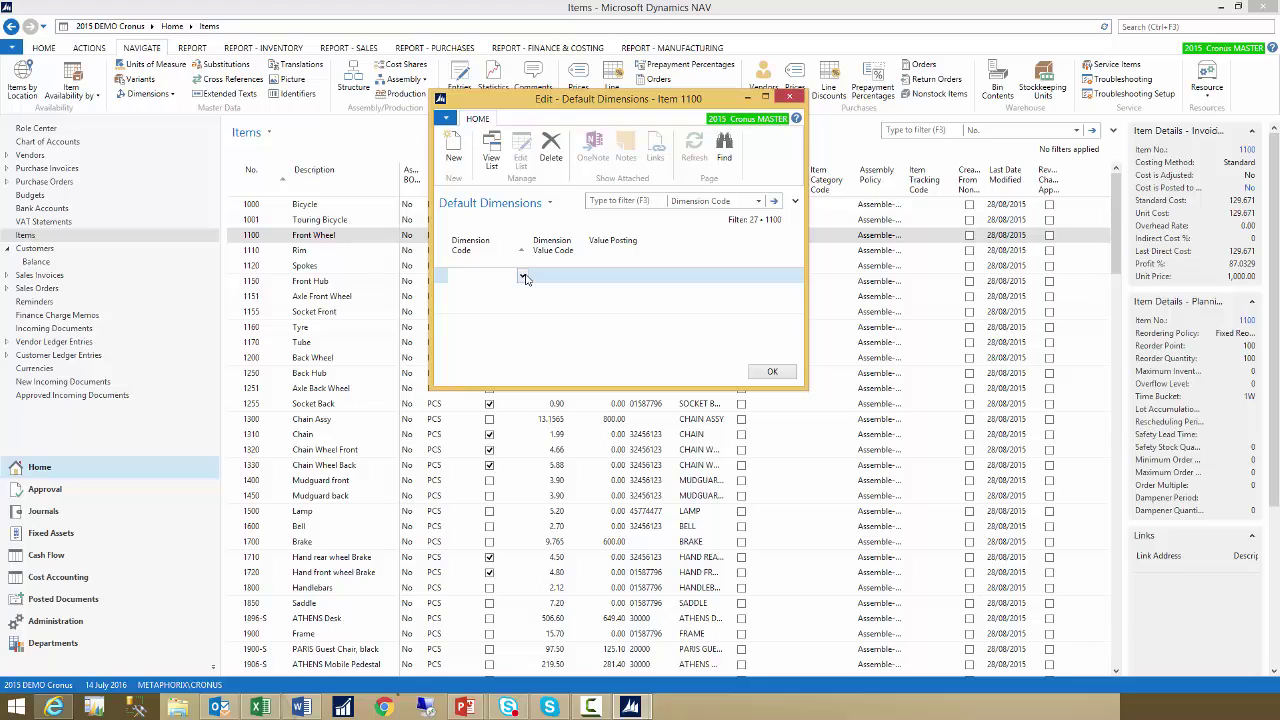
Add PRODUCT as a default dimension for the item with value WHEELS and Value Posting set to Same Code, and save it
{"action": "left_click", "coordinate": [522, 277]}
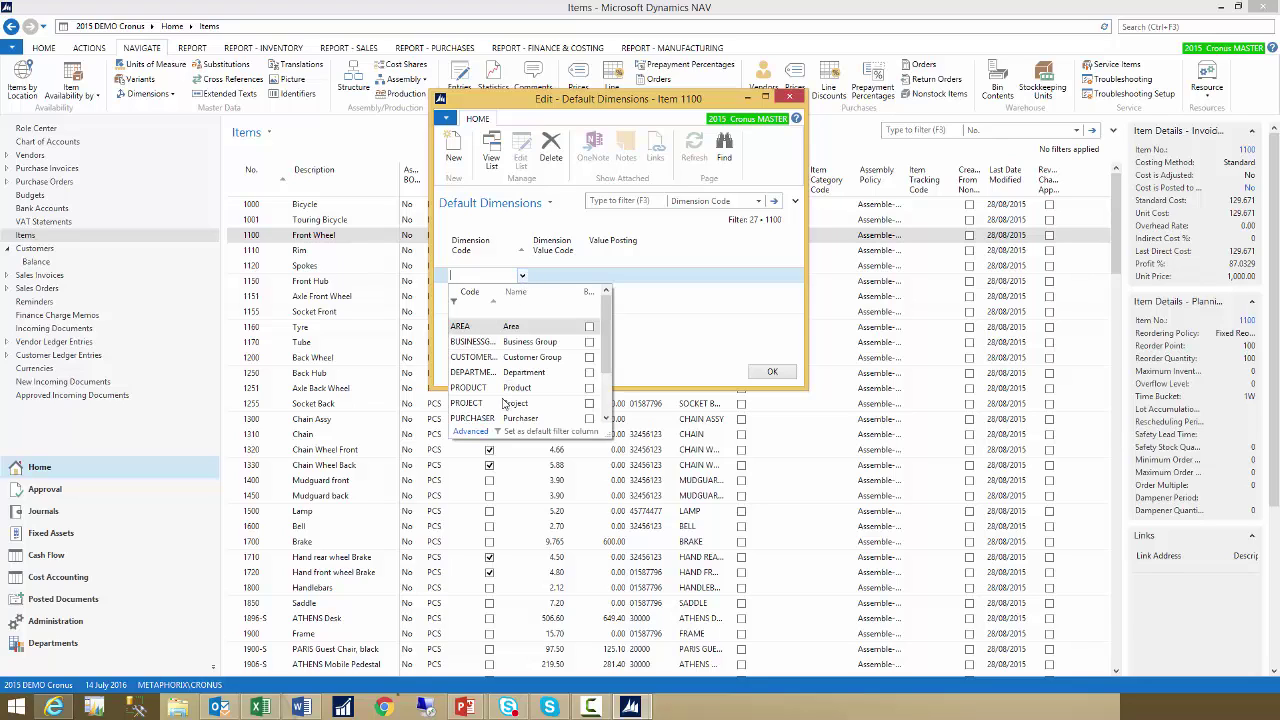
{"action": "left_click", "coordinate": [460, 388]}
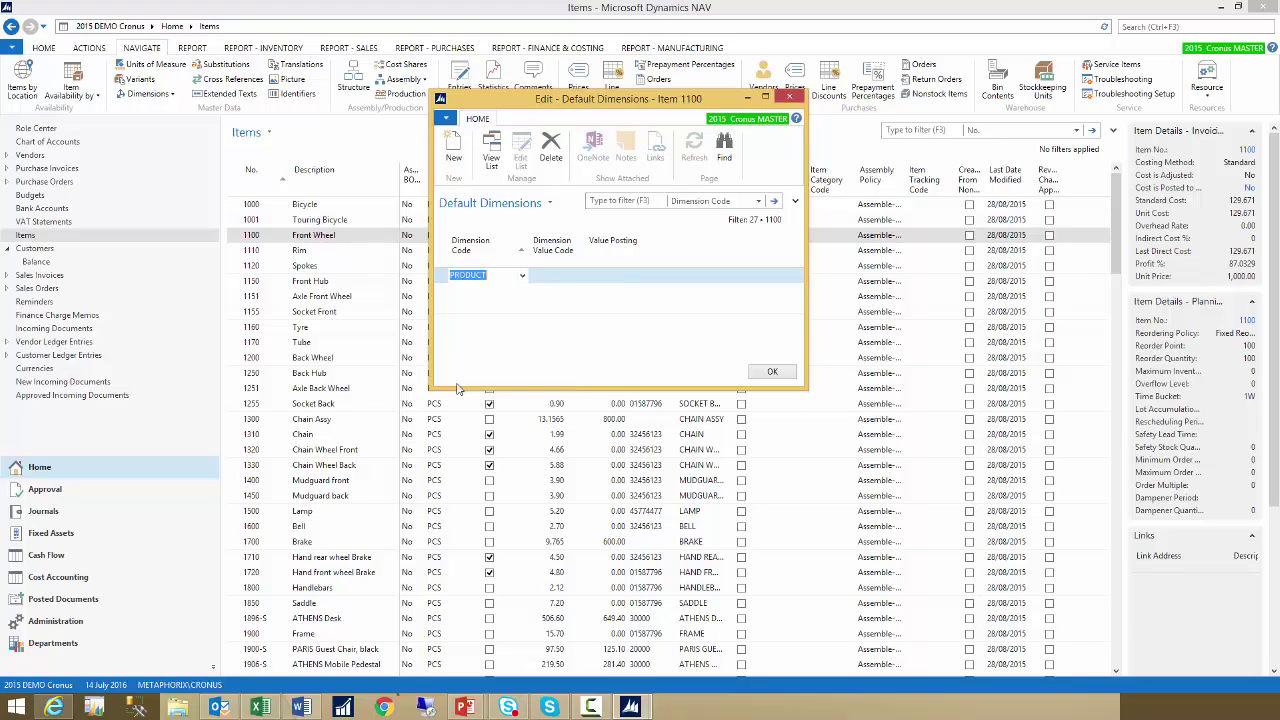
{"action": "left_click", "coordinate": [571, 274]}
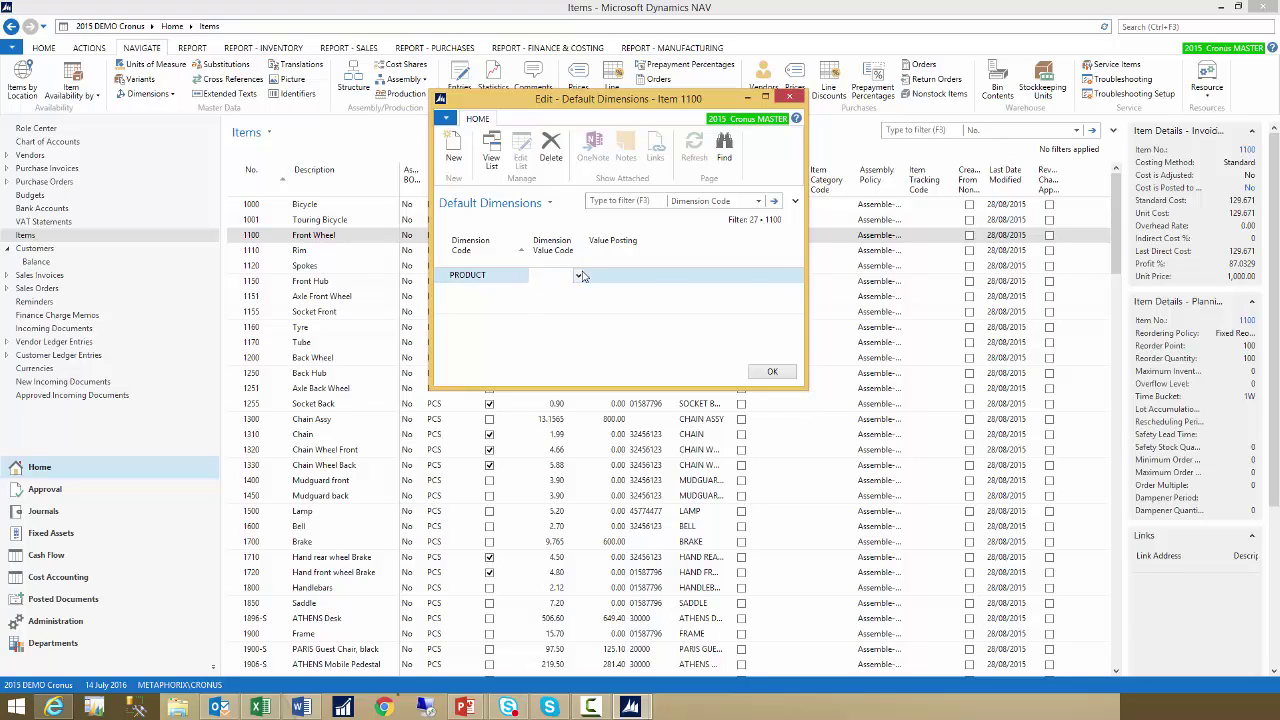
{"action": "left_click", "coordinate": [578, 275]}
{"action": "left_click", "coordinate": [548, 327]}
{"action": "left_click", "coordinate": [630, 279]}
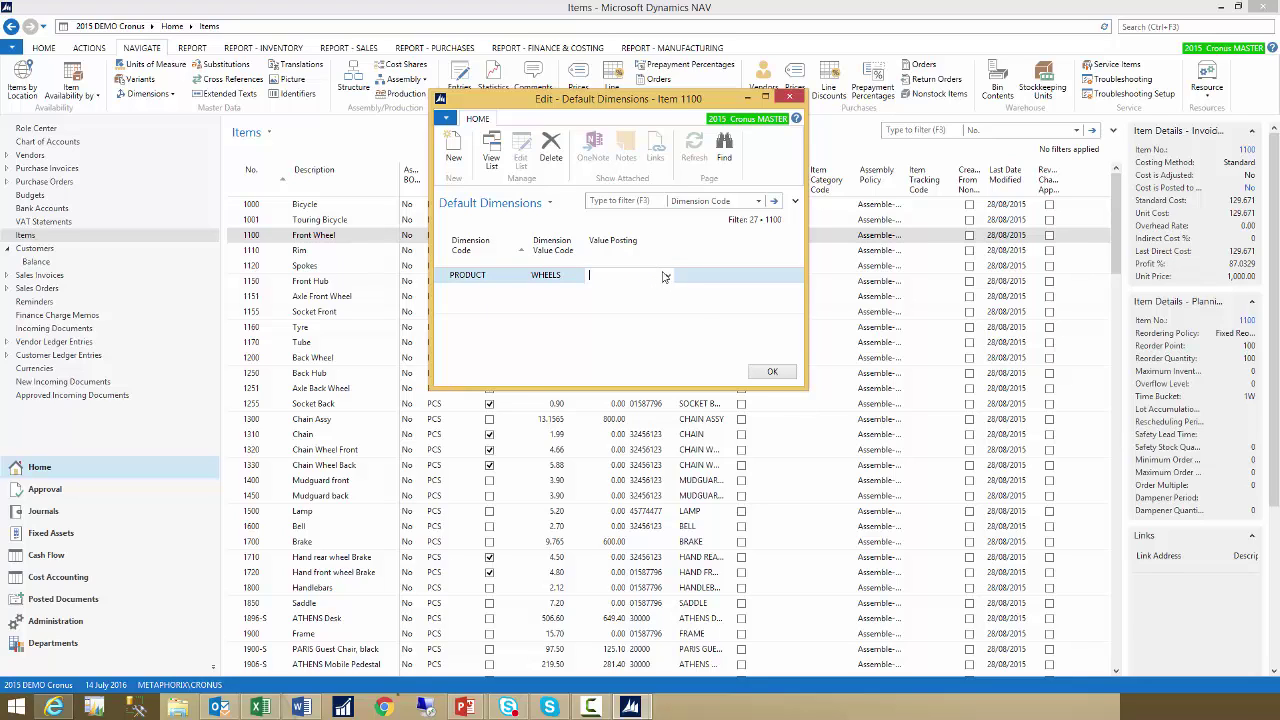
{"action": "left_click", "coordinate": [667, 275]}
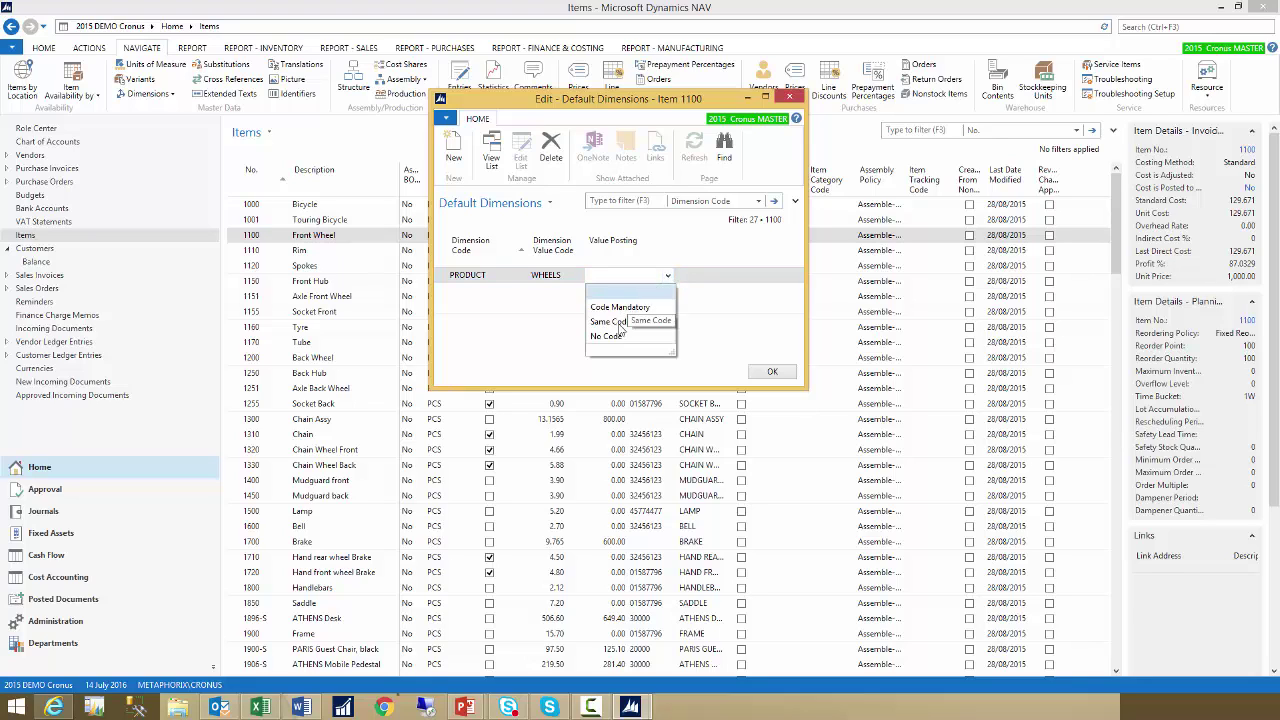
{"action": "left_click", "coordinate": [623, 324]}
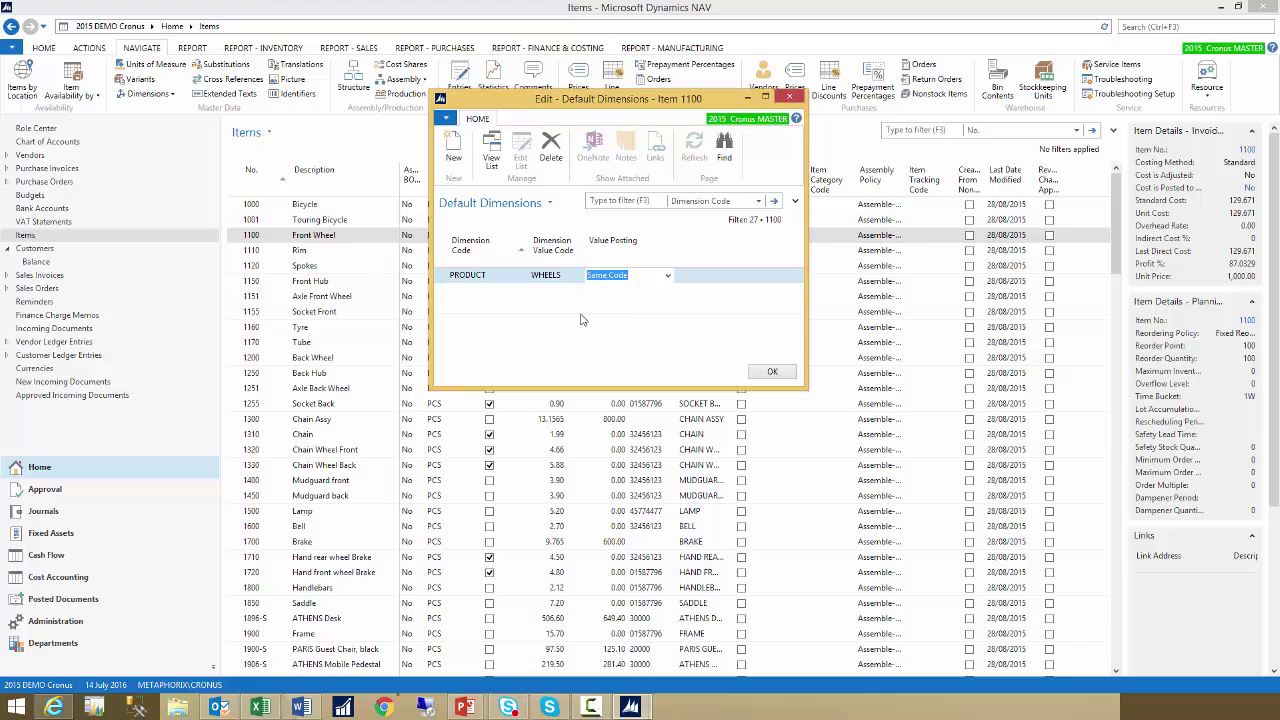
{"action": "left_click", "coordinate": [773, 373]}
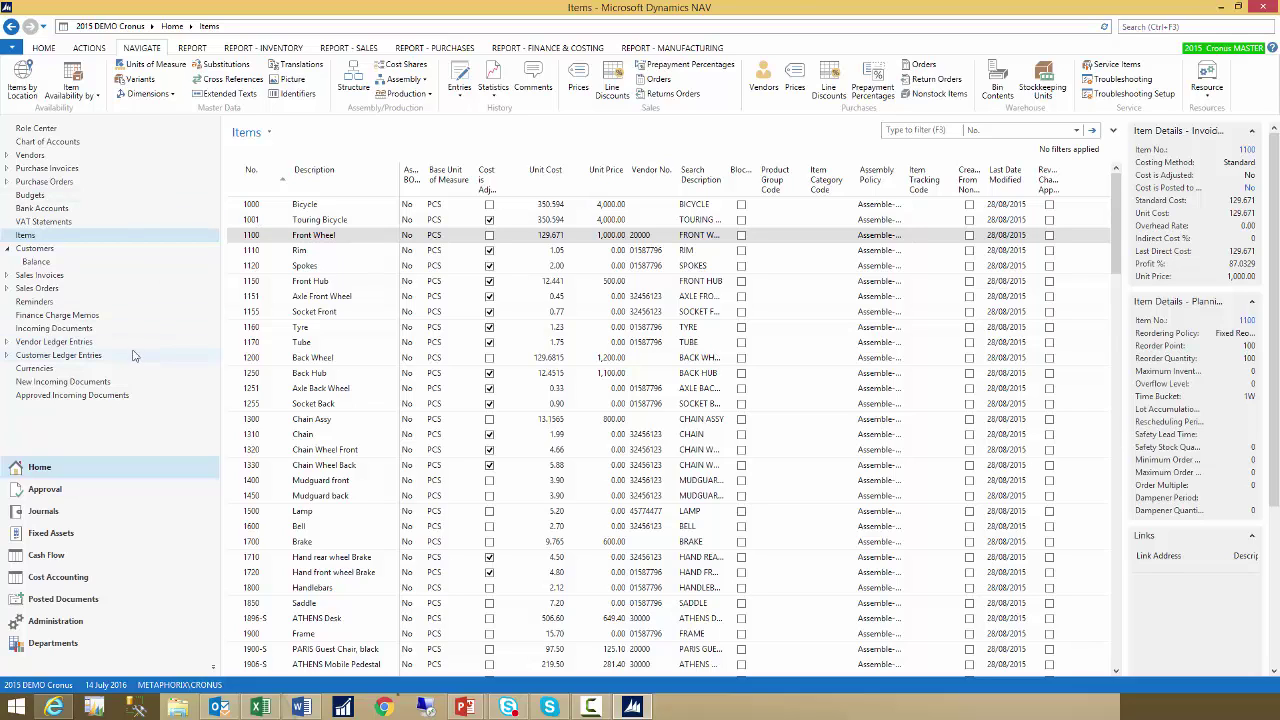
Create a new sales order with The Cannon Group PLC as the sell-to customer
{"action": "left_click", "coordinate": [42, 290]}
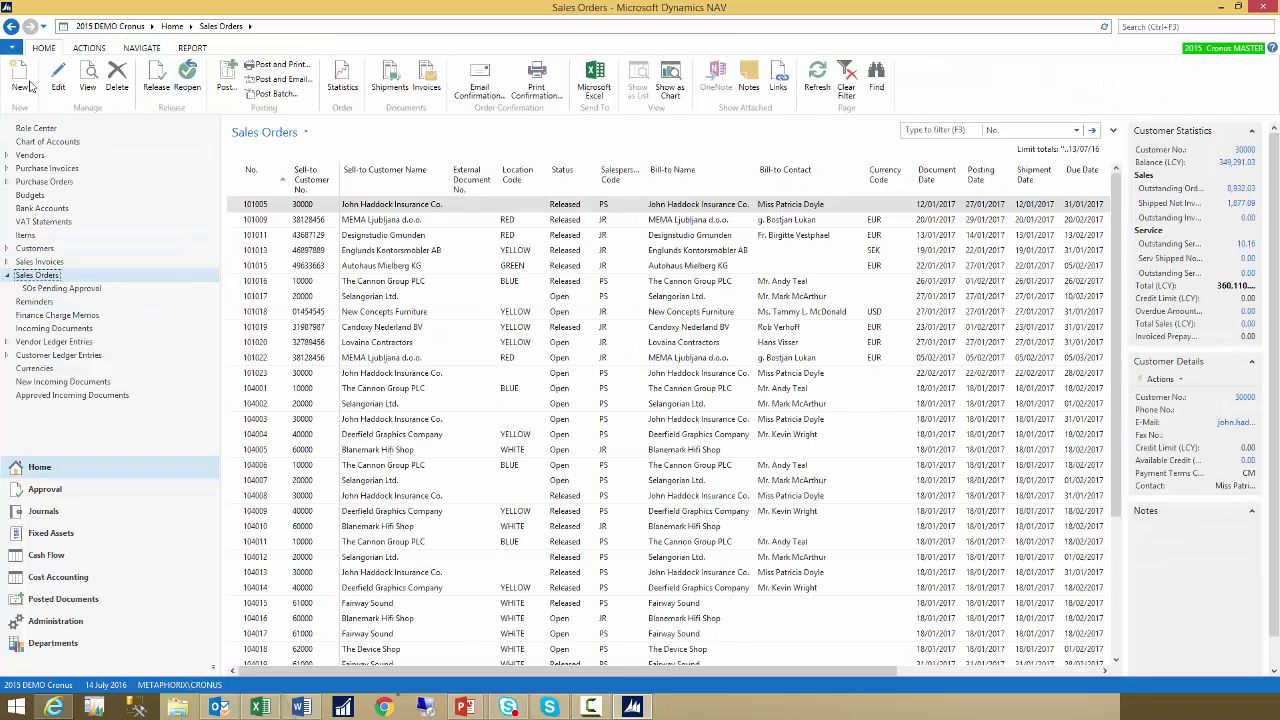
{"action": "left_click", "coordinate": [20, 80]}
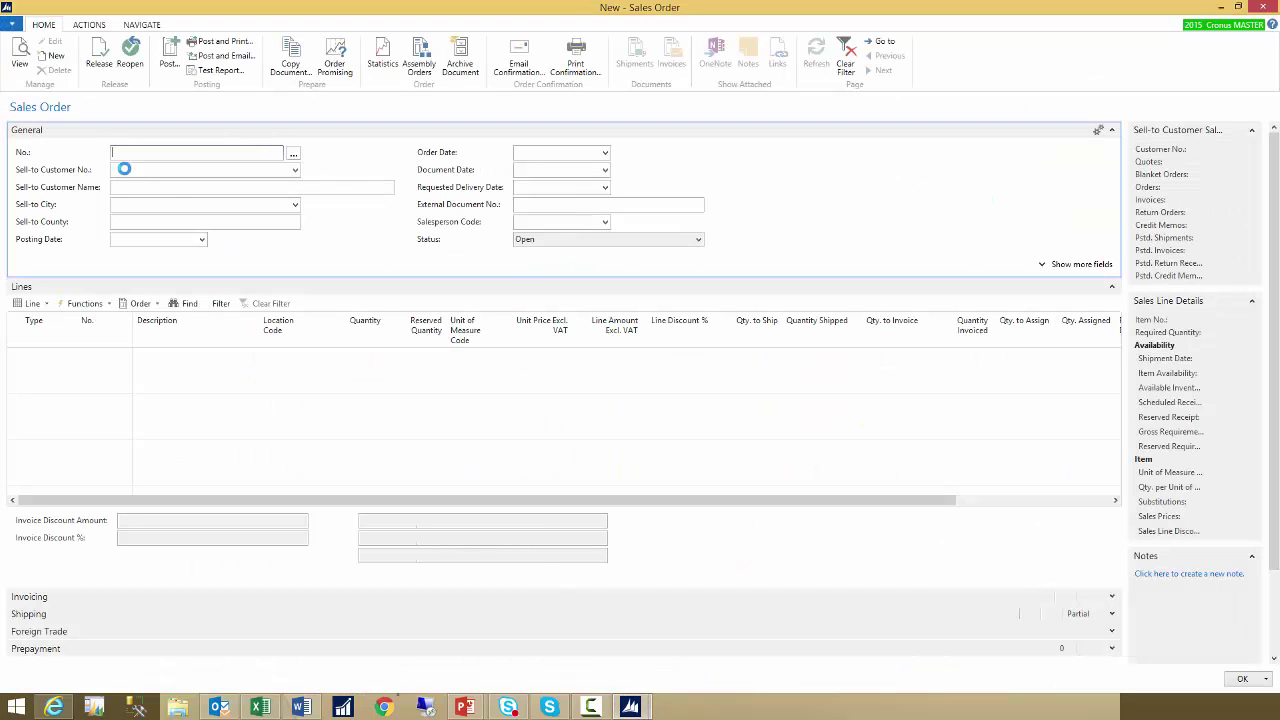
{"action": "left_click", "coordinate": [124, 169]}
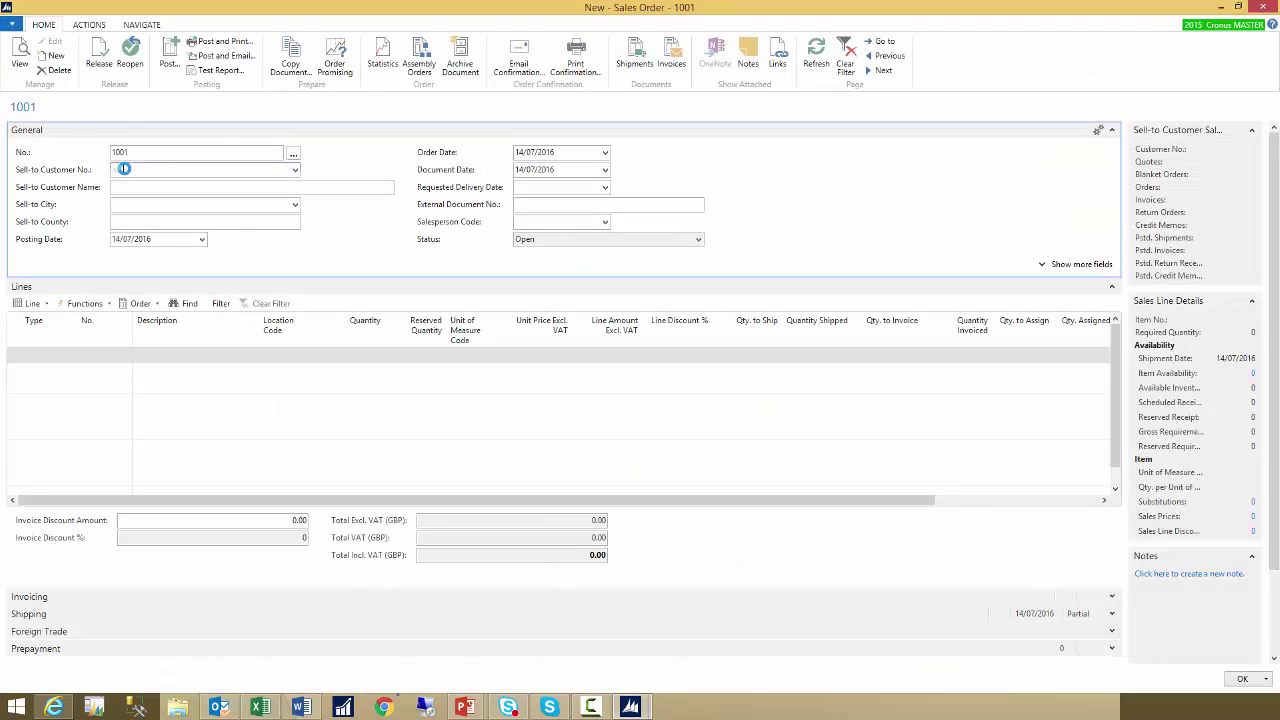
{"action": "type", "text": "the"}
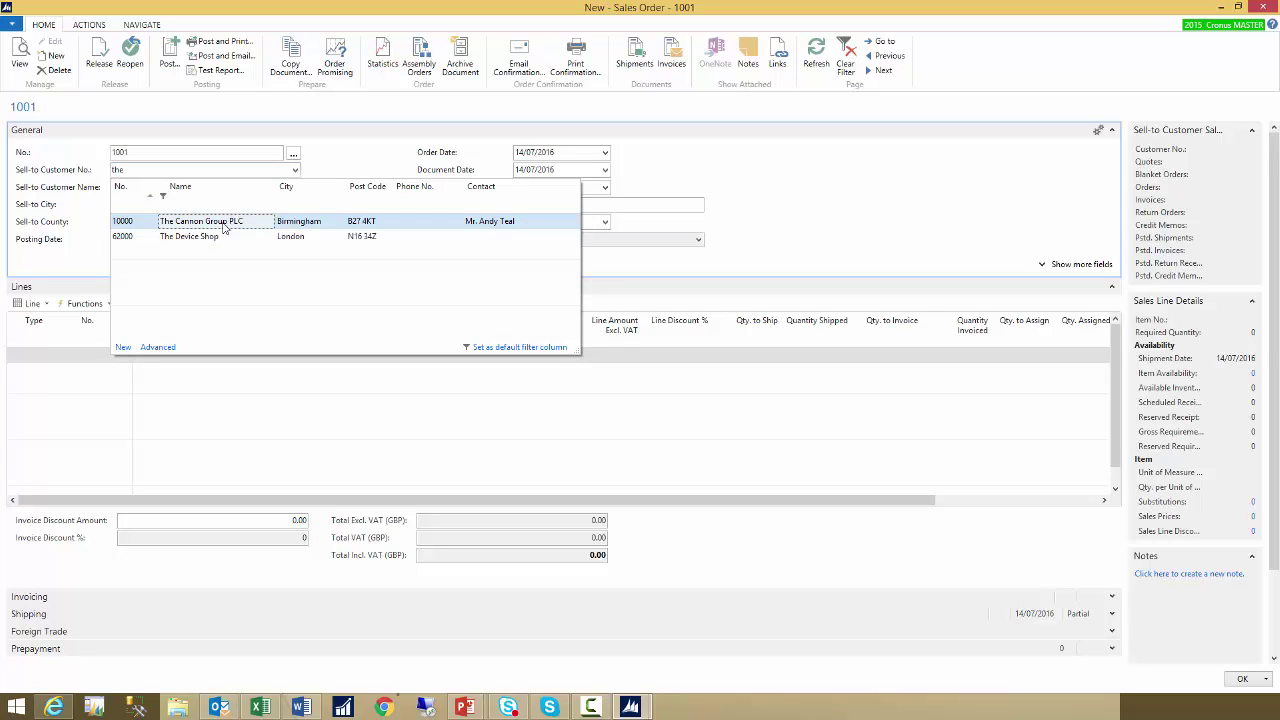
{"action": "left_click", "coordinate": [224, 228]}
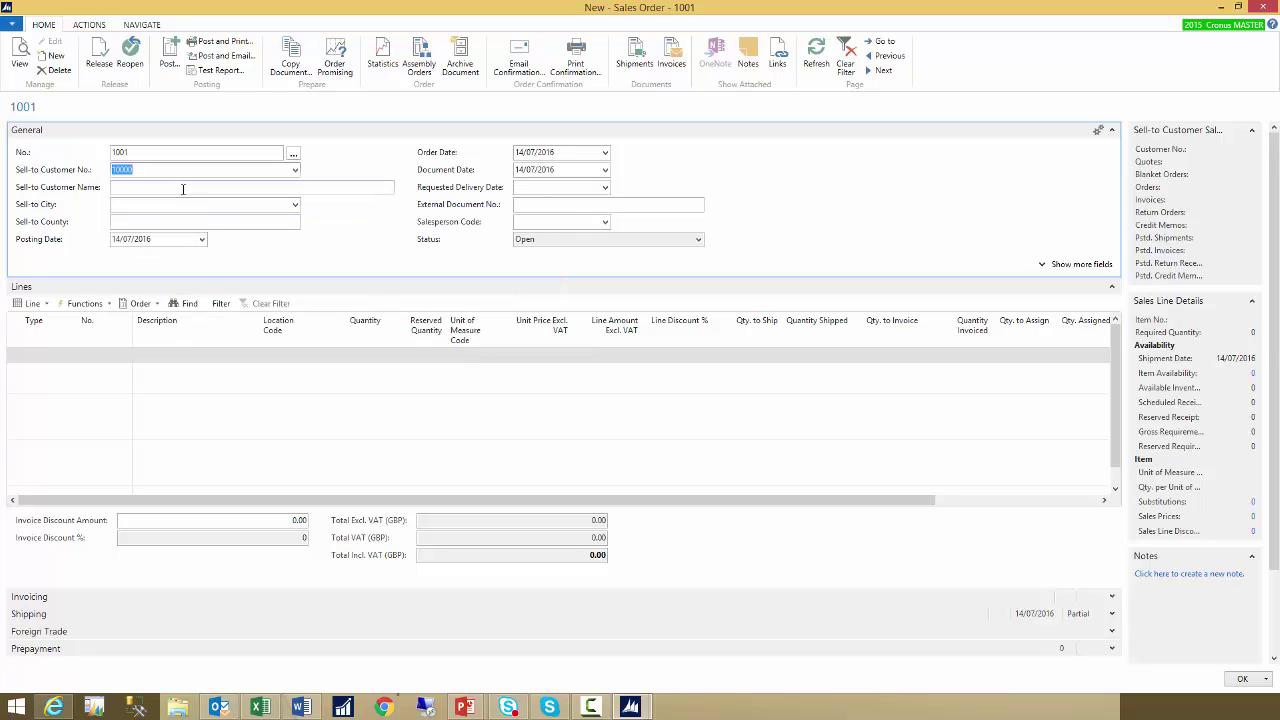
{"action": "key", "text": "Tab"}
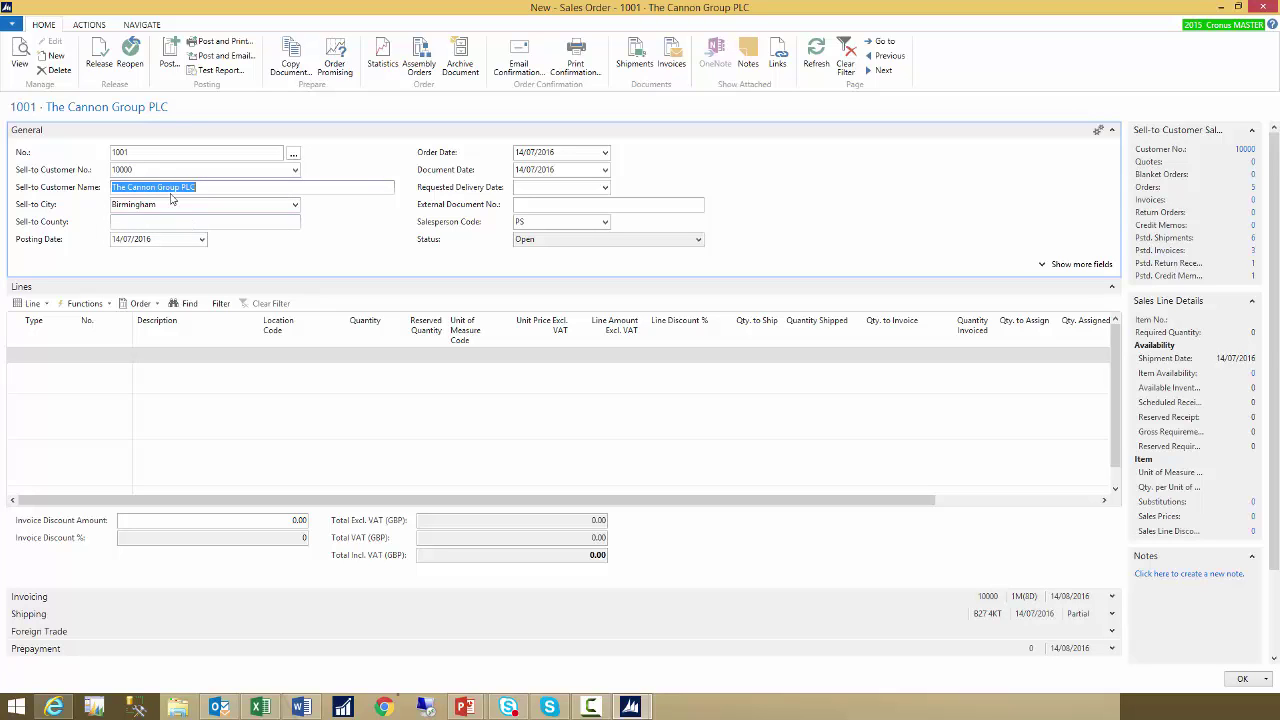
Check the sales order header's dimension set entries, going through AREA, CUSTOMERGROUP and DEPARTMENT, and close them
{"action": "left_click", "coordinate": [141, 25]}
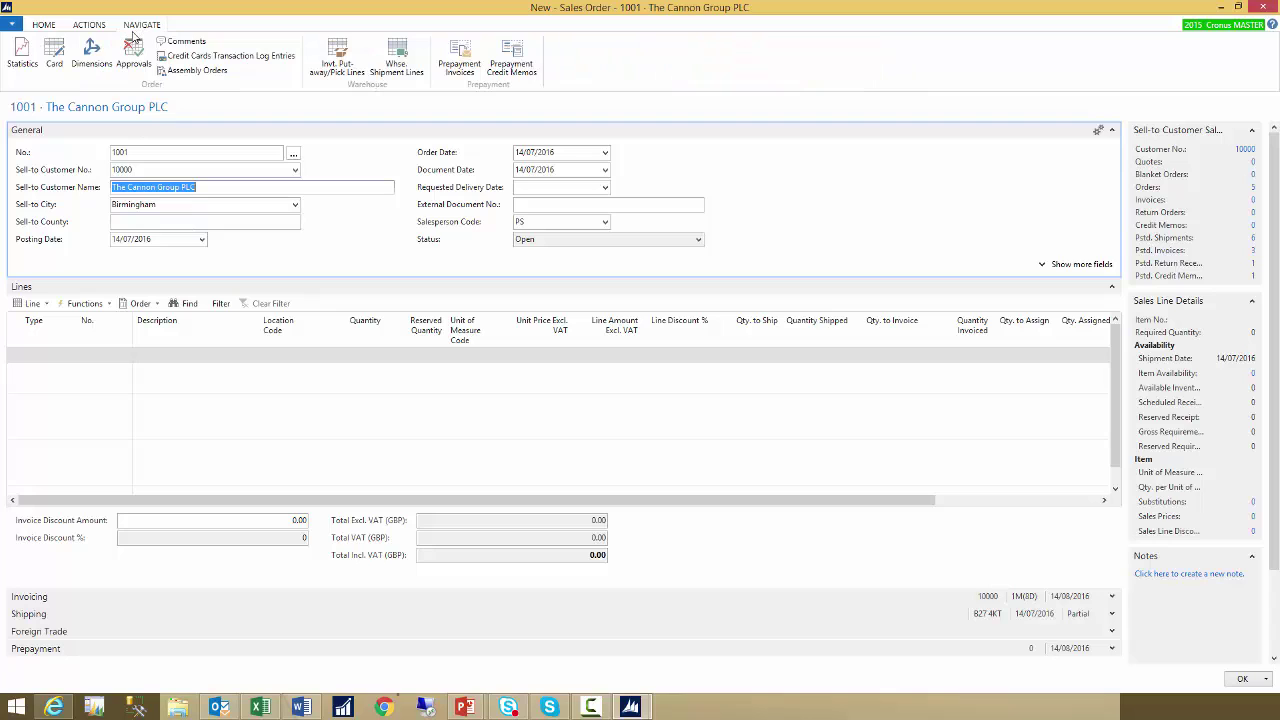
{"action": "left_click", "coordinate": [97, 57]}
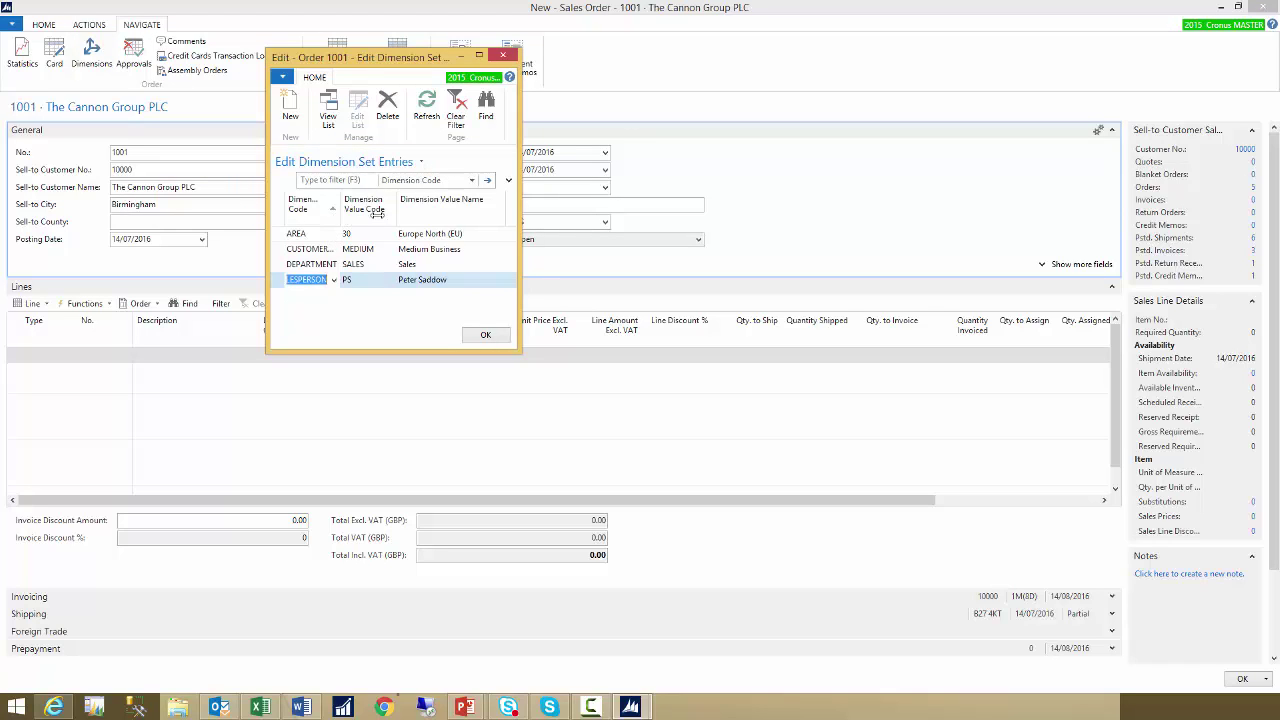
{"action": "left_click", "coordinate": [279, 237]}
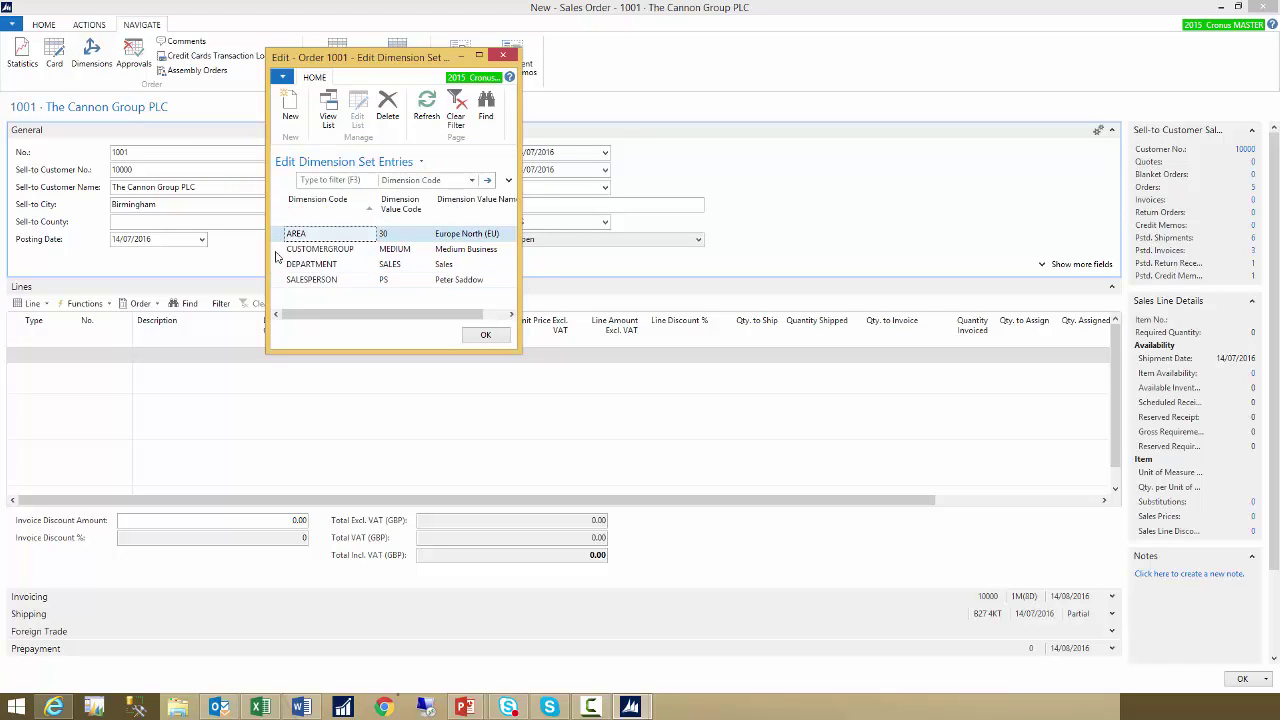
{"action": "left_click", "coordinate": [279, 250]}
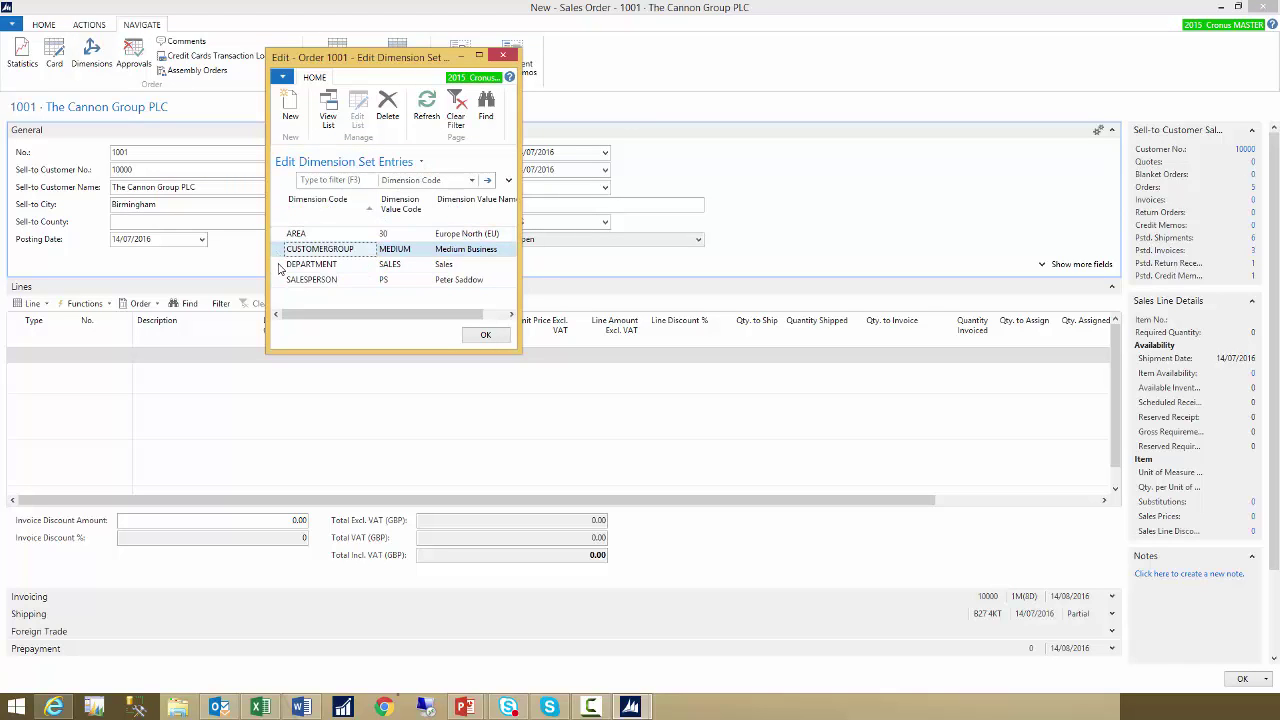
{"action": "left_click", "coordinate": [281, 266]}
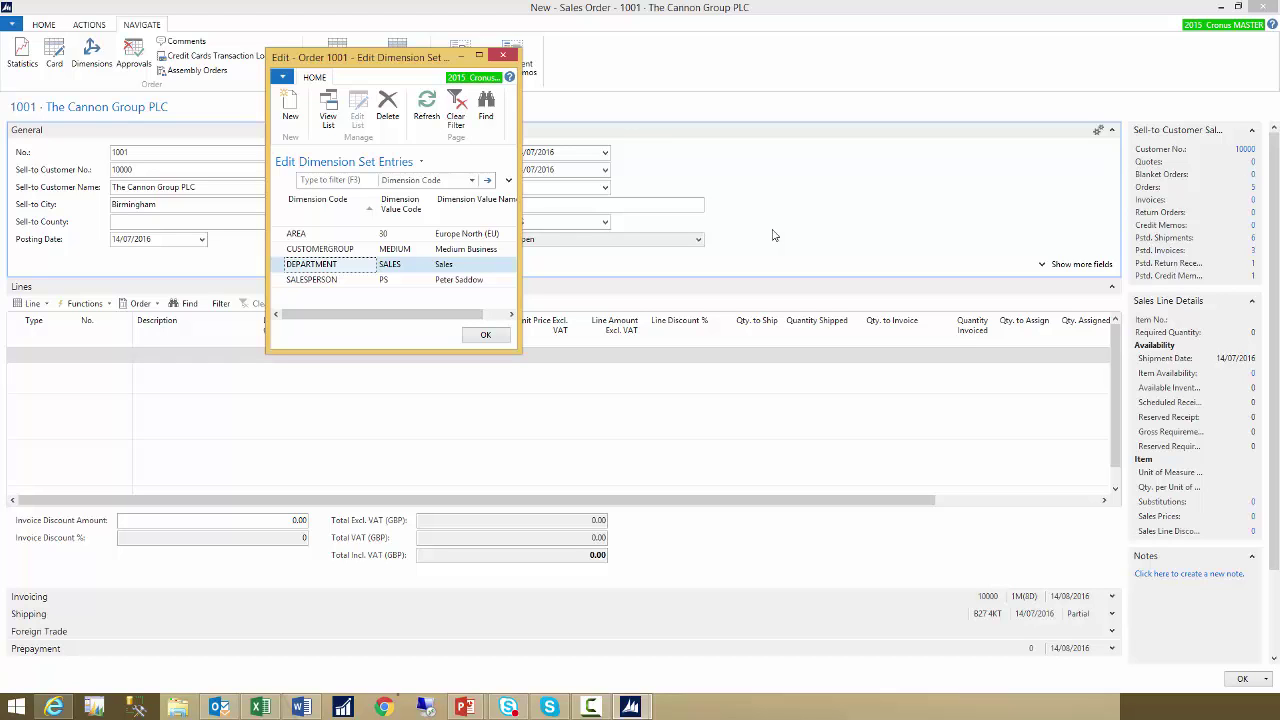
{"action": "key", "text": "Escape"}
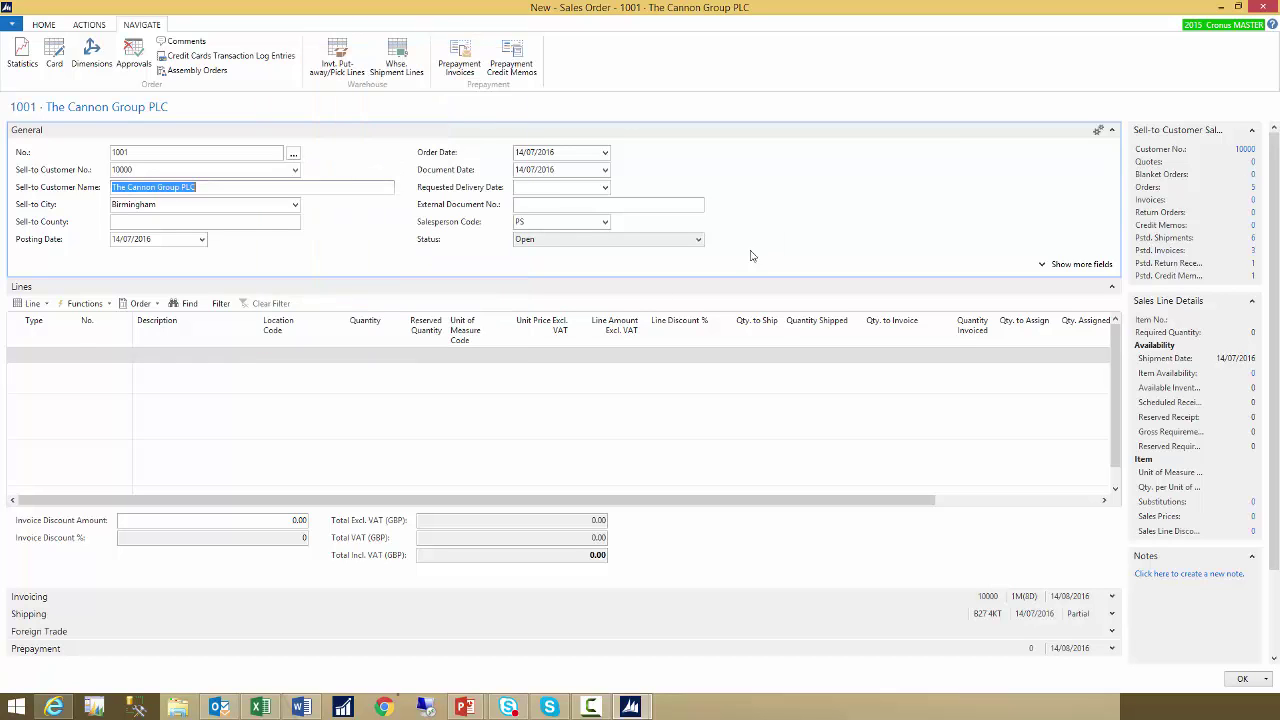
Add a first sales line of type Item for item 1100 Front Wheel
{"action": "left_click", "coordinate": [36, 356]}
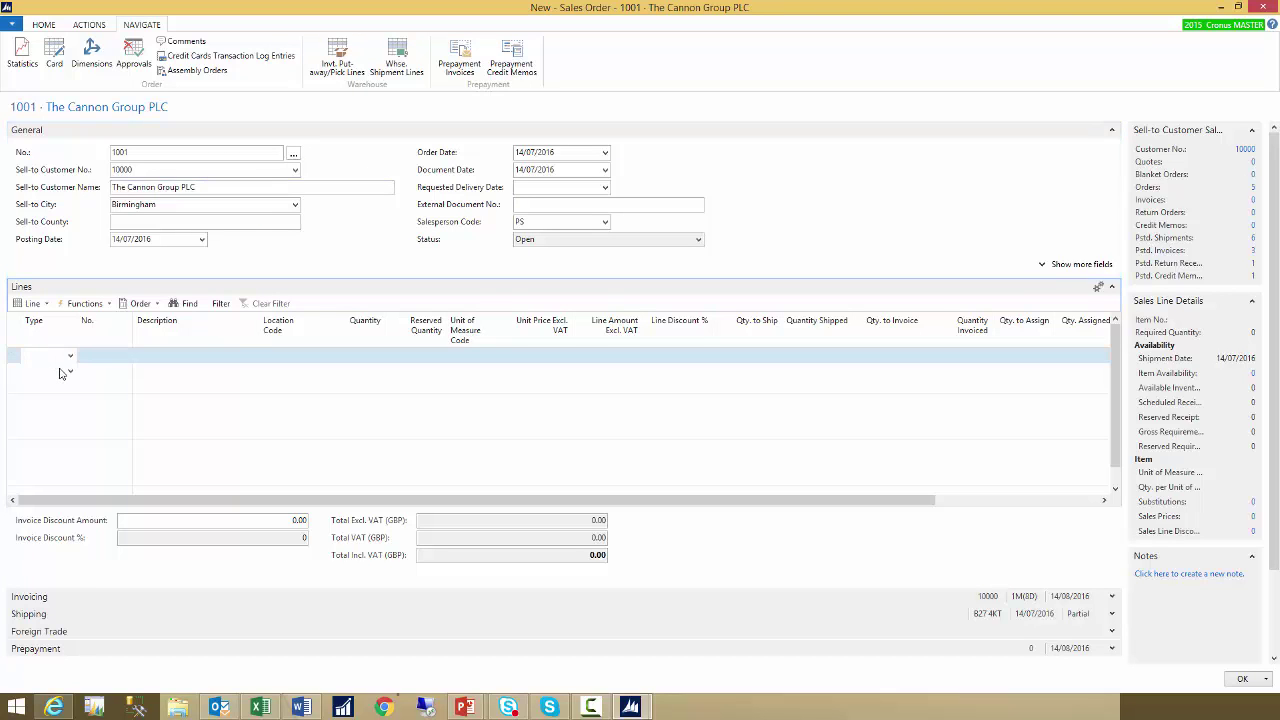
{"action": "type", "text": "i"}
{"action": "key", "text": "Tab"}
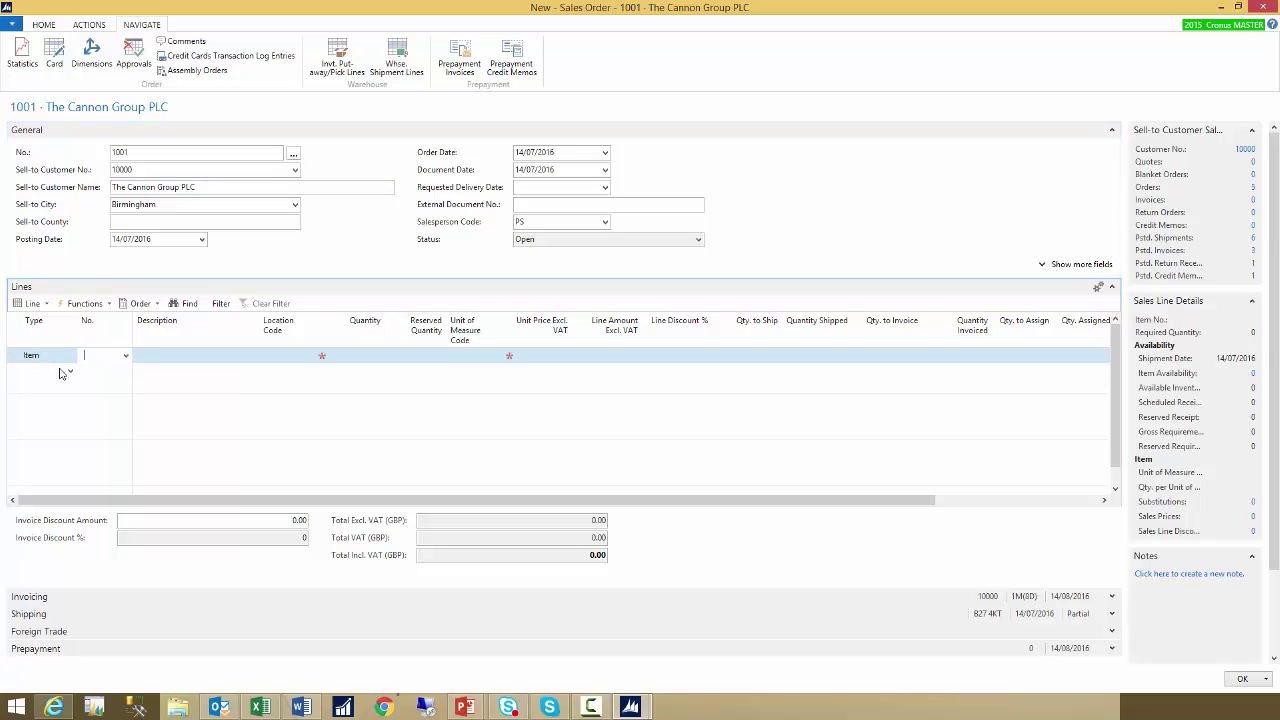
{"action": "type", "text": "wheel"}
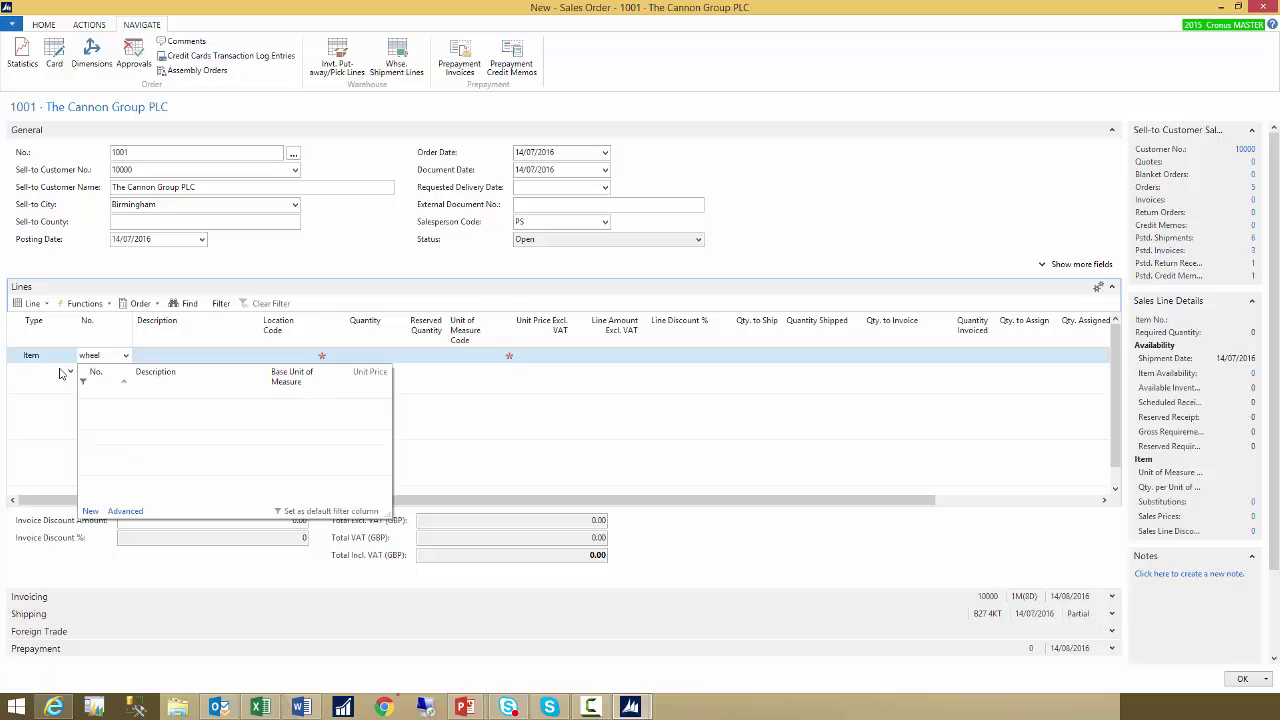
{"action": "left_click", "coordinate": [160, 378]}
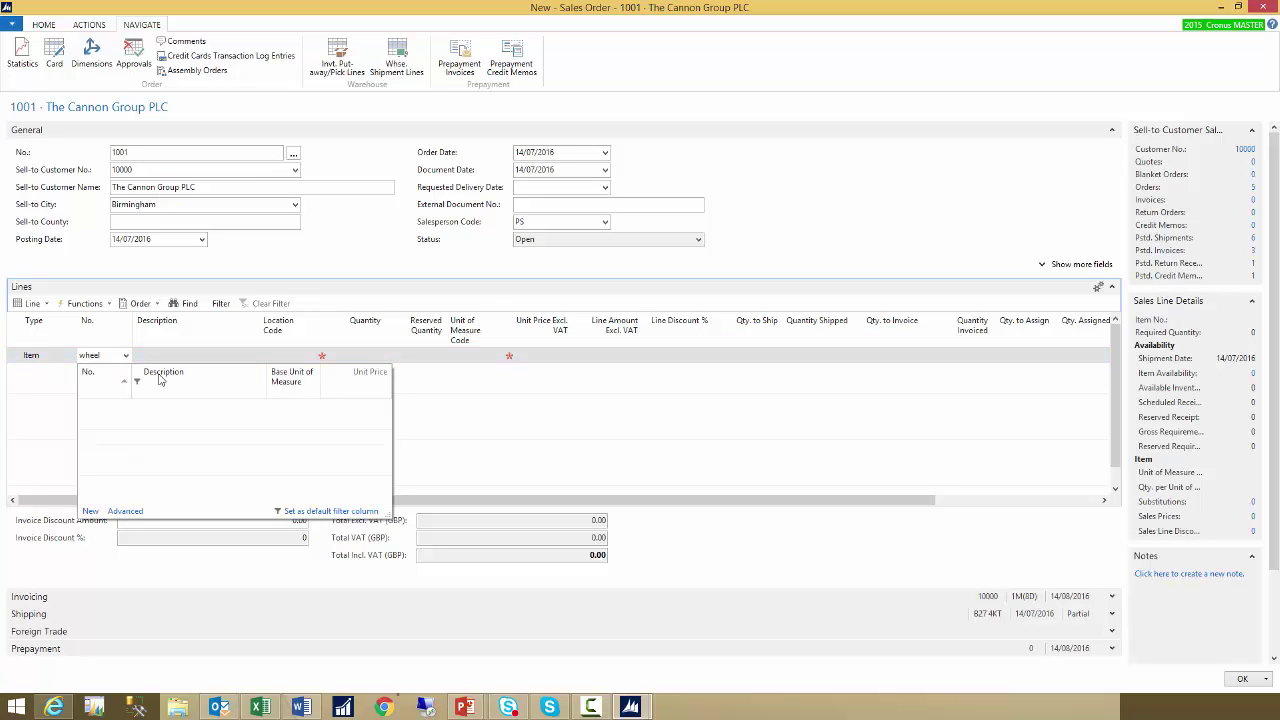
{"action": "left_click", "coordinate": [111, 354]}
{"action": "key", "text": "BackSpace"}
{"action": "left_click", "coordinate": [167, 442]}
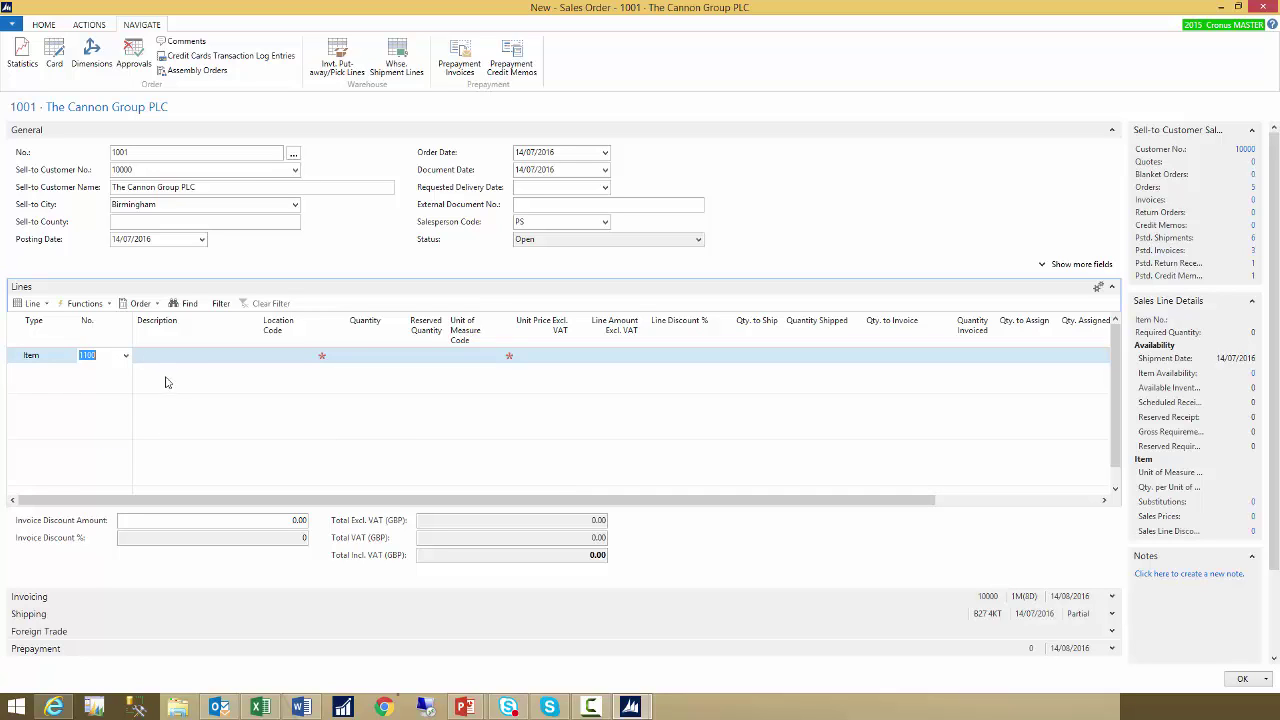
{"action": "key", "text": "BackSpace"}
{"action": "type", "text": "1100"}
{"action": "key", "text": "Tab"}
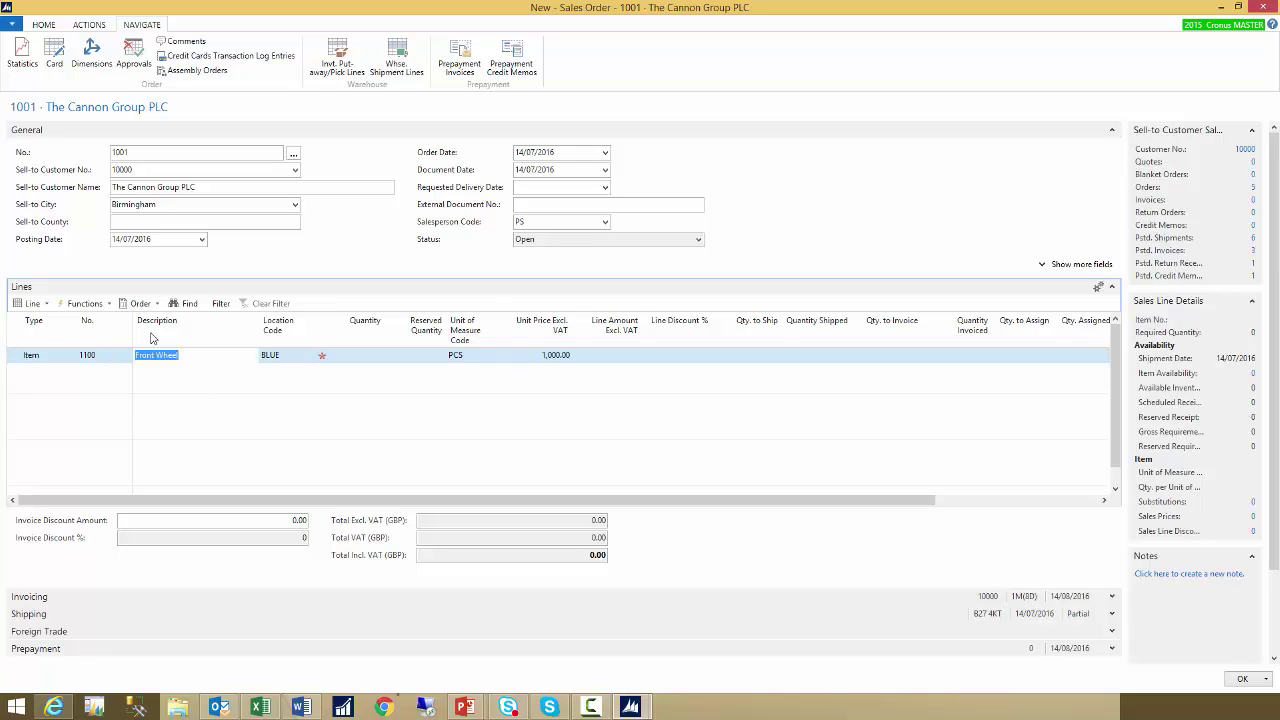
Check the dimension set entries of the Front Wheel sales line, closing them and the sales order
{"action": "left_click", "coordinate": [47, 305]}
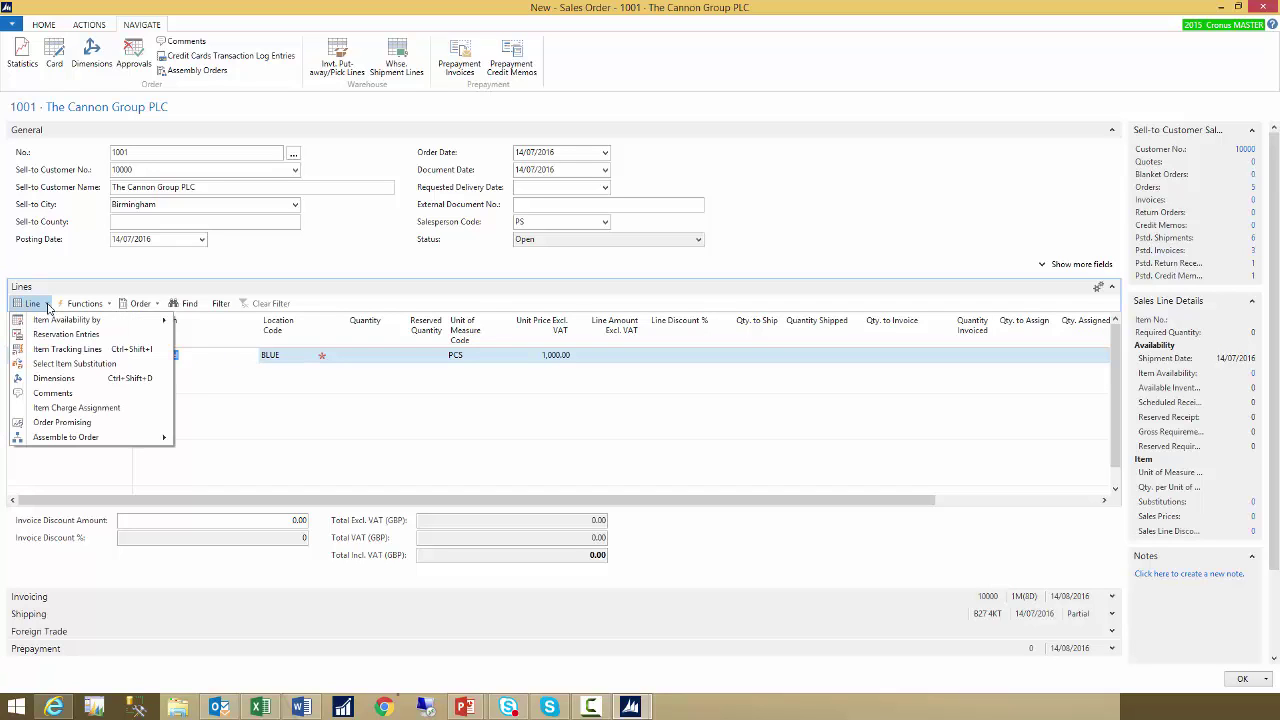
{"action": "left_click", "coordinate": [54, 380]}
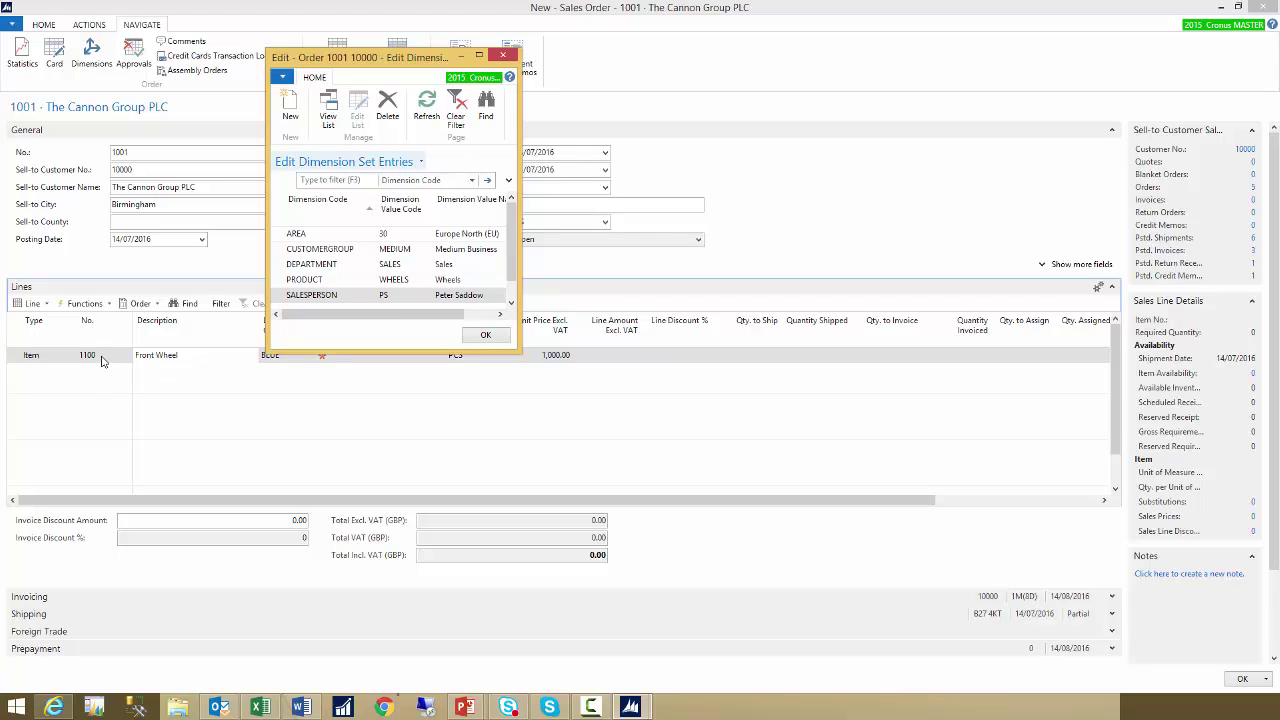
{"action": "left_click", "coordinate": [487, 338]}
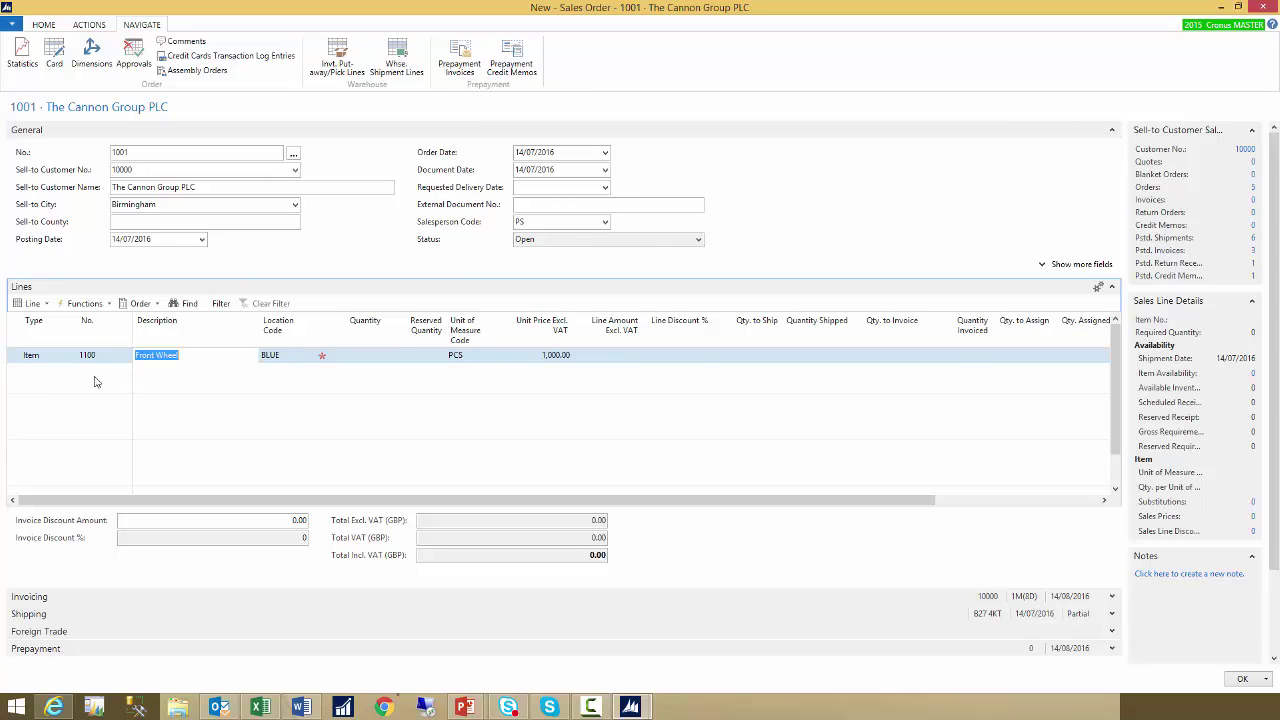
{"action": "left_click", "coordinate": [52, 372]}
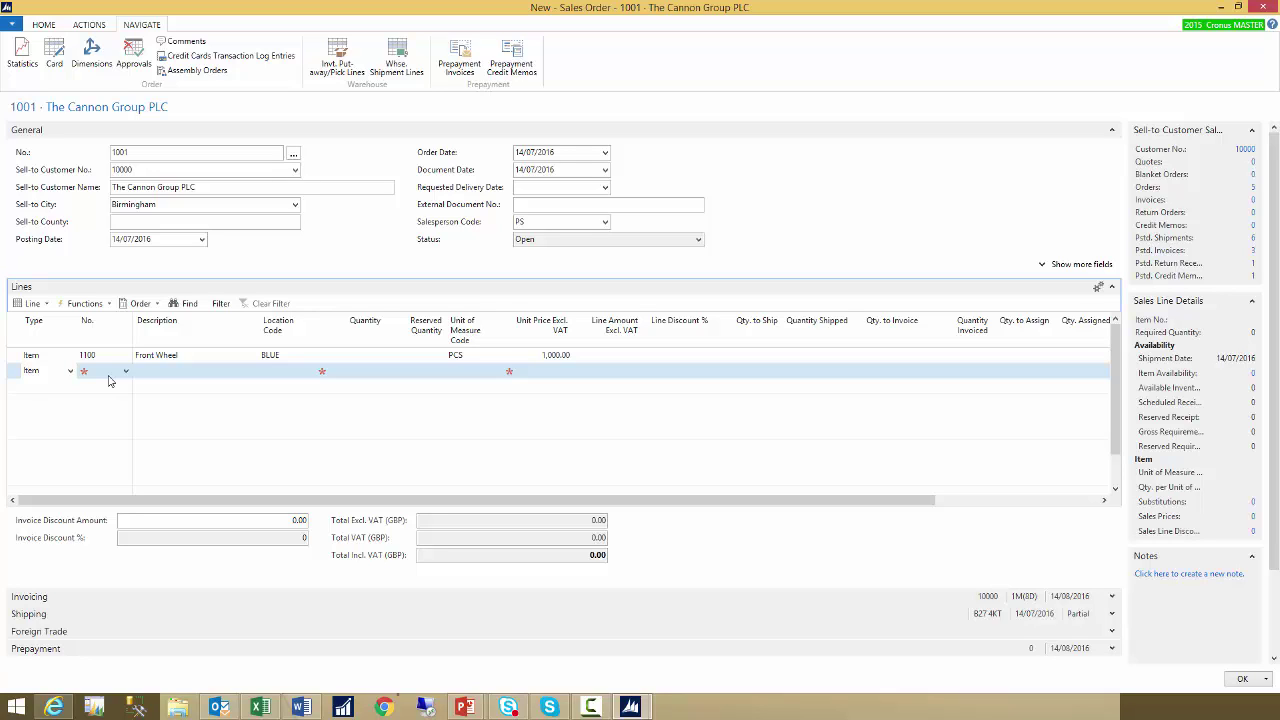
{"action": "left_click", "coordinate": [1243, 680]}
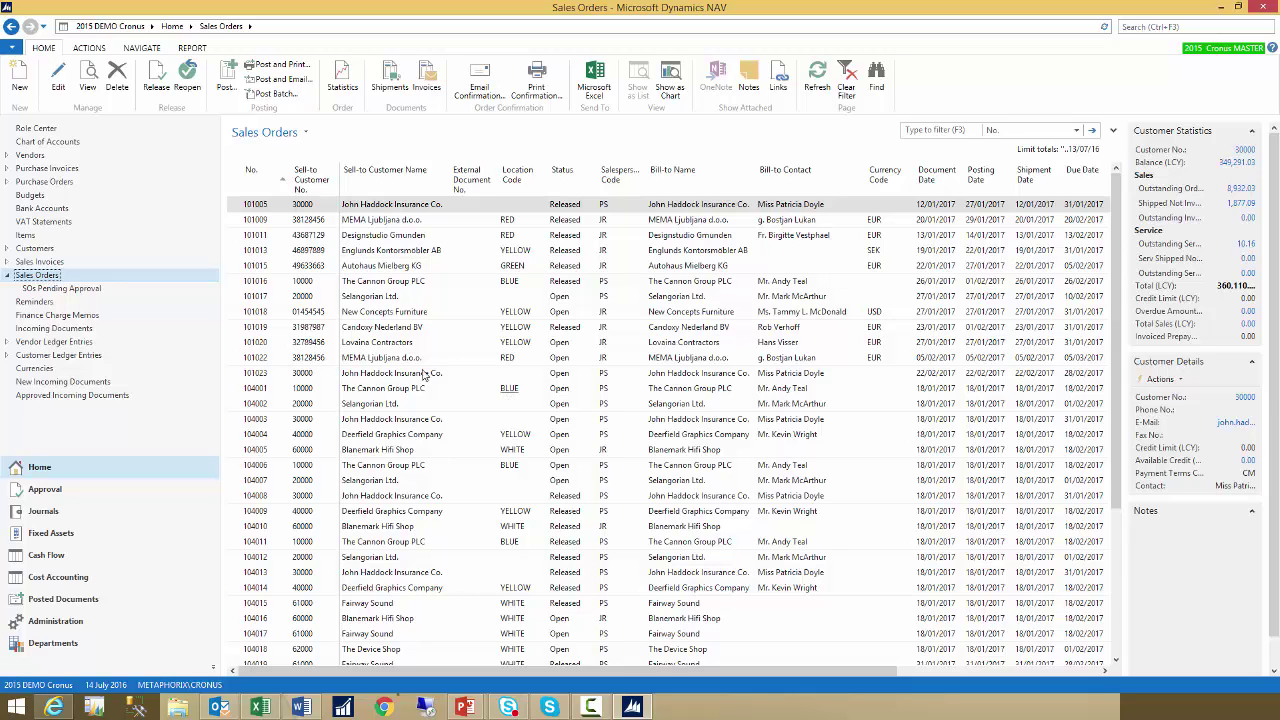
Open G/L Balance by Dimension from the chart of accounts and check its Show as Lines and Show as Columns settings
{"action": "left_click", "coordinate": [68, 147]}
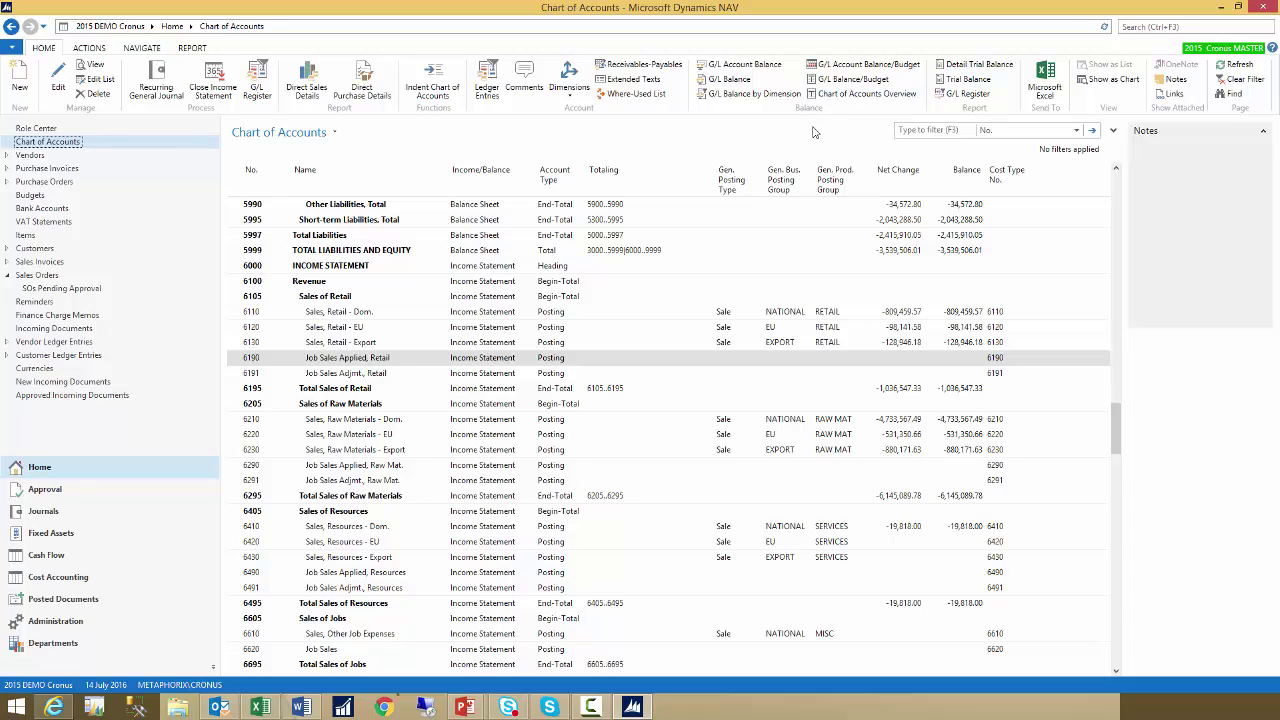
{"action": "left_click", "coordinate": [740, 94]}
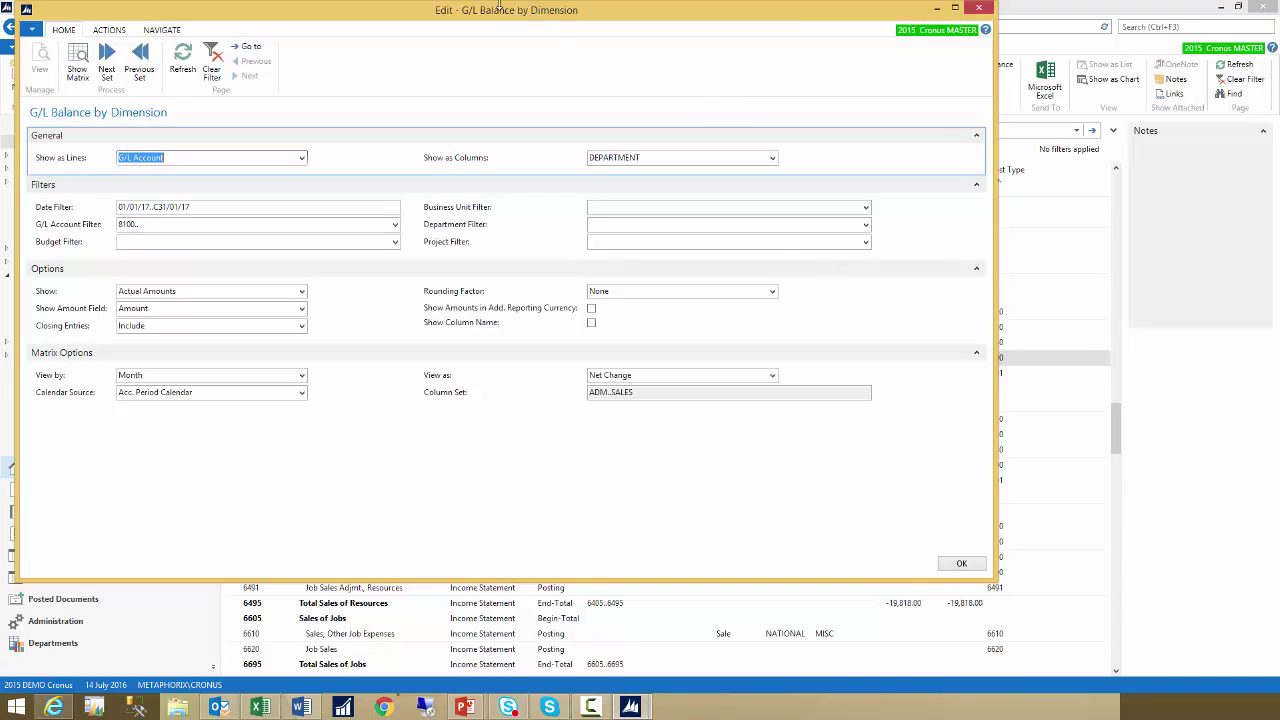
{"action": "left_click_drag", "start_coordinate": [499, 8], "coordinate": [598, 37]}
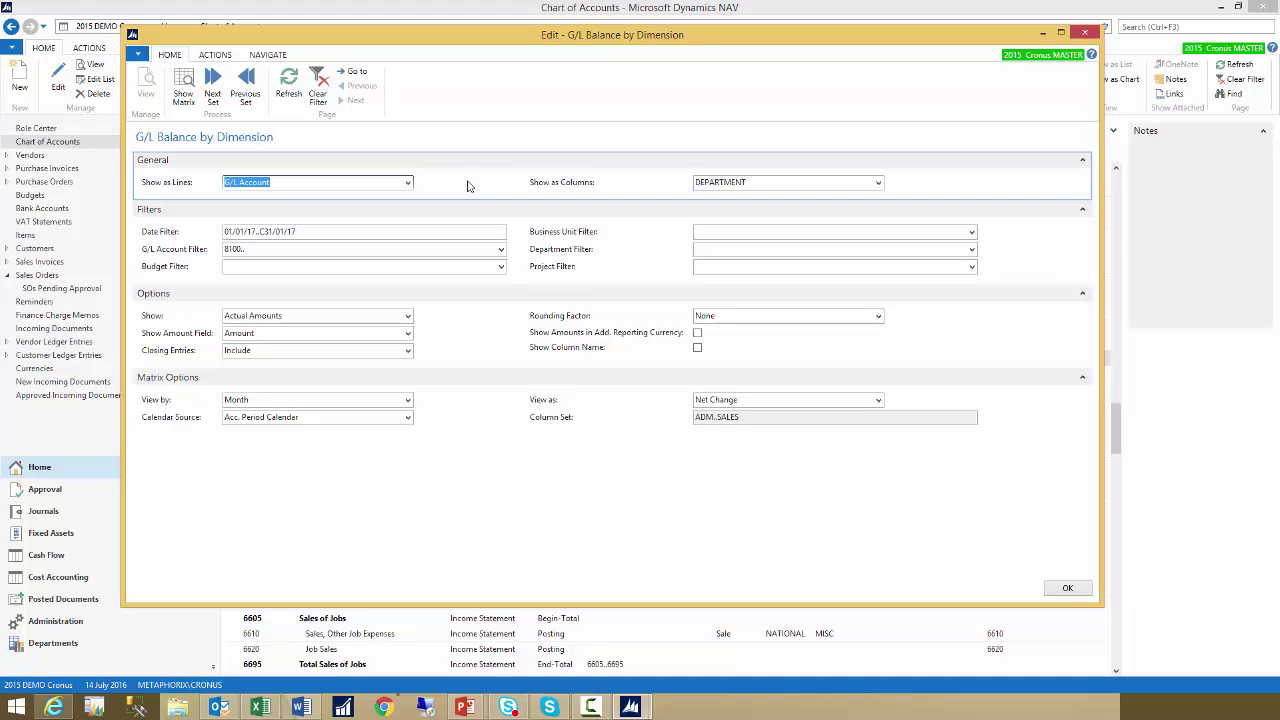
{"action": "left_click_drag", "start_coordinate": [350, 181], "coordinate": [213, 180]}
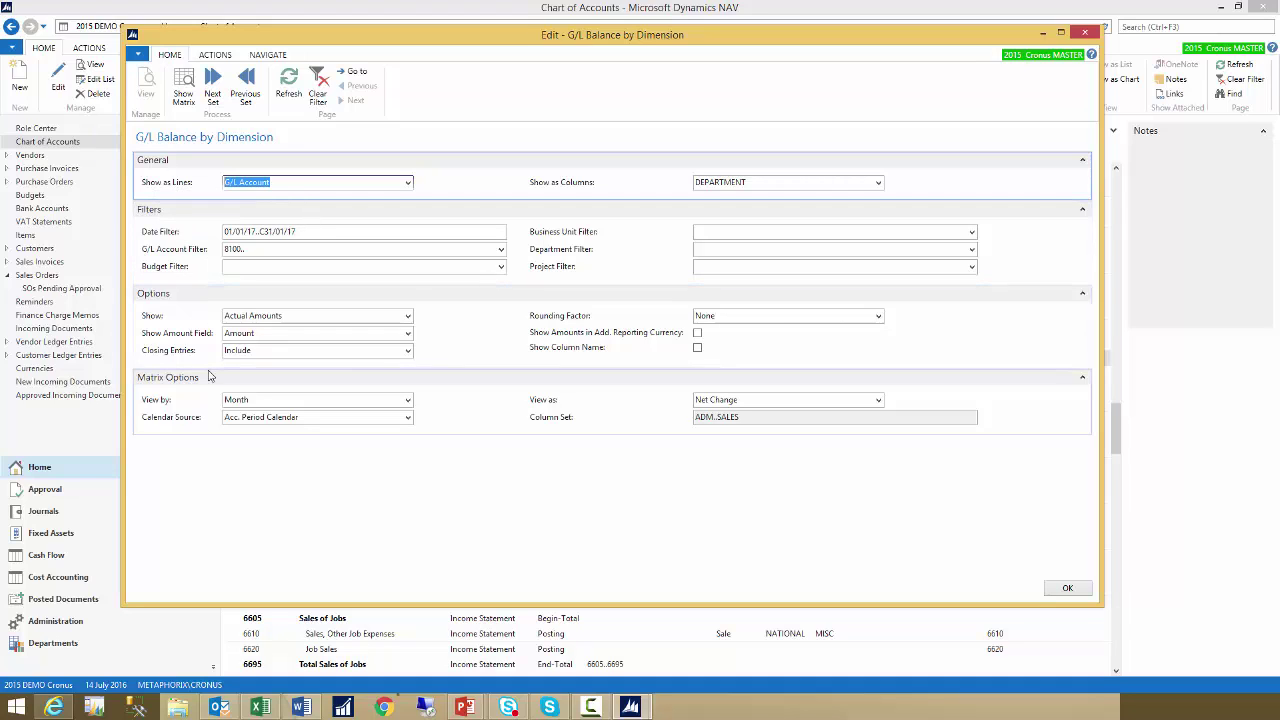
{"action": "left_click", "coordinate": [836, 186]}
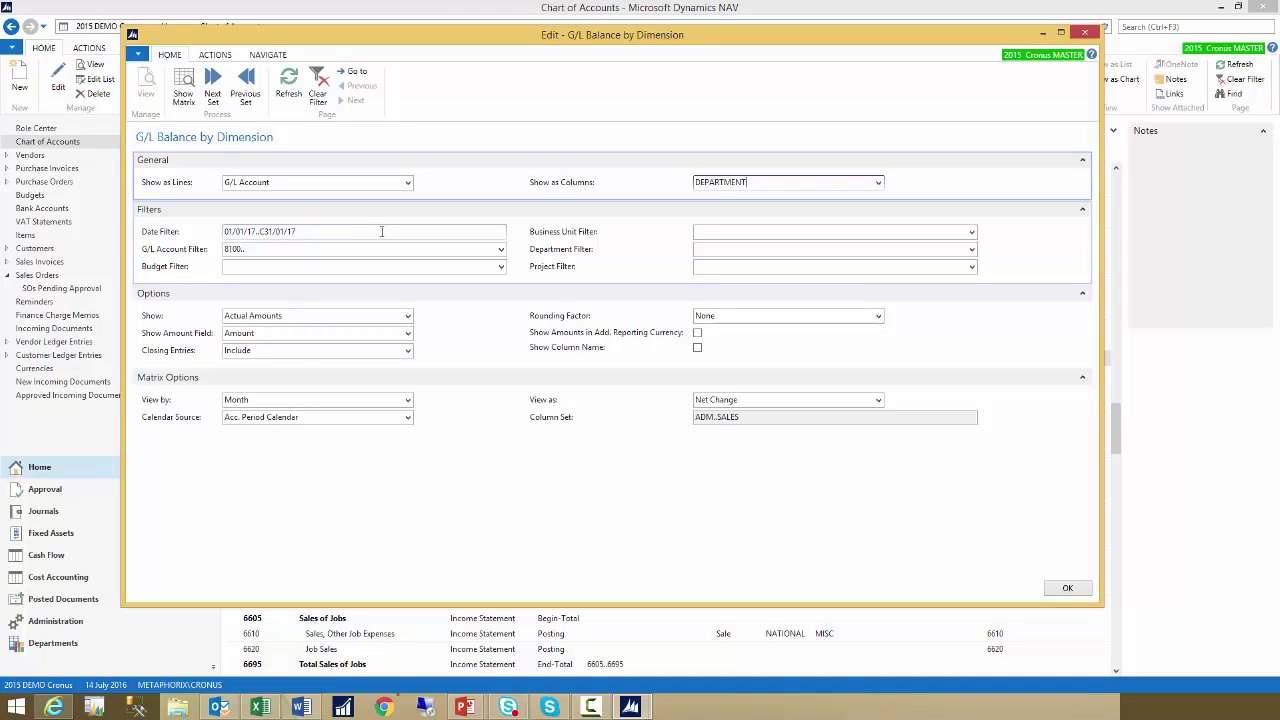
Replace the Date Filter with the range 011216..311216
{"action": "left_click", "coordinate": [326, 233]}
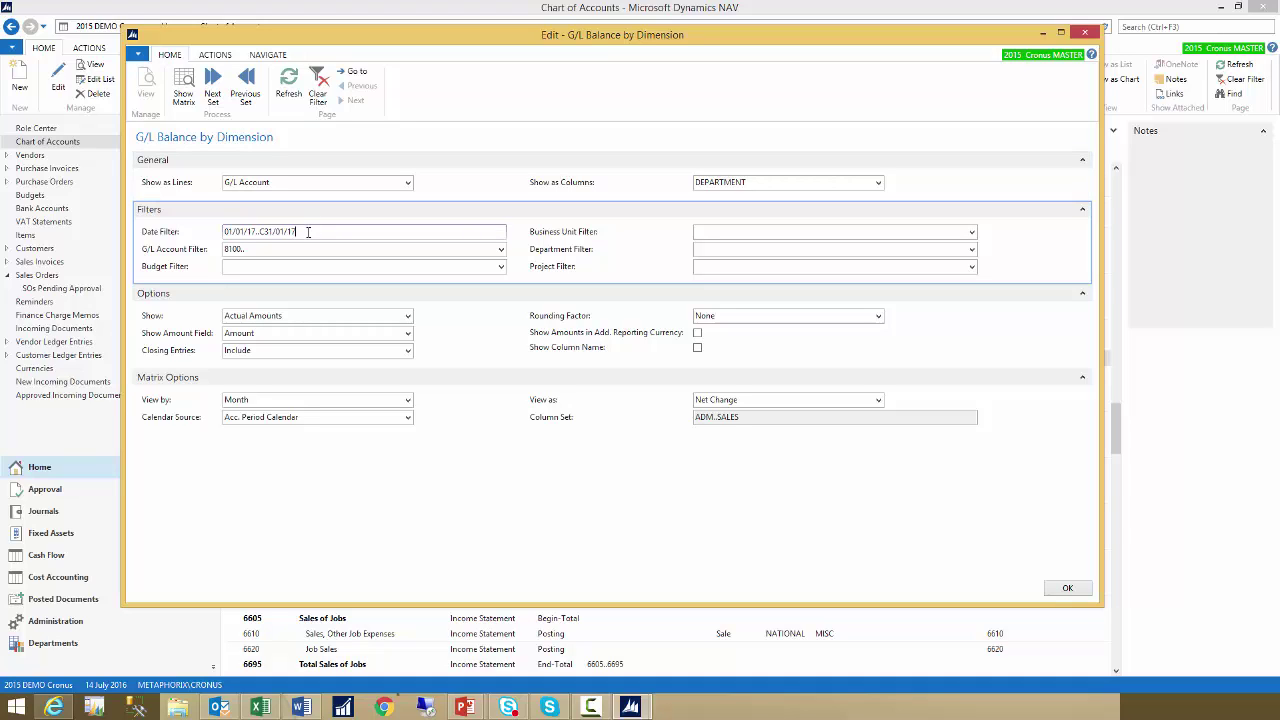
{"action": "key", "text": "shift+Left"}
{"action": "key", "text": "shift+Left"}
{"action": "key", "text": "shift+Left"}
{"action": "key", "text": "shift+Left"}
{"action": "key", "text": "shift+Left"}
{"action": "key", "text": "shift+Left"}
{"action": "key", "text": "shift+Left"}
{"action": "key", "text": "shift+Left"}
{"action": "key", "text": "shift+Left"}
{"action": "key", "text": "shift+Left"}
{"action": "key", "text": "shift+Left"}
{"action": "key", "text": "shift+Left"}
{"action": "key", "text": "shift+Left"}
{"action": "key", "text": "shift+Left"}
{"action": "key", "text": "shift+Left"}
{"action": "key", "text": "shift+Left"}
{"action": "key", "text": "shift+Left"}
{"action": "key", "text": "shift+Left"}
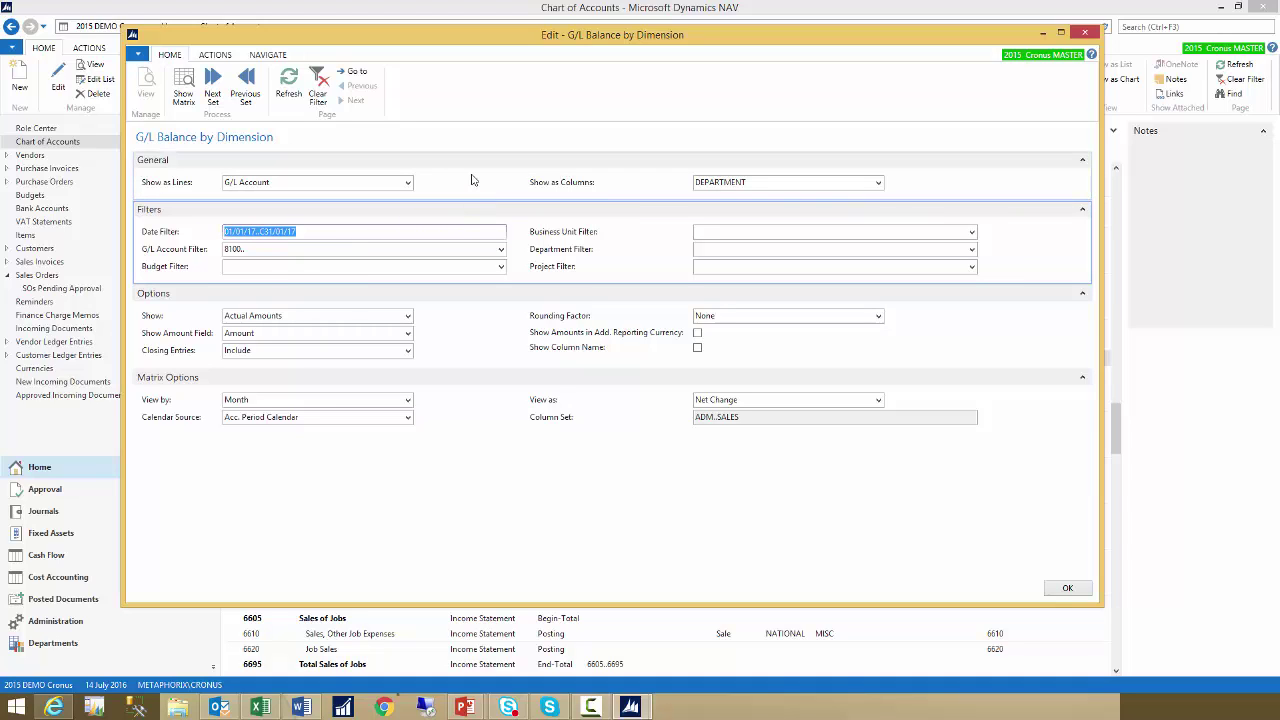
{"action": "type", "text": "011216..311216"}
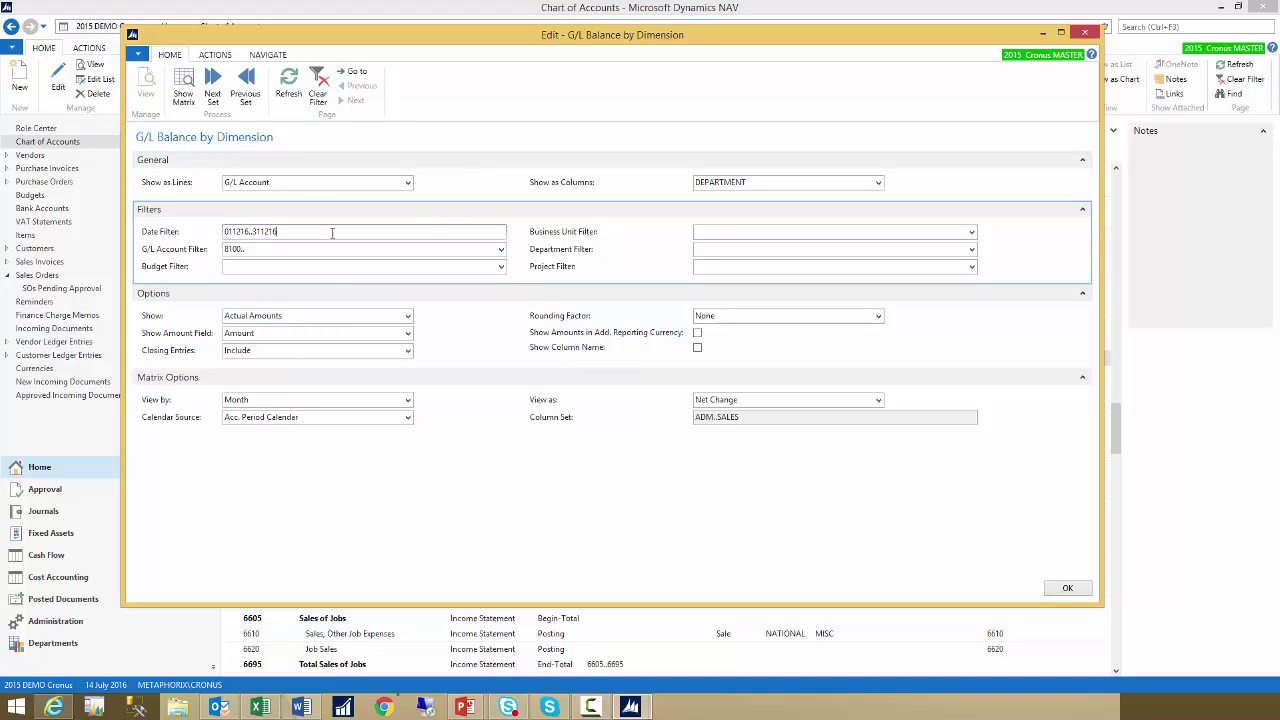
Examine the G/L Account Filter, Show Amount Field and Closing Entries settings of the balance analysis
{"action": "left_click", "coordinate": [312, 247]}
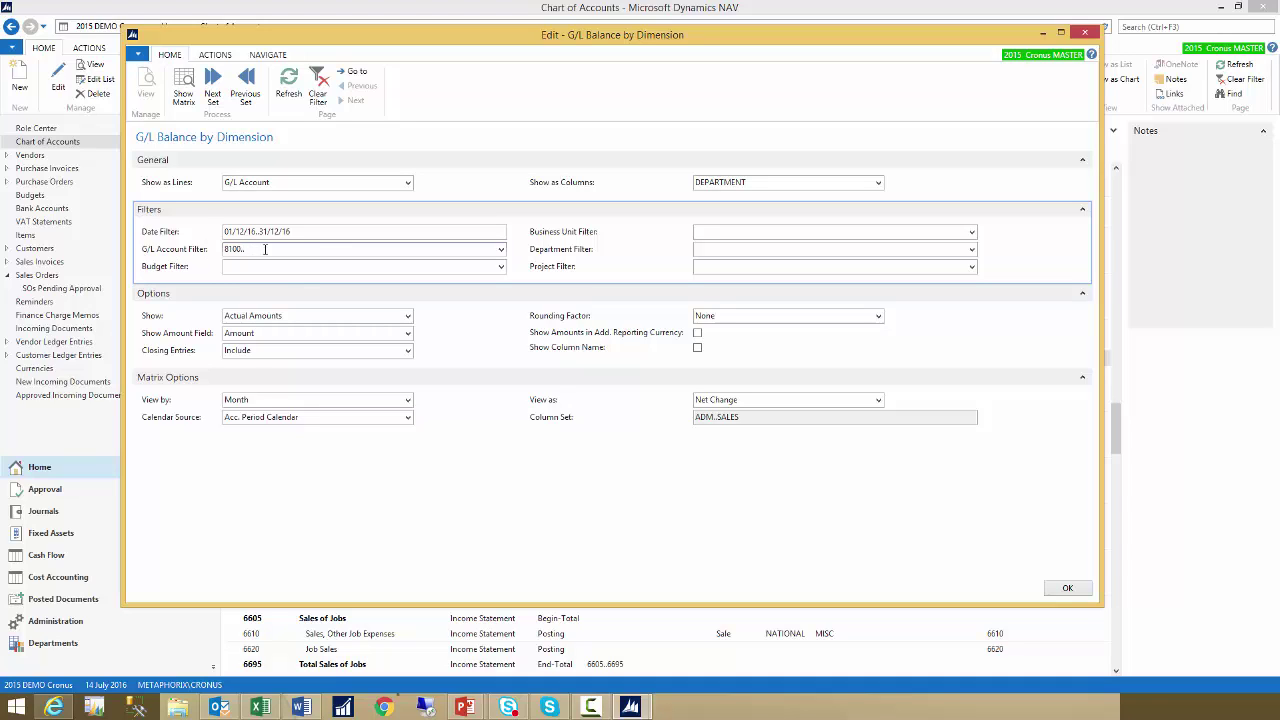
{"action": "left_click_drag", "start_coordinate": [273, 245], "coordinate": [174, 244]}
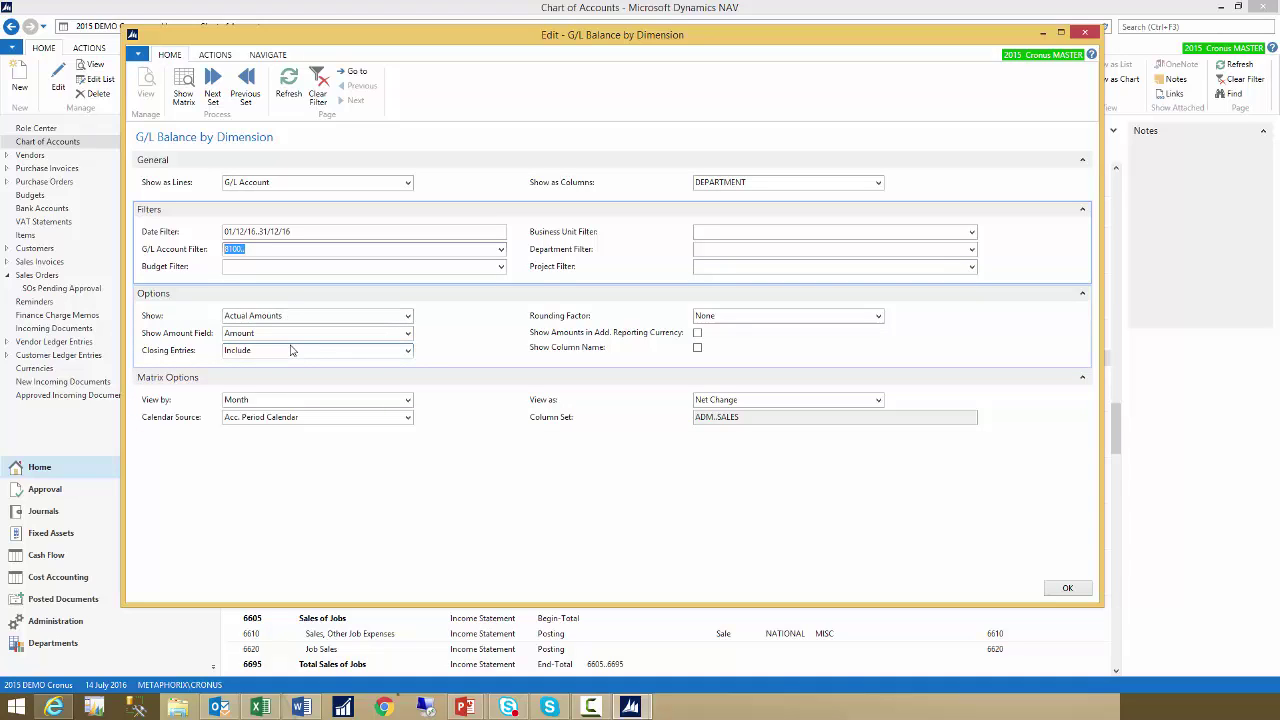
{"action": "left_click", "coordinate": [276, 333]}
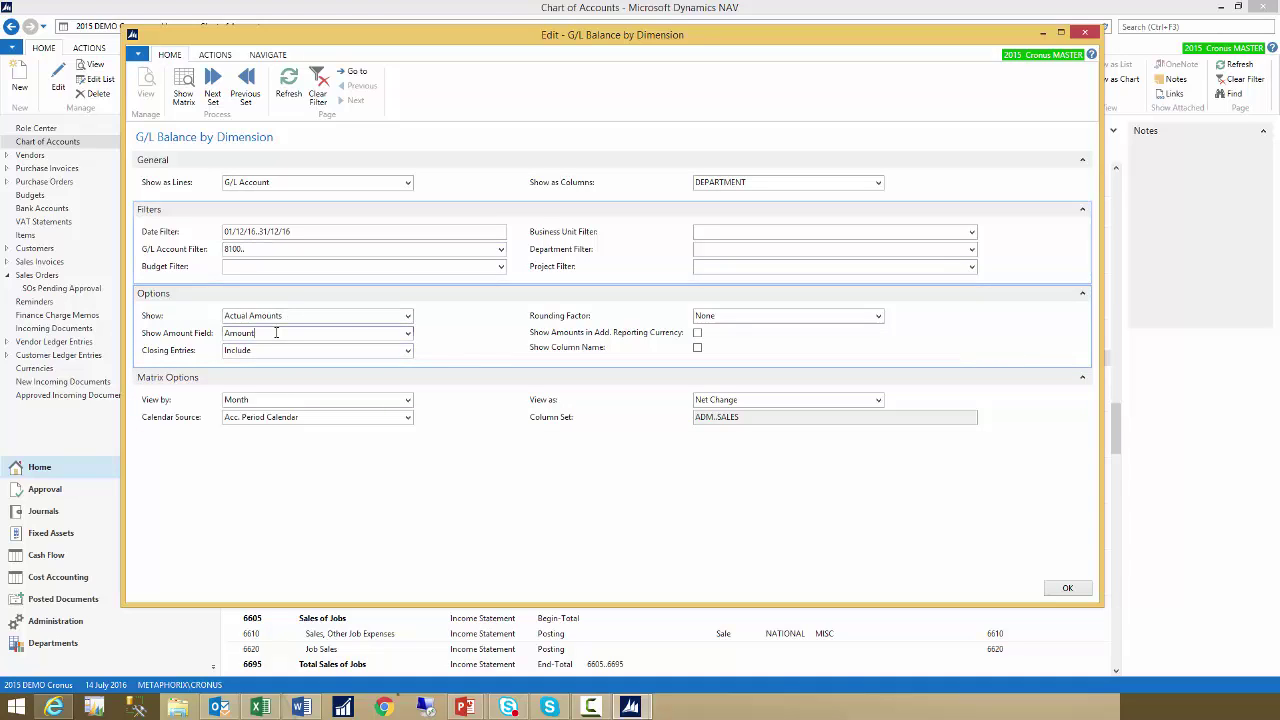
{"action": "left_click", "coordinate": [320, 350]}
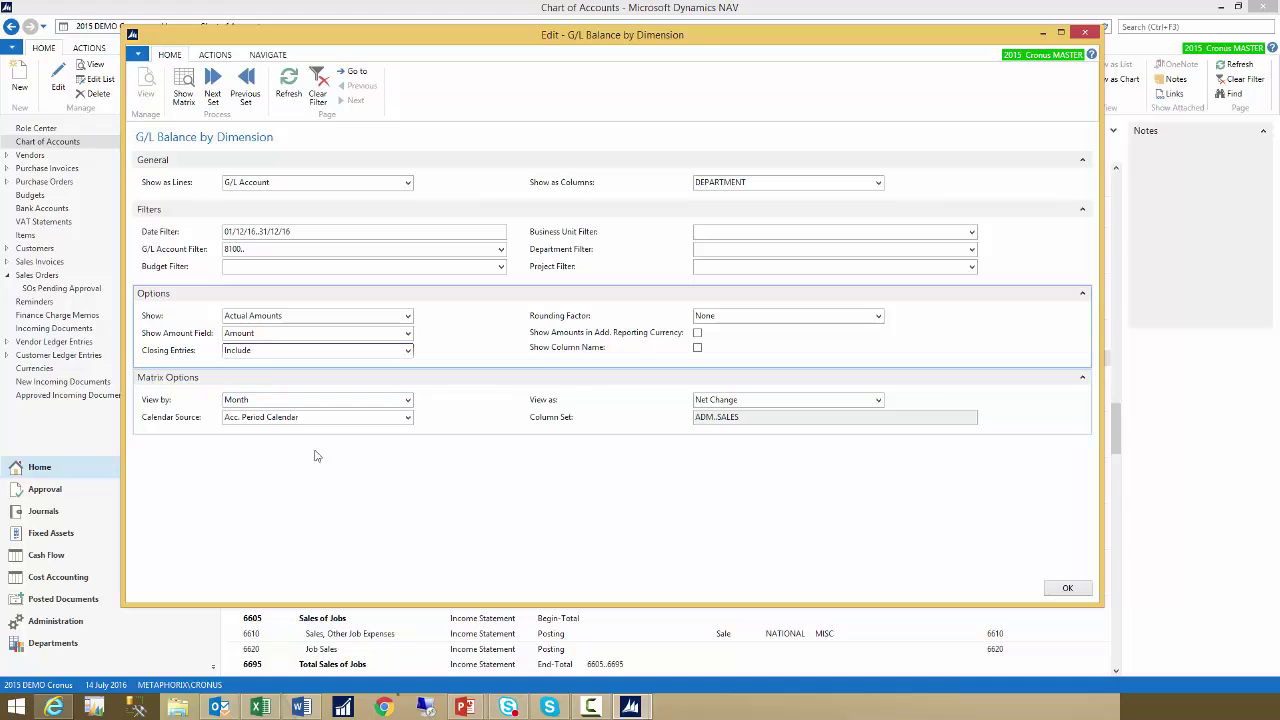
Examine the View by, Calendar Source and View as choices in the Matrix Options of the balance analysis
{"action": "left_click", "coordinate": [250, 401]}
{"action": "left_click", "coordinate": [407, 401]}
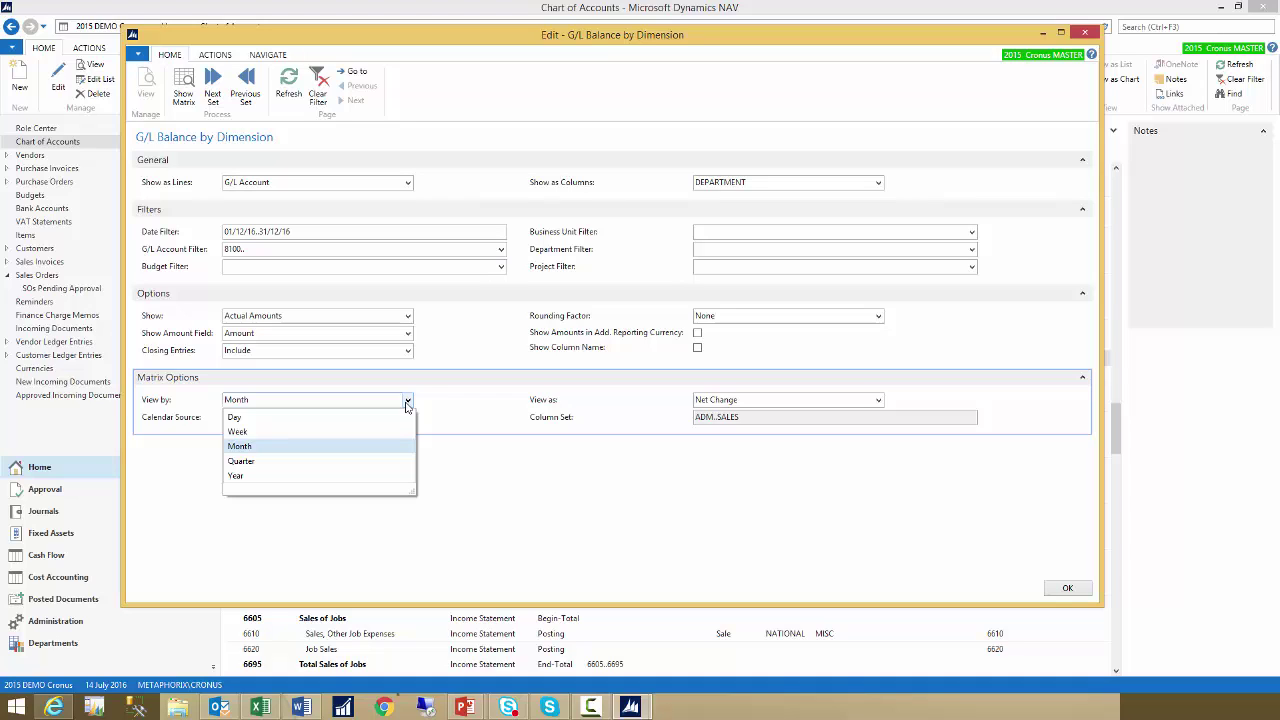
{"action": "left_click", "coordinate": [407, 401]}
{"action": "left_click", "coordinate": [335, 417]}
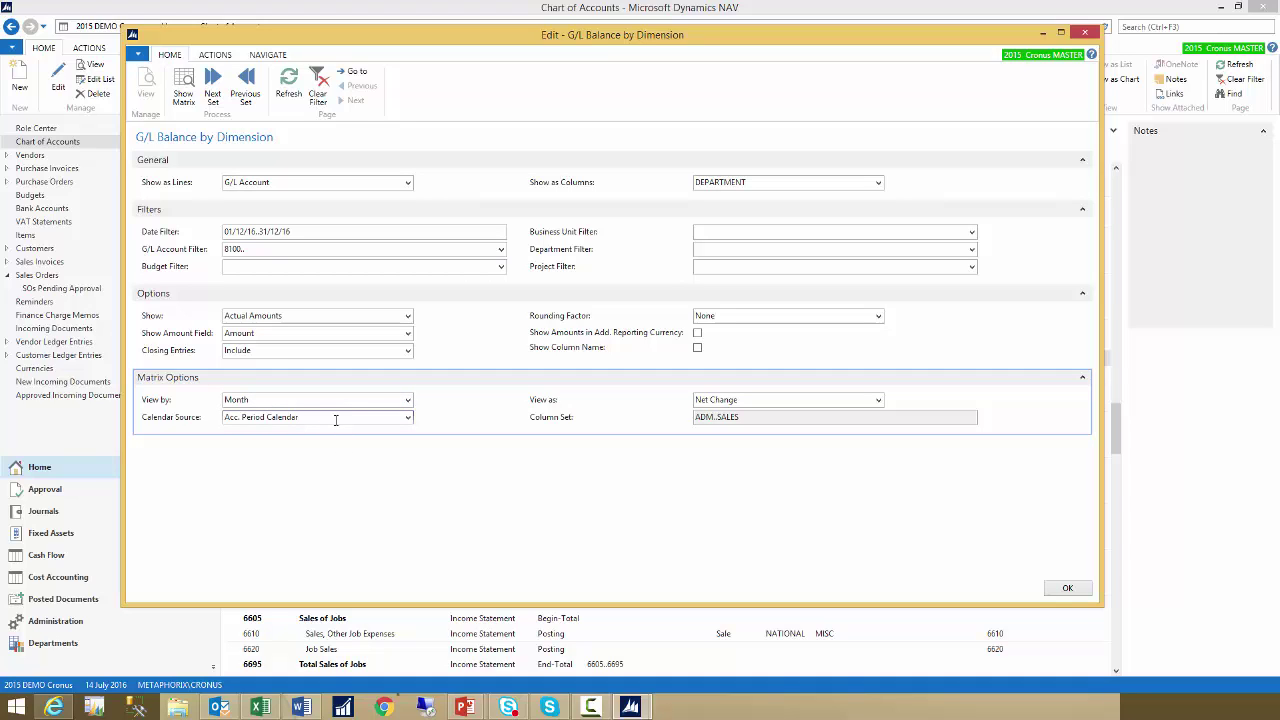
{"action": "left_click", "coordinate": [408, 418]}
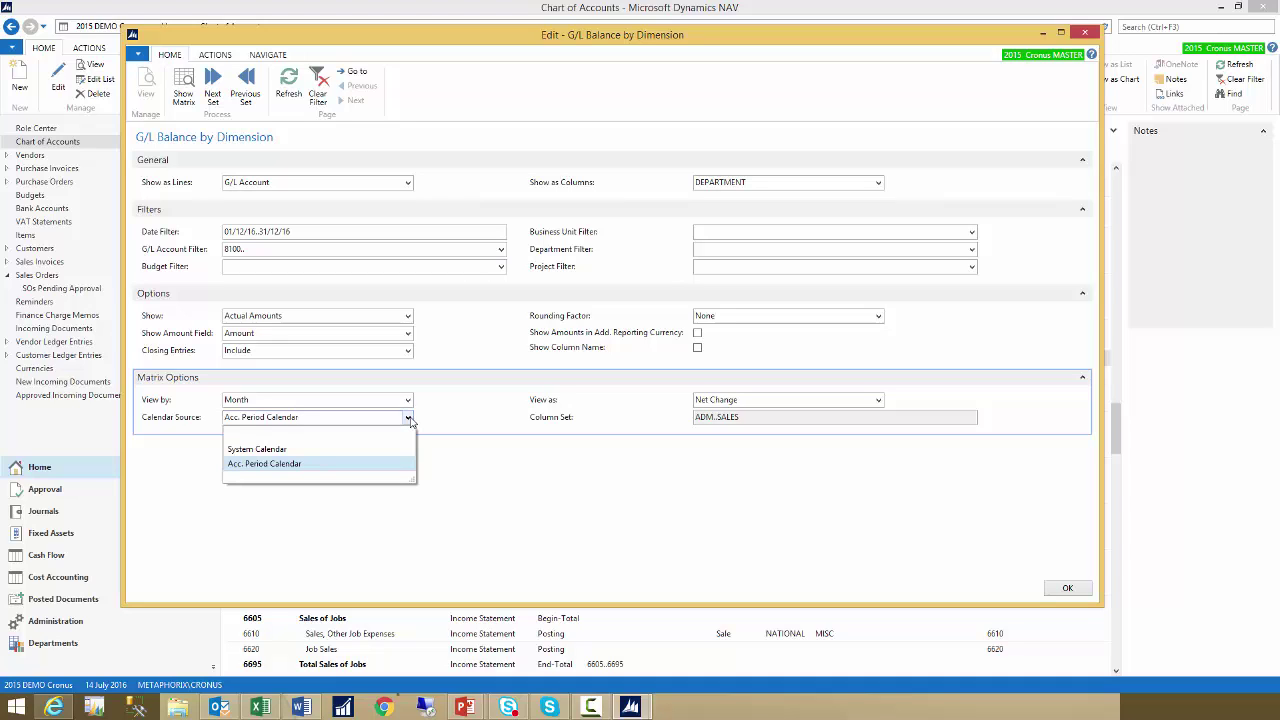
{"action": "left_click", "coordinate": [408, 418]}
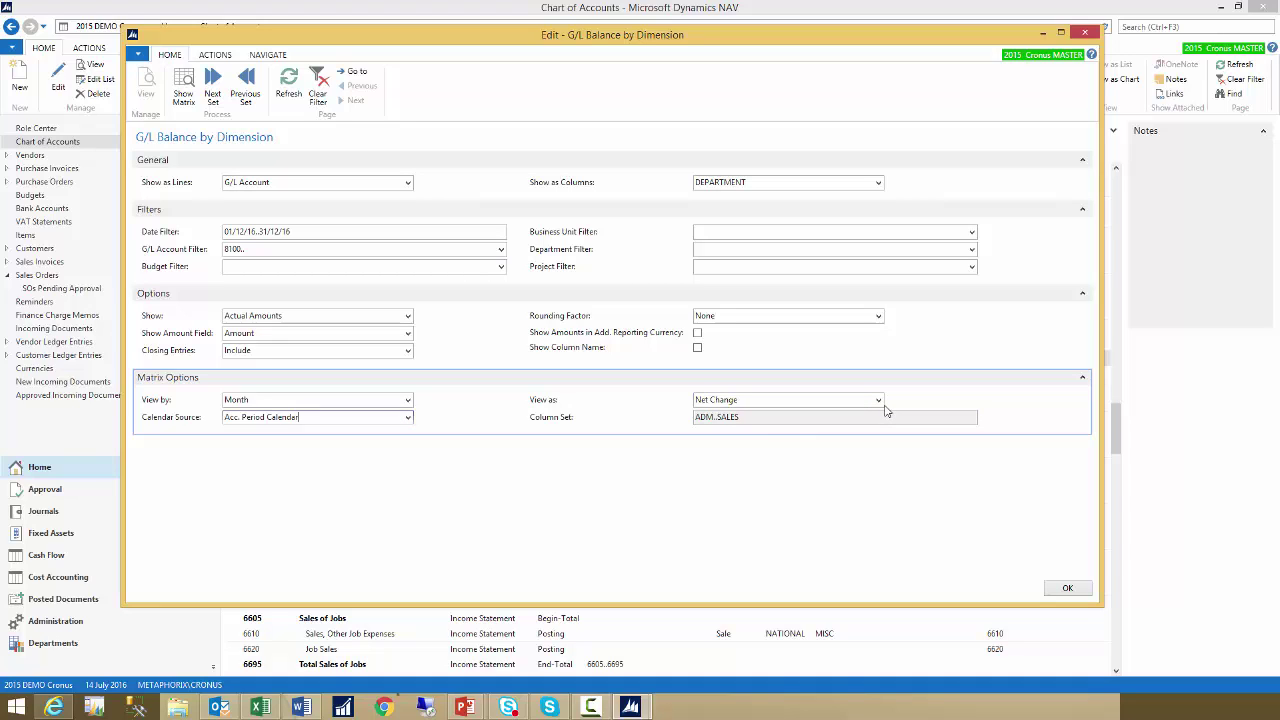
{"action": "left_click", "coordinate": [879, 401]}
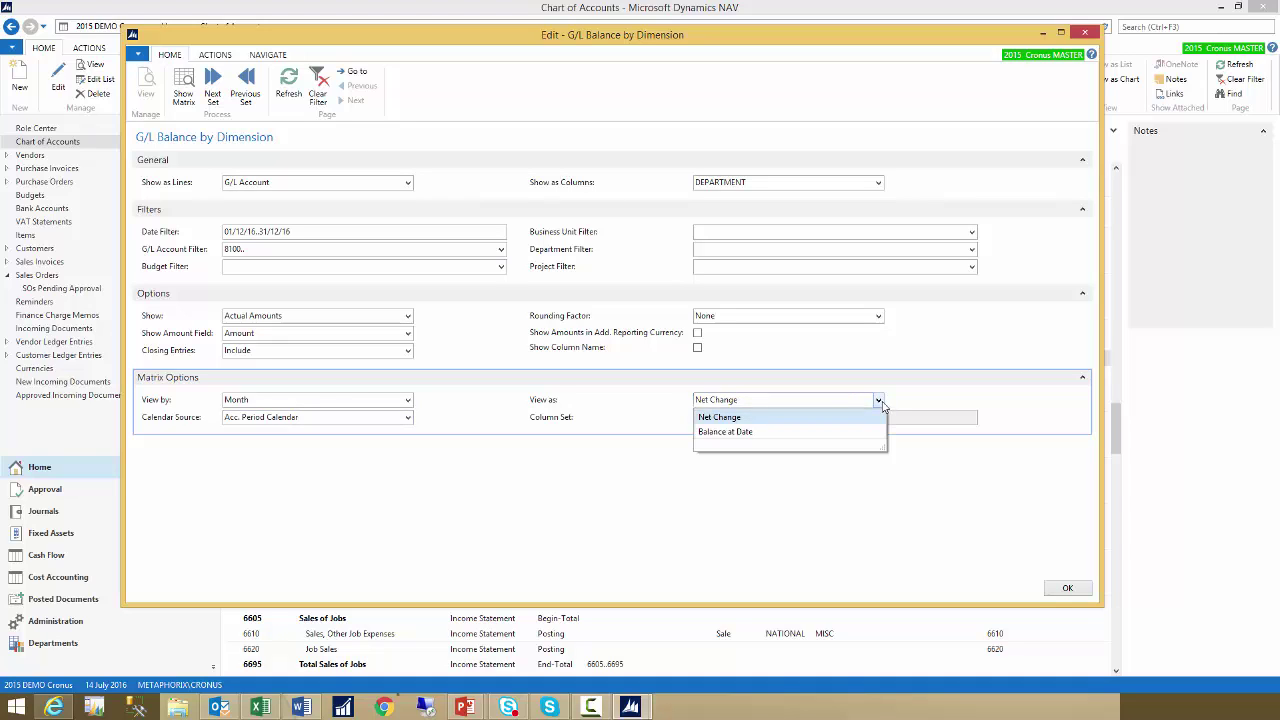
{"action": "left_click", "coordinate": [879, 401]}
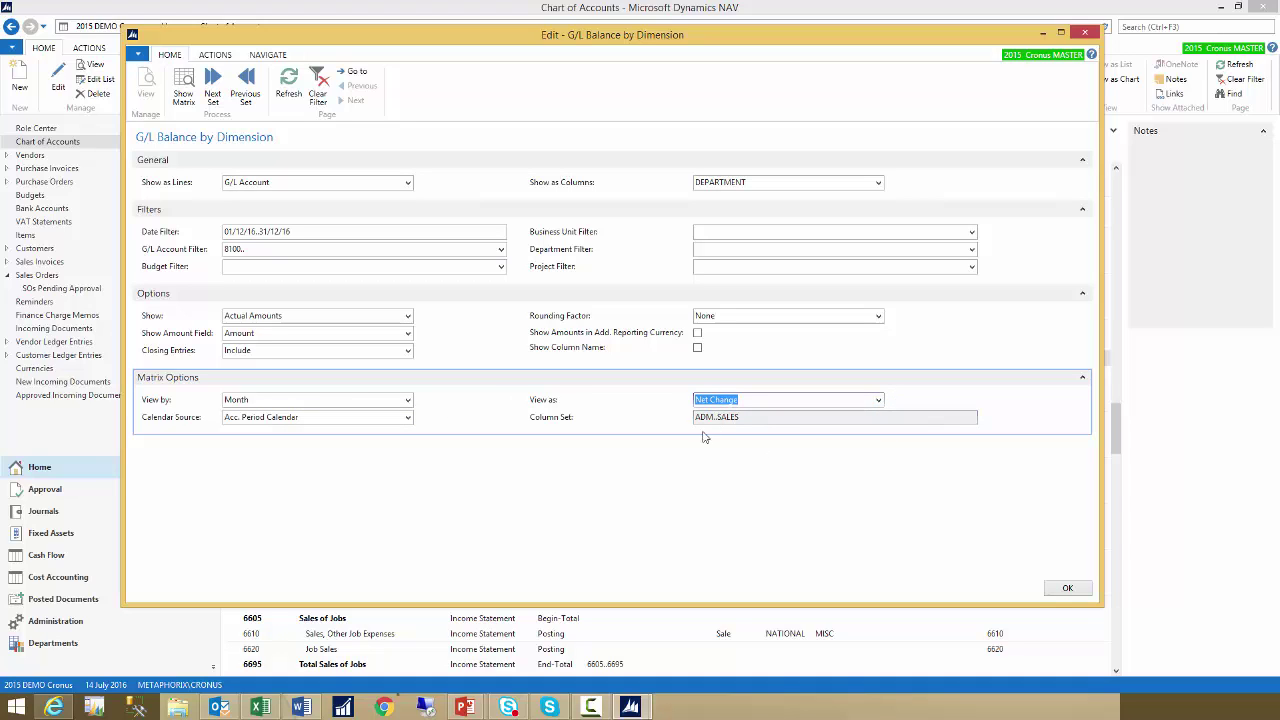
Try Show Column Name for the DEPARTMENT columns and turn it back off
{"action": "left_click_drag", "start_coordinate": [763, 182], "coordinate": [694, 182]}
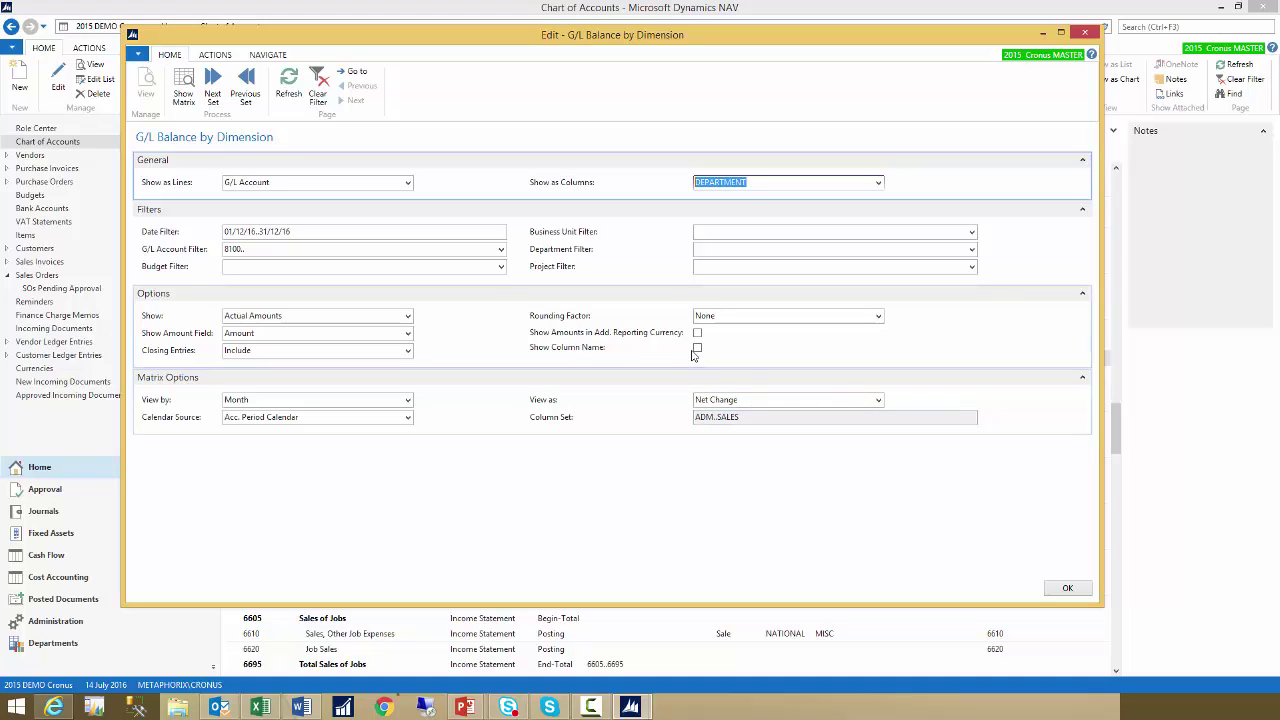
{"action": "left_click", "coordinate": [697, 349]}
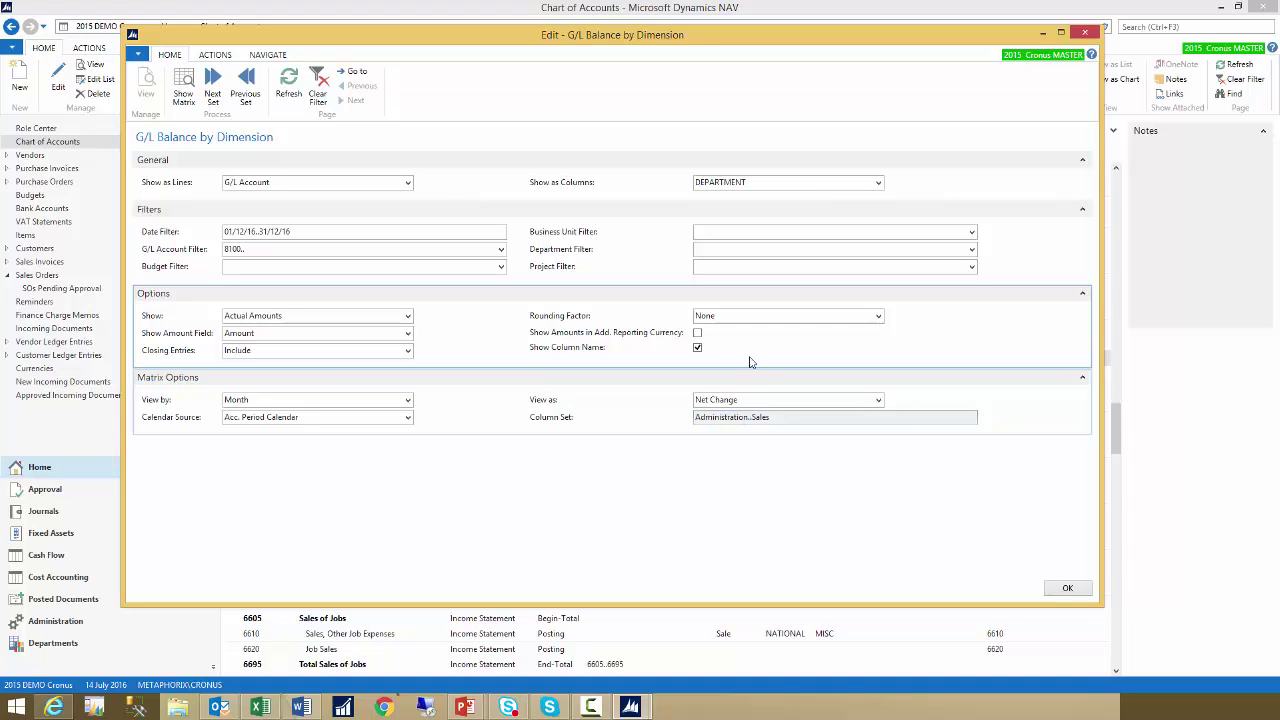
{"action": "left_click", "coordinate": [699, 349]}
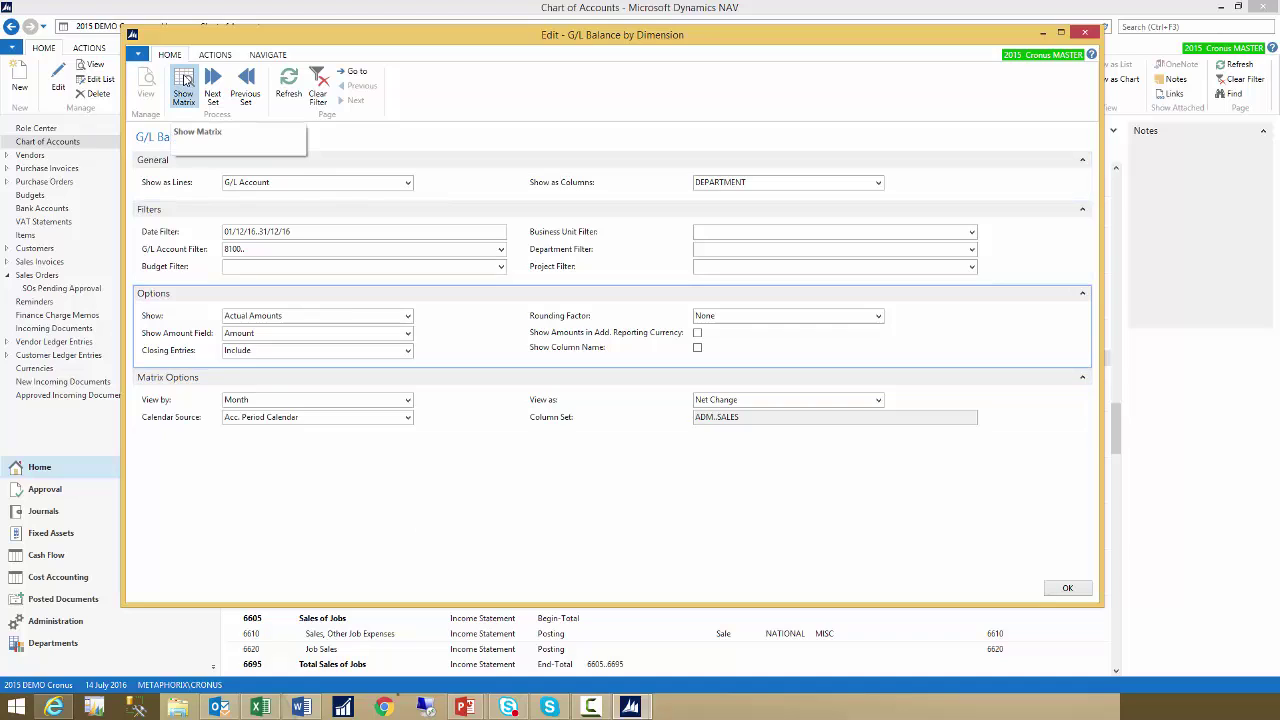
Show the G/L balance matrix by department to review it, closing the matrix and the G/L Balance by Dimension window
{"action": "left_click", "coordinate": [184, 80]}
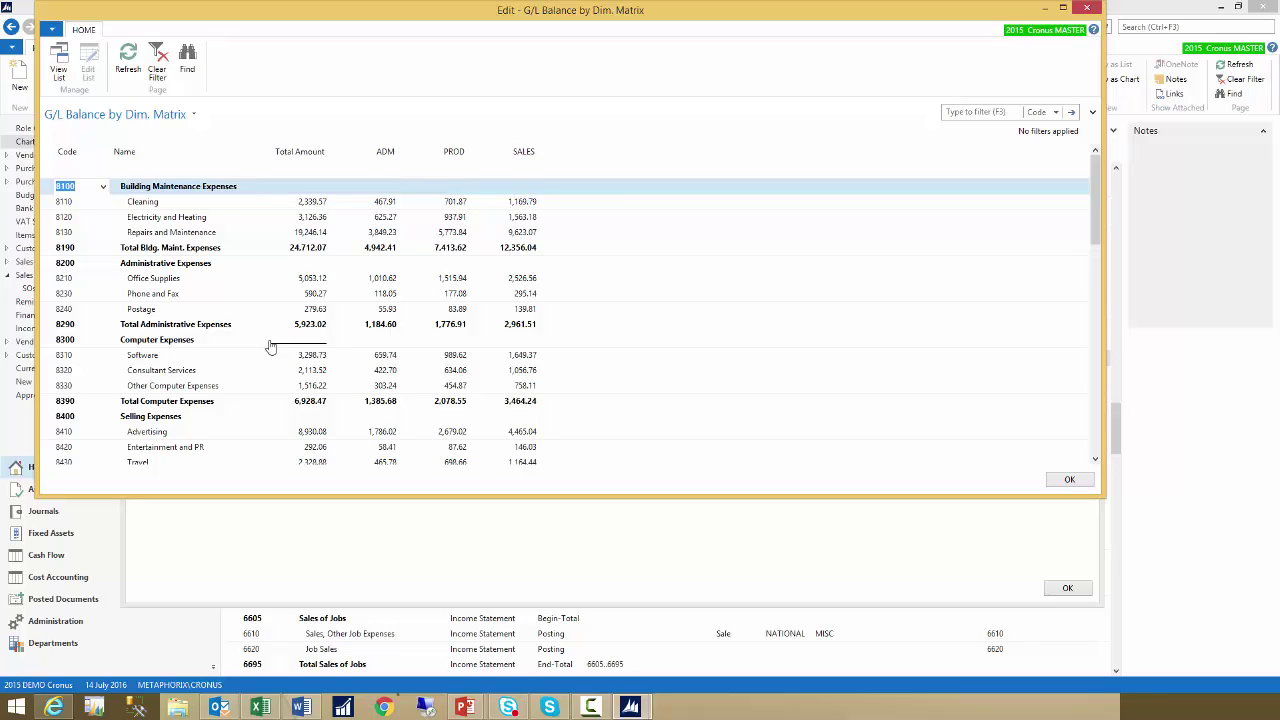
{"action": "key", "text": "Escape"}
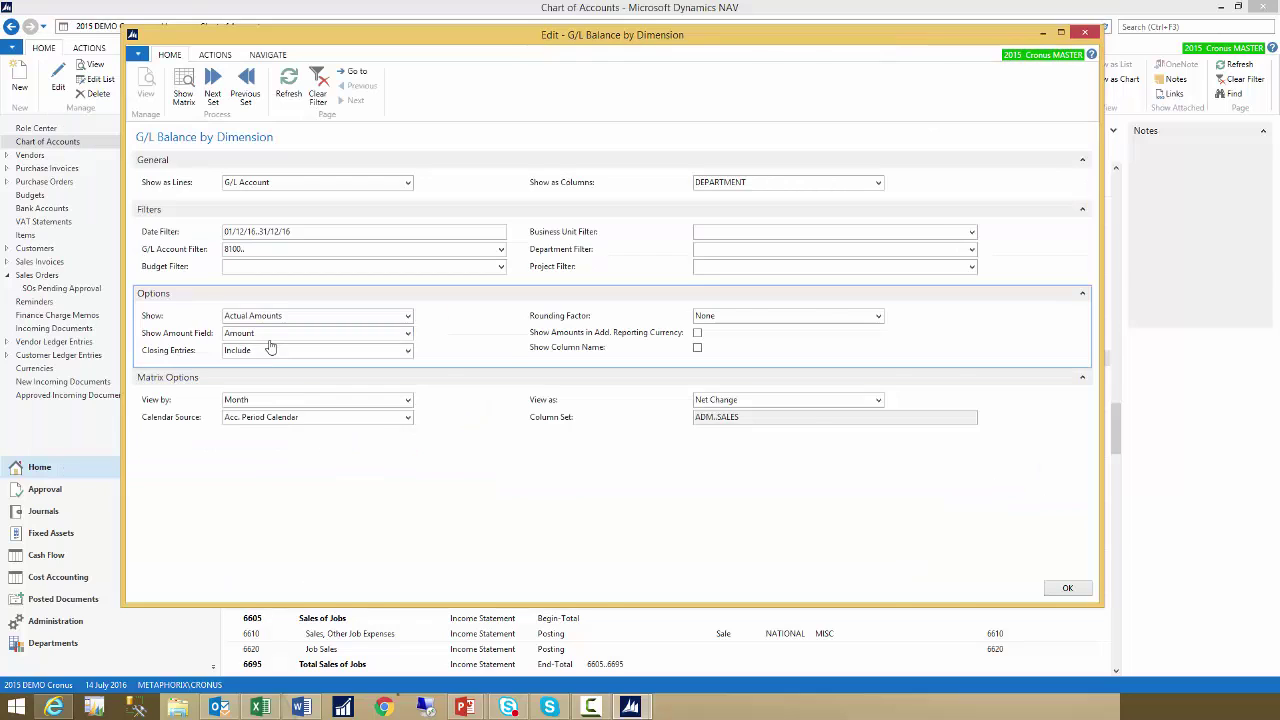
{"action": "key", "text": "Escape"}
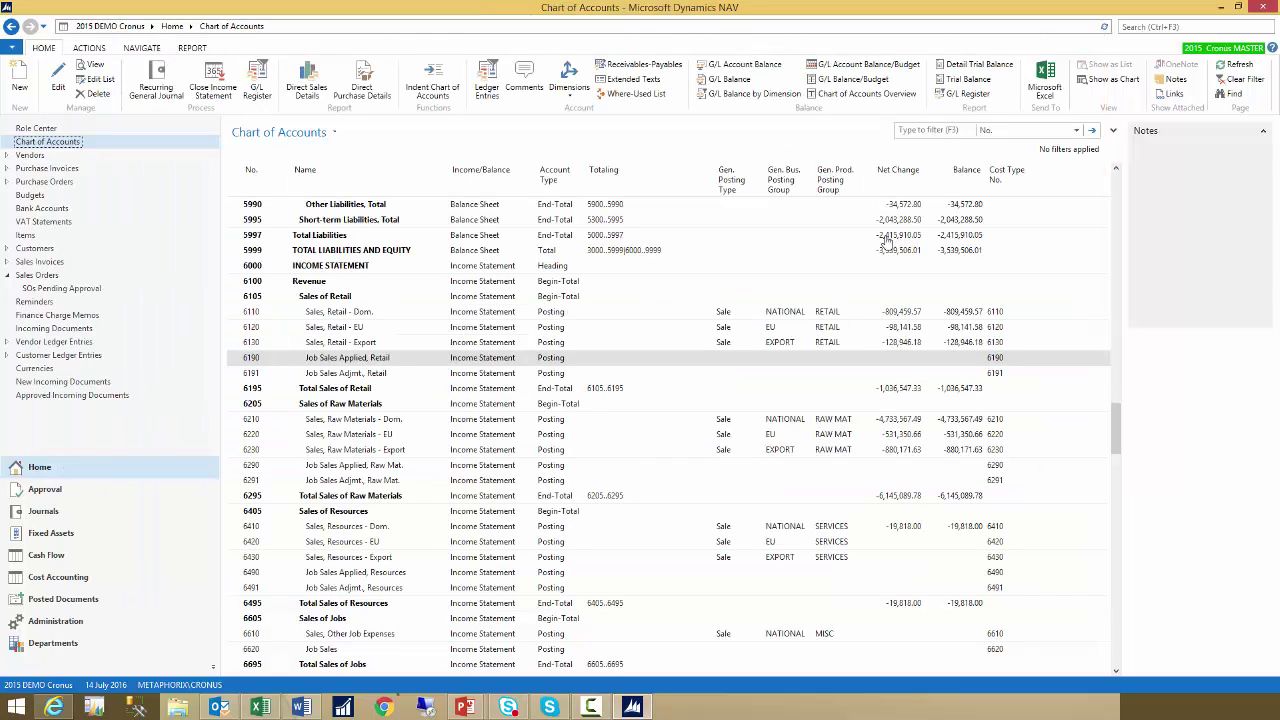
Search for "dim", go to the Financial Management dimensions setup and open the Analysis Views list
{"action": "left_click", "coordinate": [1143, 28]}
{"action": "type", "text": "dim"}
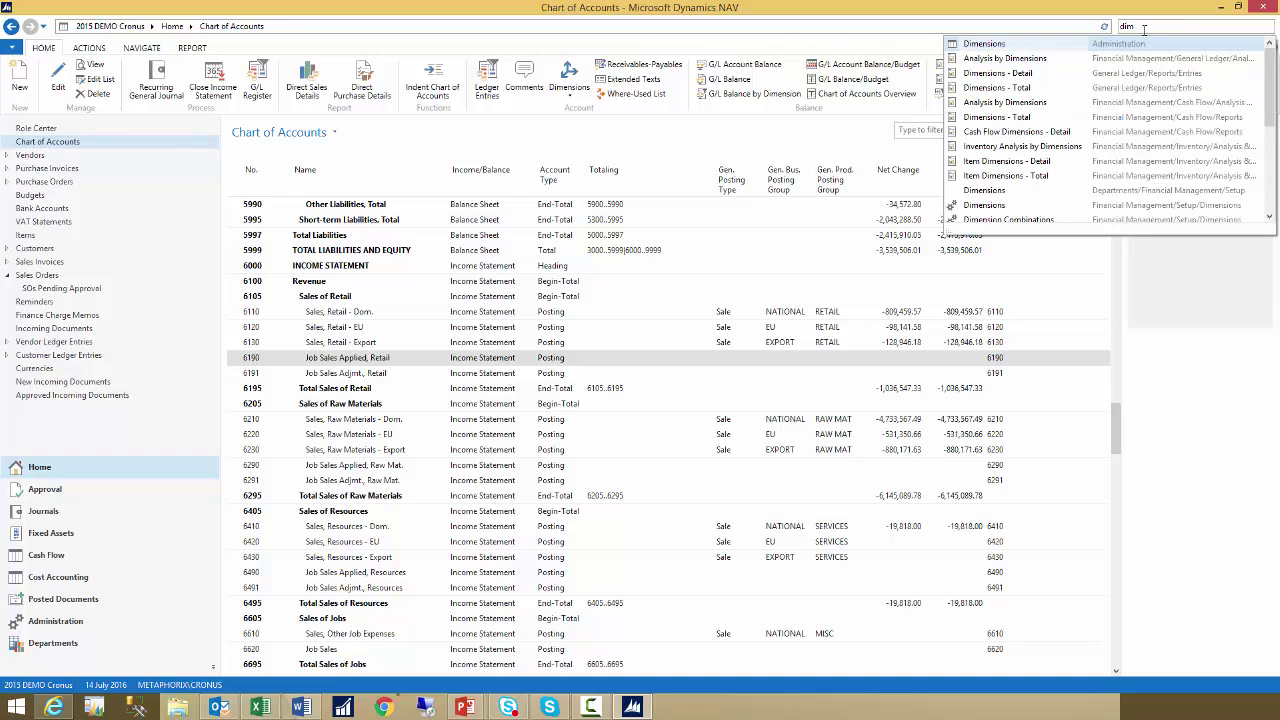
{"action": "left_click", "coordinate": [1185, 206]}
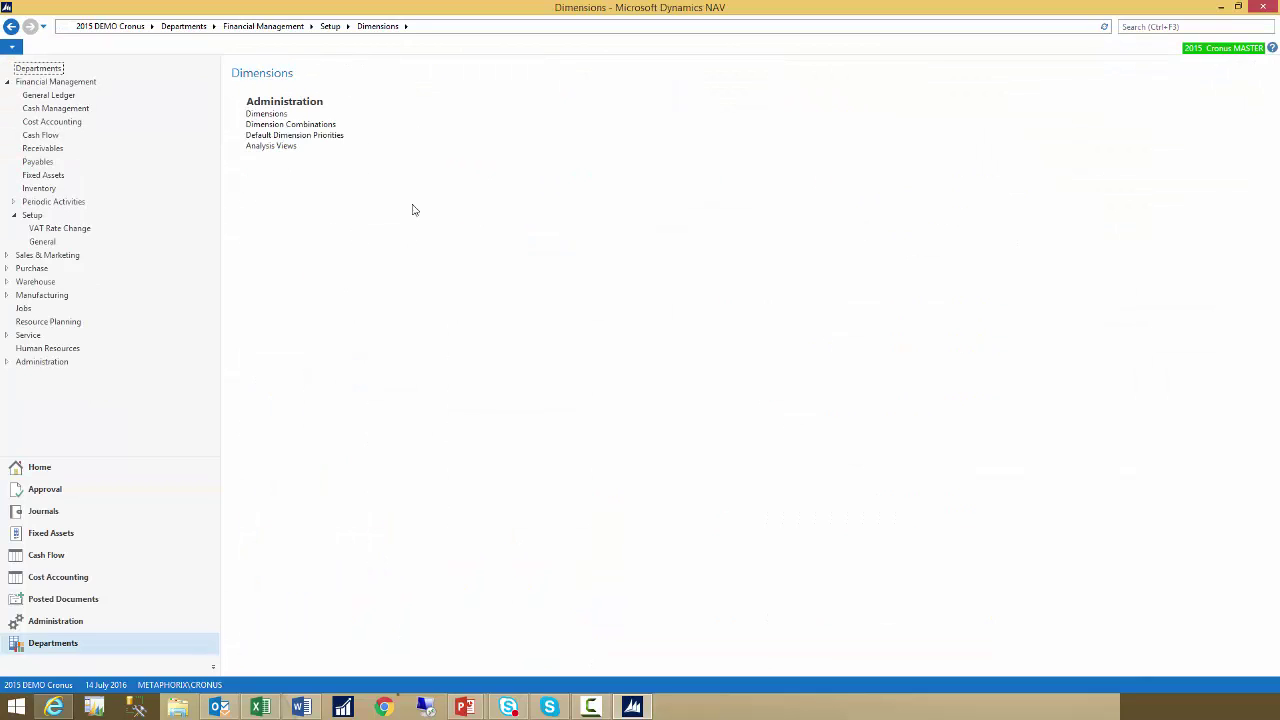
{"action": "left_click", "coordinate": [267, 147]}
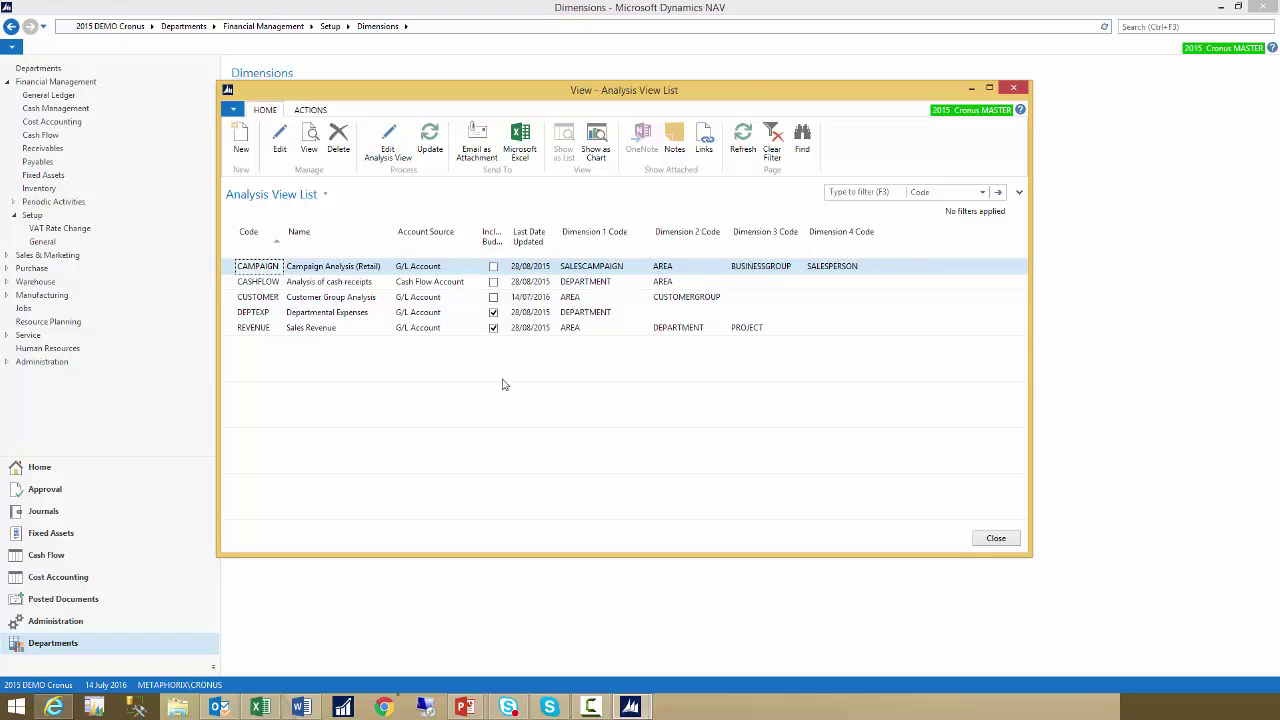
Create a new analysis view with code PRODAREA and name "Sales by Area and Product"
{"action": "left_click", "coordinate": [241, 138]}
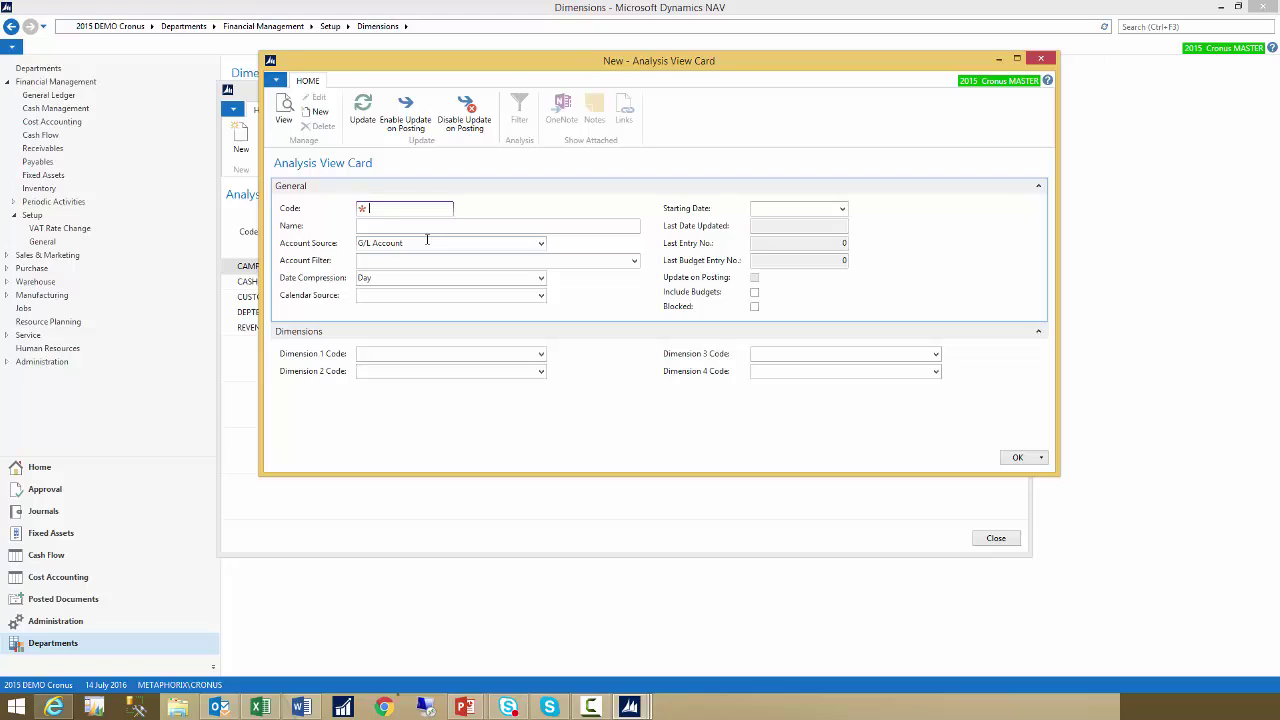
{"action": "type", "text": "prodarea"}
{"action": "left_click", "coordinate": [402, 225]}
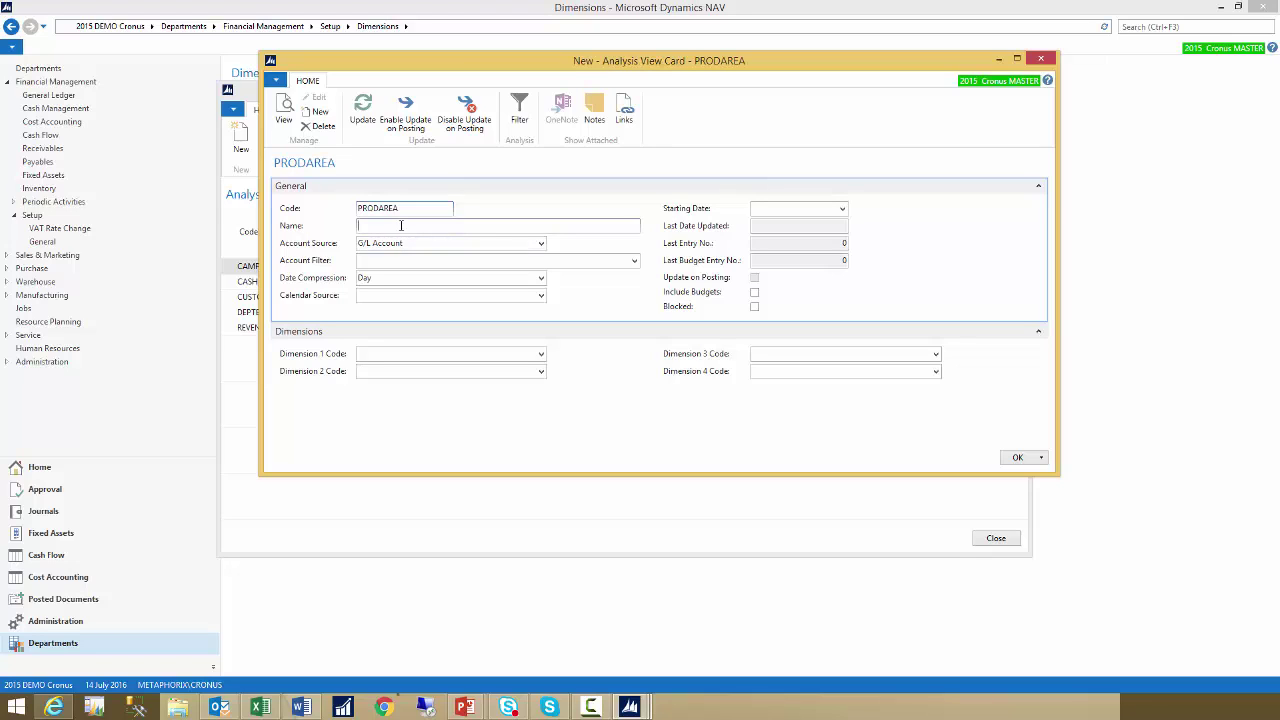
{"action": "type", "text": "Sales by Area and Product"}
{"action": "key", "text": "Tab"}
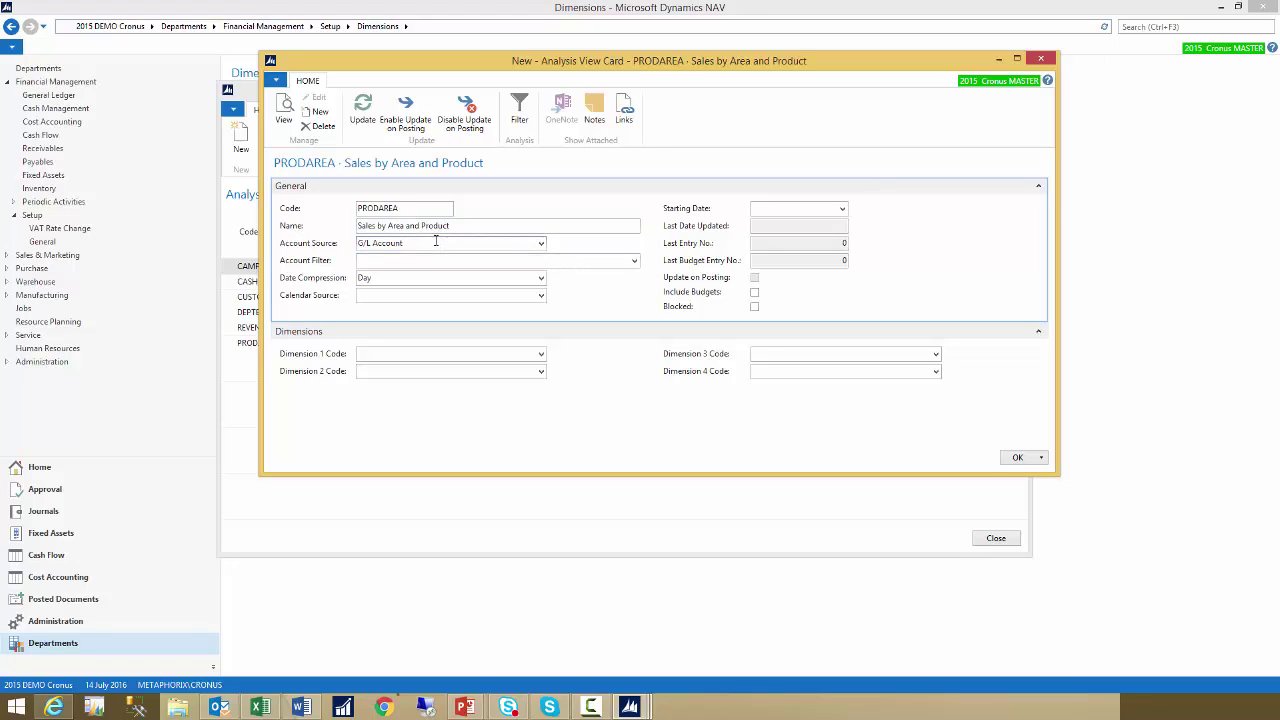
Keep G/L Account as the account source and set the analysis view's Account Filter to 6100.
{"action": "left_click", "coordinate": [508, 242]}
{"action": "left_click", "coordinate": [541, 243]}
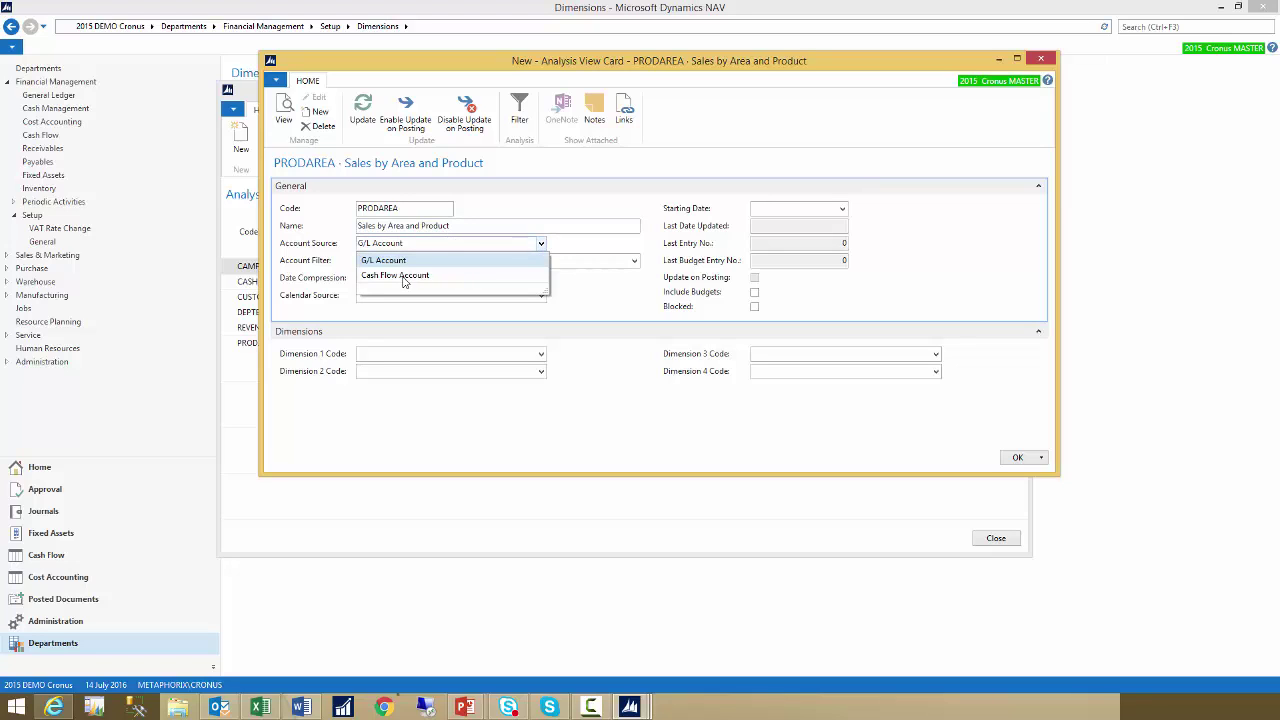
{"action": "left_click", "coordinate": [458, 260]}
{"action": "left_click", "coordinate": [424, 262]}
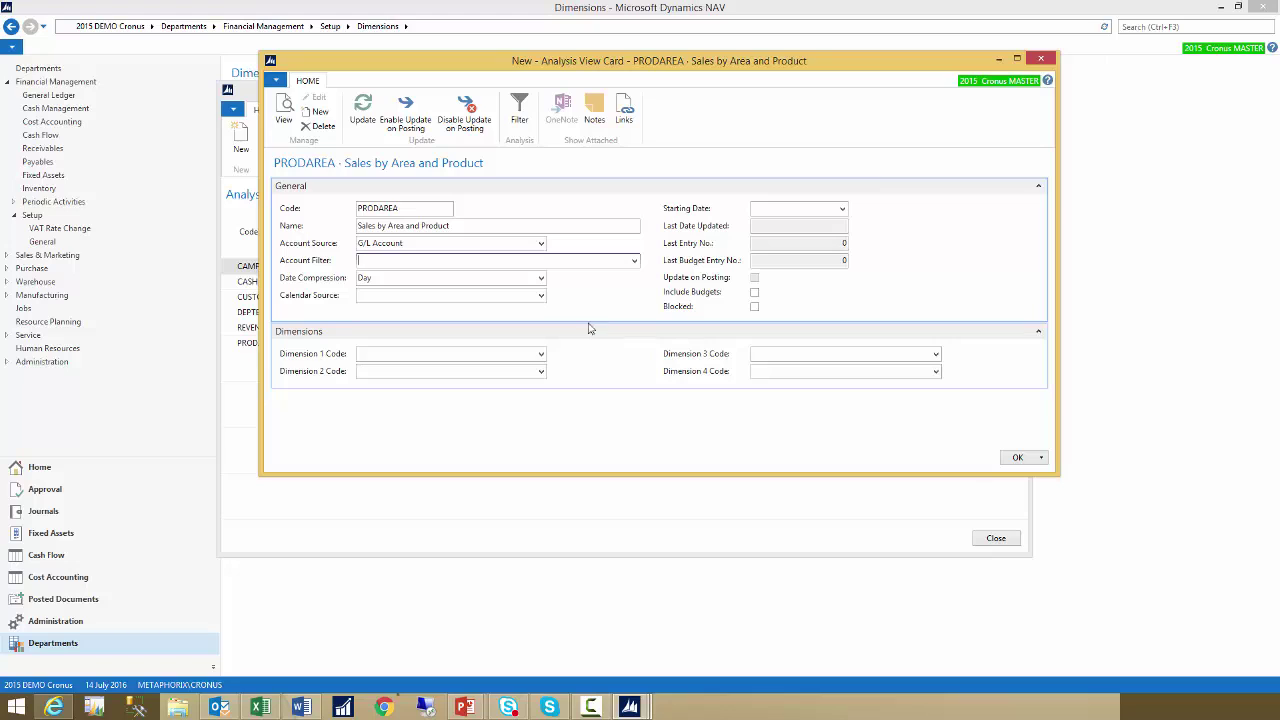
{"action": "left_click", "coordinate": [395, 261]}
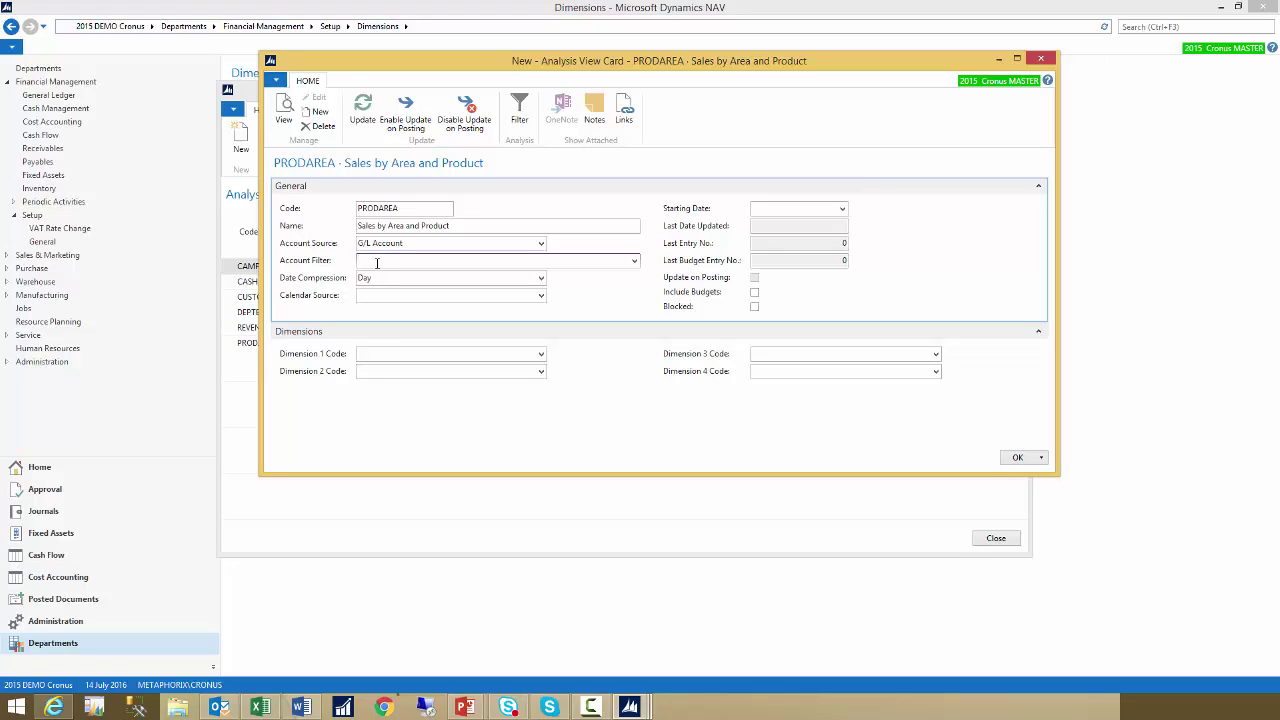
{"action": "type", "text": "6100.."}
{"action": "key", "text": "Tab"}
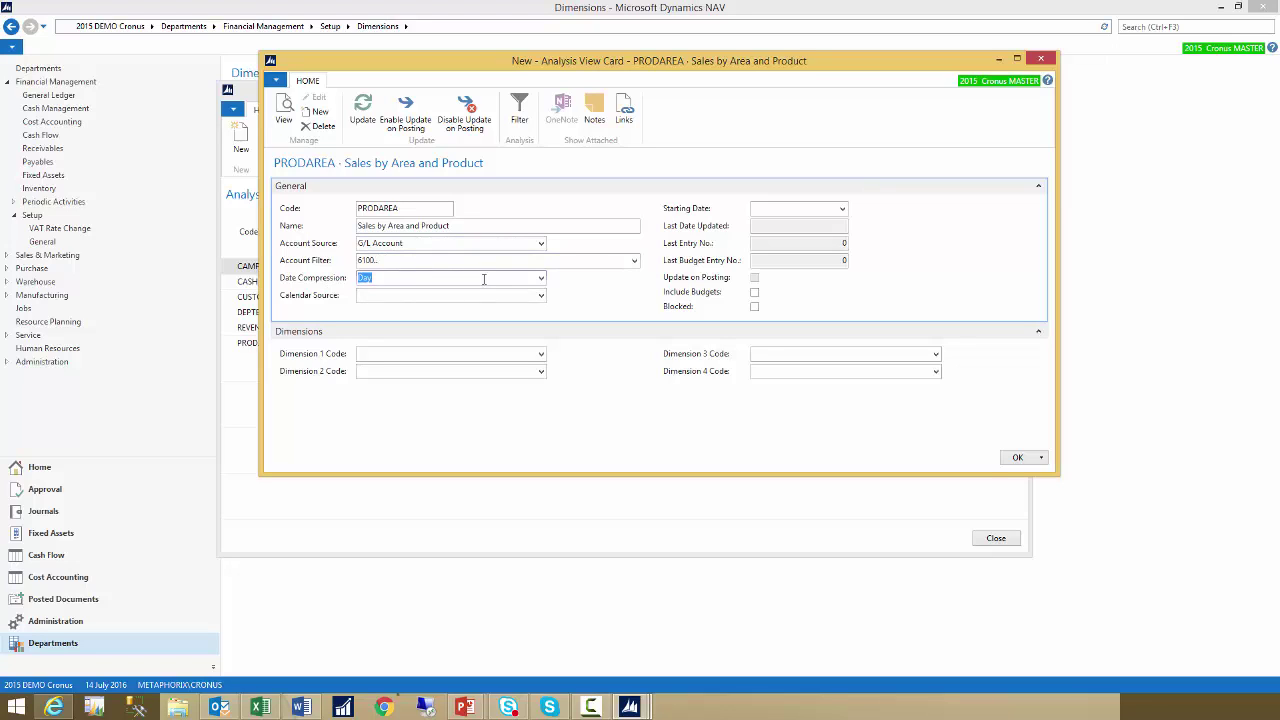
Set the analysis view's Date Compression to Day and its Calendar Source to AccPeriod
{"action": "left_click", "coordinate": [541, 278]}
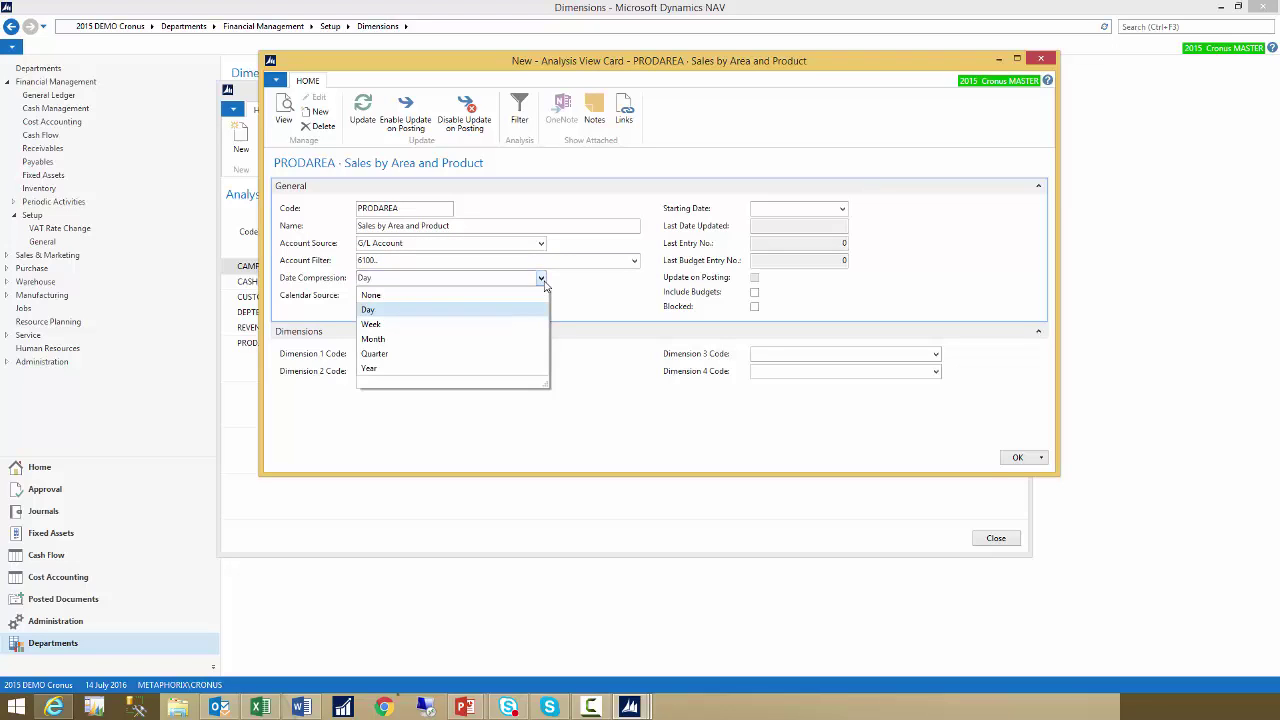
{"action": "left_click", "coordinate": [378, 310]}
{"action": "left_click", "coordinate": [436, 295]}
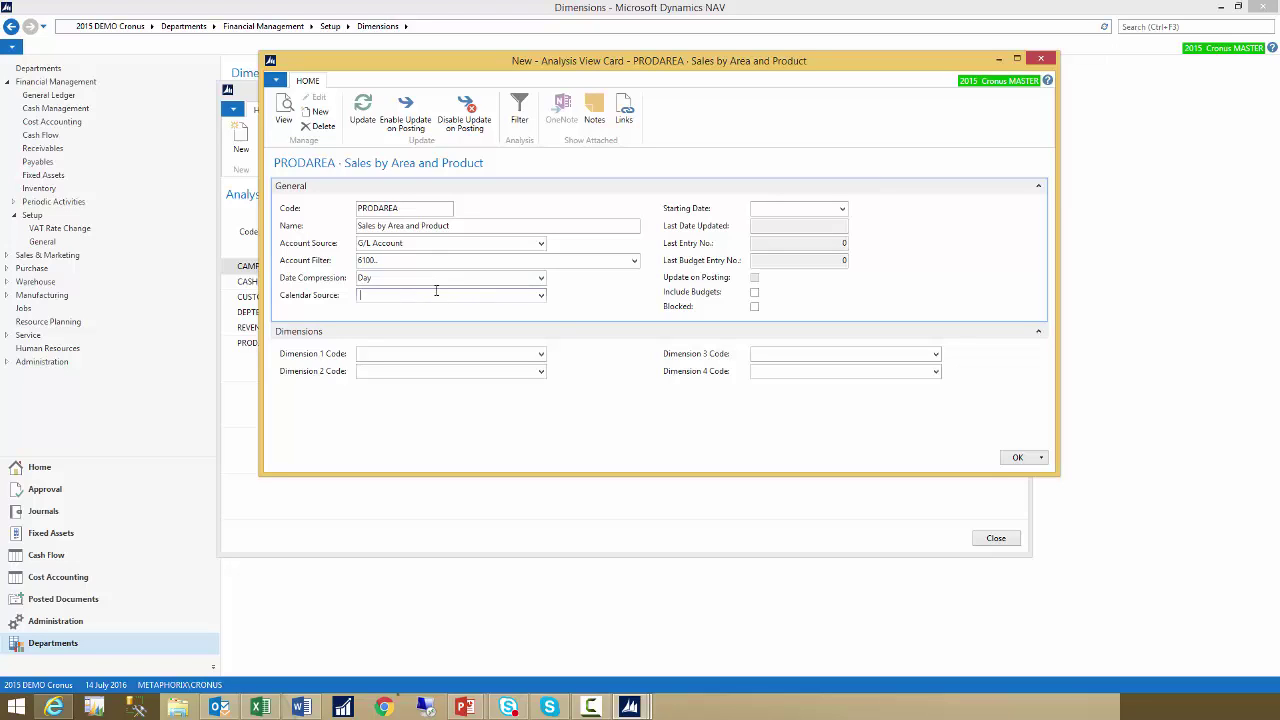
{"action": "left_click", "coordinate": [541, 295]}
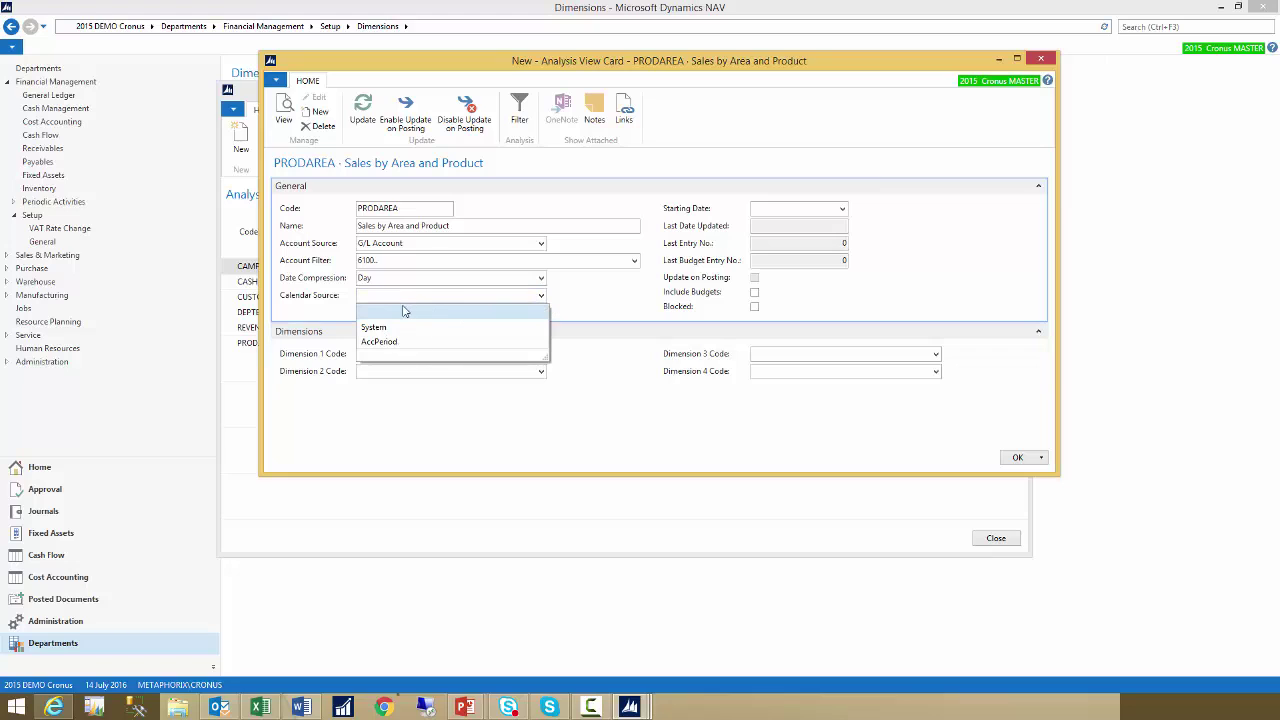
{"action": "left_click", "coordinate": [387, 342]}
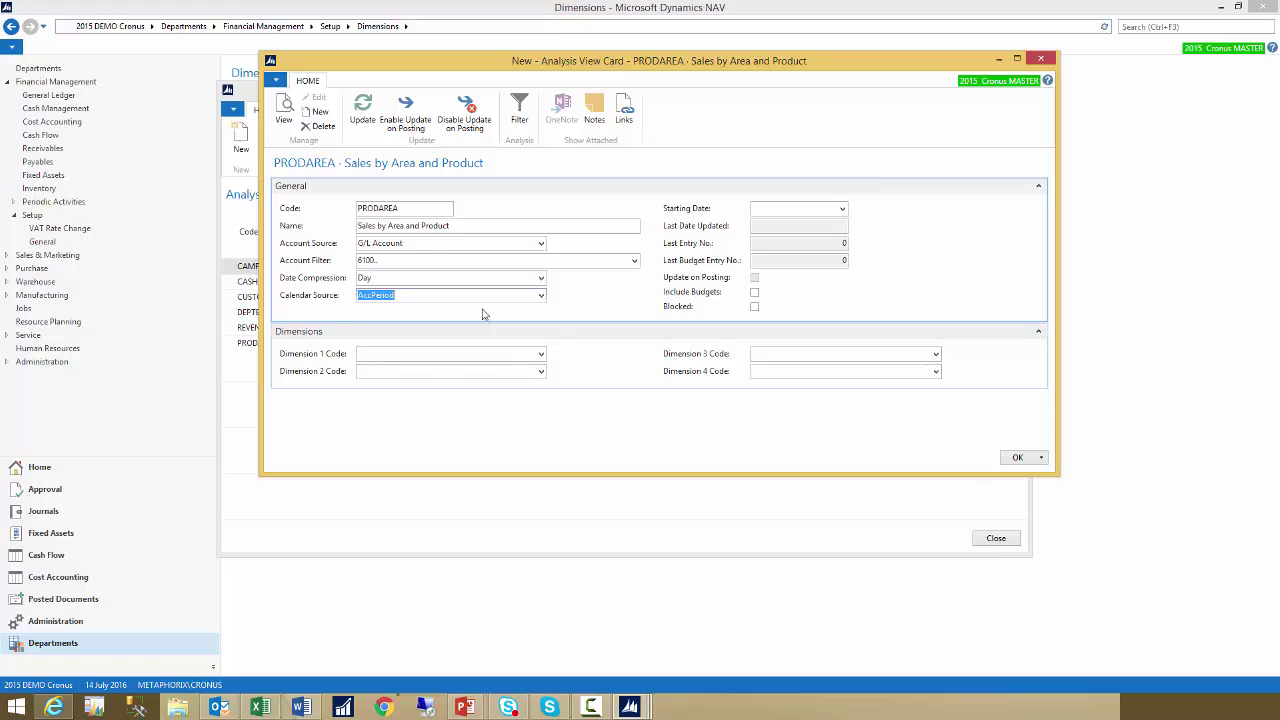
Assign AREA as Dimension 1 Code and PRODUCT as Dimension 2 Code of the analysis view
{"action": "left_click", "coordinate": [541, 354]}
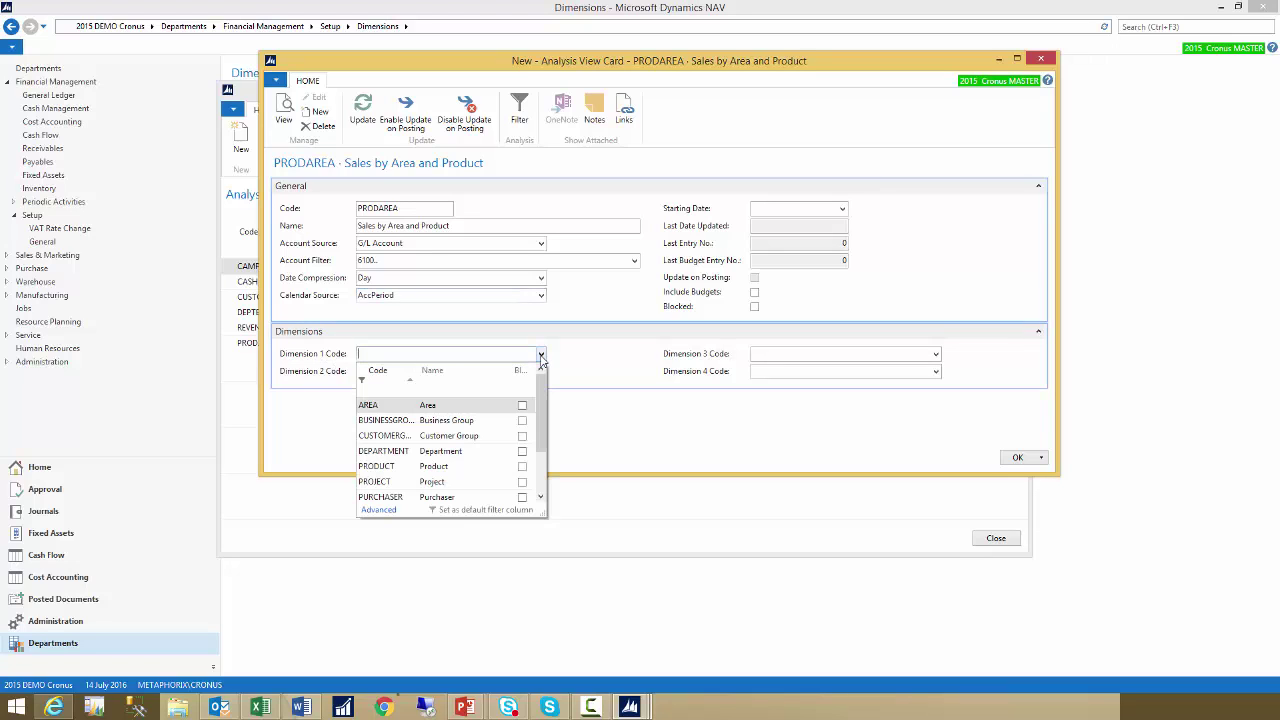
{"action": "left_click", "coordinate": [368, 405]}
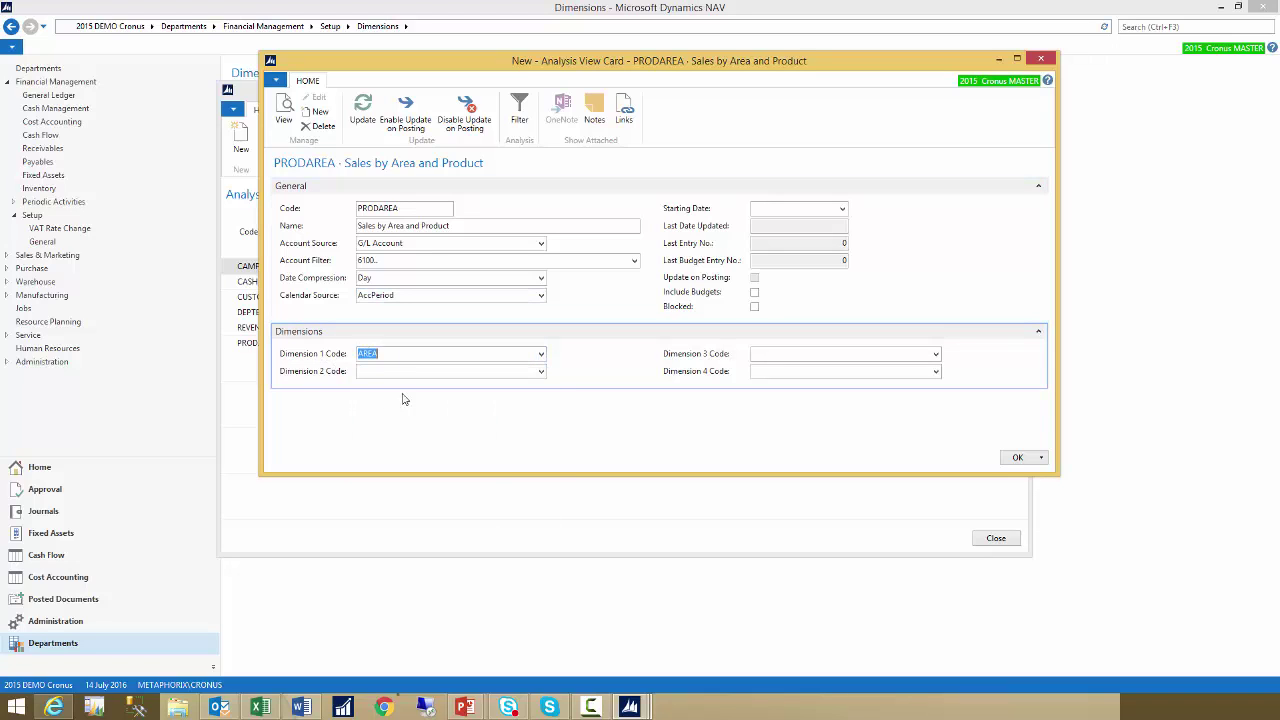
{"action": "left_click", "coordinate": [421, 372]}
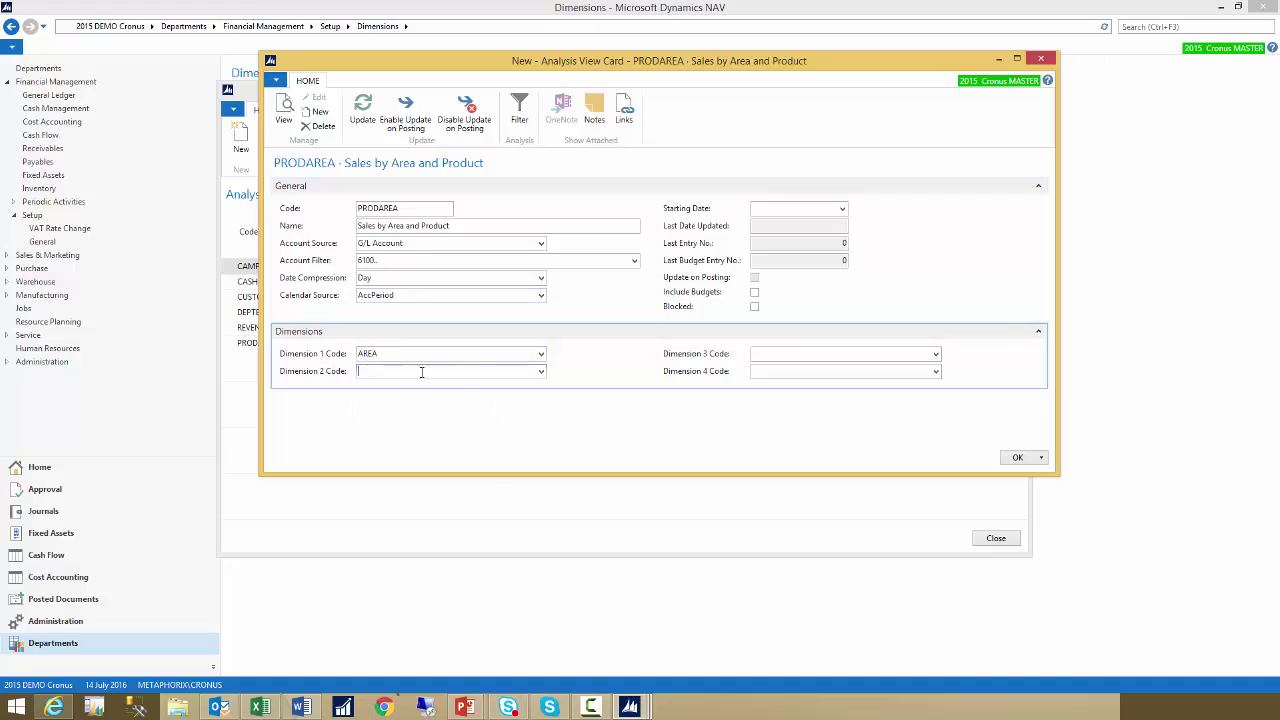
{"action": "left_click", "coordinate": [541, 372]}
{"action": "left_click", "coordinate": [385, 485]}
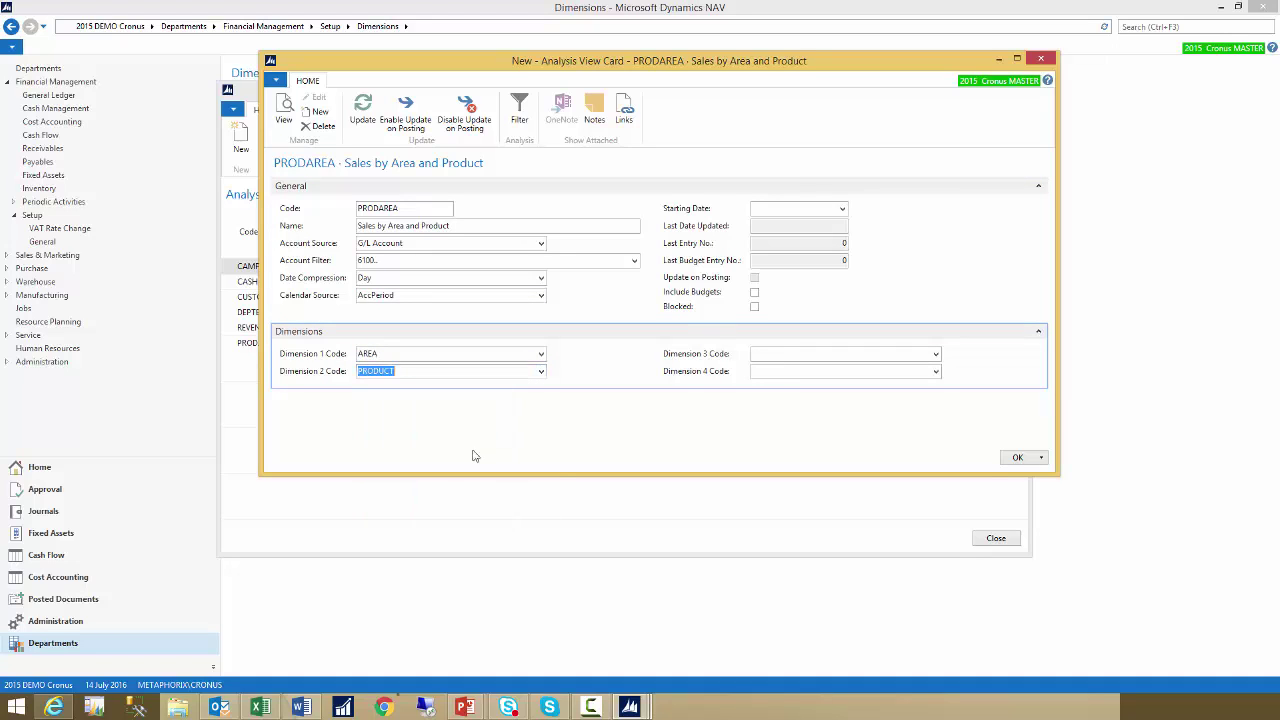
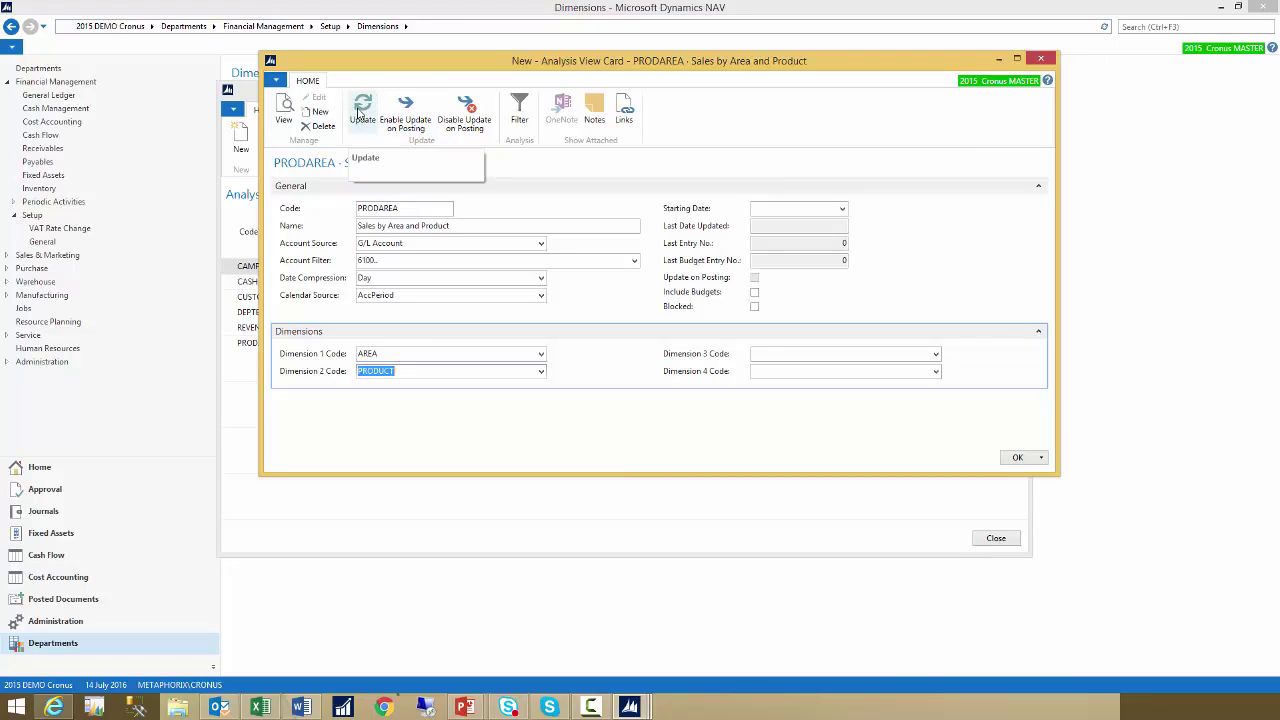
Enable Update on Posting for the PRODAREA analysis view and agree to update the view immediately
{"action": "left_click", "coordinate": [413, 110]}
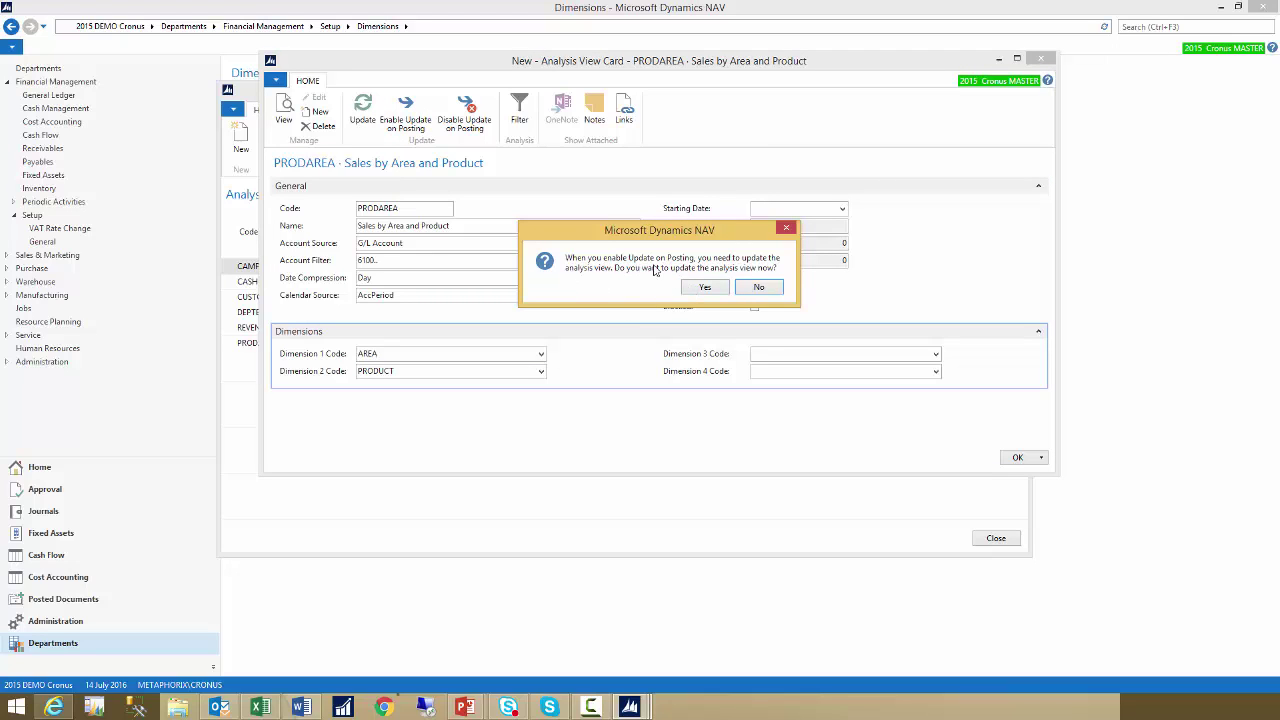
{"action": "left_click_drag", "start_coordinate": [650, 235], "coordinate": [536, 314]}
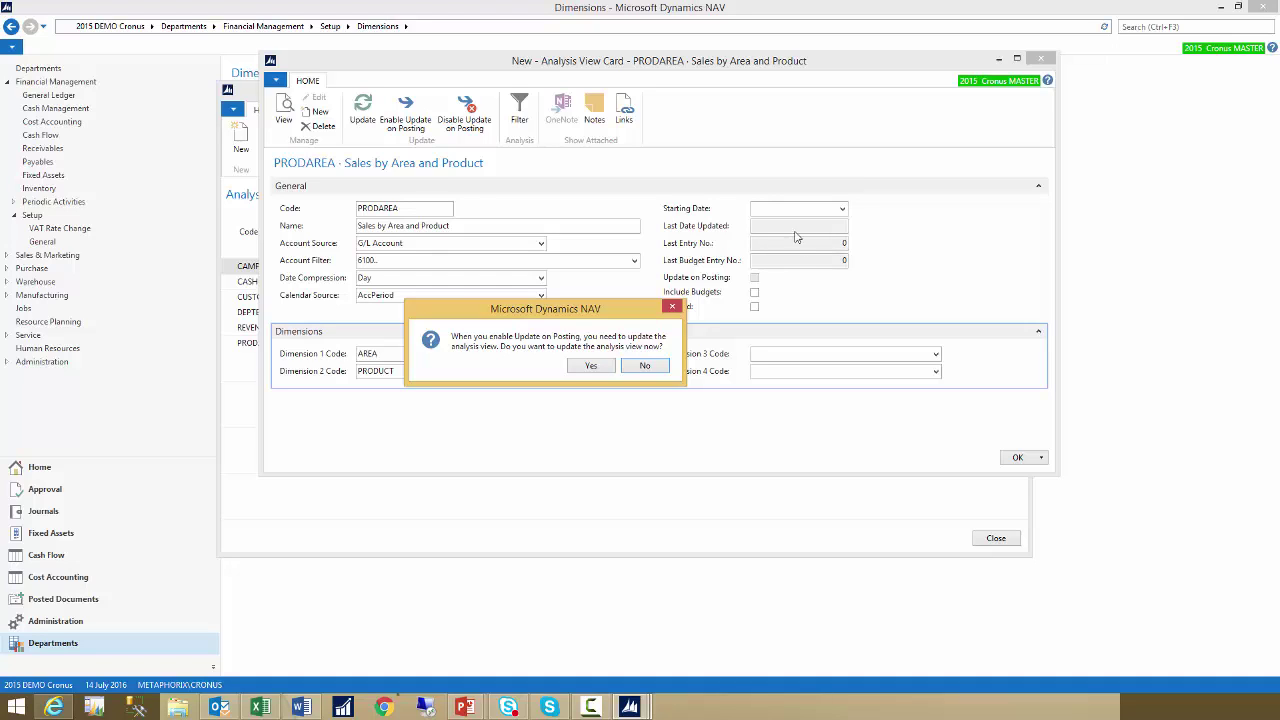
{"action": "left_click", "coordinate": [591, 368]}
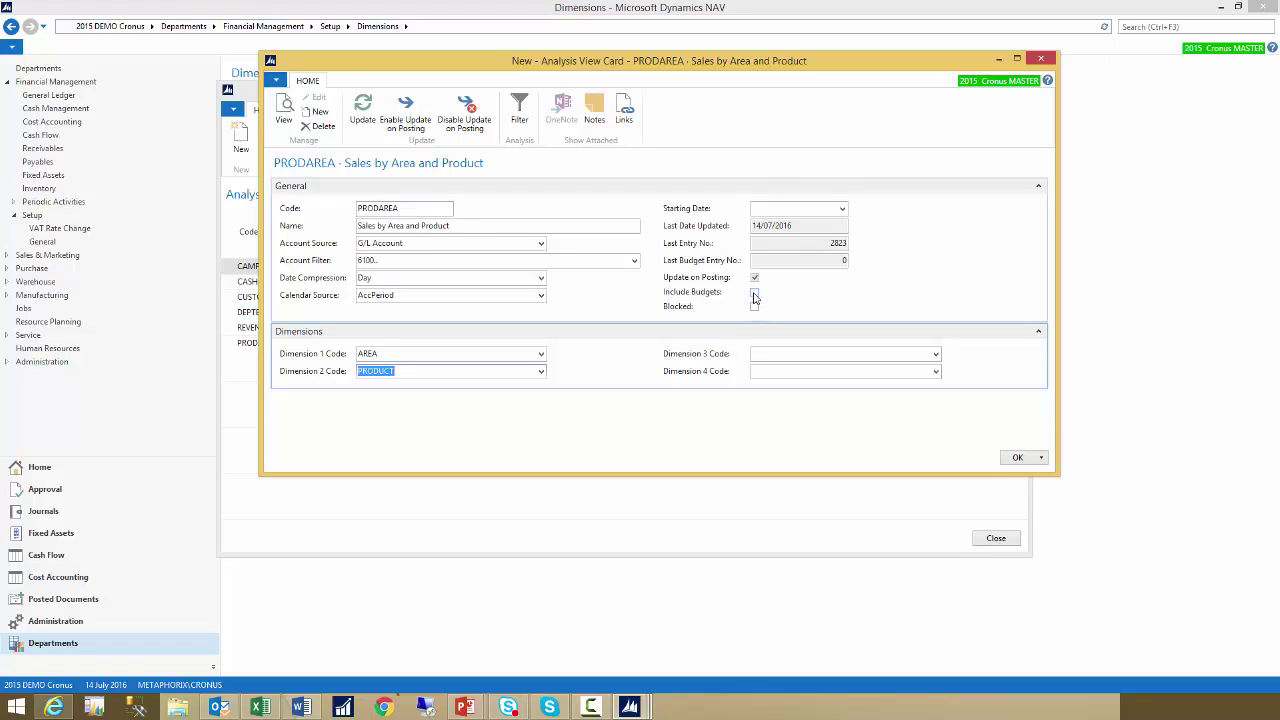
{"action": "left_click", "coordinate": [958, 203]}
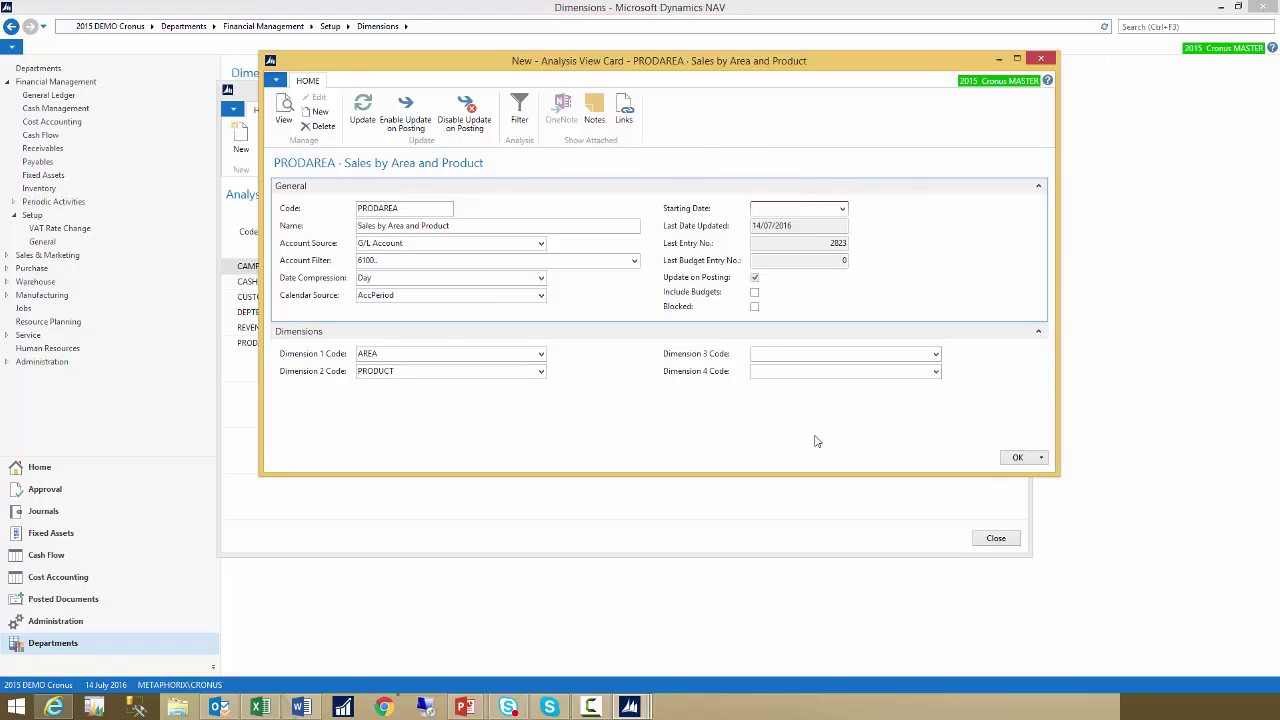
Close the PRODAREA analysis view card and open the CUSTOMER analysis view for editing by dimensions
{"action": "left_click", "coordinate": [1016, 459]}
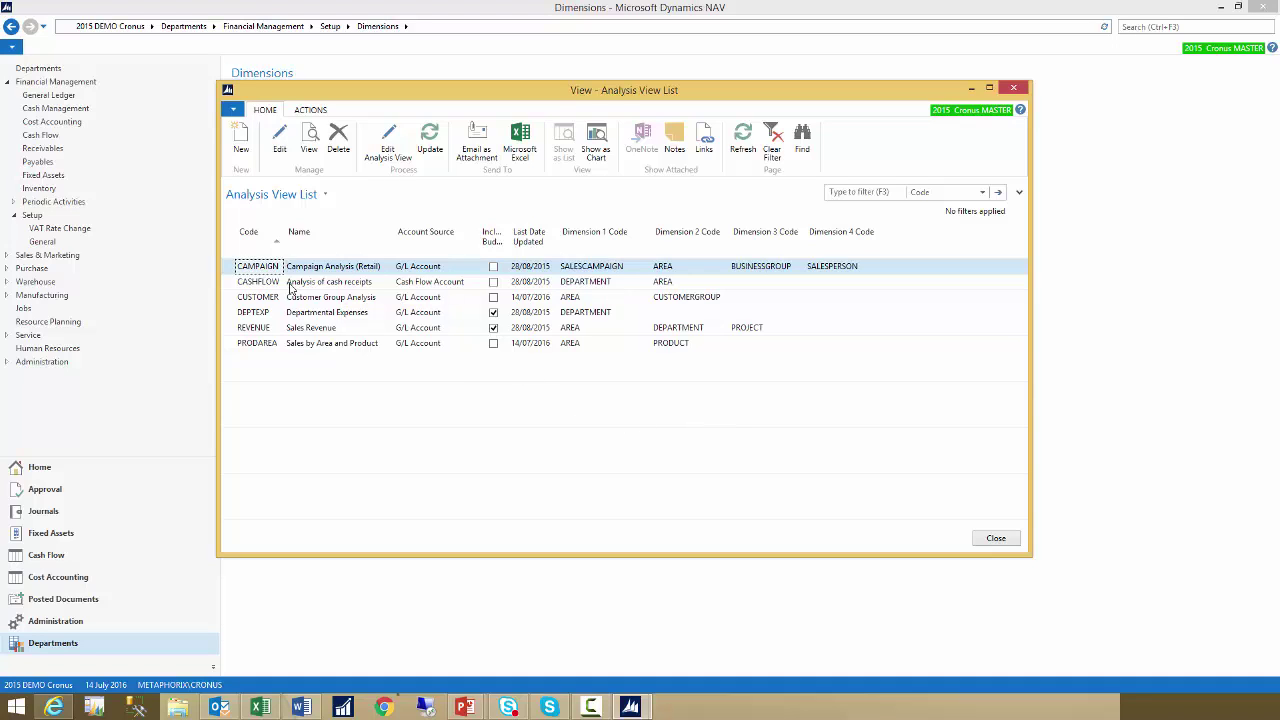
{"action": "left_click", "coordinate": [234, 301]}
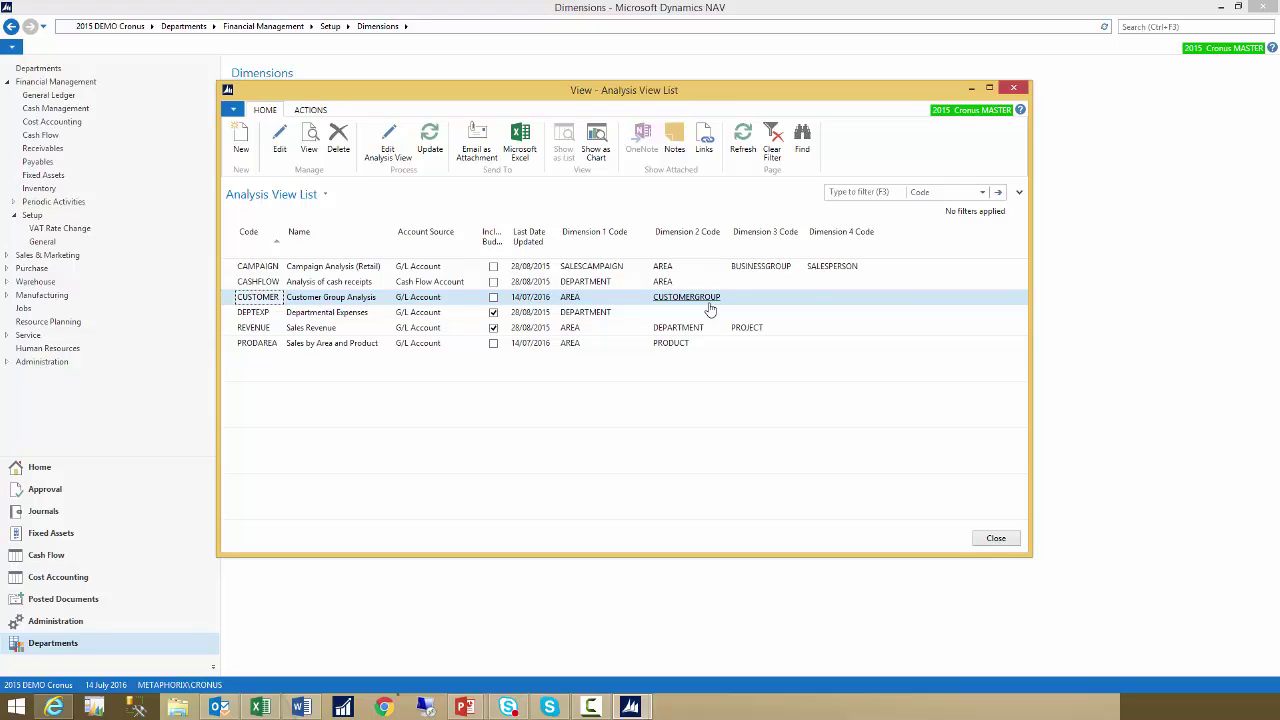
{"action": "left_click", "coordinate": [388, 140]}
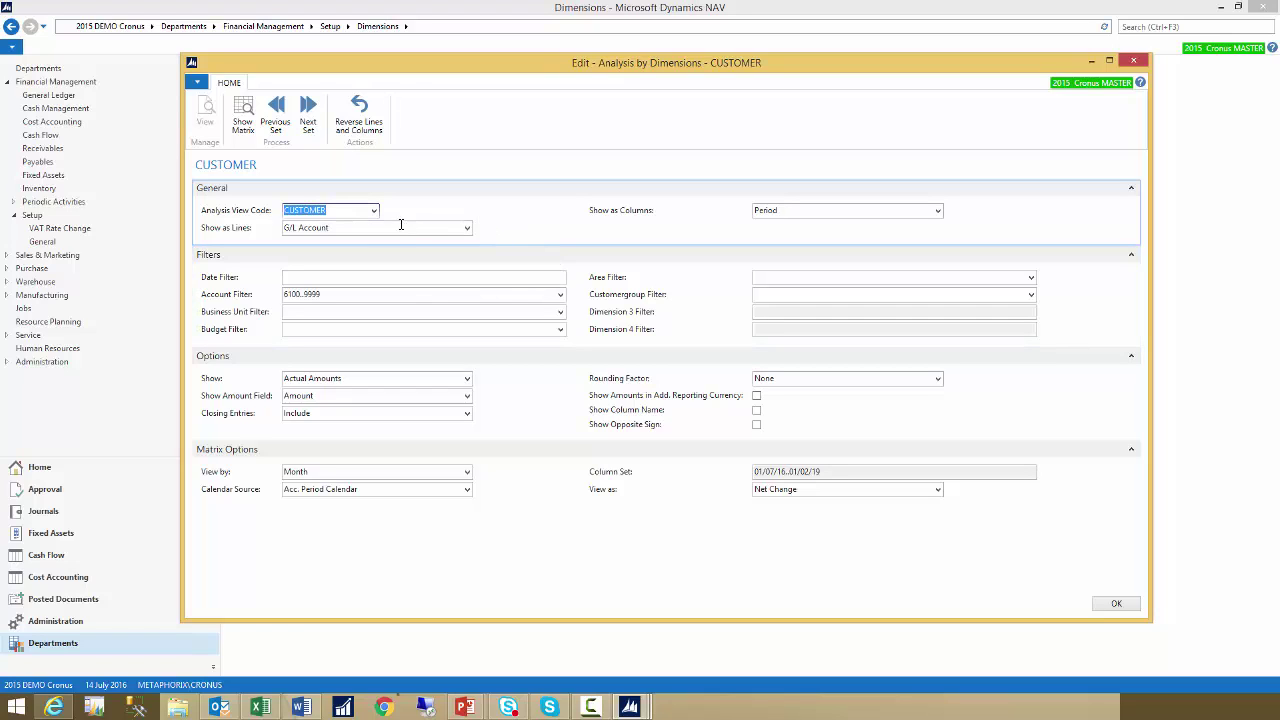
Keep G/L Account as the lines and set the CUSTOMER analysis to show AREA as columns
{"action": "left_click", "coordinate": [366, 228]}
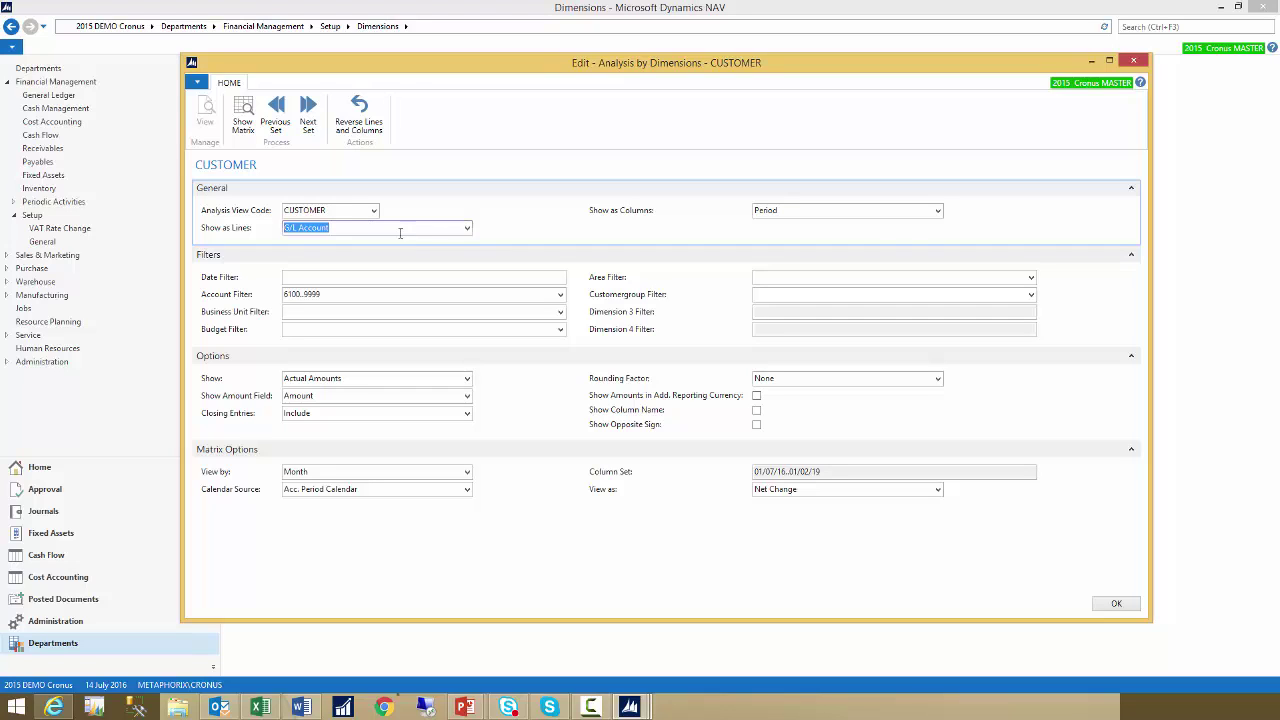
{"action": "left_click", "coordinate": [938, 213]}
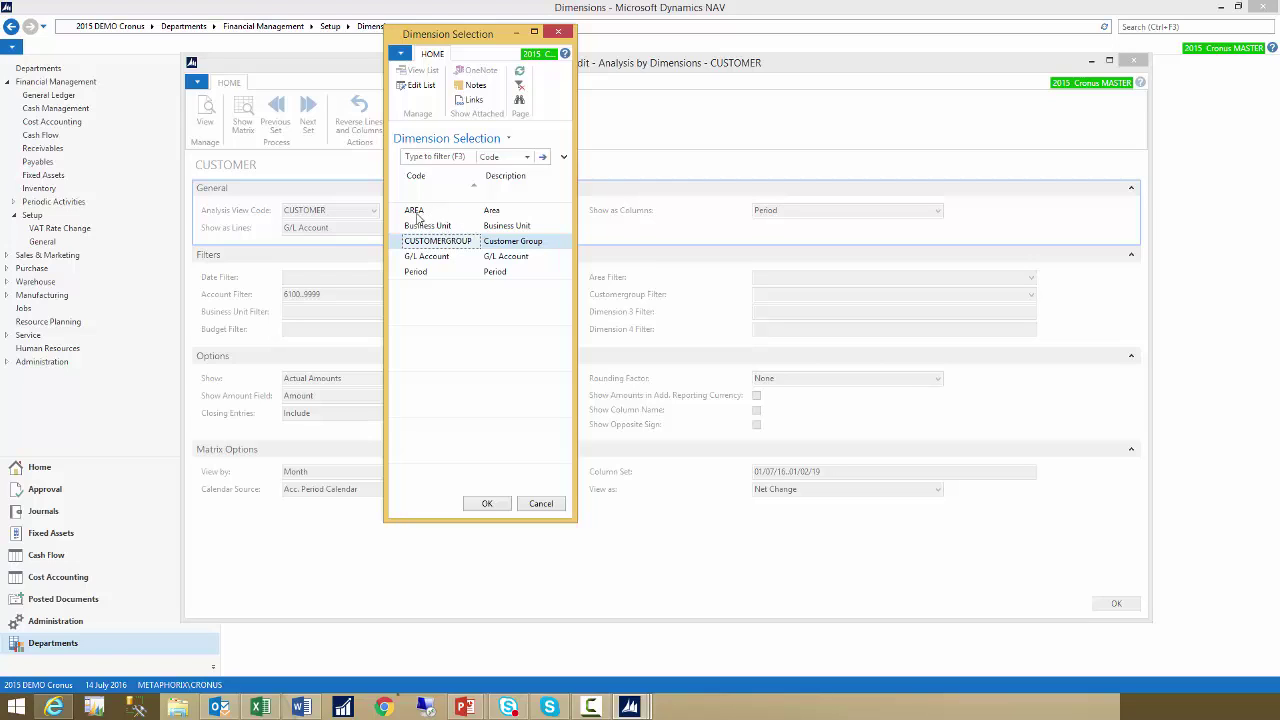
{"action": "left_click", "coordinate": [418, 212]}
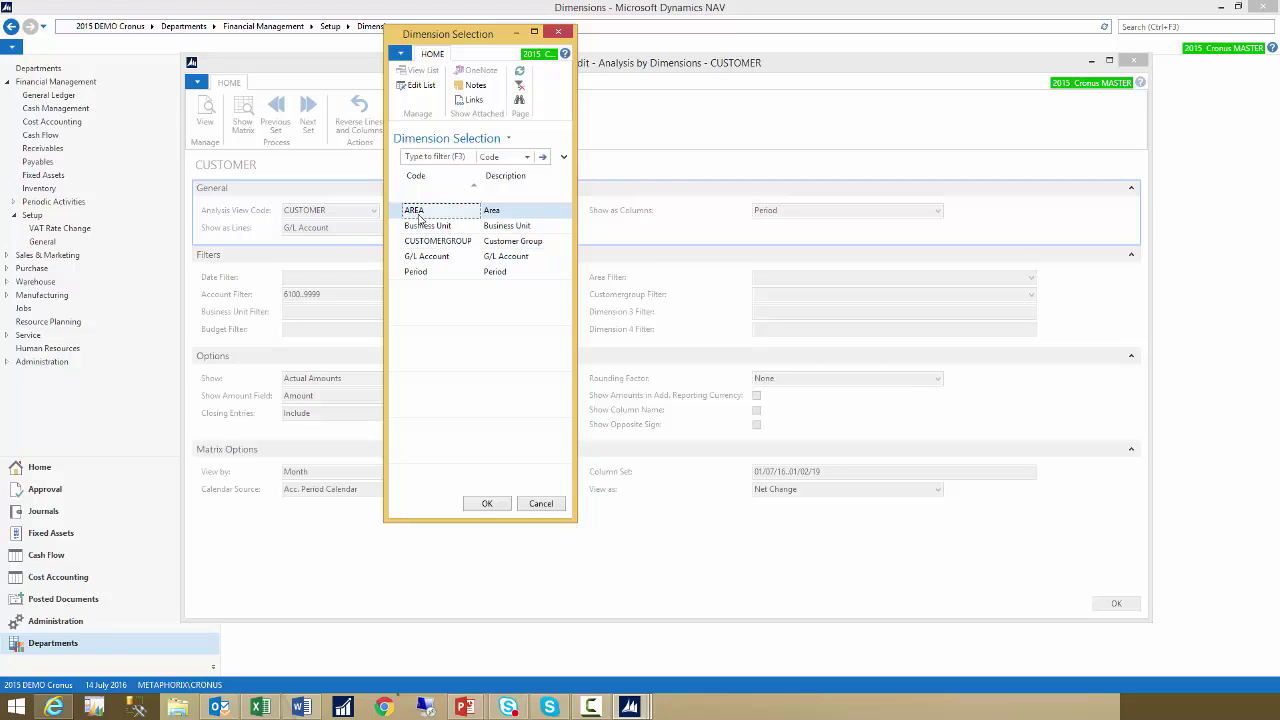
{"action": "left_click", "coordinate": [487, 503]}
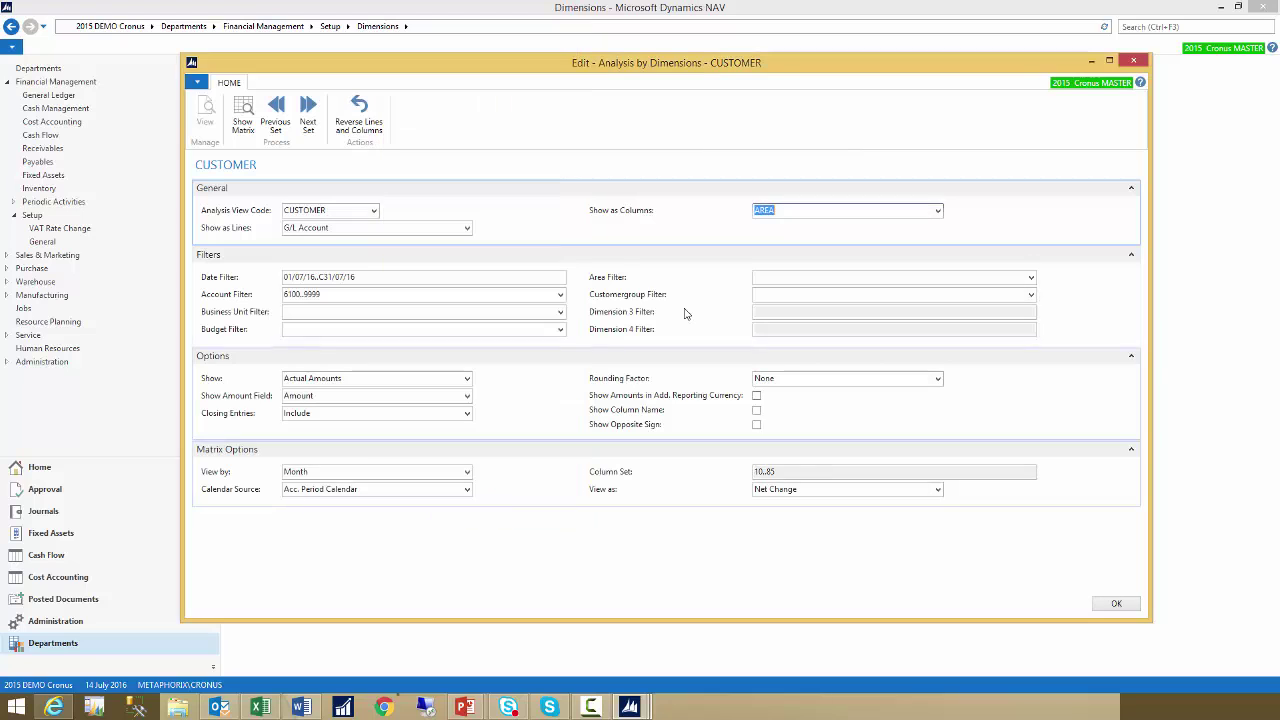
Review the View by, Date Filter and Account Filter settings, and enable Show Column Name for the analysis
{"action": "left_click", "coordinate": [337, 473]}
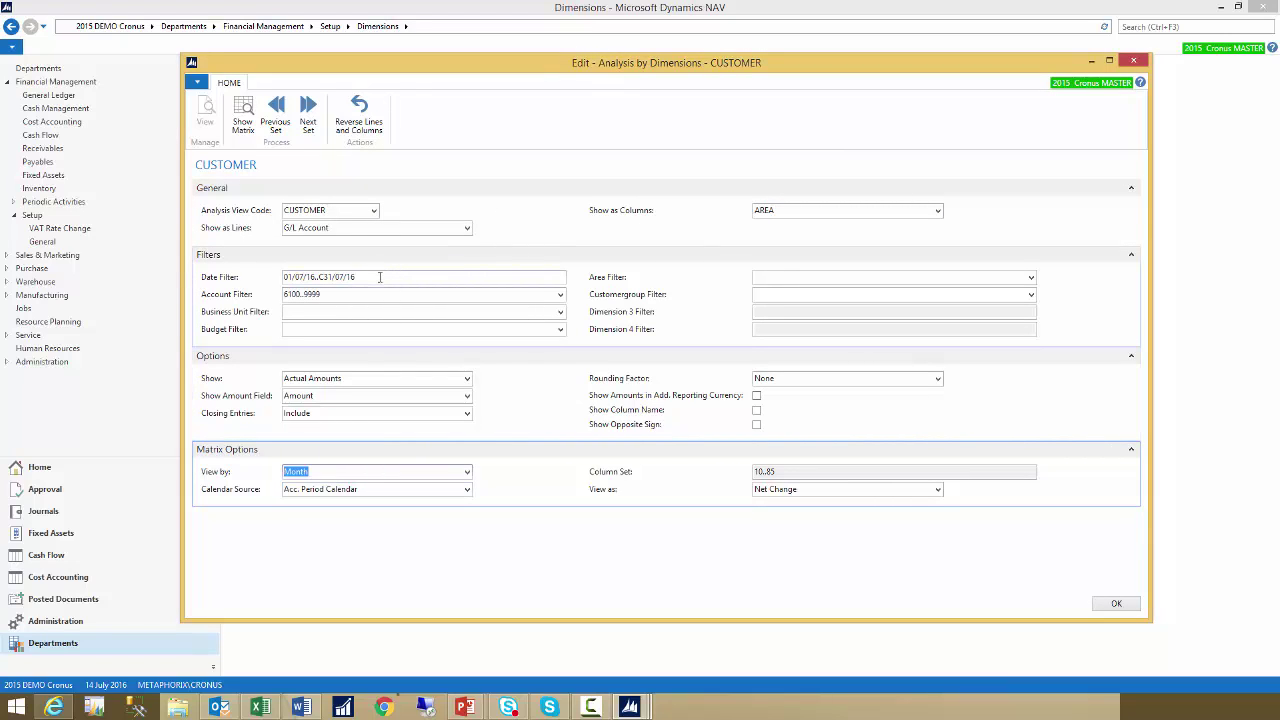
{"action": "left_click_drag", "start_coordinate": [378, 280], "coordinate": [254, 278]}
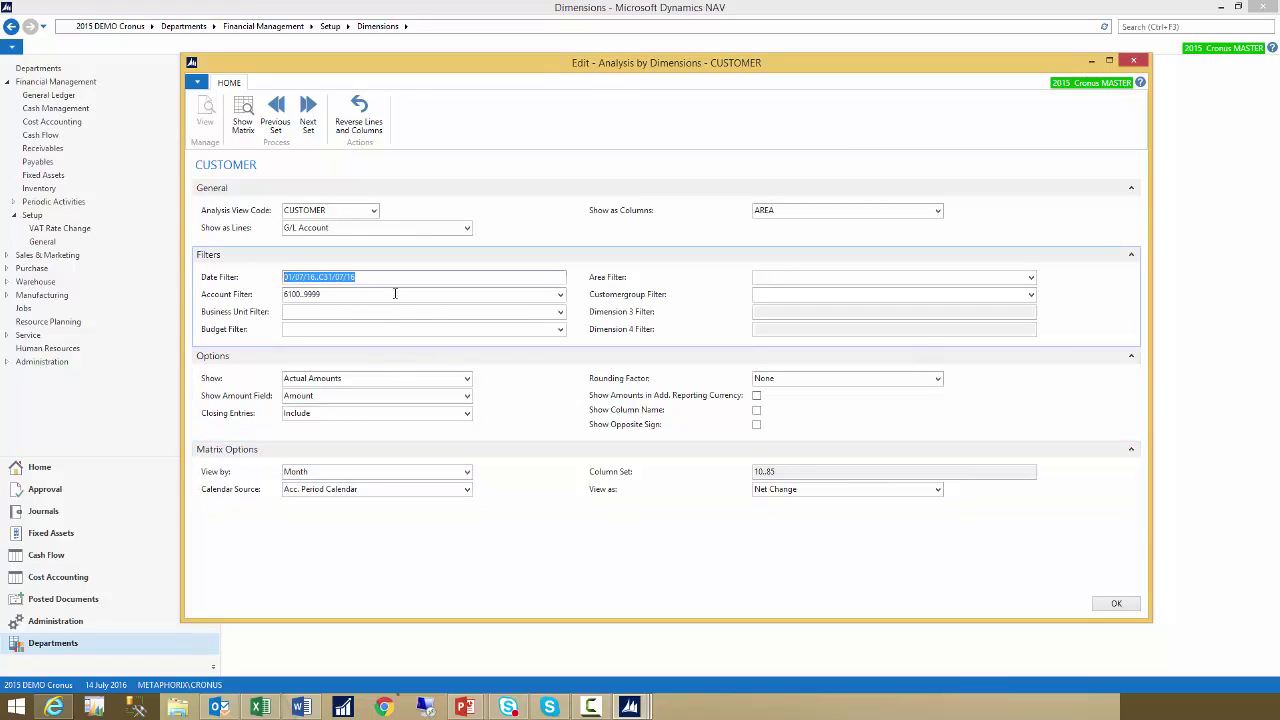
{"action": "left_click_drag", "start_coordinate": [360, 294], "coordinate": [282, 296]}
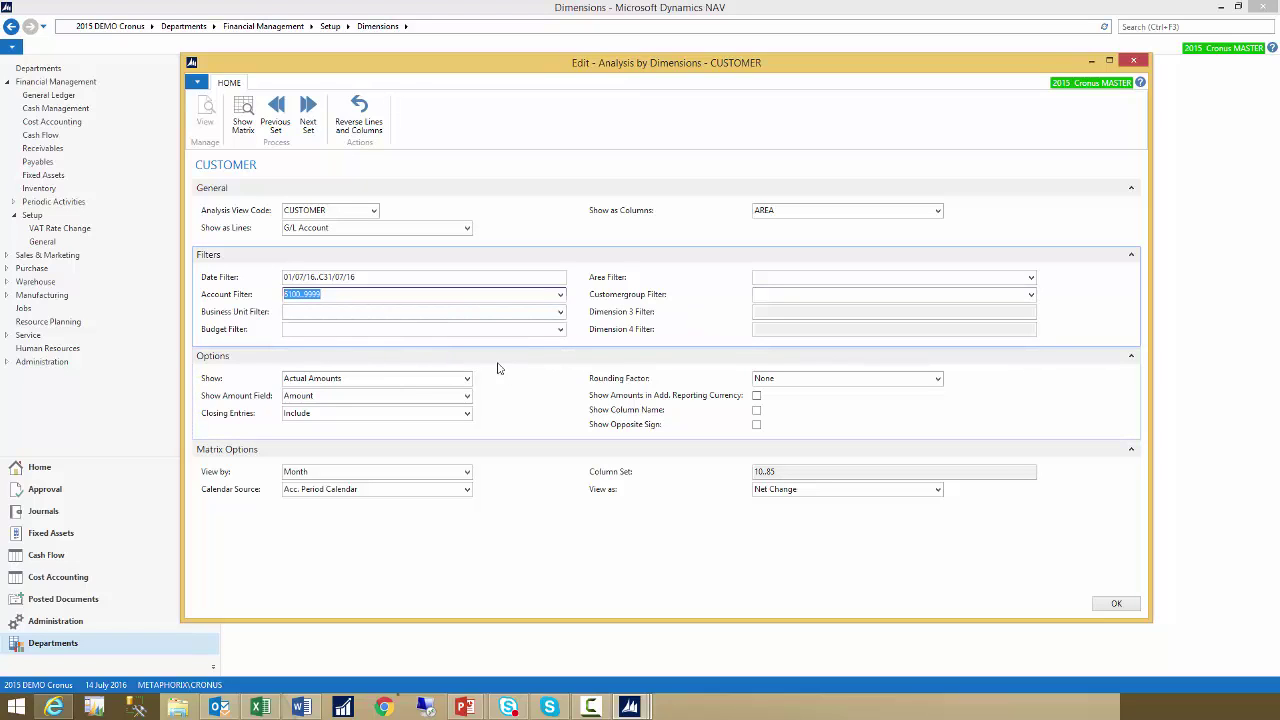
{"action": "left_click", "coordinate": [757, 411]}
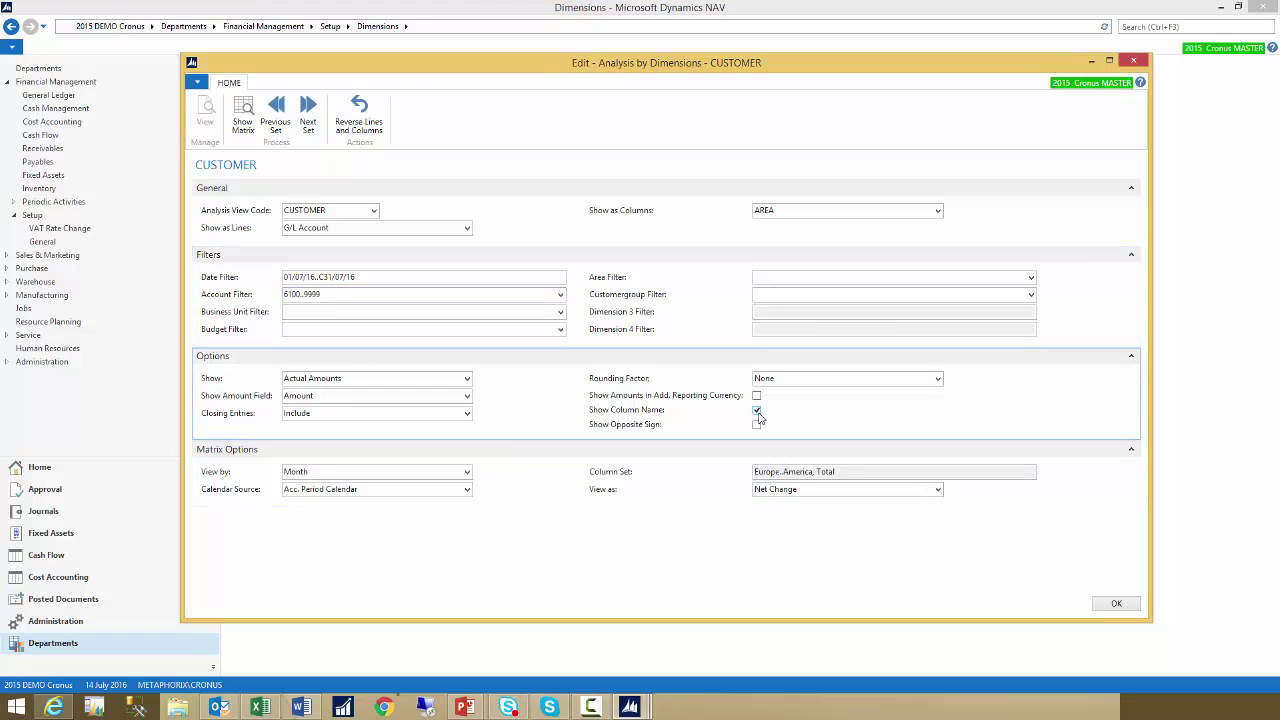
{"action": "left_click", "coordinate": [757, 411]}
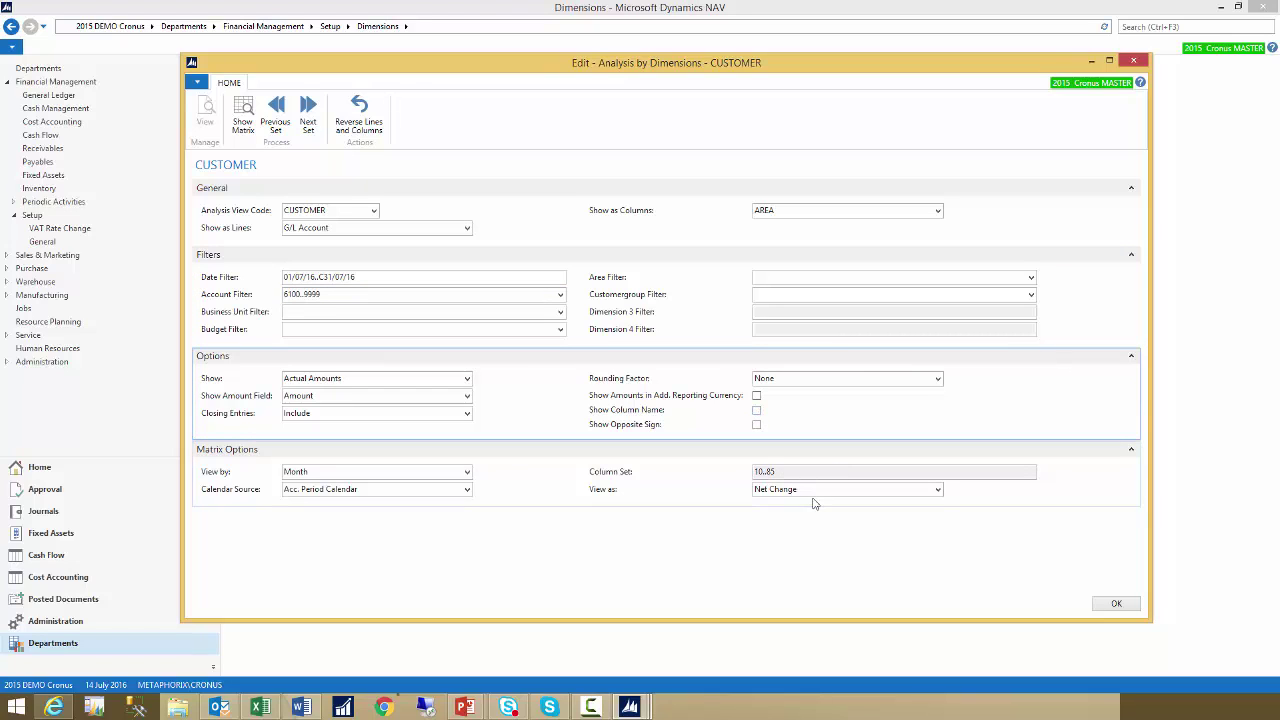
{"action": "left_click", "coordinate": [757, 411]}
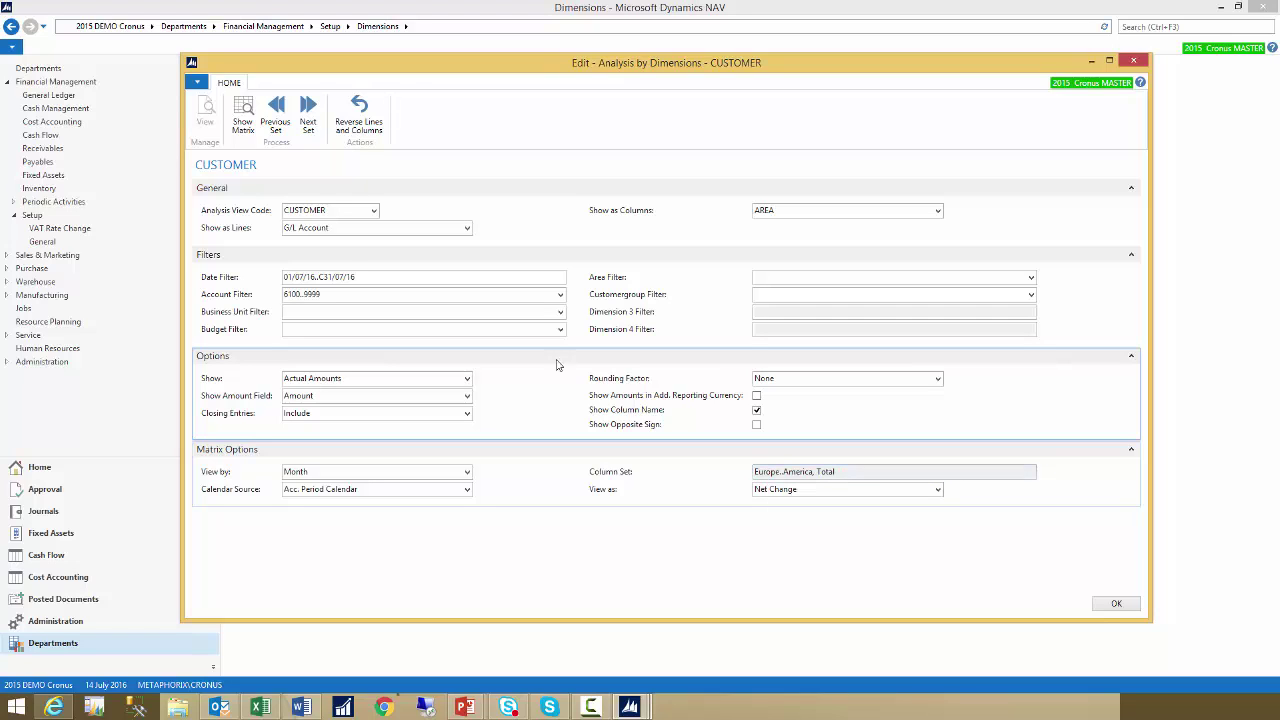
Show the matrix of G/L accounts by area, look through its revenue, cost and expense rows, and close it
{"action": "left_click", "coordinate": [247, 113]}
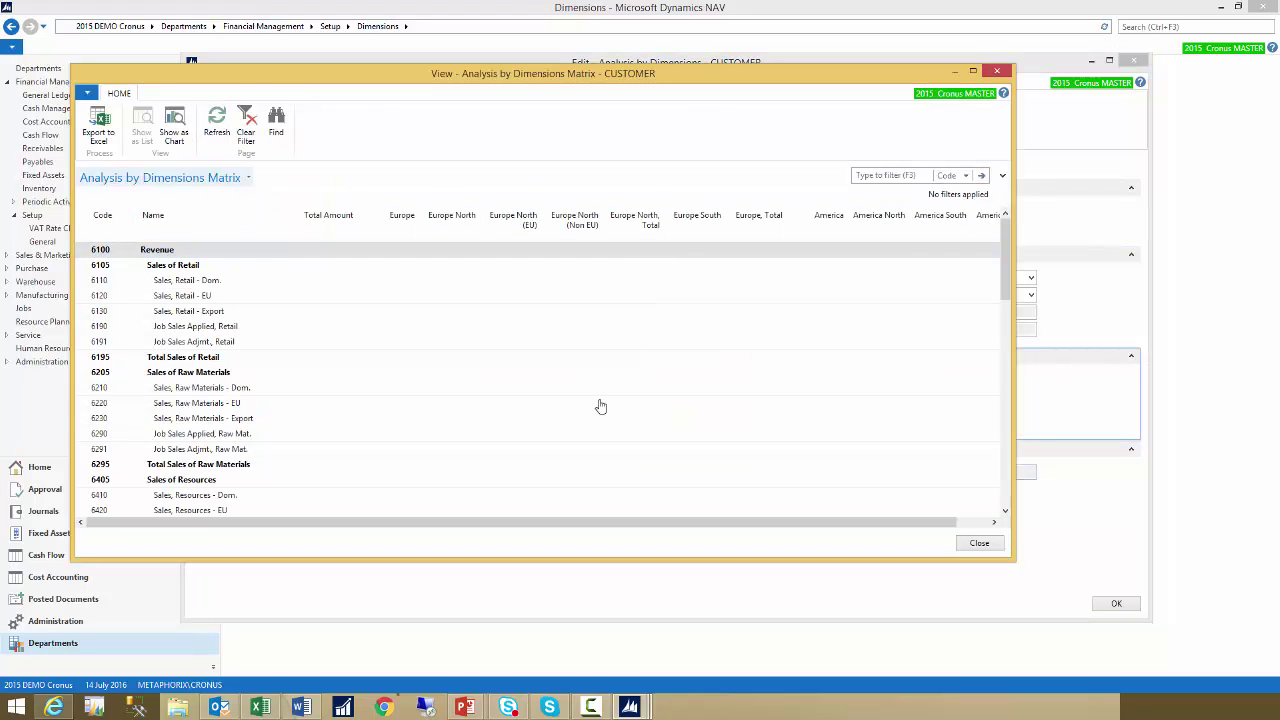
{"action": "scroll", "coordinate": [529, 445], "scroll_direction": "down", "scroll_amount": 6}
{"action": "scroll", "coordinate": [529, 445], "scroll_direction": "down", "scroll_amount": 15}
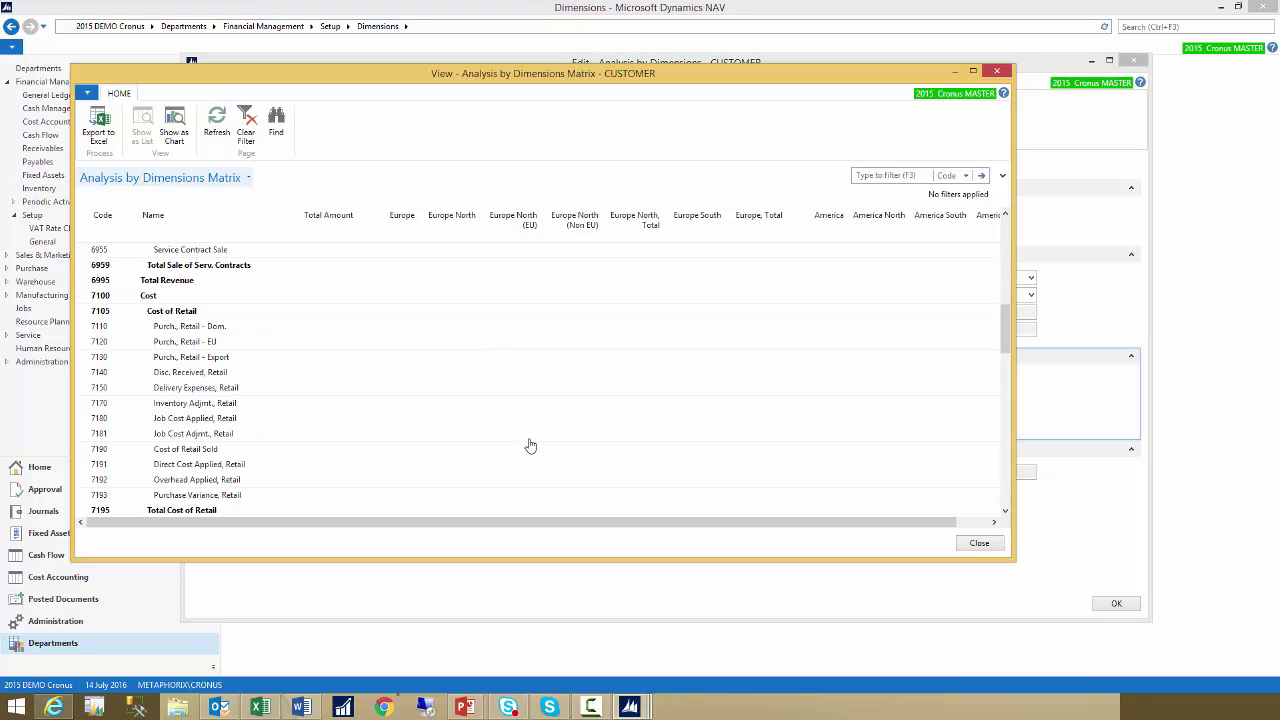
{"action": "scroll", "coordinate": [559, 447], "scroll_direction": "down", "scroll_amount": 3}
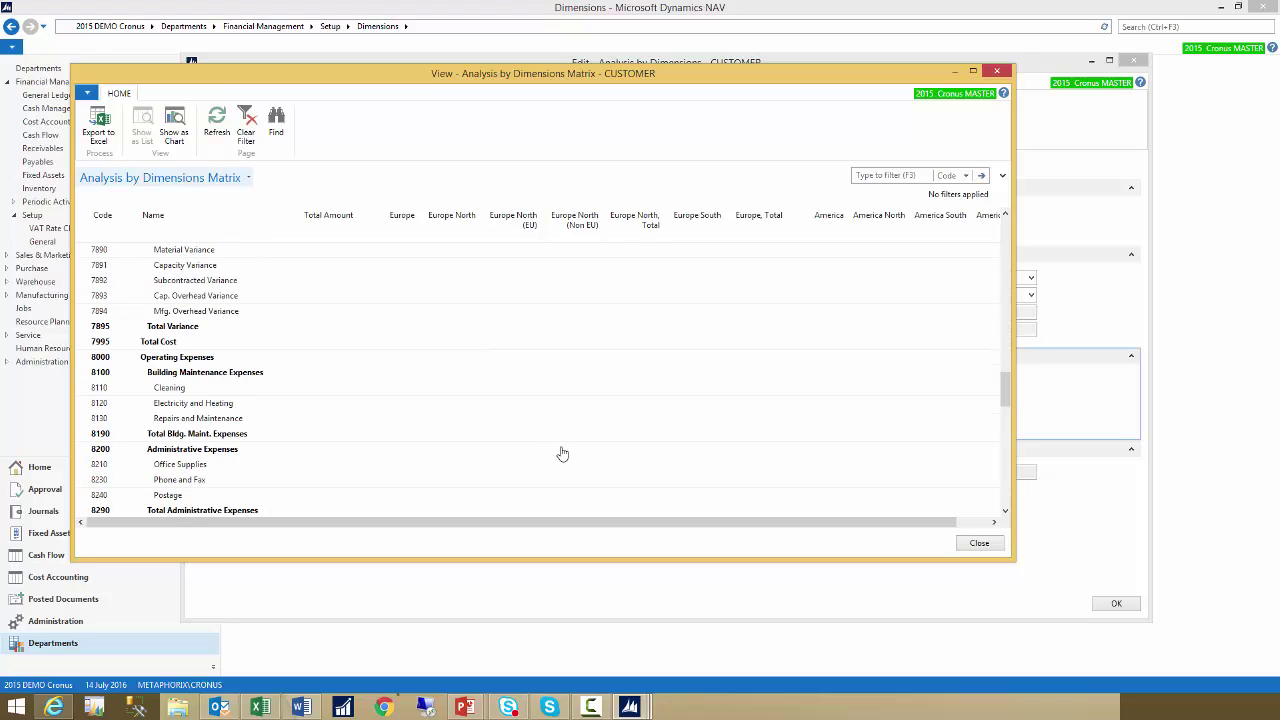
{"action": "key", "text": "Escape"}
Set the Date Filter to 01/12/16..31/12/16 and view the G/L account matrix with its window widened to fit all area columns
{"action": "left_click", "coordinate": [366, 281]}
{"action": "left_click", "coordinate": [369, 277]}
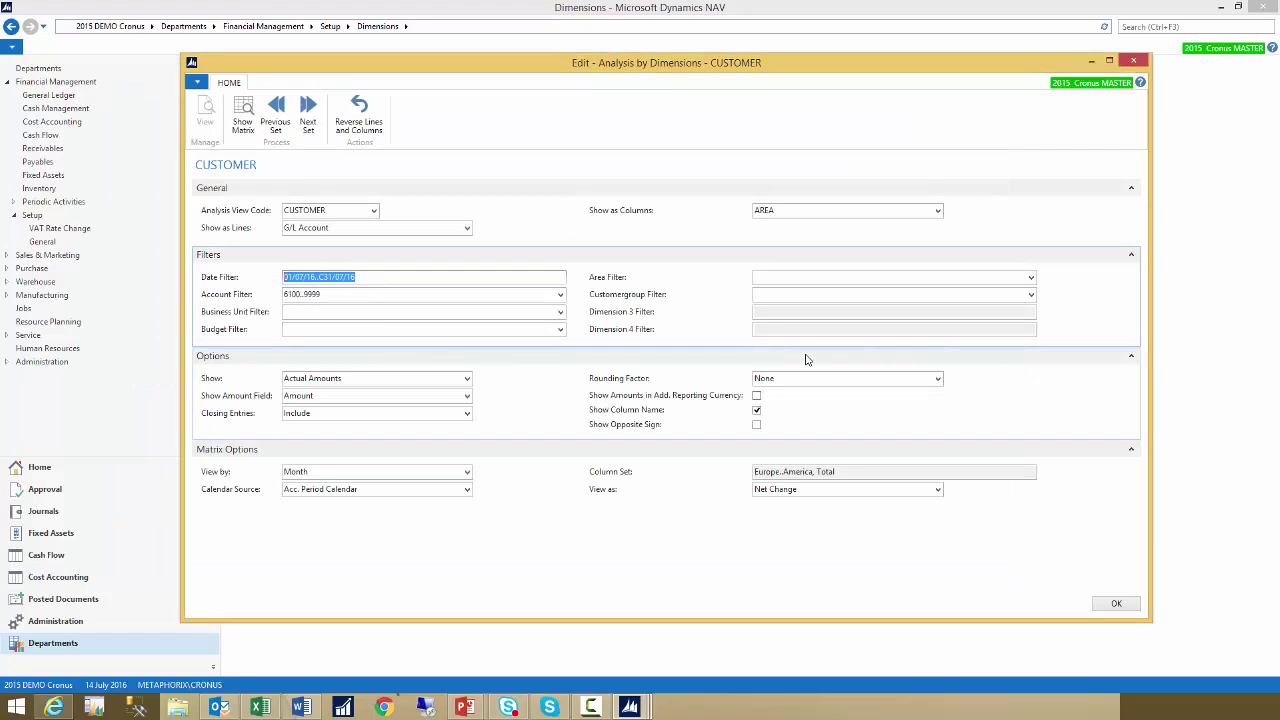
{"action": "type", "text": "011213..311216"}
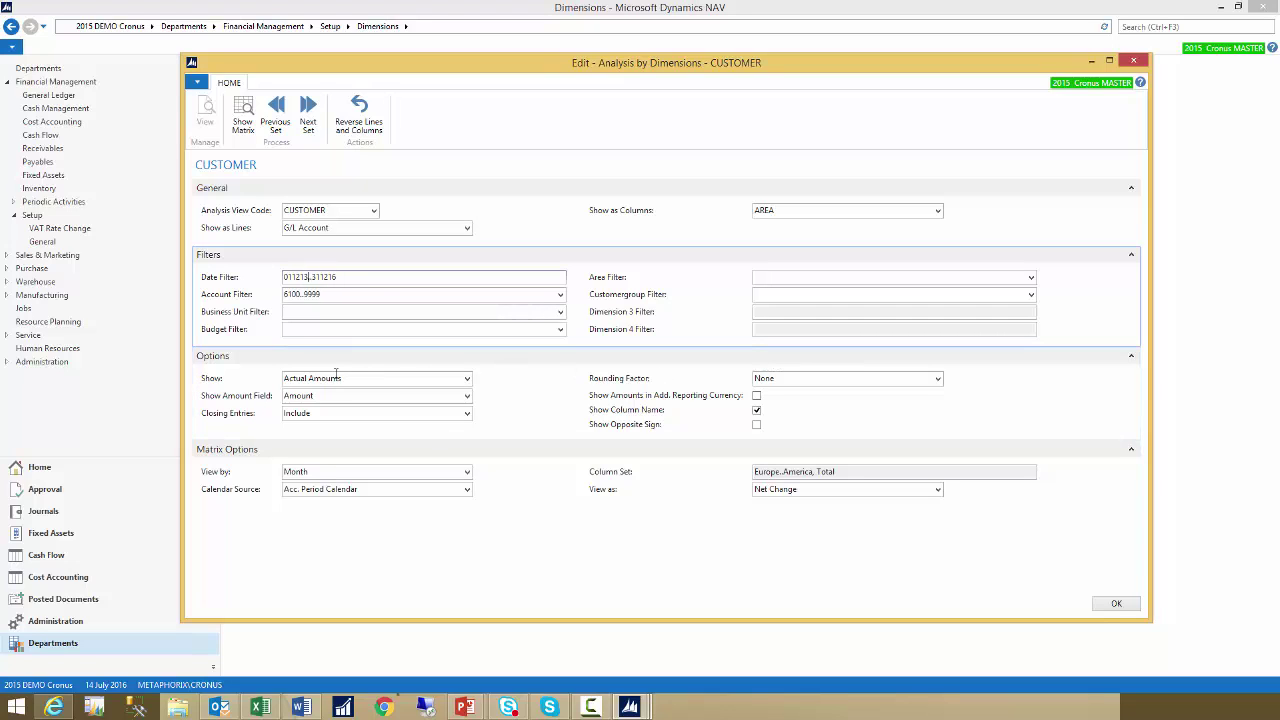
{"action": "key", "text": "BackSpace"}
{"action": "type", "text": "6"}
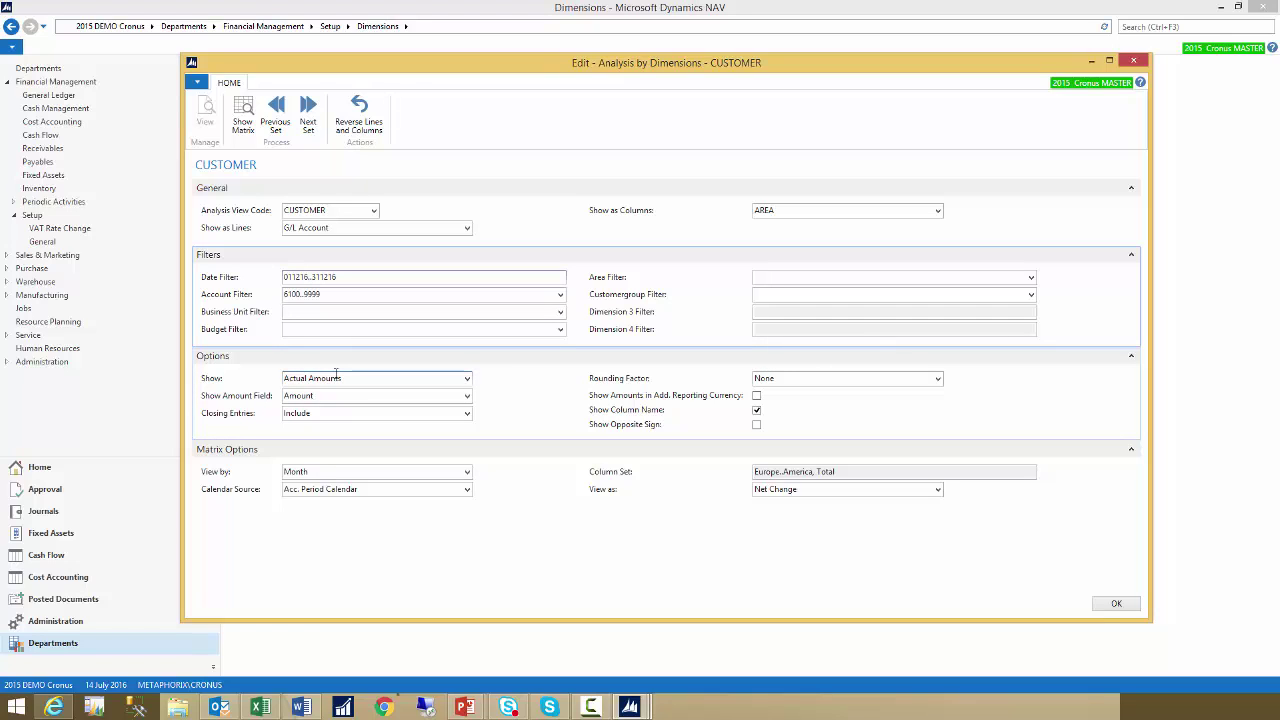
{"action": "left_click", "coordinate": [397, 295]}
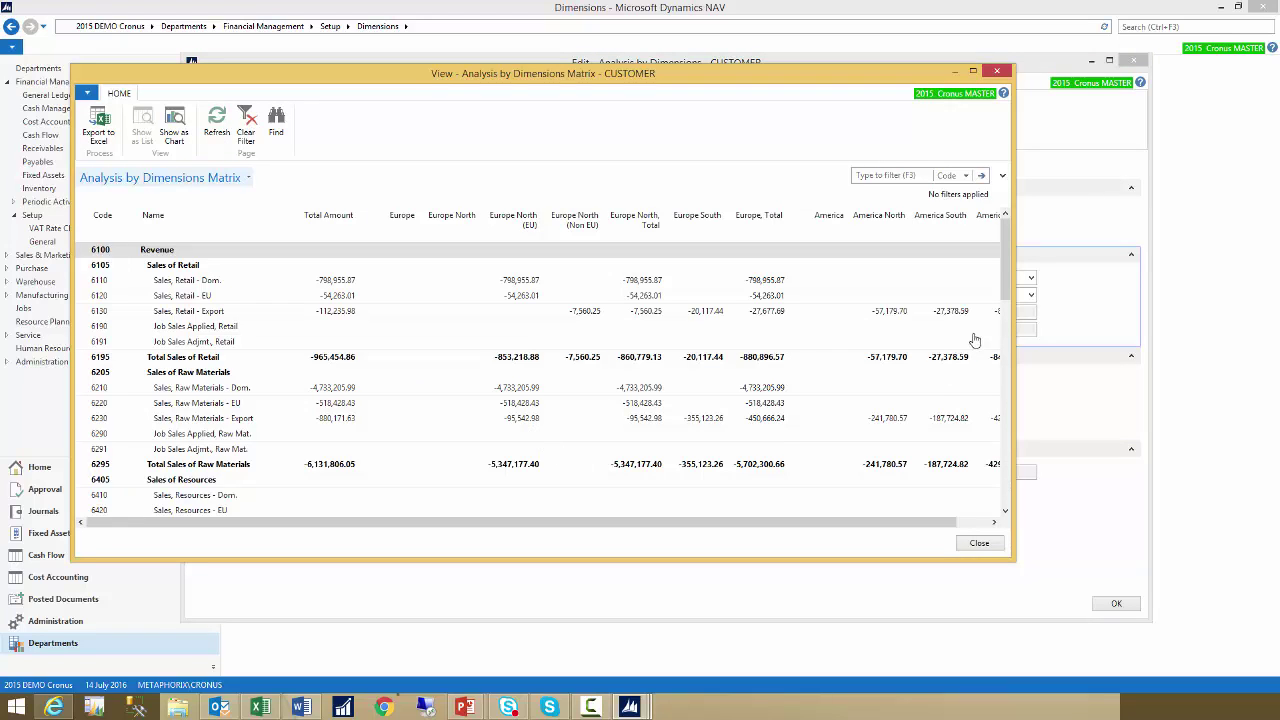
{"action": "left_click_drag", "start_coordinate": [1016, 330], "coordinate": [1166, 330]}
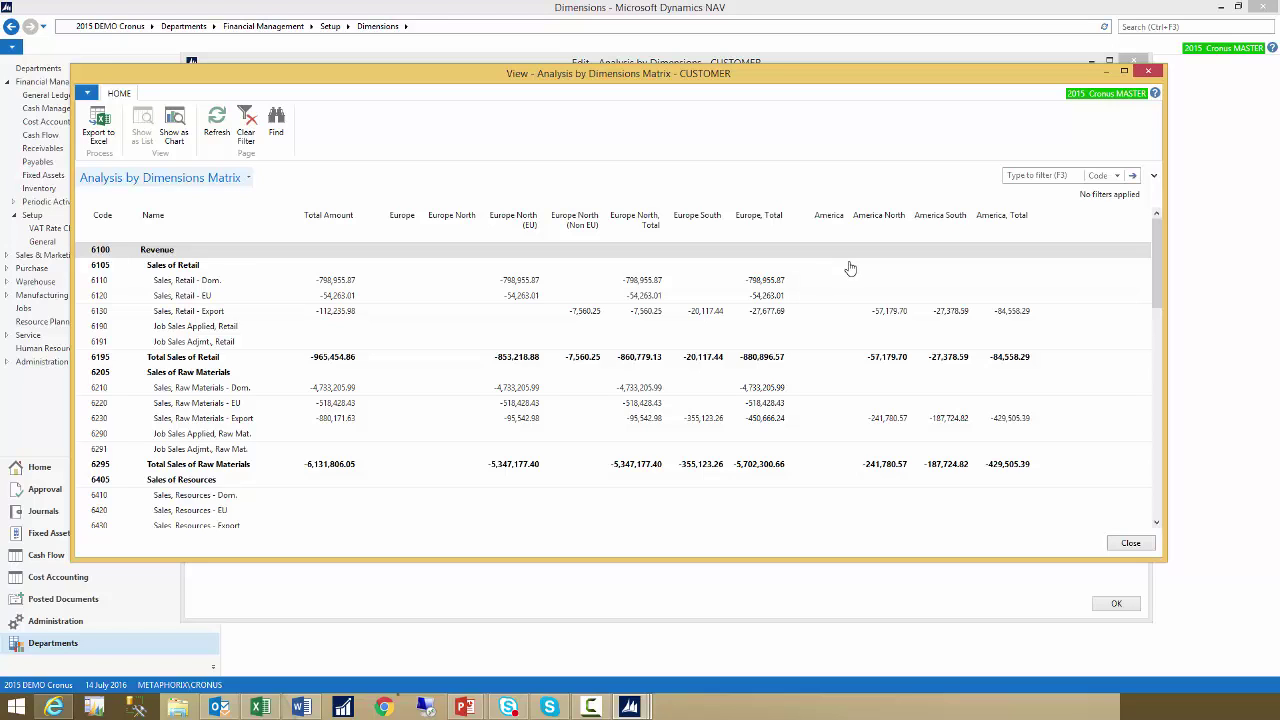
{"action": "key", "text": "Escape"}
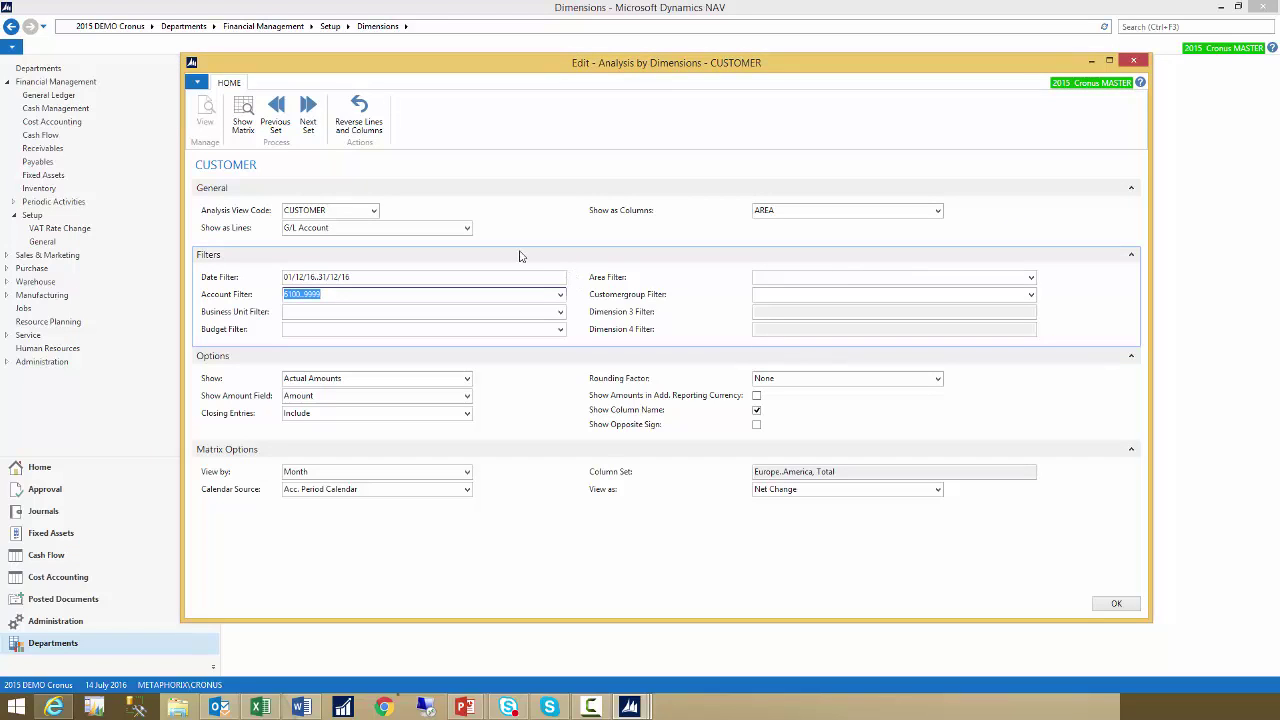
Set CUSTOMERGROUP as the analysis lines and set the Date Filter to 01/12/16..31/12/16 again
{"action": "left_click", "coordinate": [466, 229]}
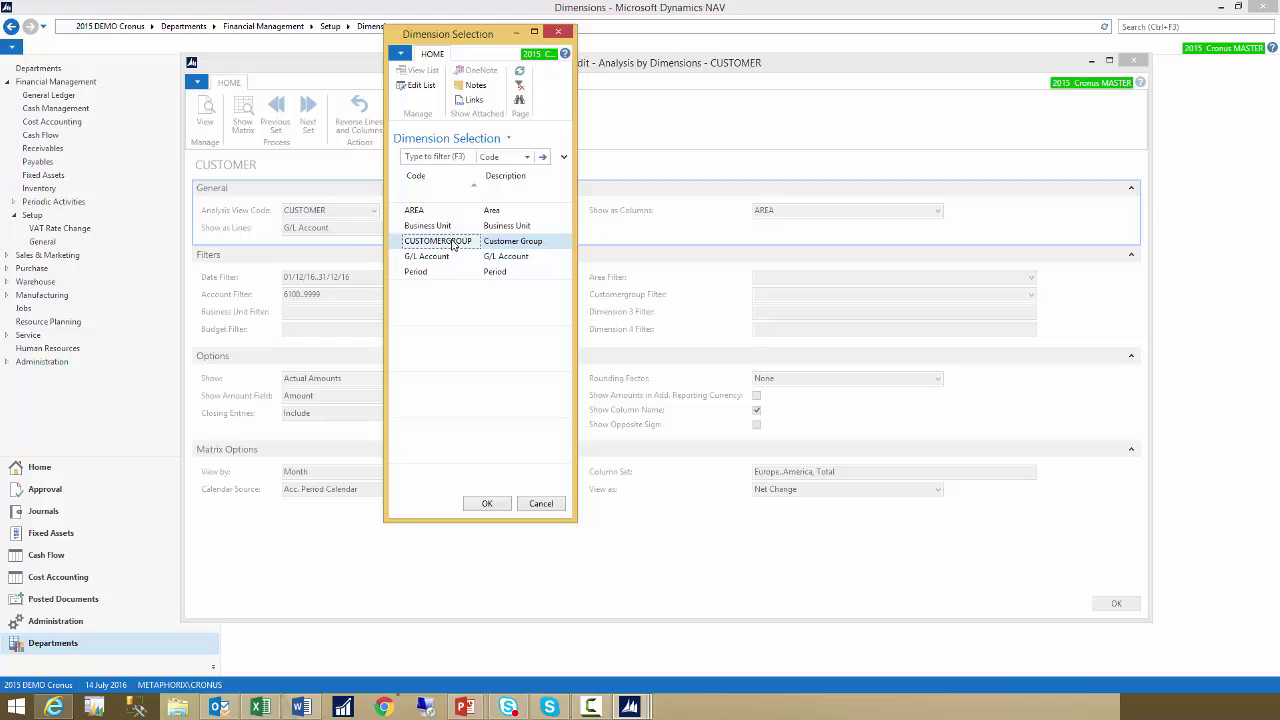
{"action": "left_click", "coordinate": [487, 503]}
{"action": "left_click", "coordinate": [379, 277]}
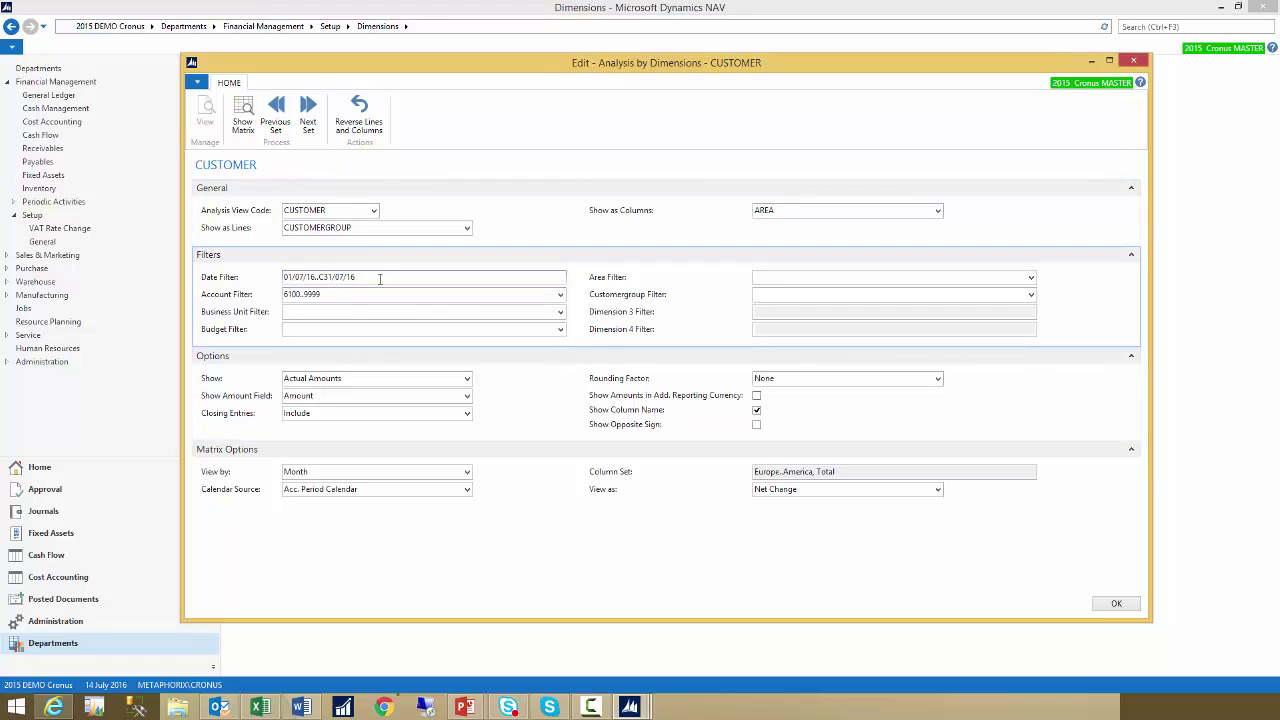
{"action": "left_click_drag", "start_coordinate": [356, 277], "coordinate": [180, 272]}
{"action": "type", "text": "011216..3112"}
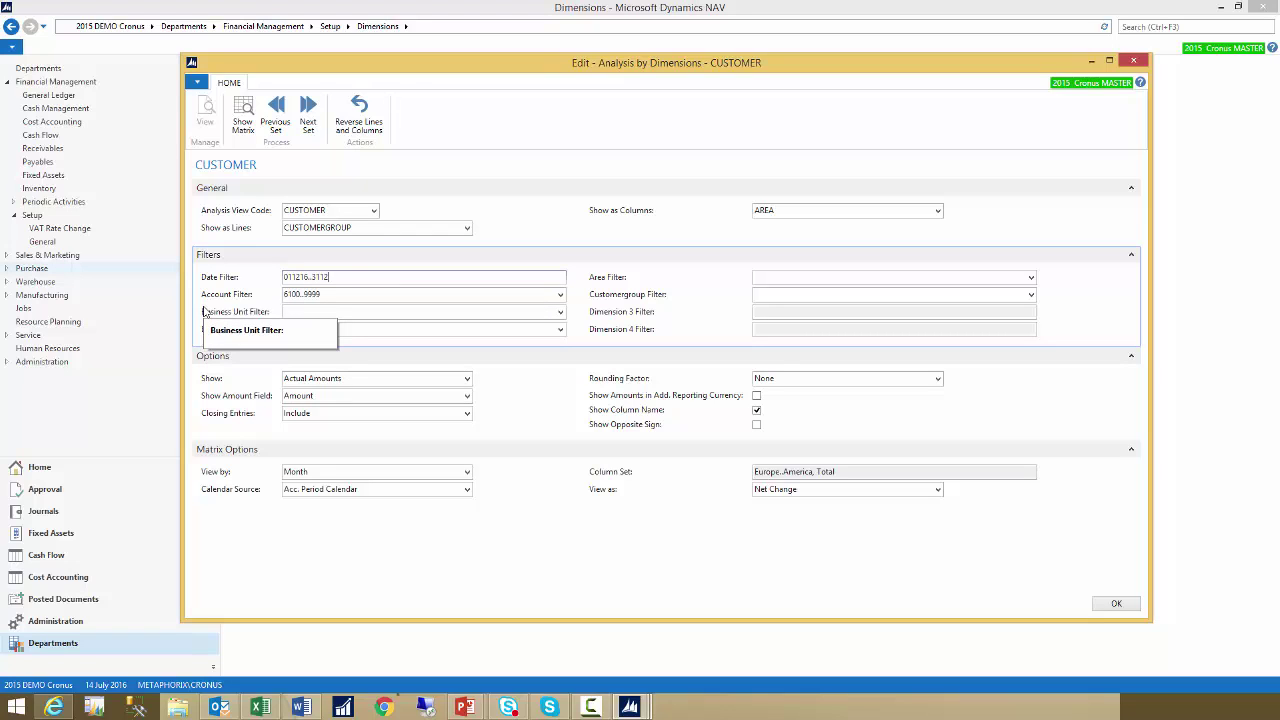
{"action": "key", "text": "Tab"}
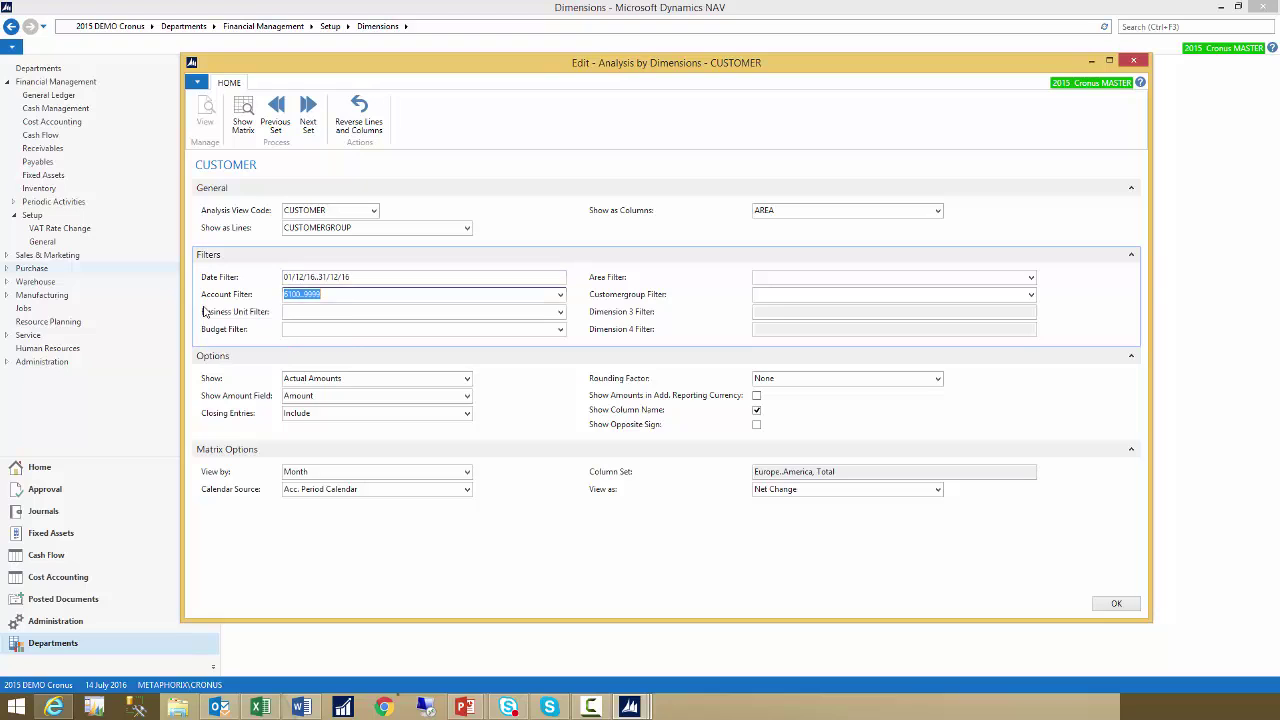
Show the matrix with a wider Code column and trace the Small Business amount for Europe North (Non EU) to its general ledger entries
{"action": "left_click", "coordinate": [247, 114]}
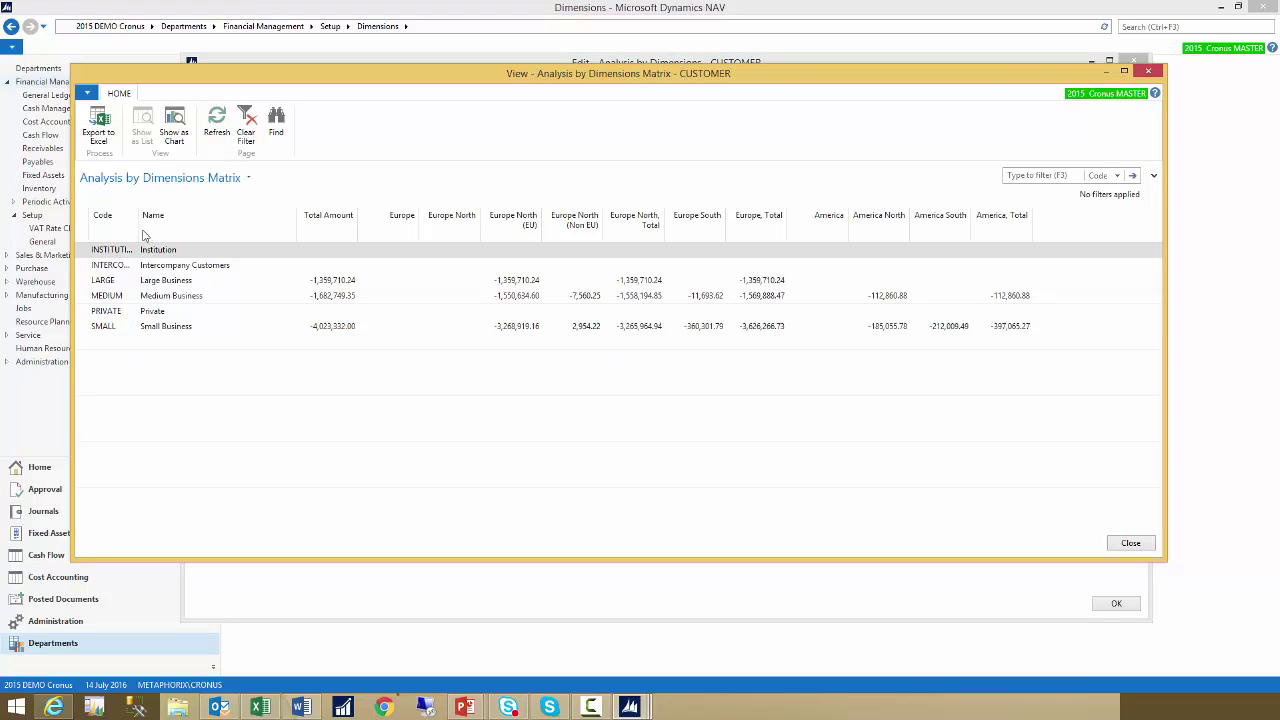
{"action": "left_click_drag", "start_coordinate": [138, 226], "coordinate": [194, 226]}
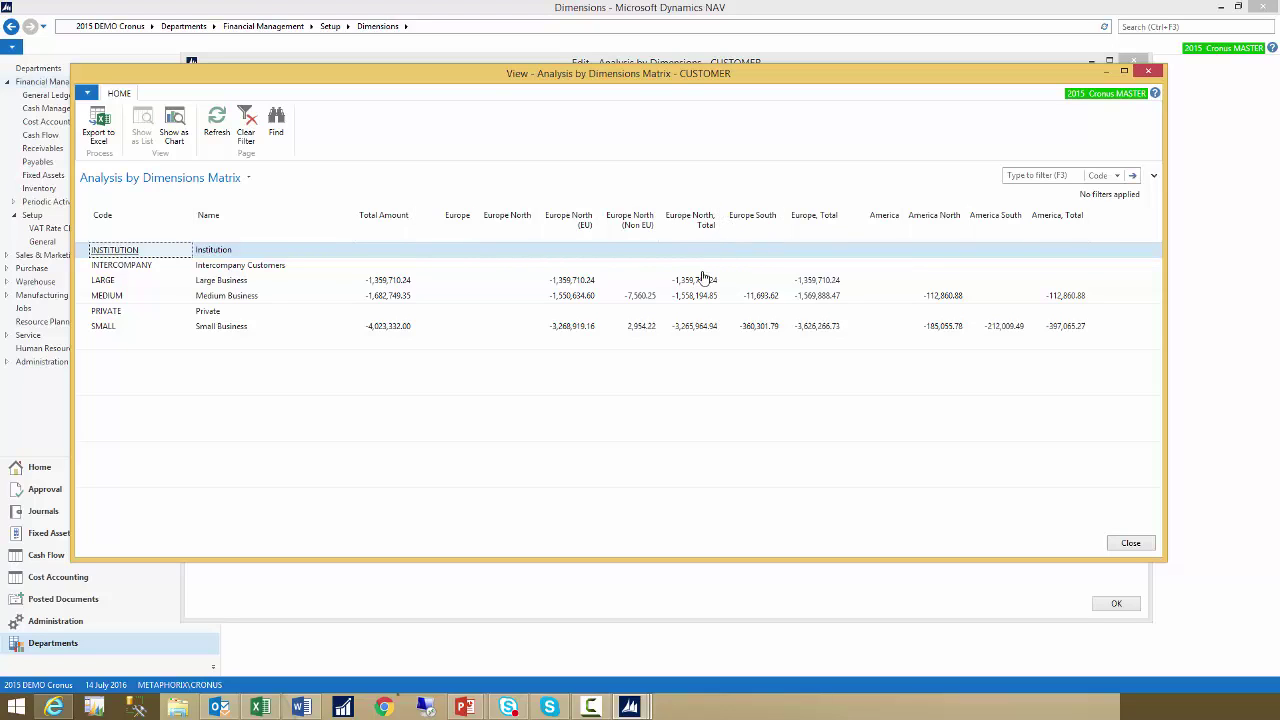
{"action": "left_click", "coordinate": [640, 330]}
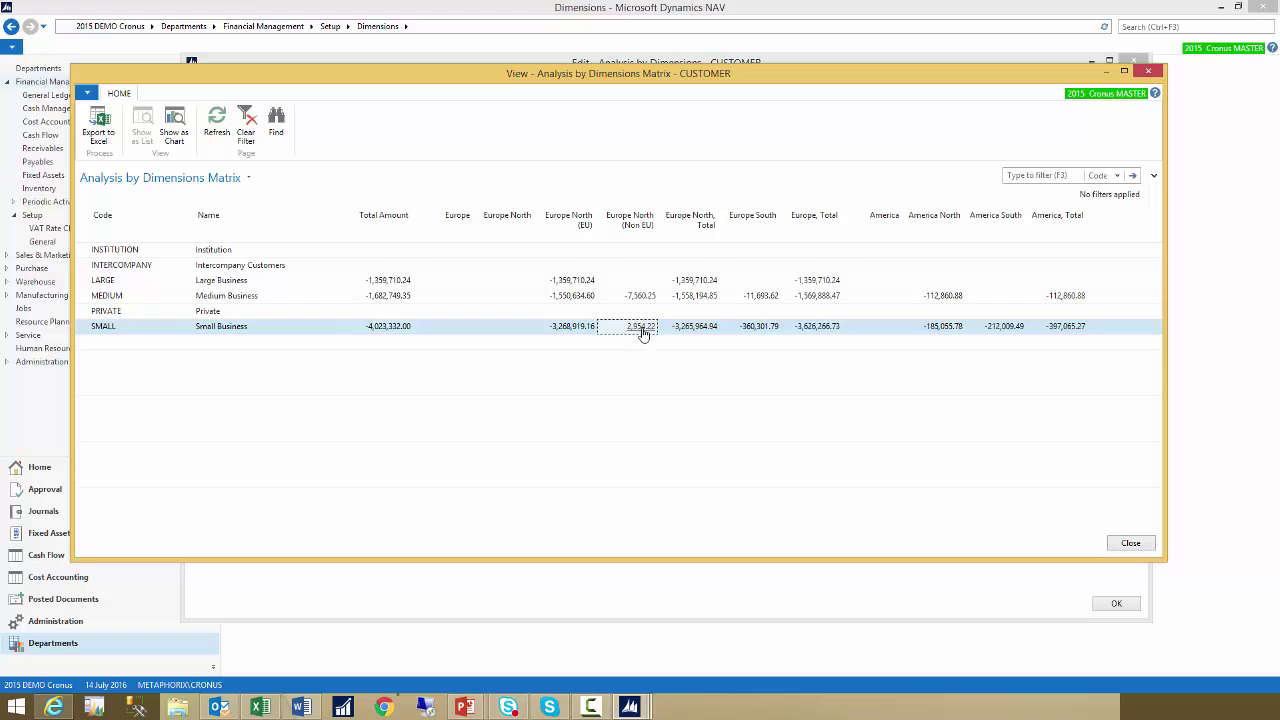
{"action": "left_click", "coordinate": [642, 330]}
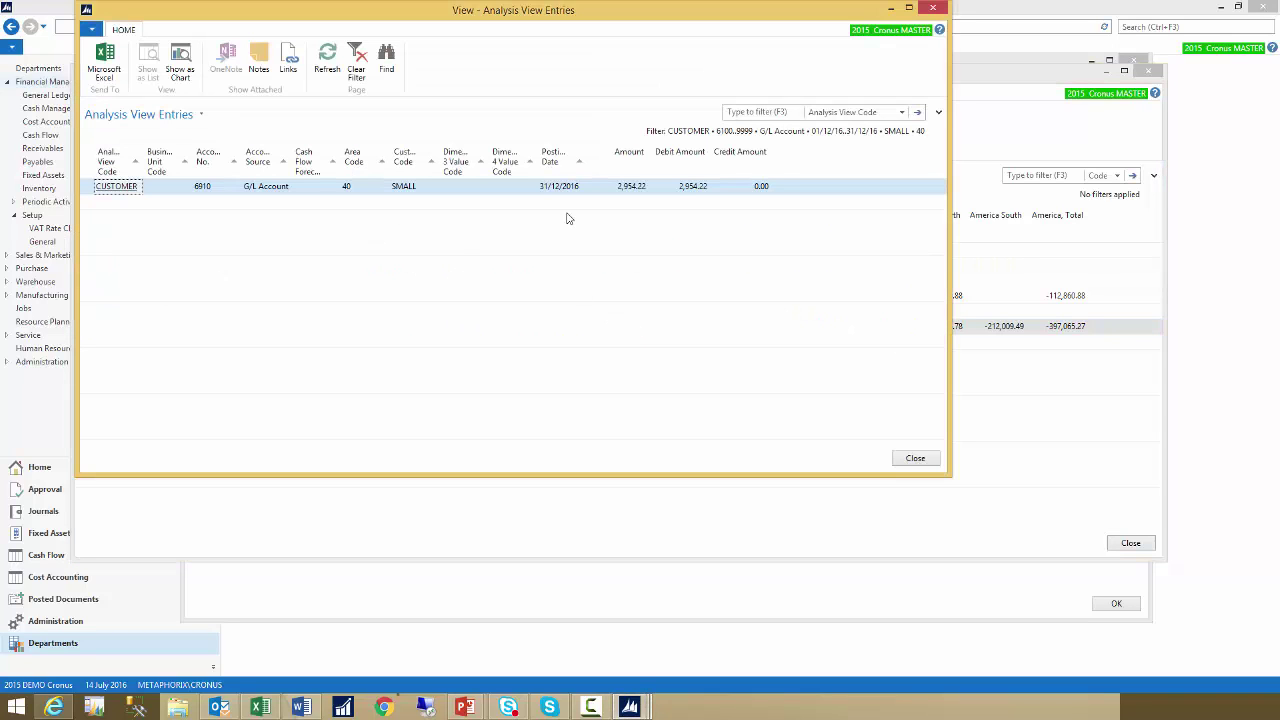
{"action": "left_click", "coordinate": [626, 188]}
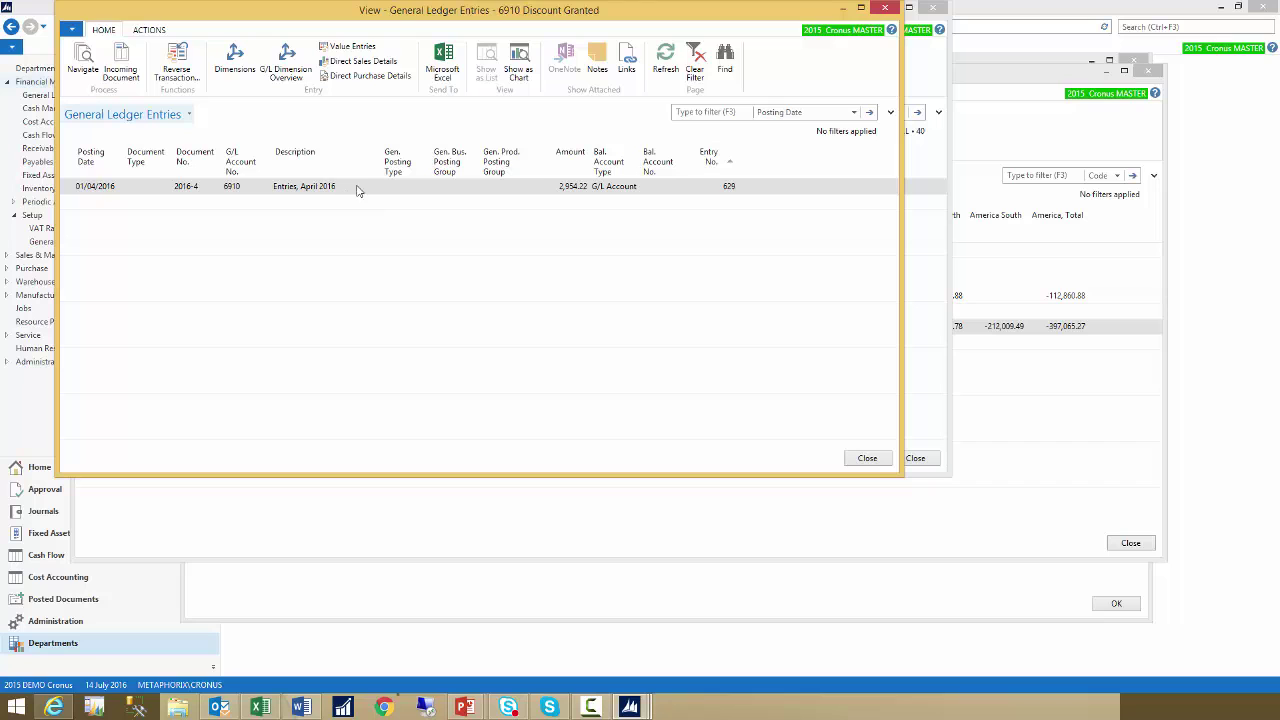
{"action": "key", "text": "Escape"}
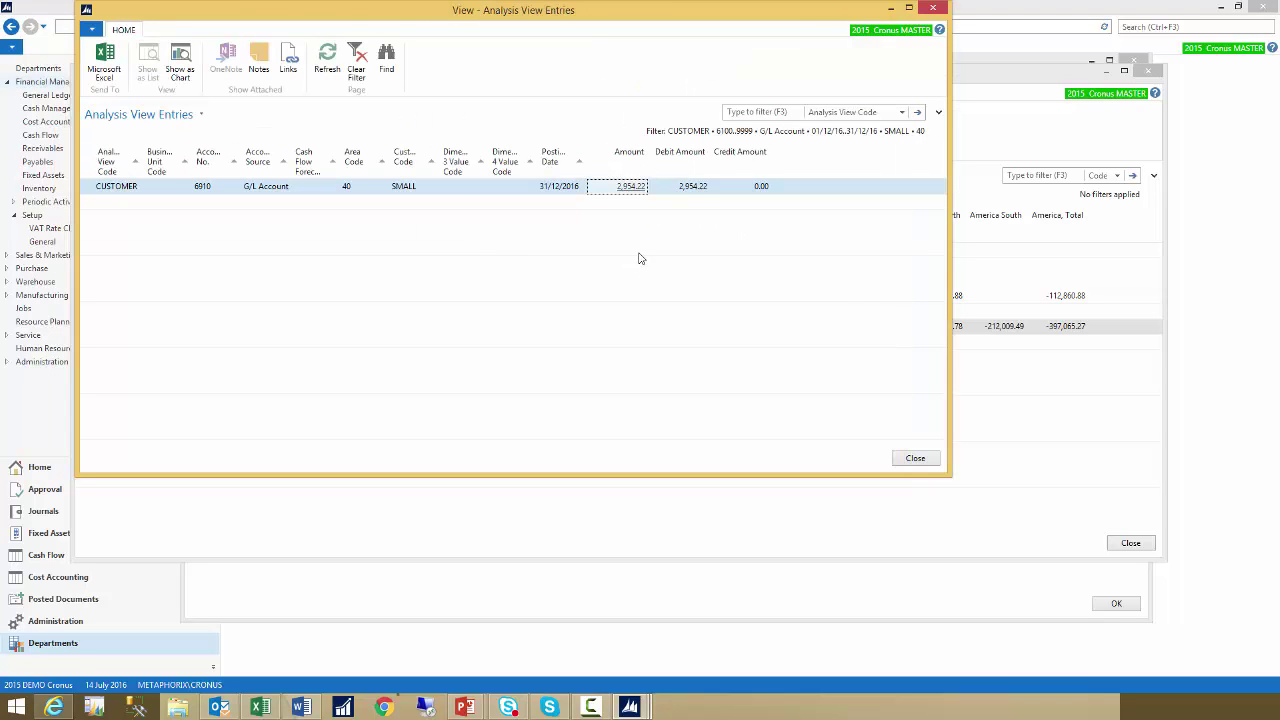
{"action": "key", "text": "Escape"}
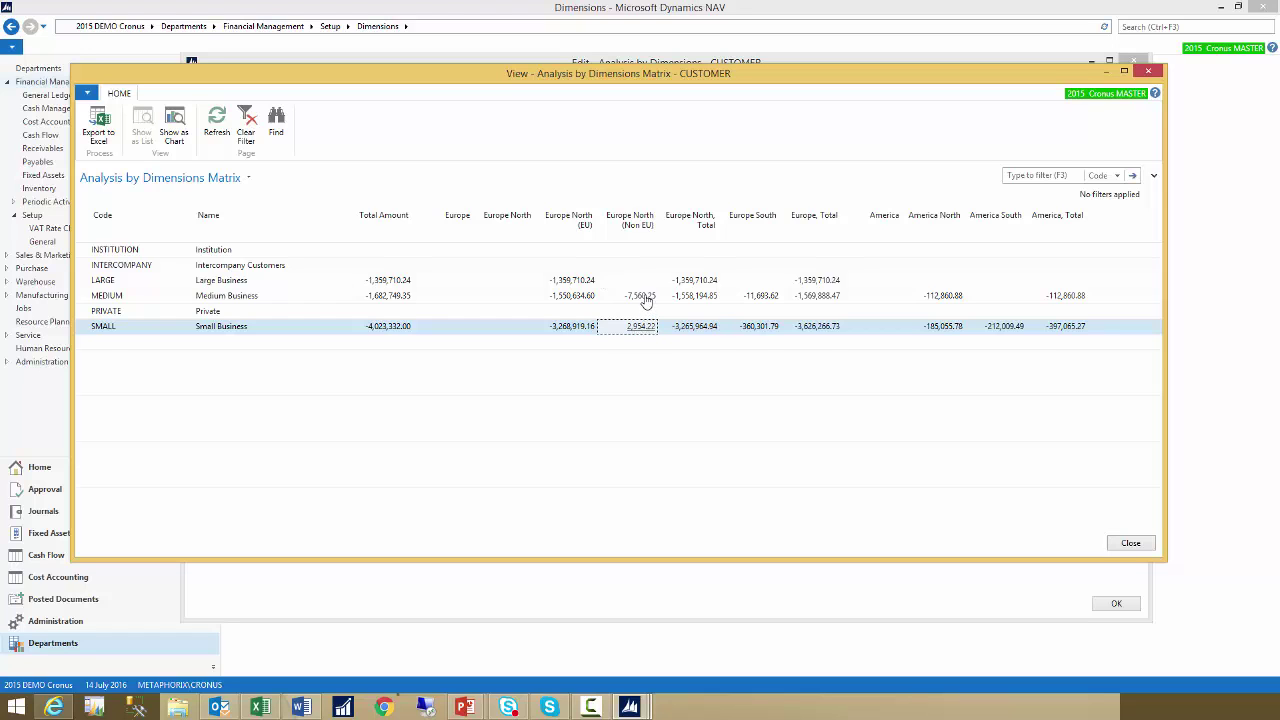
Trace the Medium Business amount for Europe North (Non EU) to its general ledger entries and return to the matrix
{"action": "left_click", "coordinate": [646, 299]}
{"action": "left_click", "coordinate": [646, 298]}
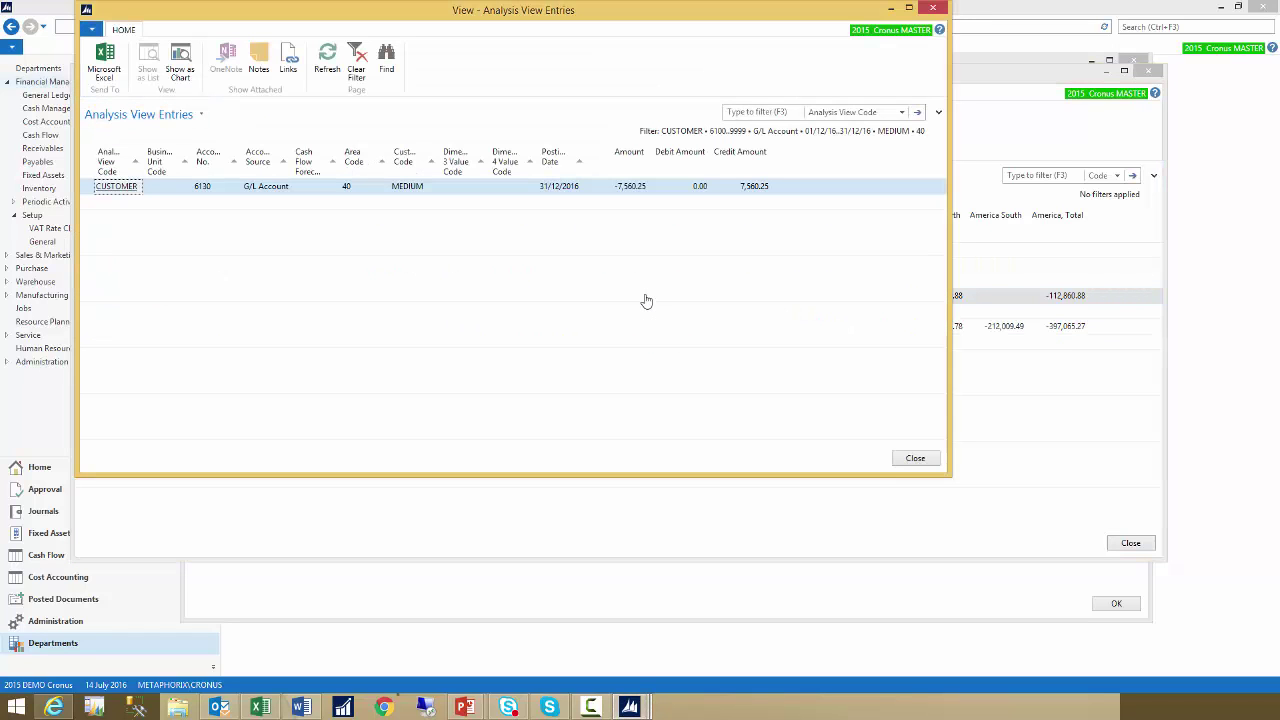
{"action": "left_click", "coordinate": [628, 188]}
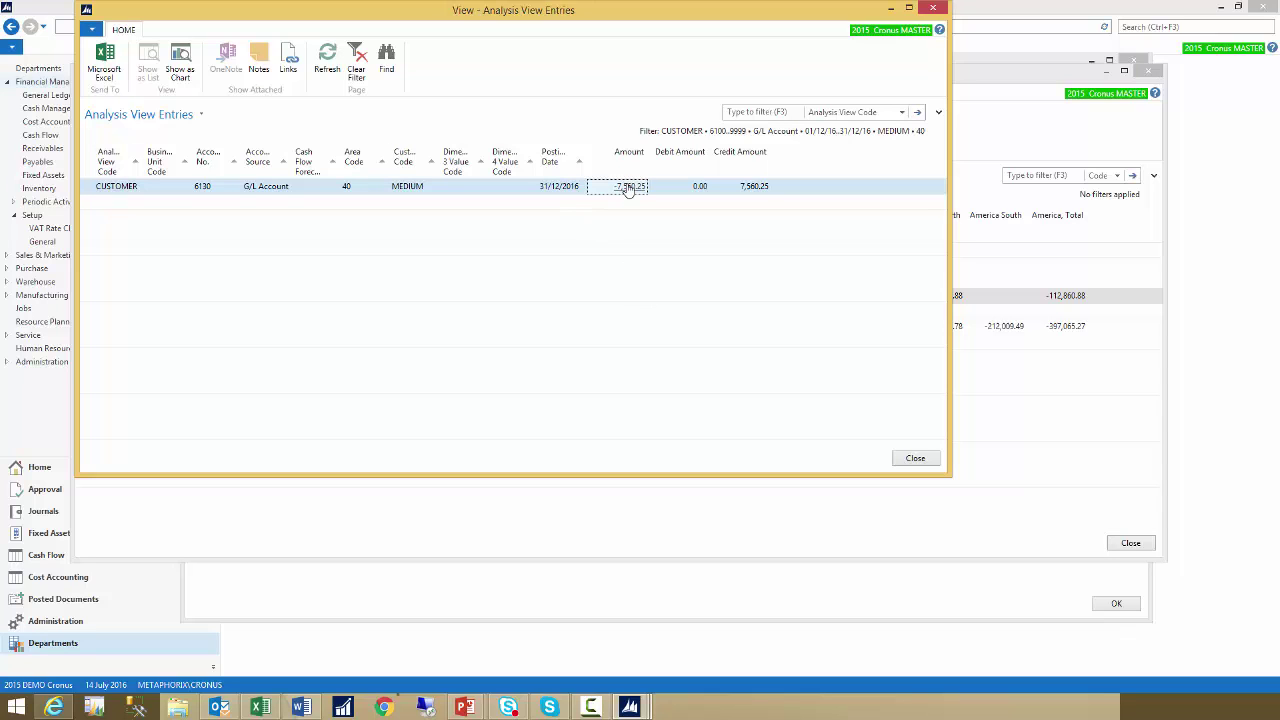
{"action": "left_click", "coordinate": [628, 188]}
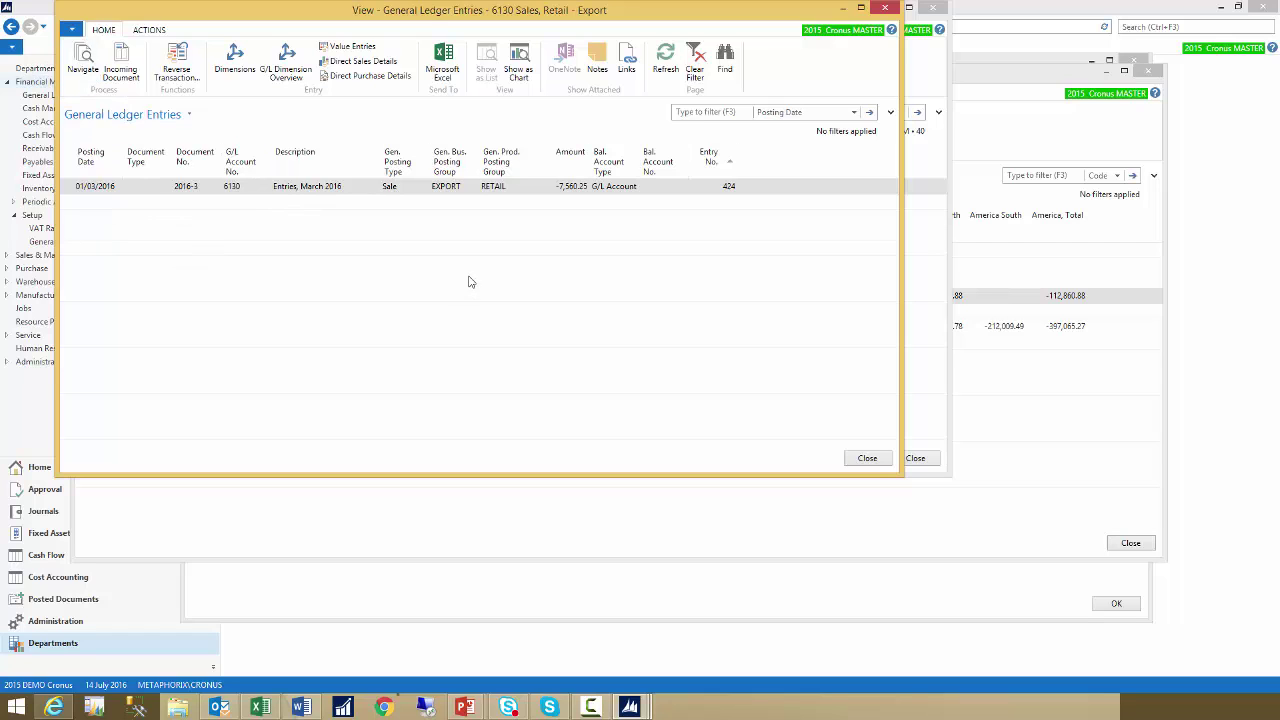
{"action": "key", "text": "Escape"}
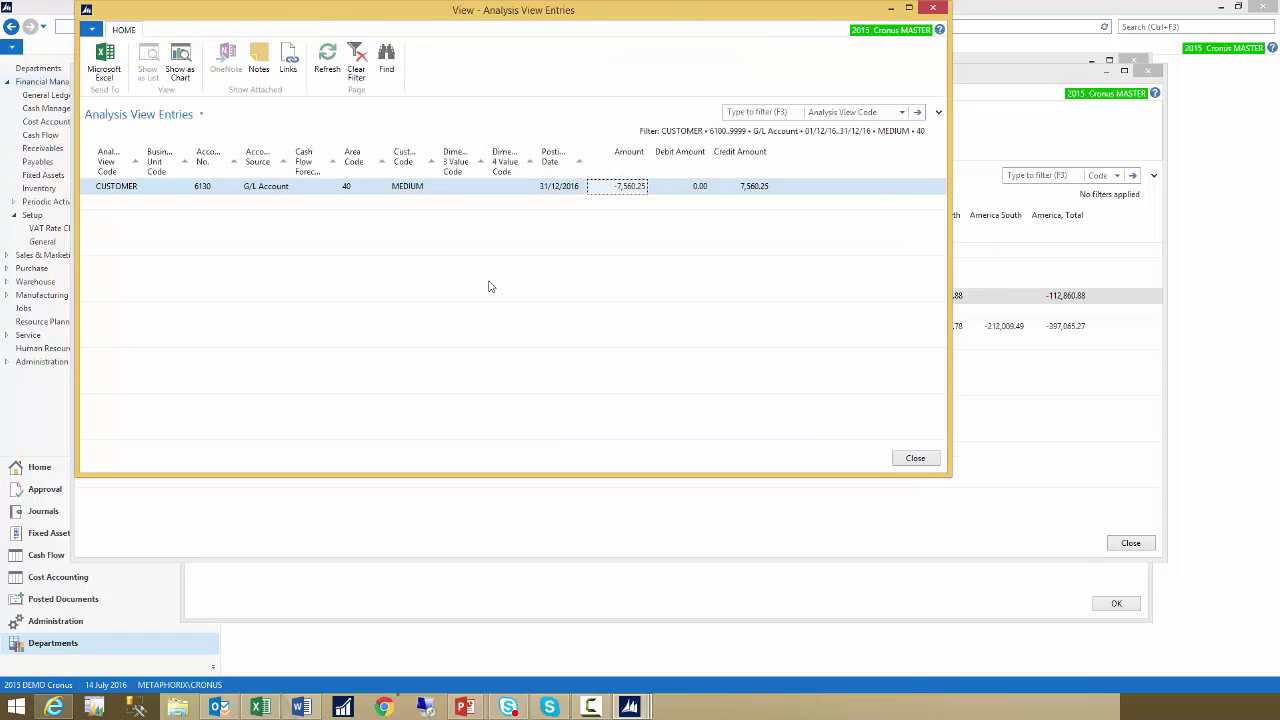
{"action": "key", "text": "Escape"}
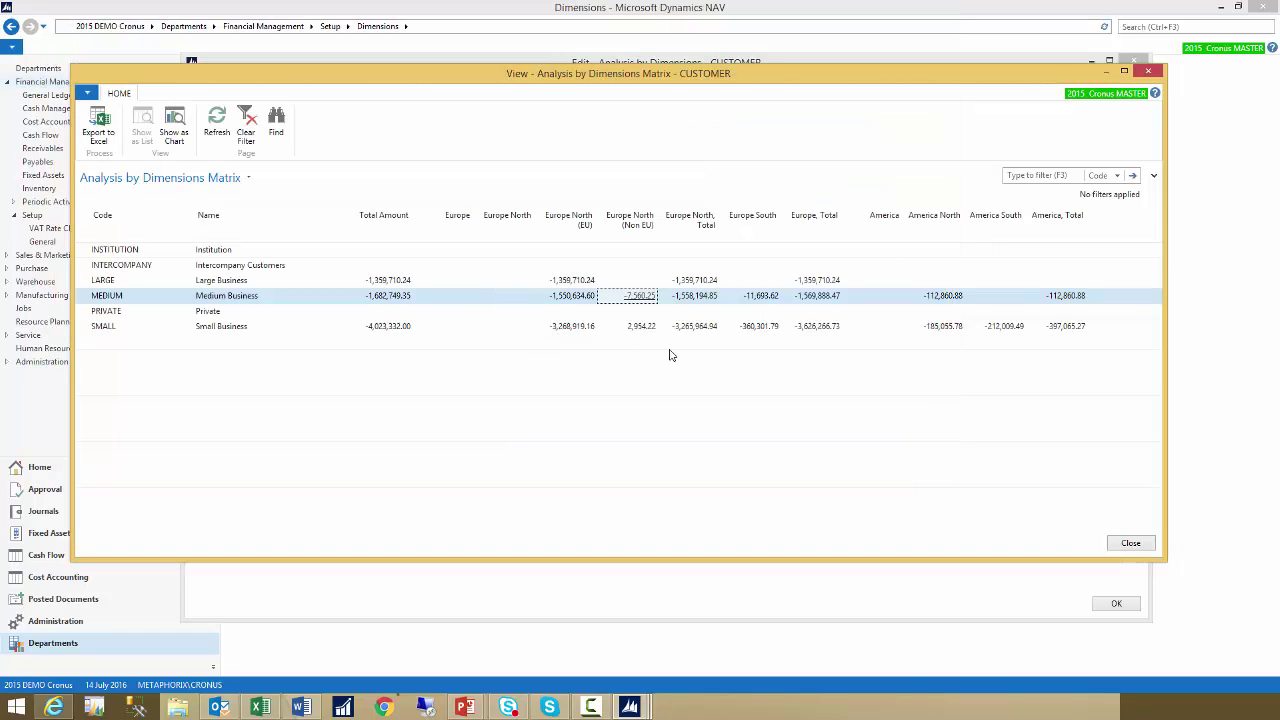
Trace the Small Business amount for Europe North (EU) to the general ledger entries behind account 6110
{"action": "left_click", "coordinate": [572, 327]}
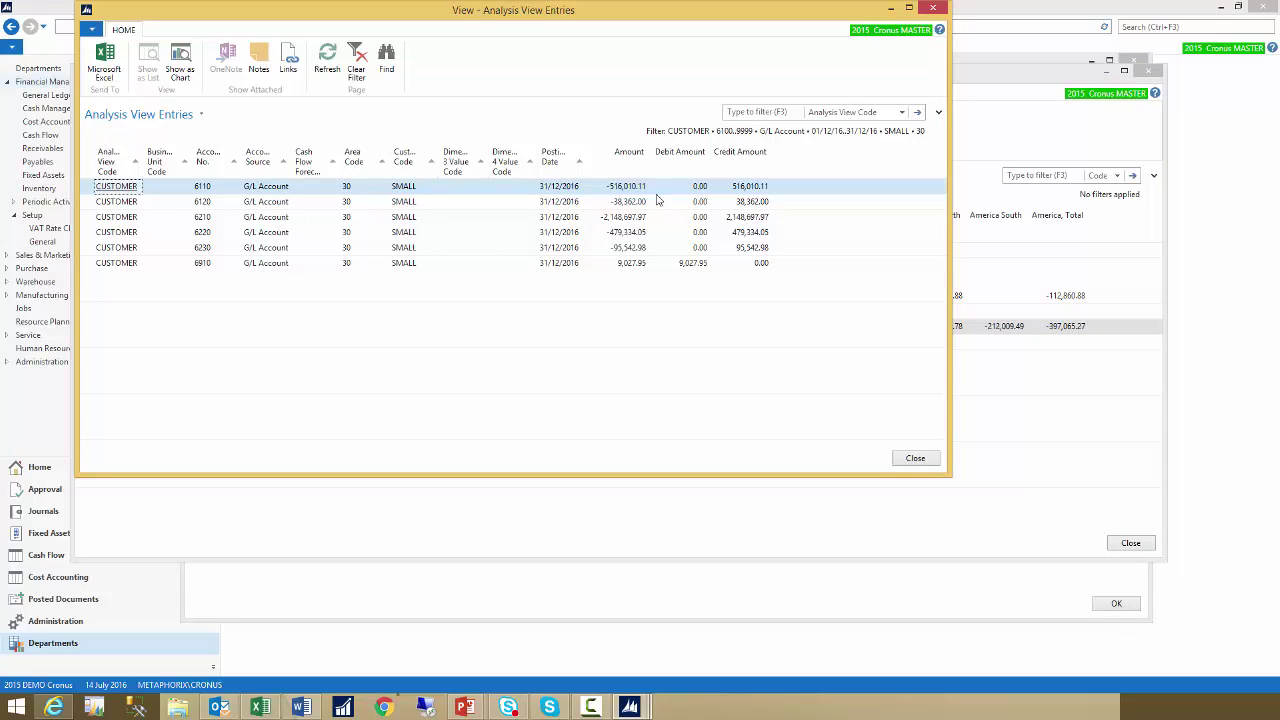
{"action": "left_click", "coordinate": [625, 188]}
{"action": "left_click", "coordinate": [625, 187]}
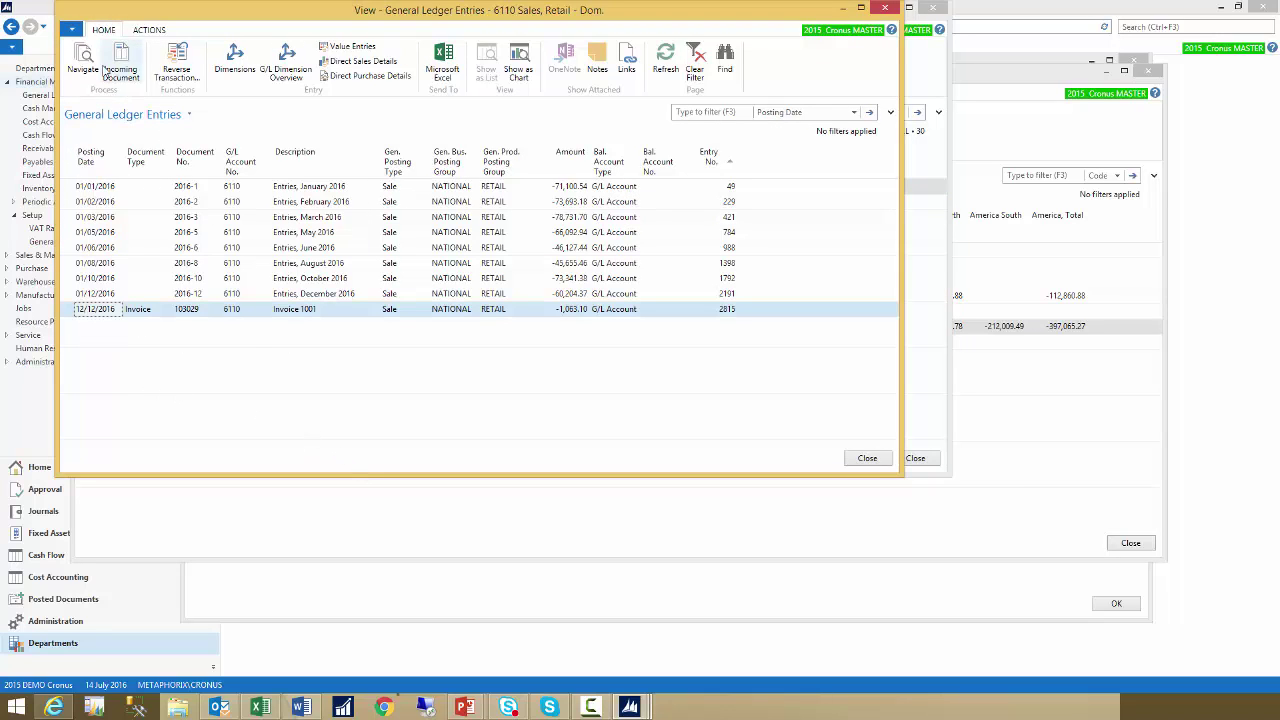
Navigate from the 12/12/2016 invoice entry to its posted sales invoice, view it, and return to the matrix
{"action": "left_click", "coordinate": [80, 62]}
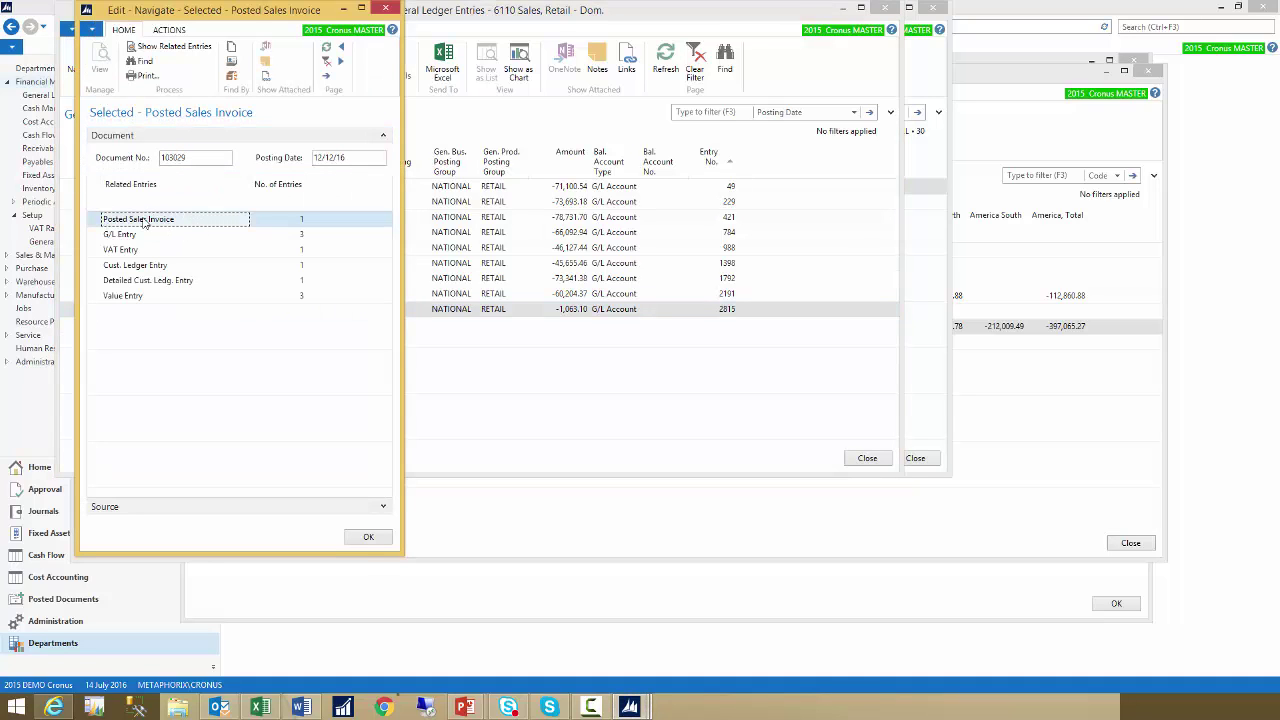
{"action": "left_click", "coordinate": [184, 53]}
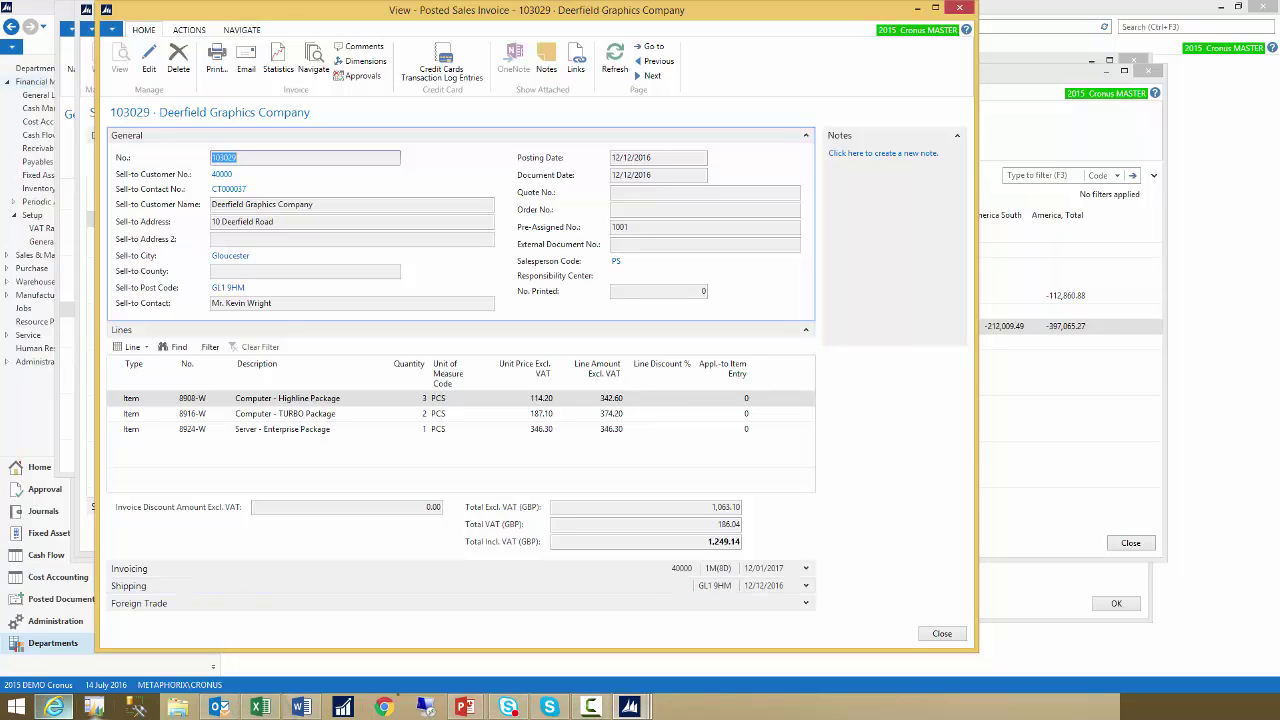
{"action": "key", "text": "Escape"}
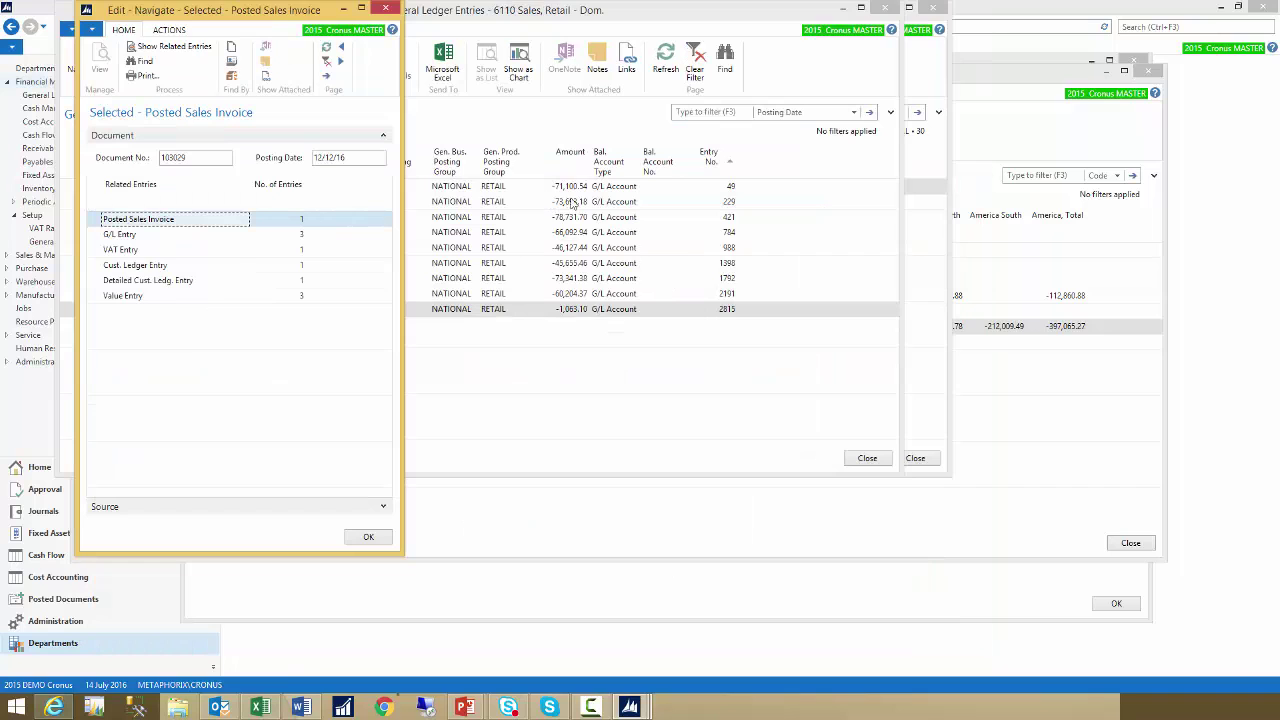
{"action": "key", "text": "Escape"}
{"action": "key", "text": "Escape"}
{"action": "key", "text": "Escape"}
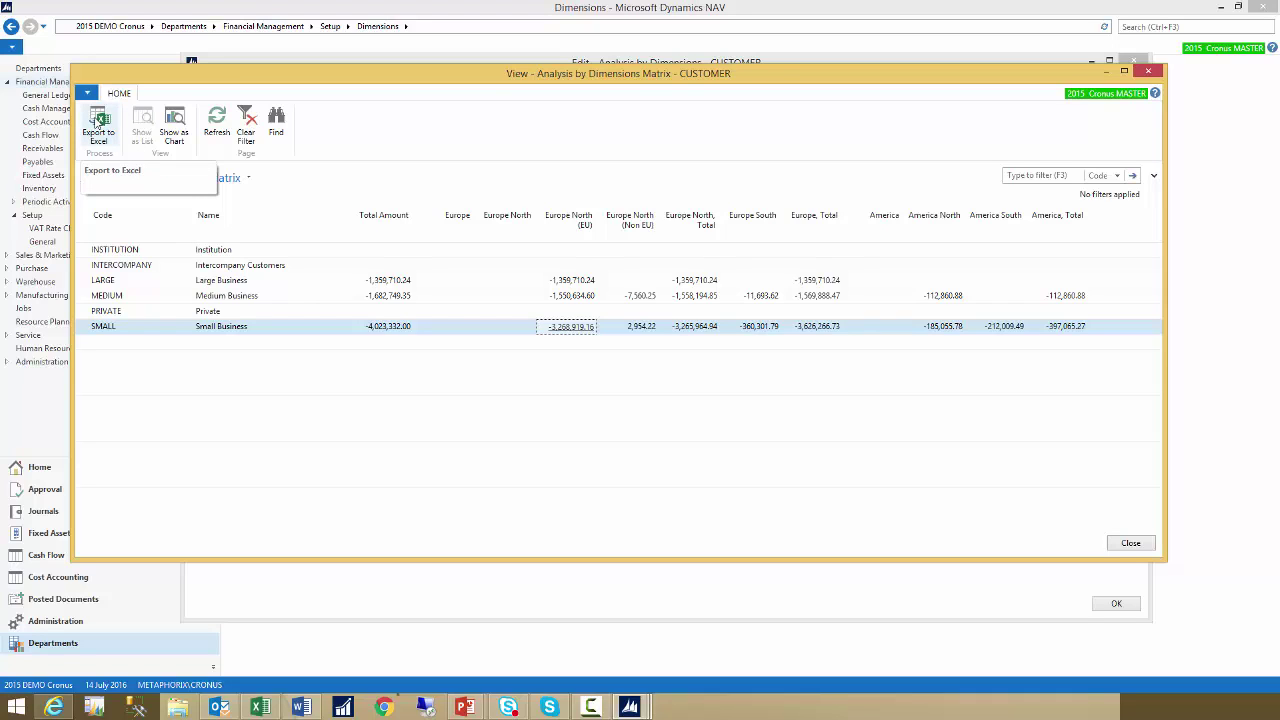
Export the customer group by area matrix to Excel and maximise the pivot table workbook
{"action": "left_click", "coordinate": [97, 120]}
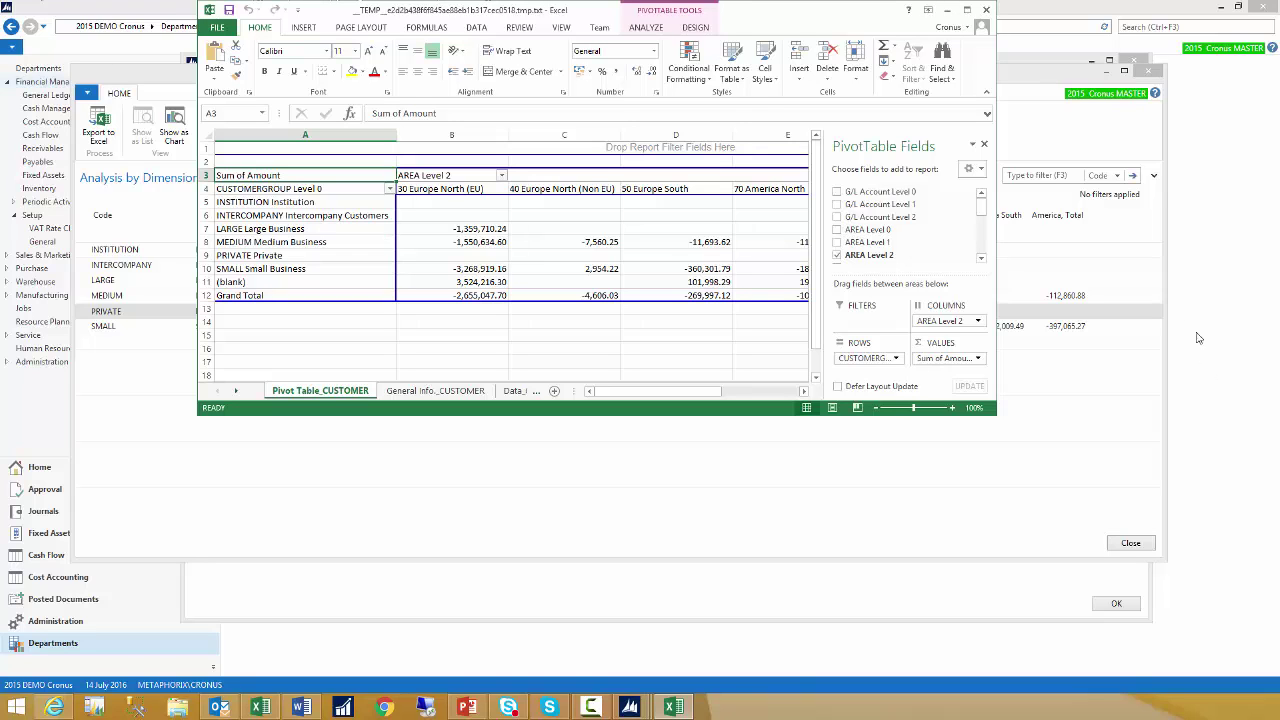
{"action": "double_click", "coordinate": [490, 10]}
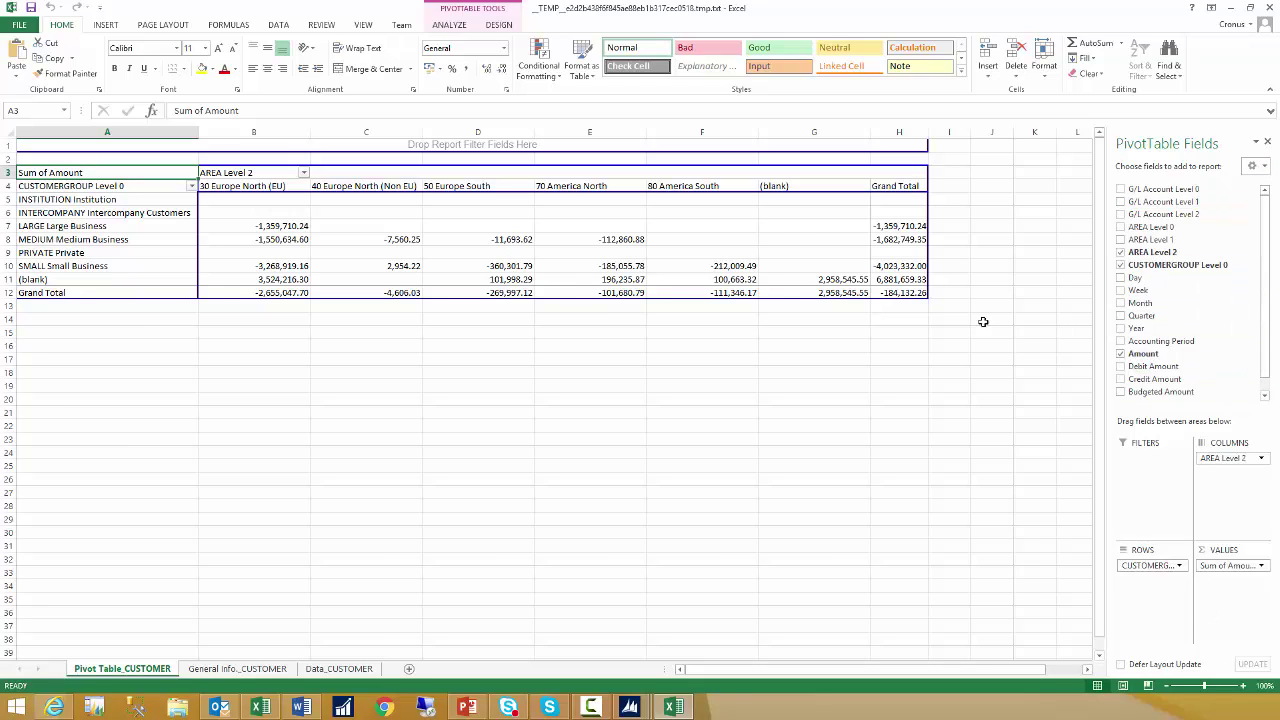
Review the General Info._CUSTOMER sheet with columns B and C auto-fitted and the Data_CUSTOMER sheet, and return to the pivot table
{"action": "left_click", "coordinate": [235, 668]}
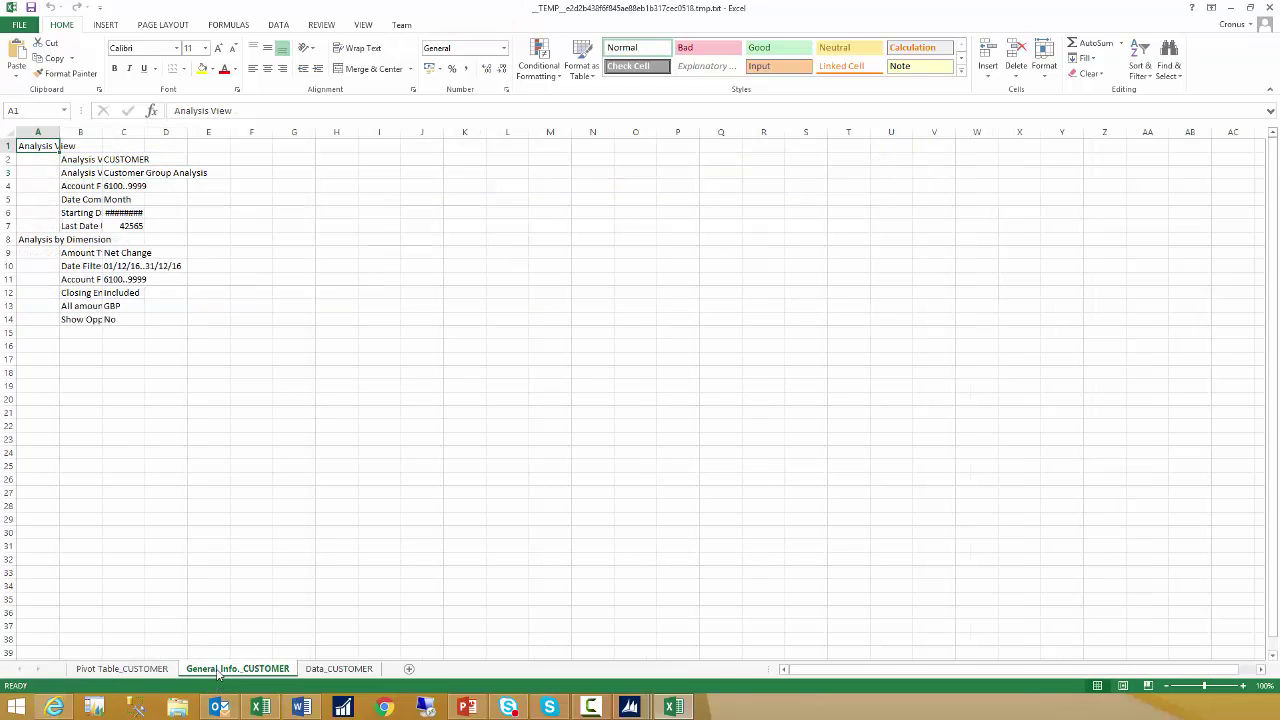
{"action": "double_click", "coordinate": [102, 131]}
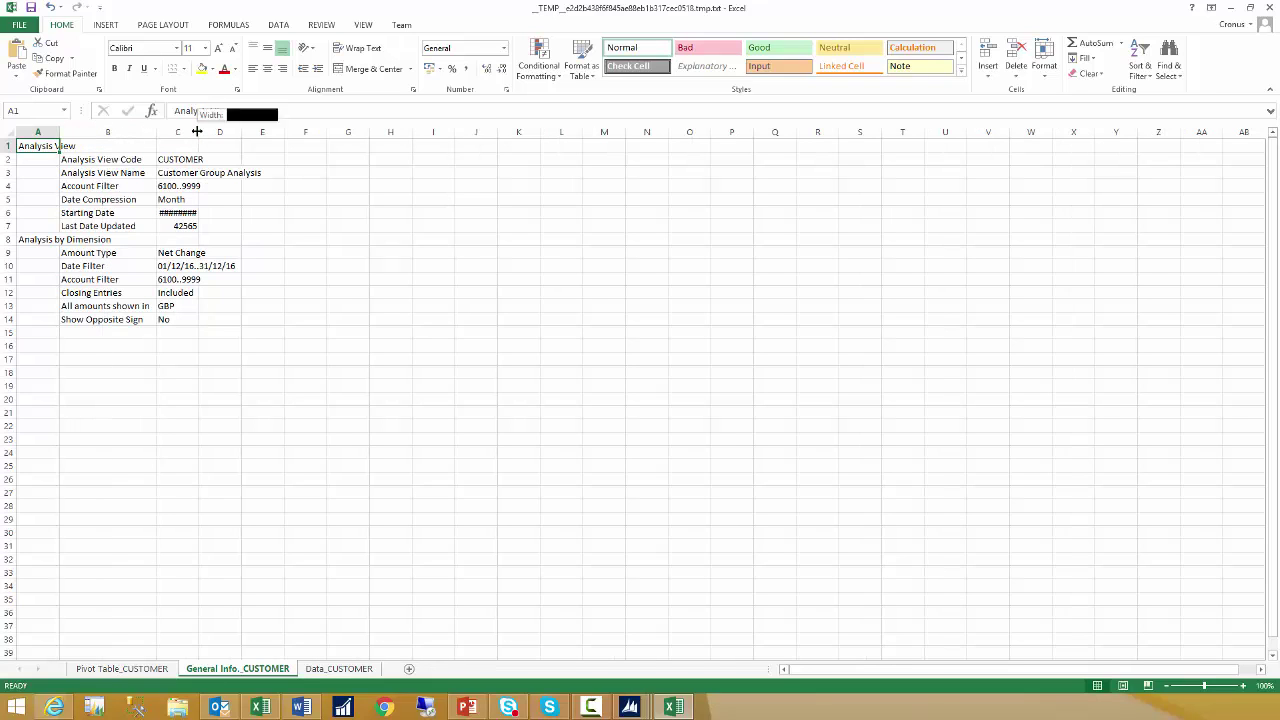
{"action": "double_click", "coordinate": [197, 131]}
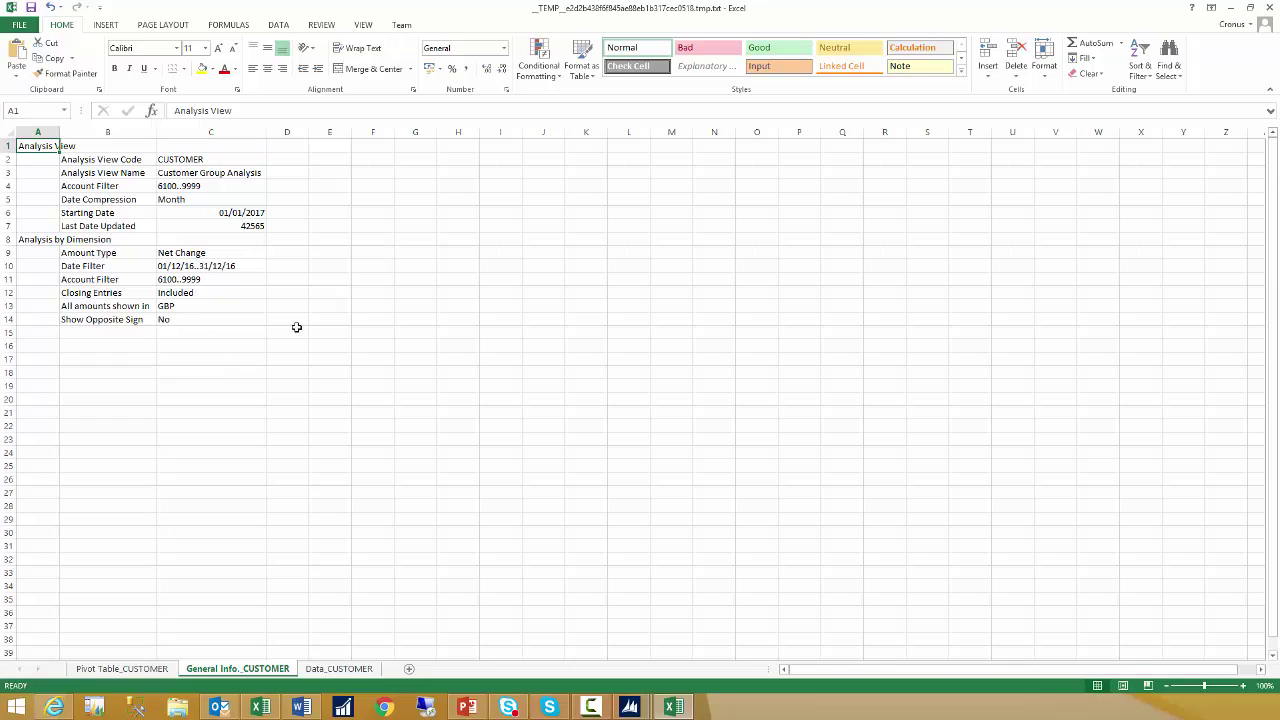
{"action": "left_click", "coordinate": [338, 668]}
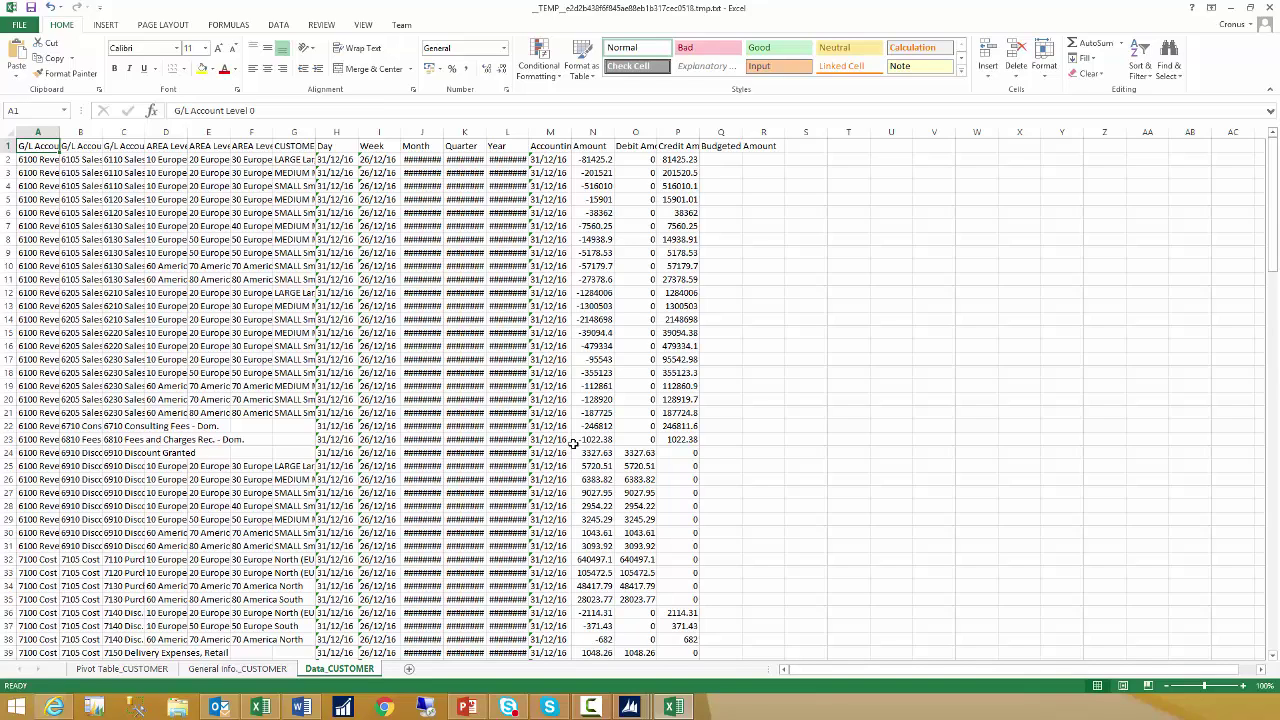
{"action": "left_click", "coordinate": [128, 676]}
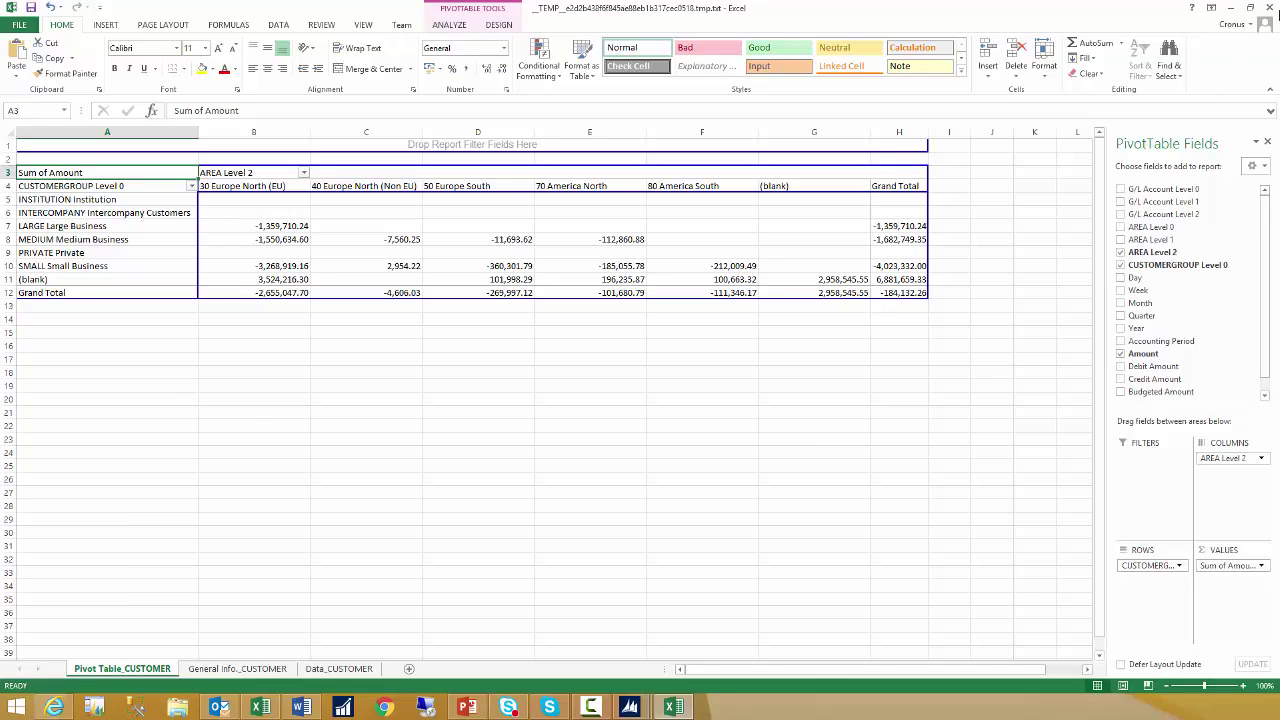
Close the exported workbook without saving it and switch to the Summary slide in PowerPoint
{"action": "left_click", "coordinate": [1268, 7]}
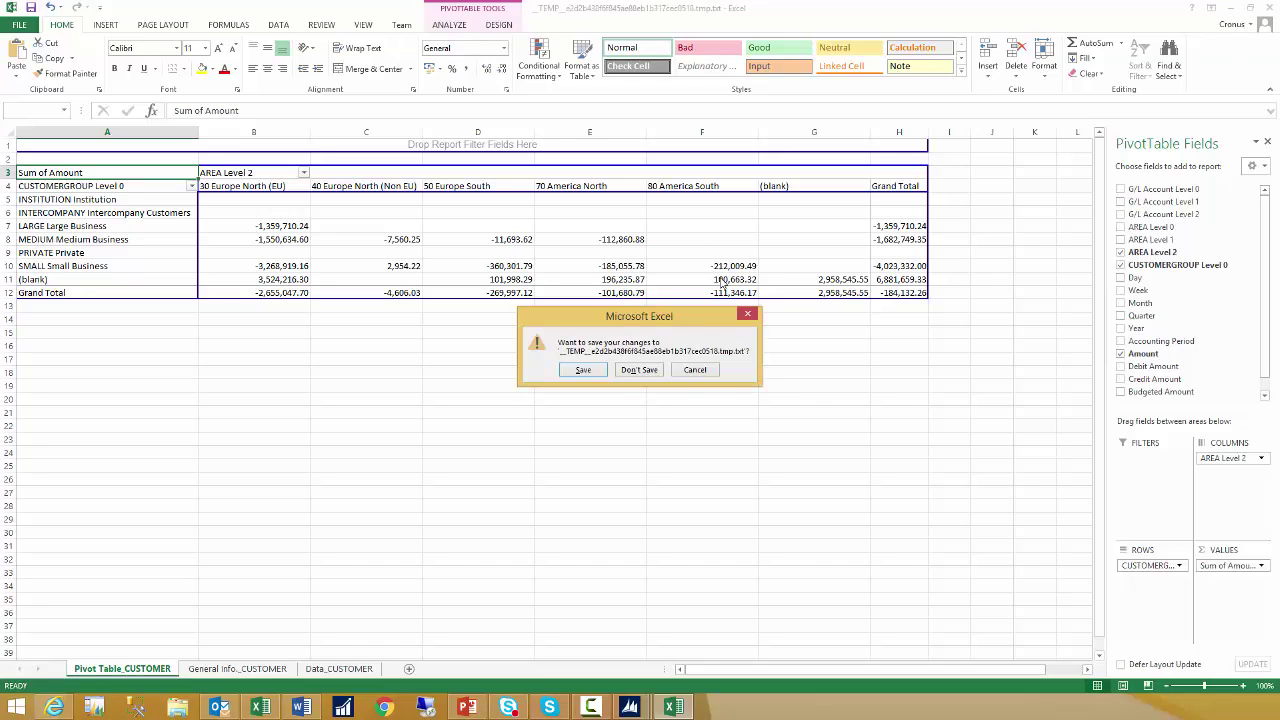
{"action": "left_click", "coordinate": [632, 371]}
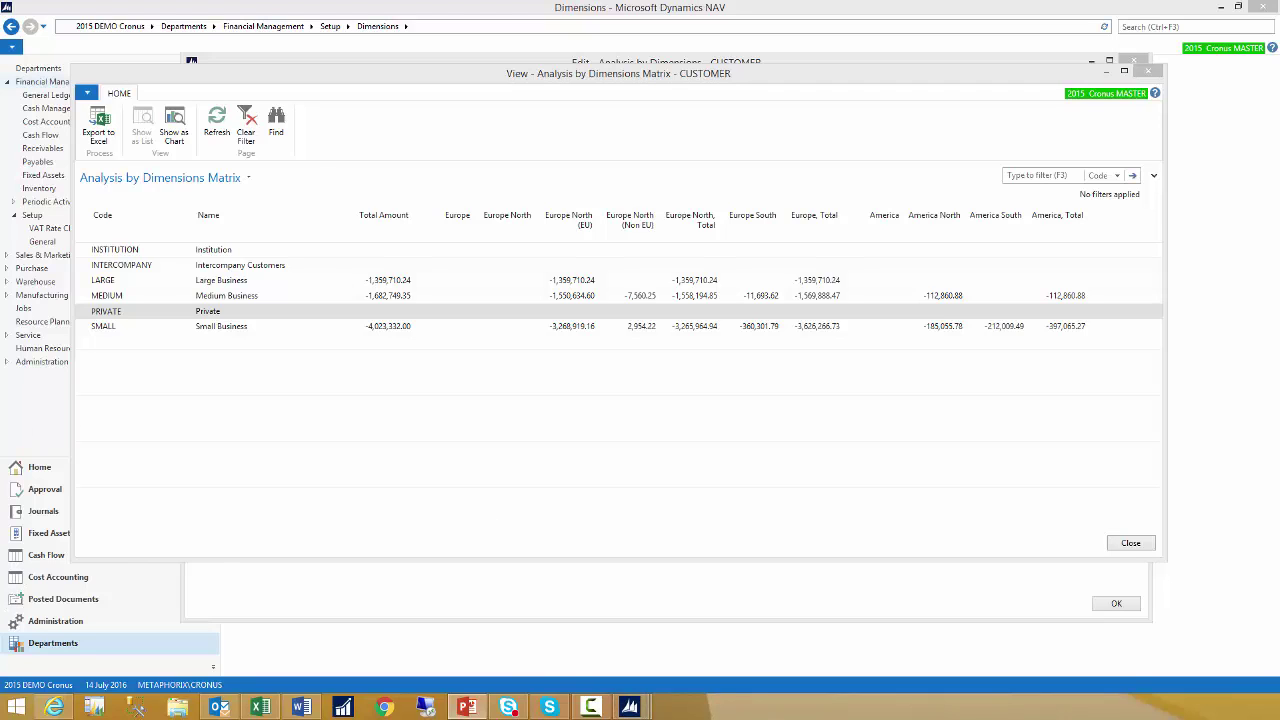
{"action": "left_click", "coordinate": [466, 707]}
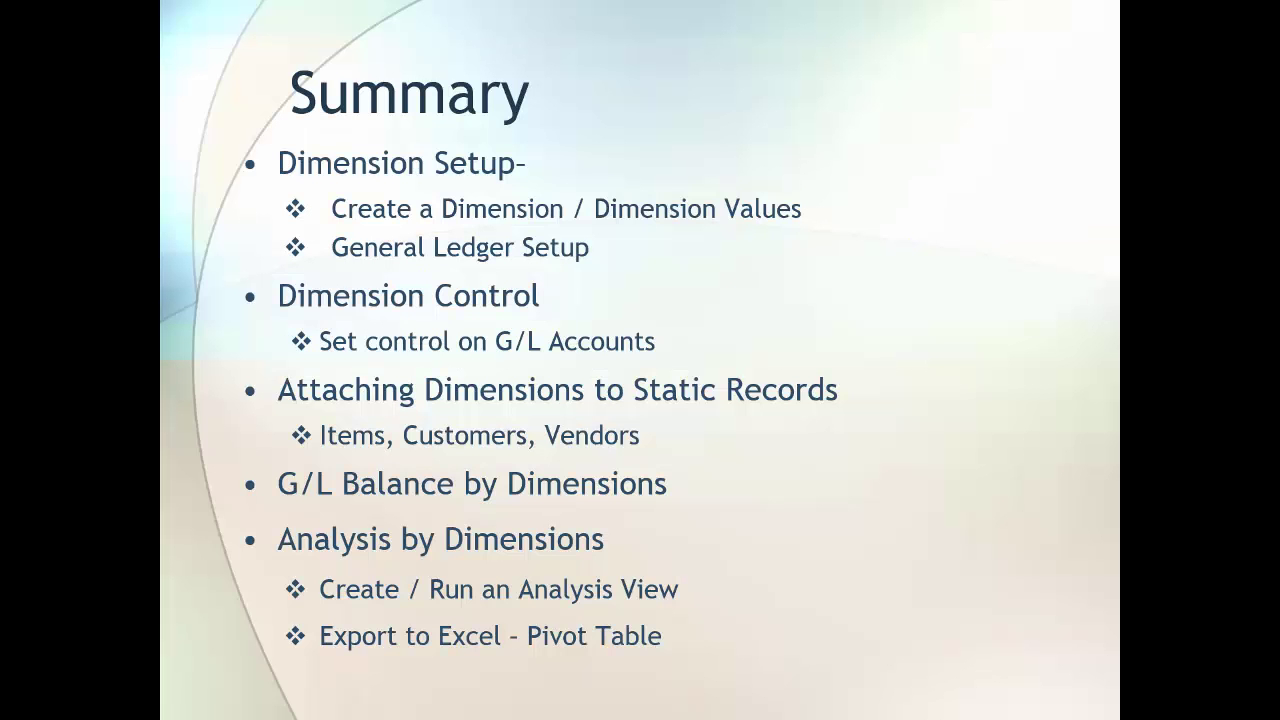